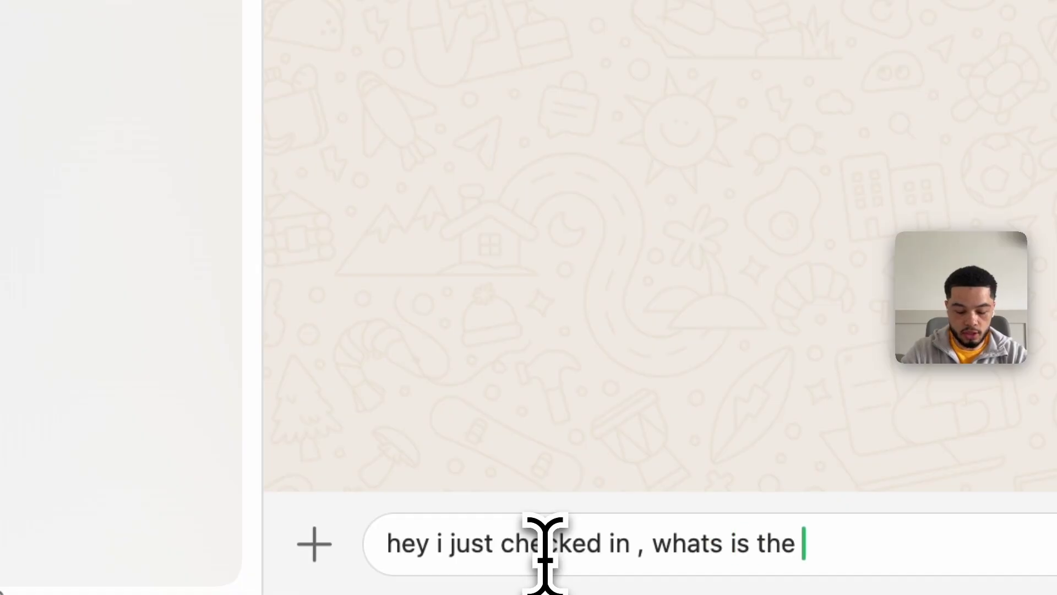
Ask the business chat 'is the wifi code?' and highlight the network, backup network and closing question in the reply
type("wifi code?")
key("Return")
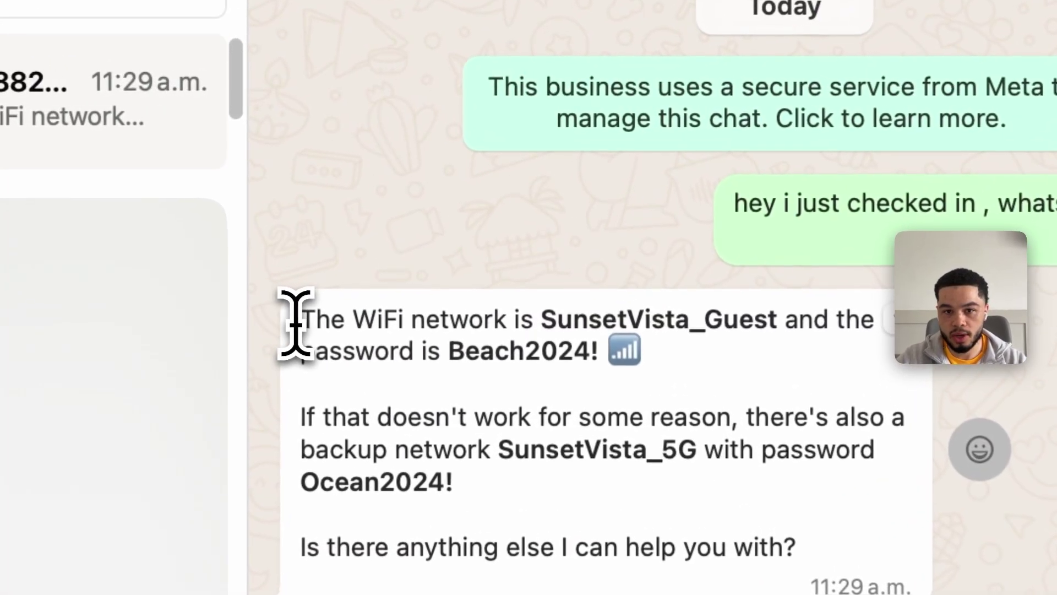
left_click_drag(462, 171, 530, 171)
left_click_drag(483, 322, 257, 445)
left_click_drag(375, 326, 521, 380)
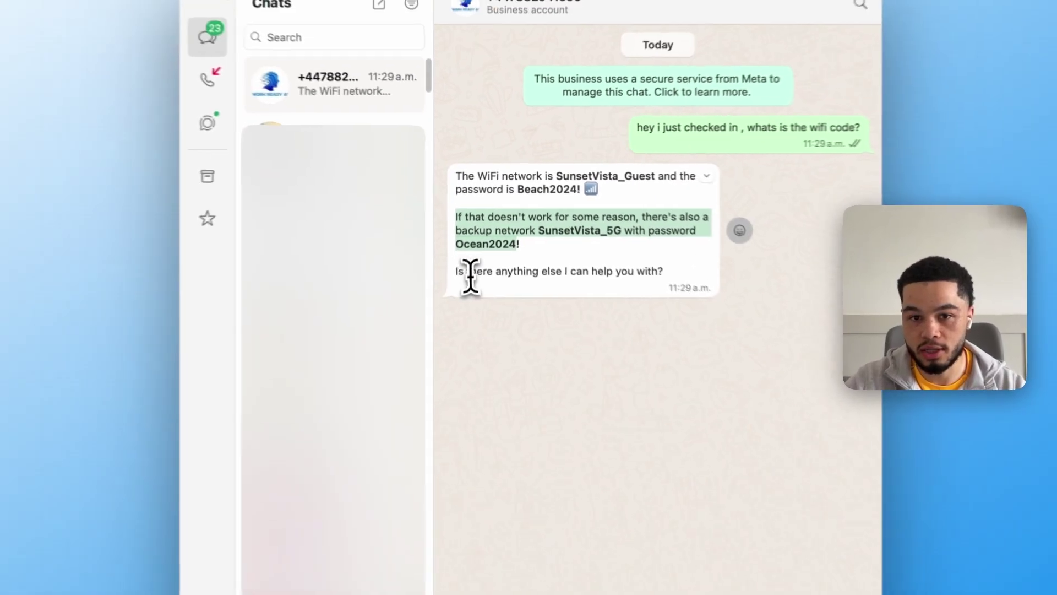
left_click_drag(457, 273, 557, 283)
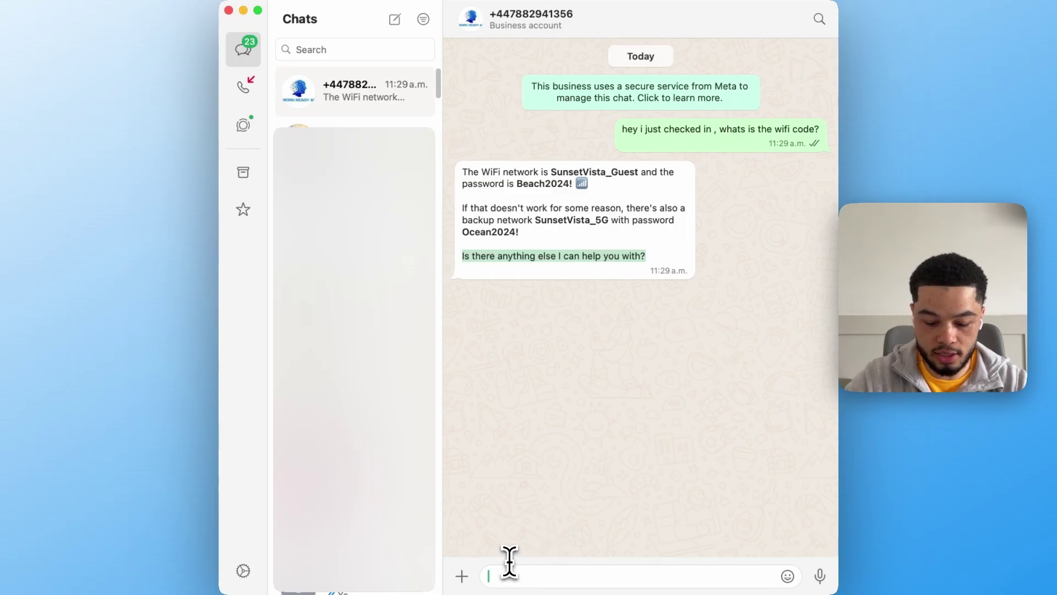
Send the dinner recommendations question and highlight The Lobster and Water Grill suggestions in the reply
type("i am goign out for ")
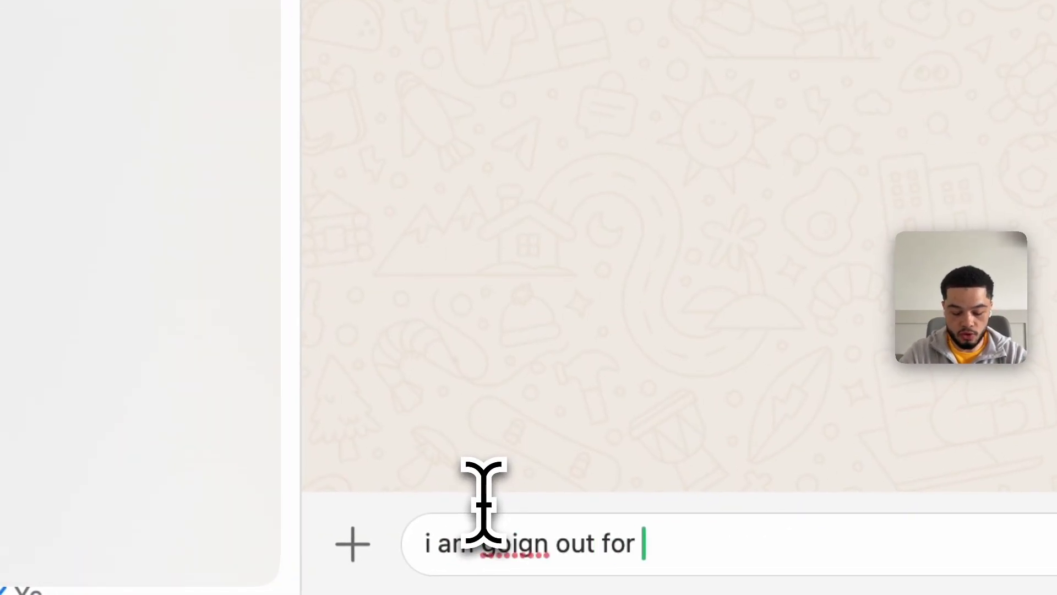
type("dinner tonig")
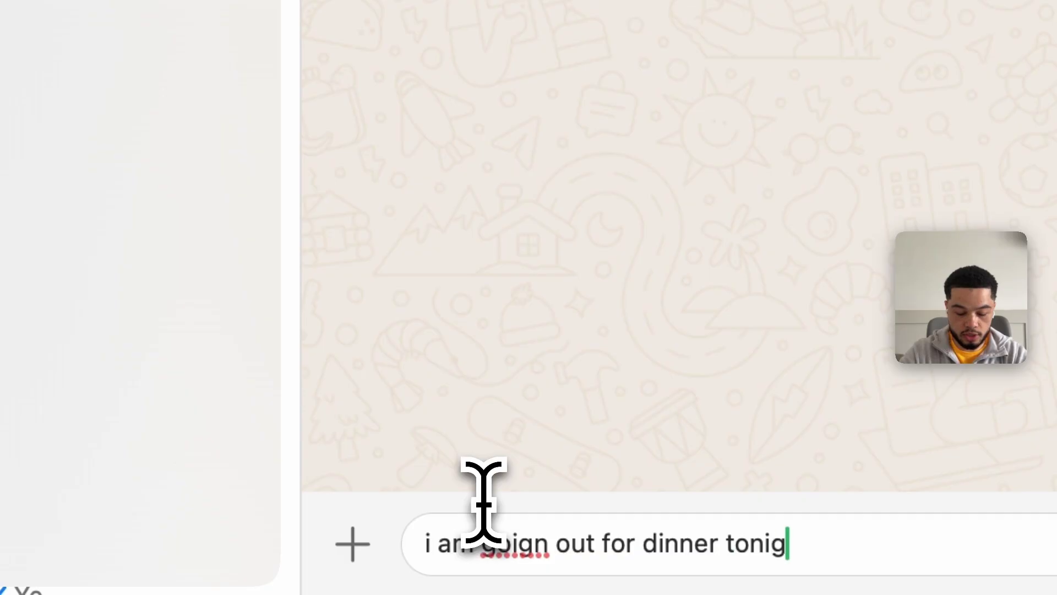
type("ht , any reccomendatio")
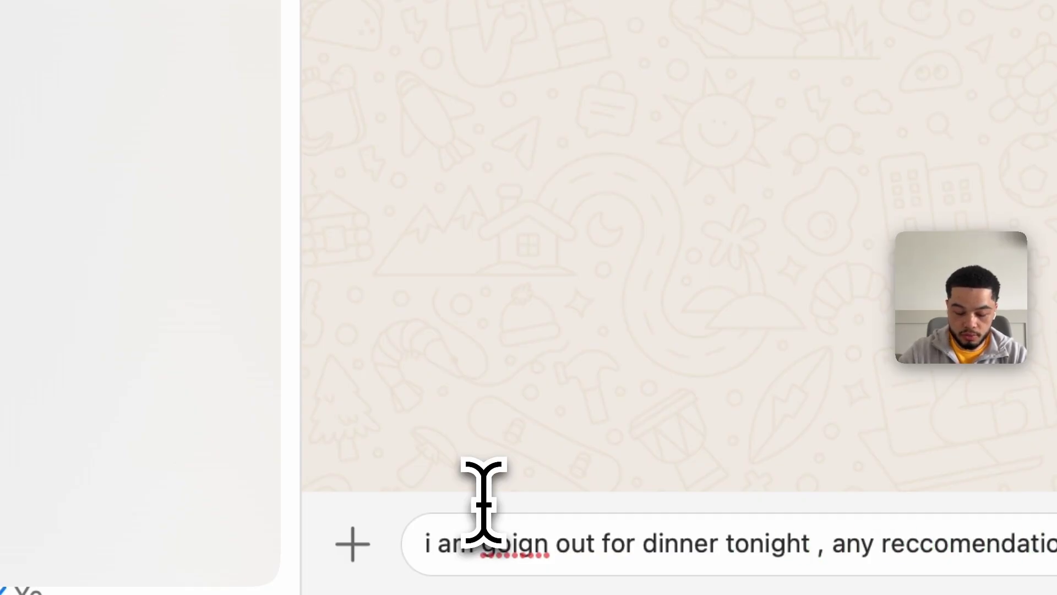
key("Return")
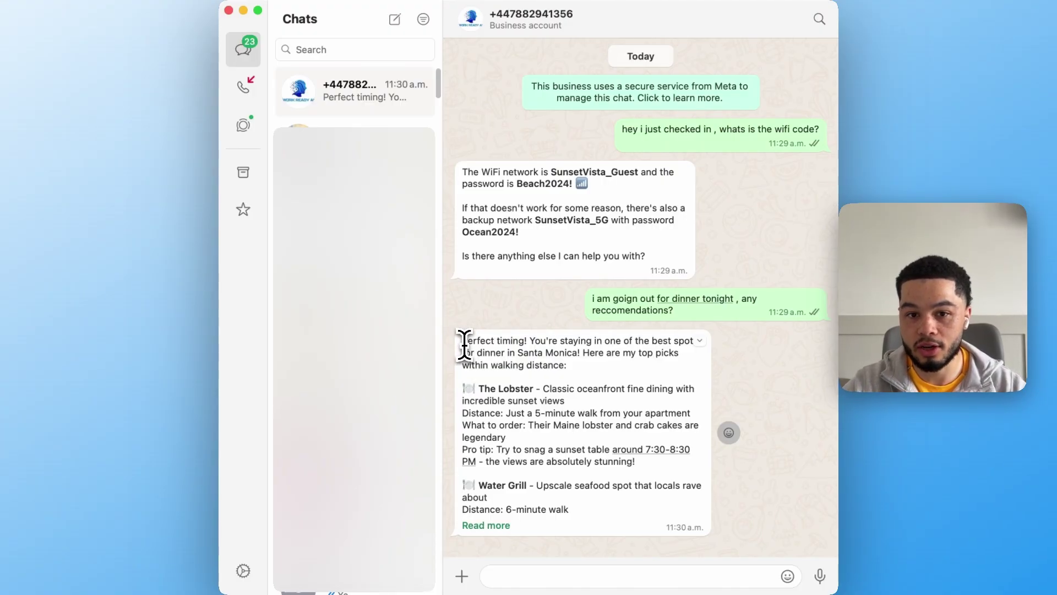
left_click_drag(462, 338, 524, 340)
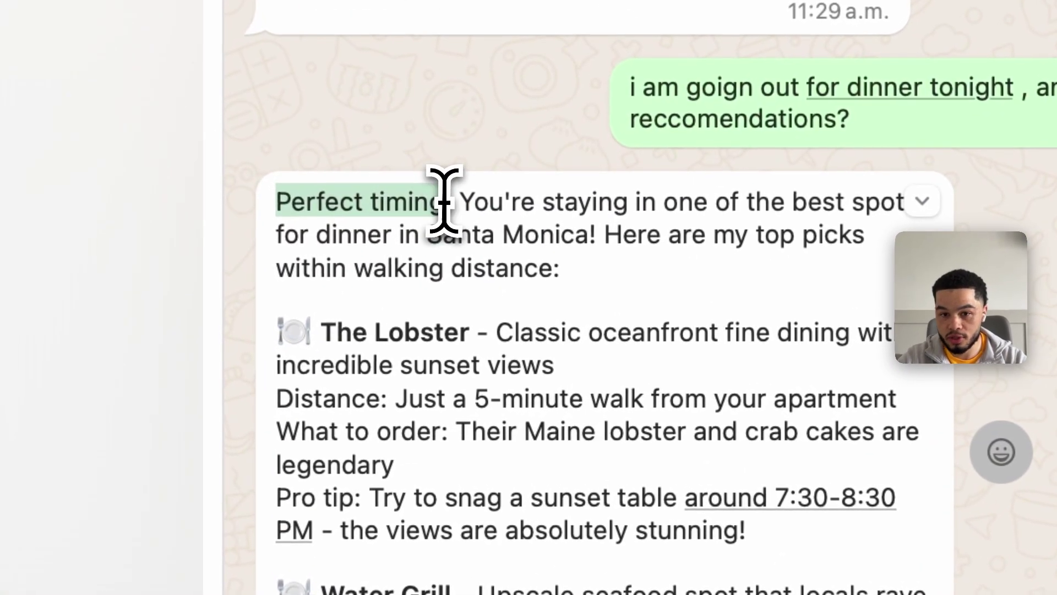
left_click_drag(444, 201, 579, 365)
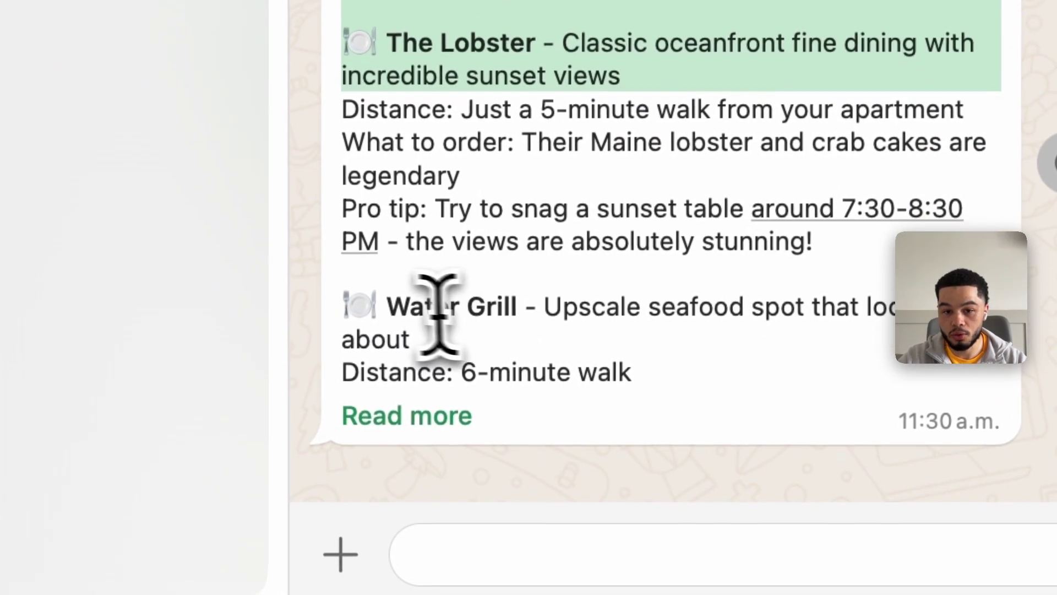
left_click(428, 410)
double_click(428, 411)
left_click(597, 495)
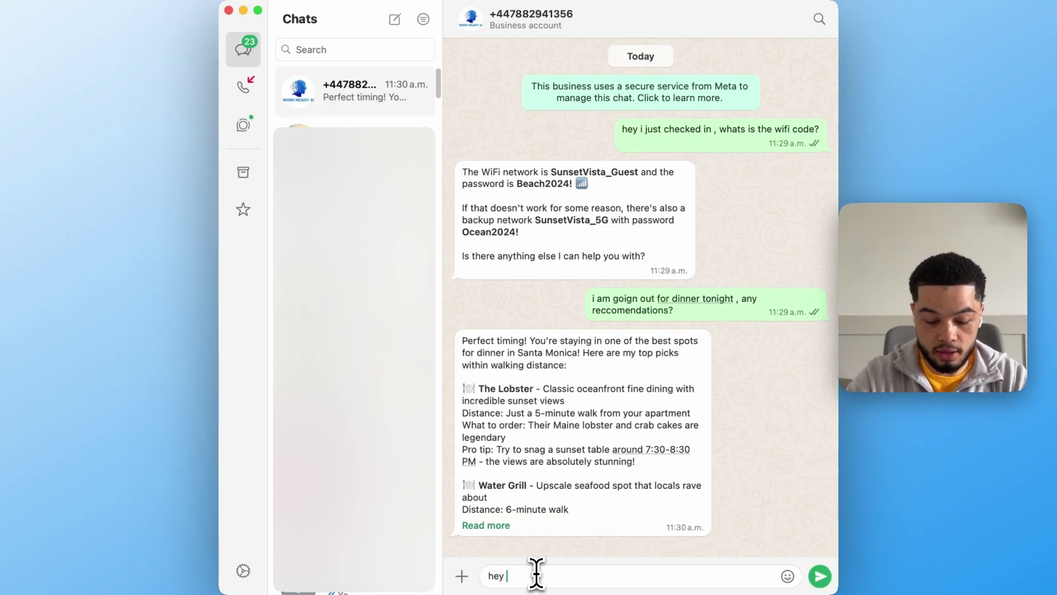
Send 'urgetn issue i just set the house n fire.' and select the property-manager-notified reply
type("urgetn issue i ")
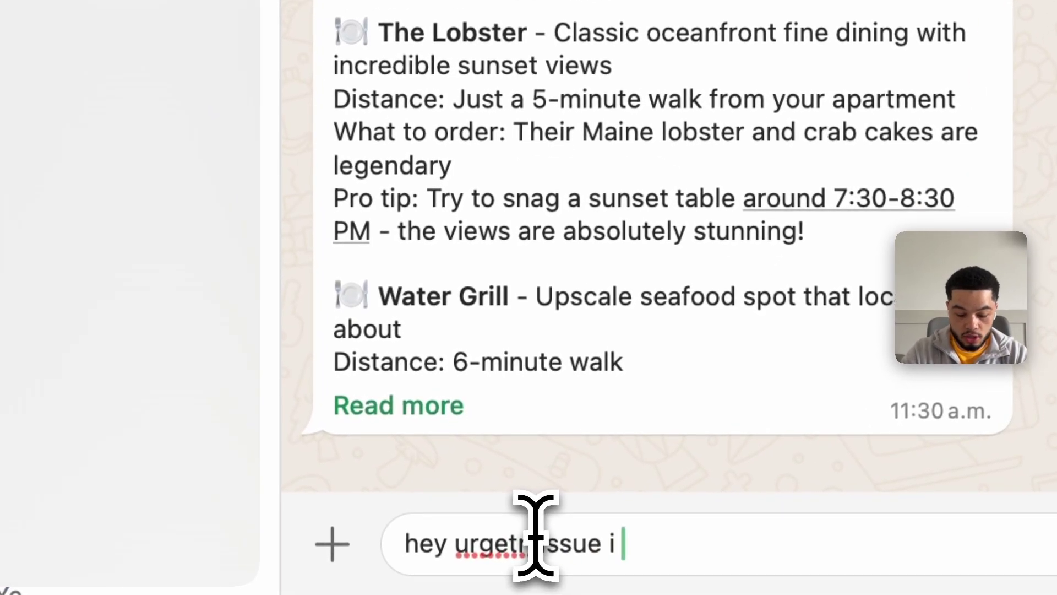
type("just set the house n fi")
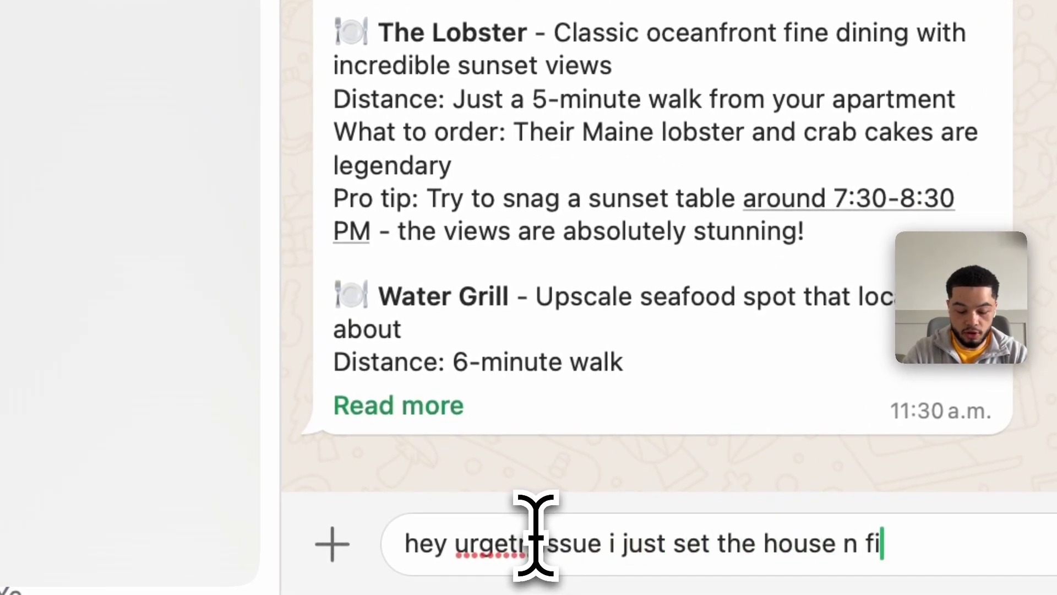
type("re.")
key("Return")
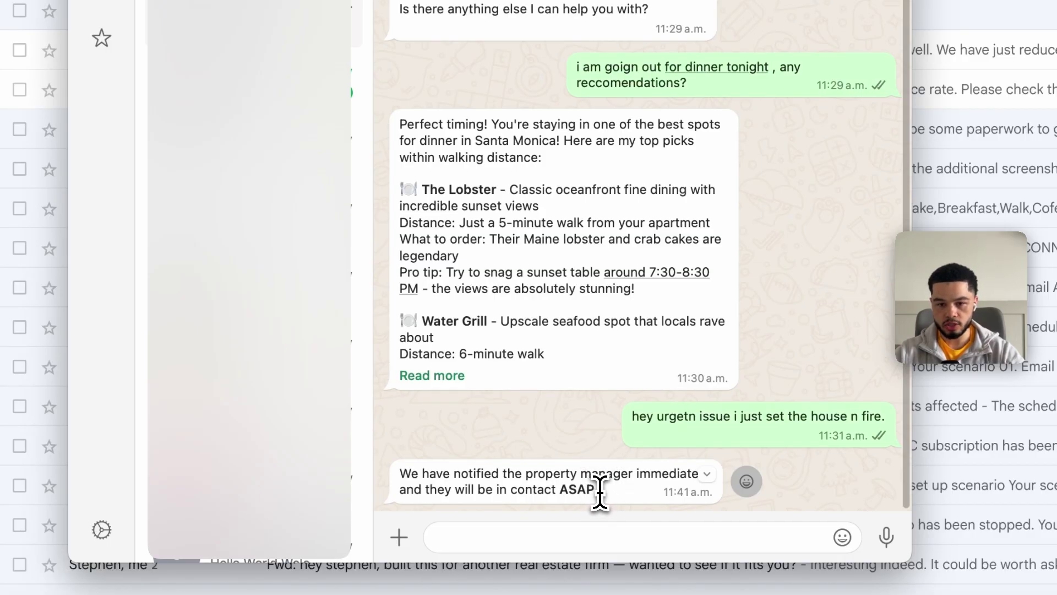
triple_click(393, 472)
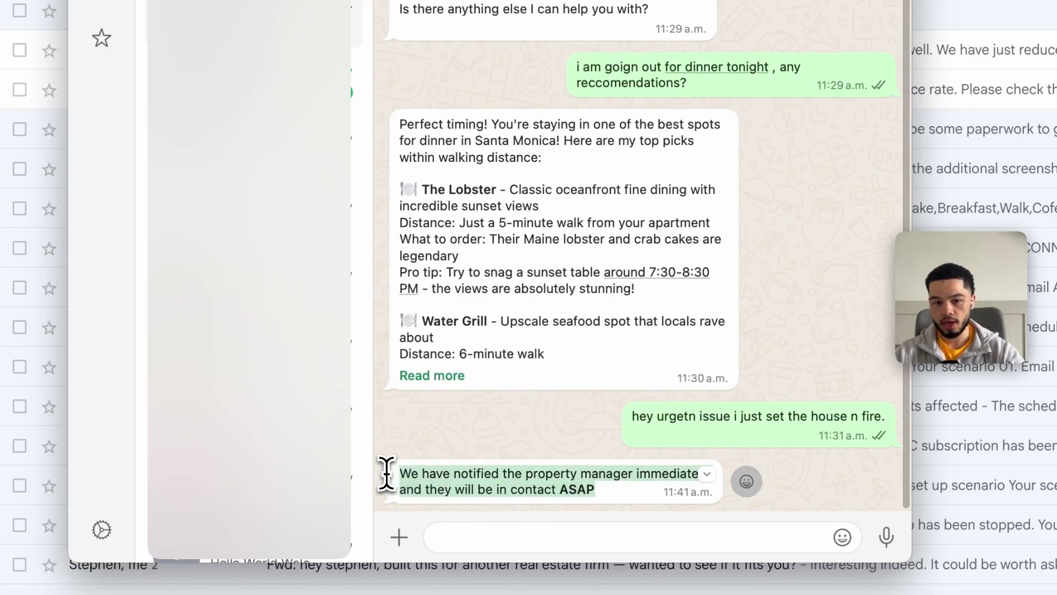
left_click(538, 462)
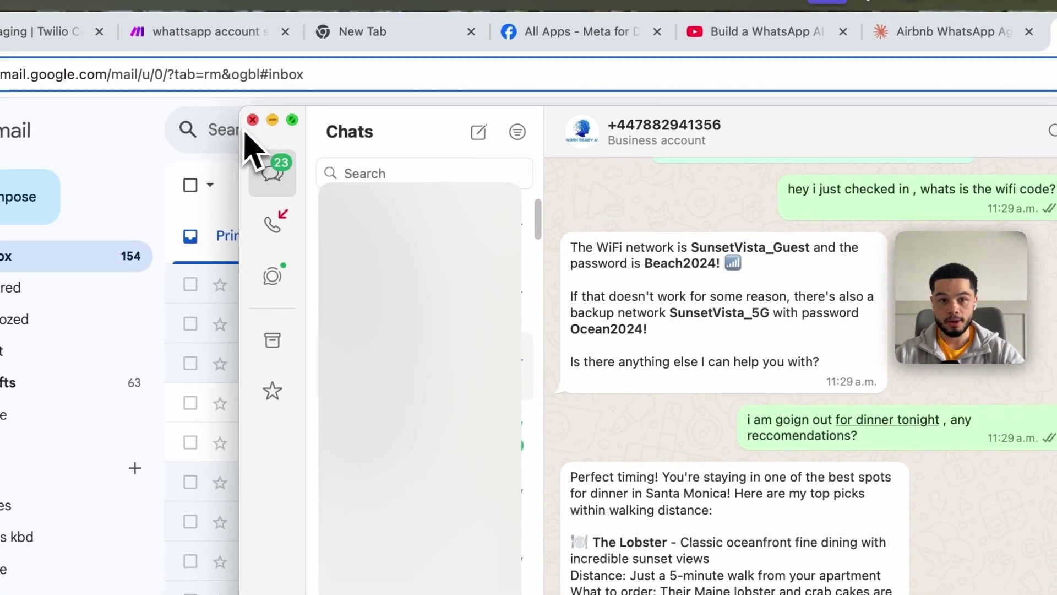
Open the Urgent Guest Request! email and highlight its alert banner, fire heading, status and recommended actions
left_click(273, 120)
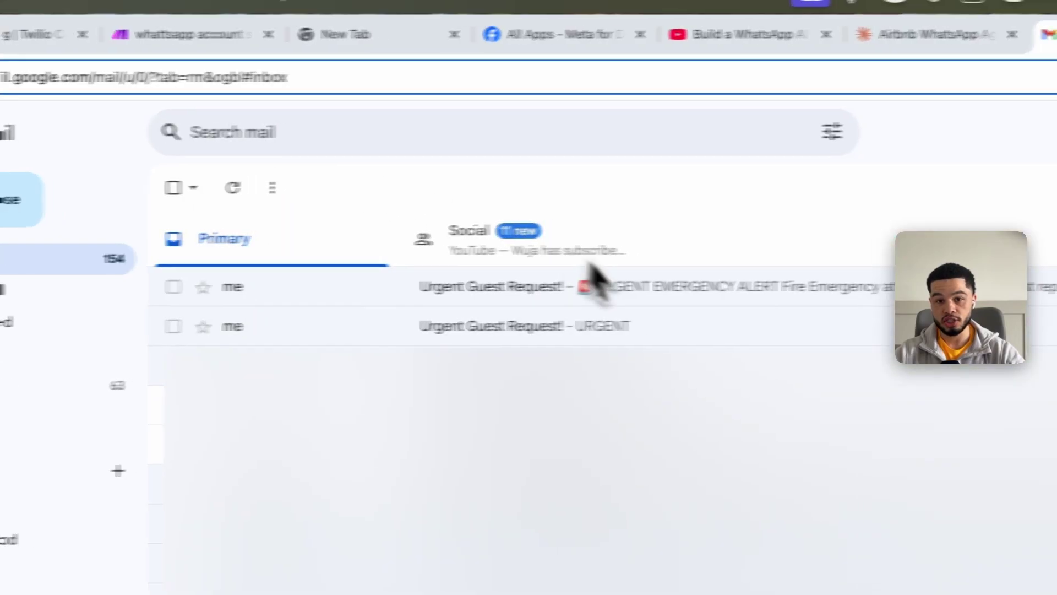
left_click(628, 289)
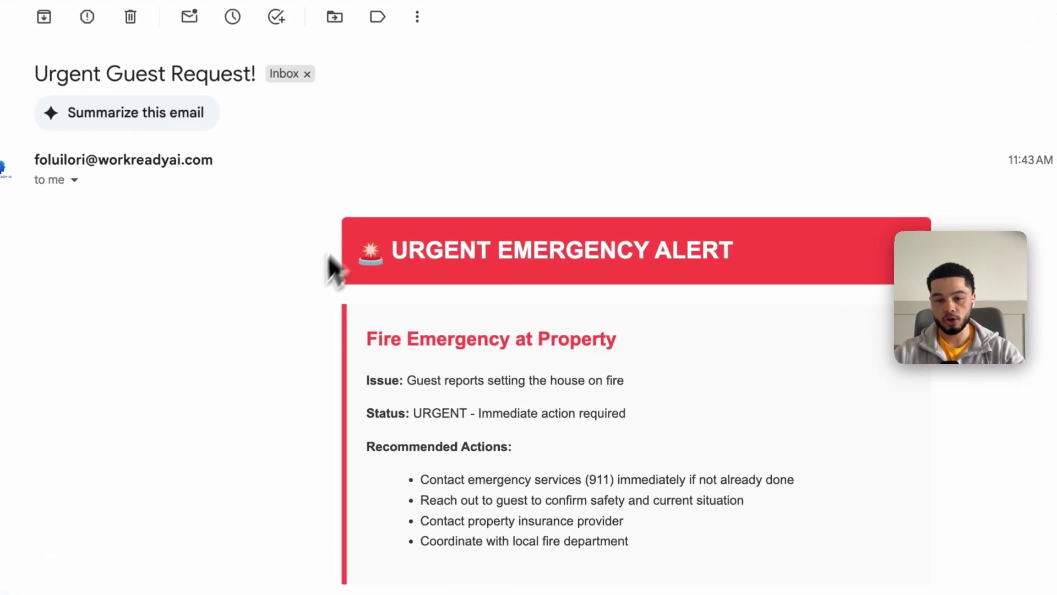
left_click_drag(379, 432, 577, 430)
left_click_drag(538, 251, 619, 324)
left_click_drag(366, 338, 561, 381)
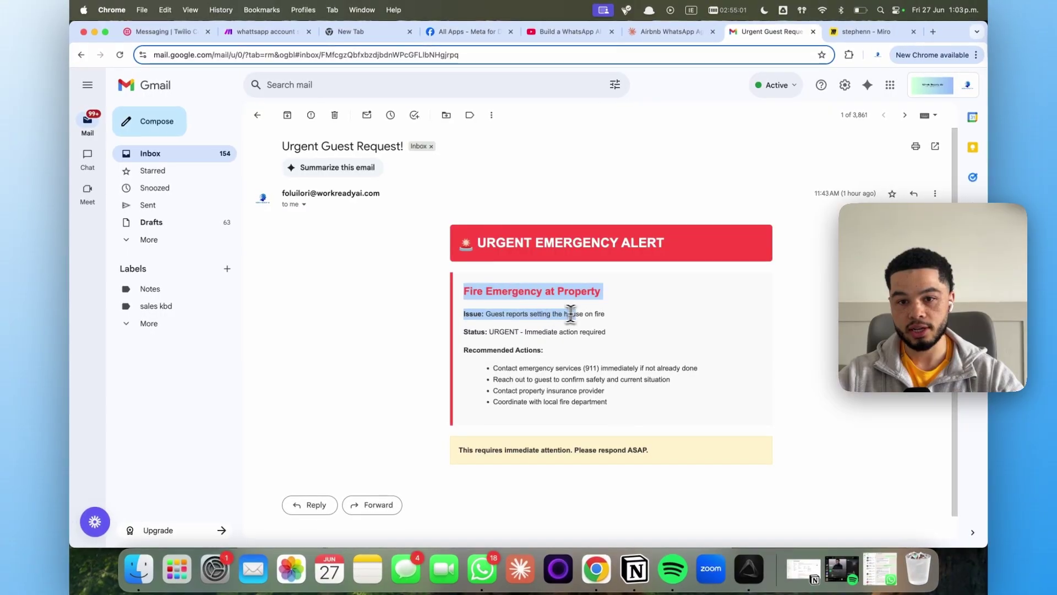
left_click_drag(570, 314, 592, 319)
left_click_drag(489, 331, 623, 359)
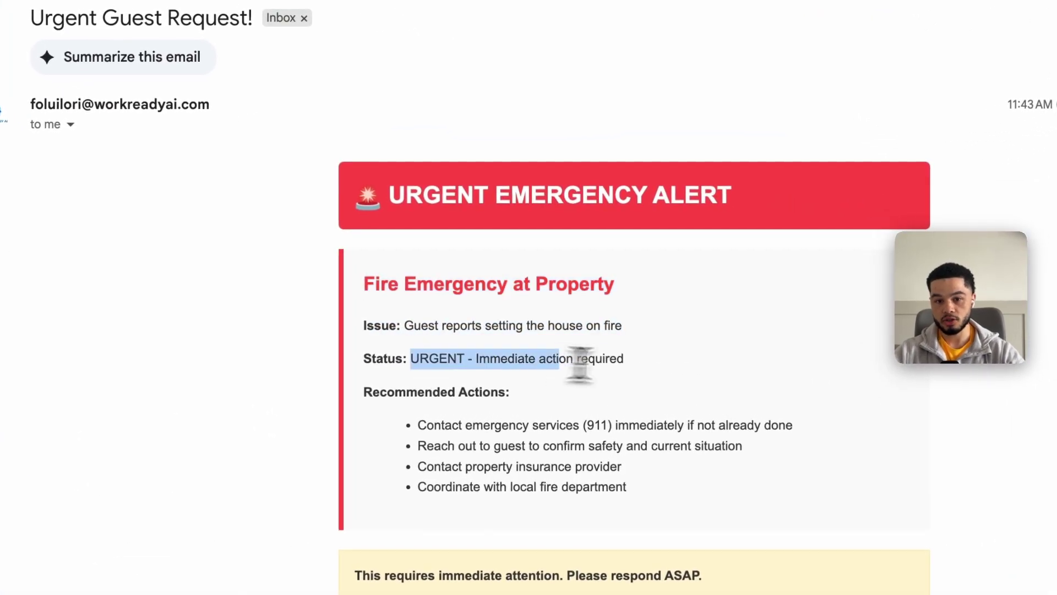
left_click_drag(359, 393, 677, 506)
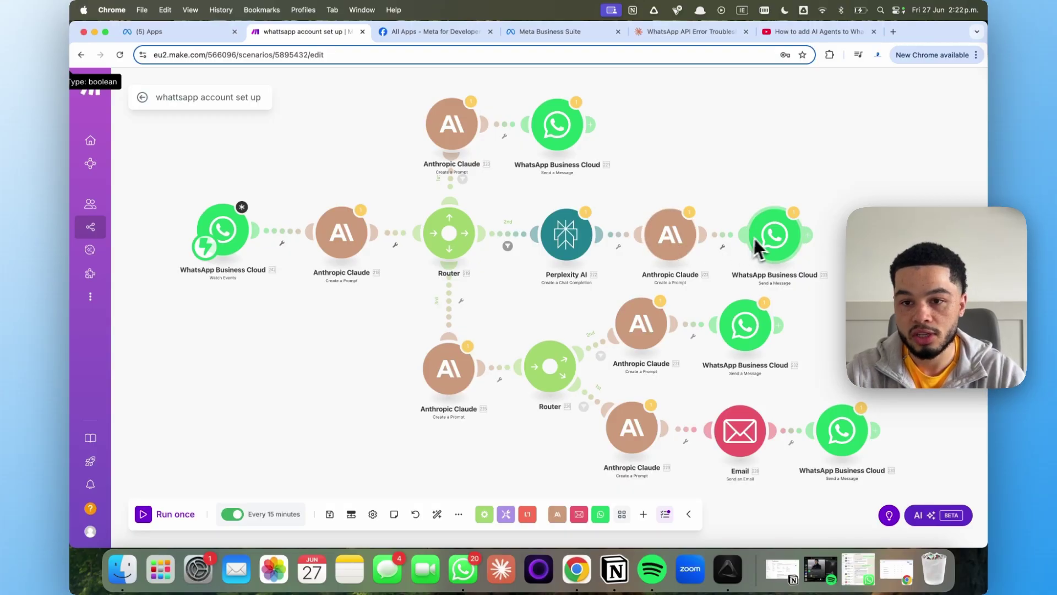
Scroll and pan the Make canvas to clear empty space beside the existing scenario
scroll(567, 297, "down", 2)
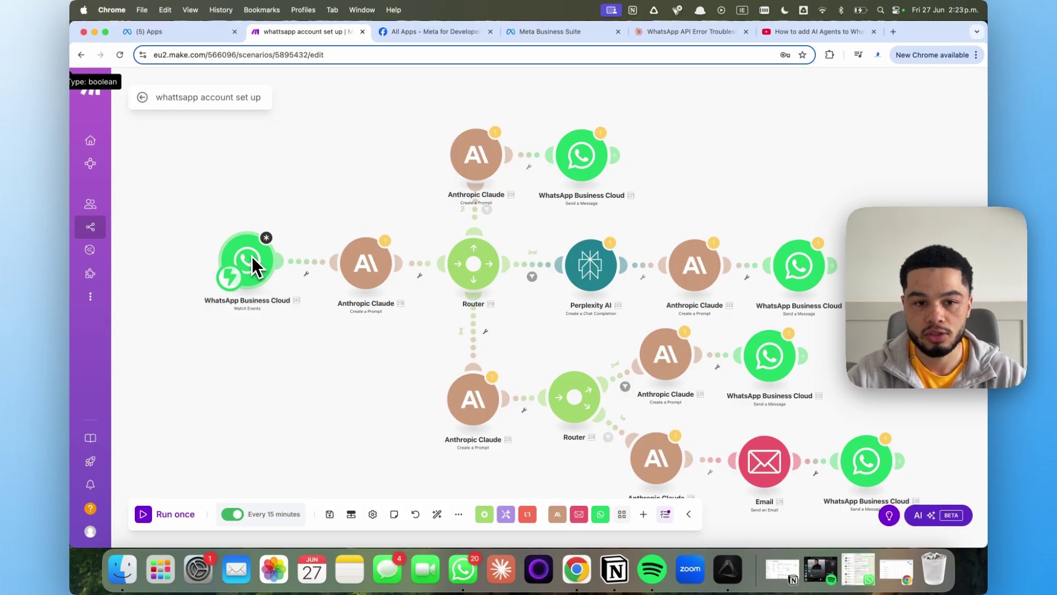
left_click_drag(319, 239, 421, 216)
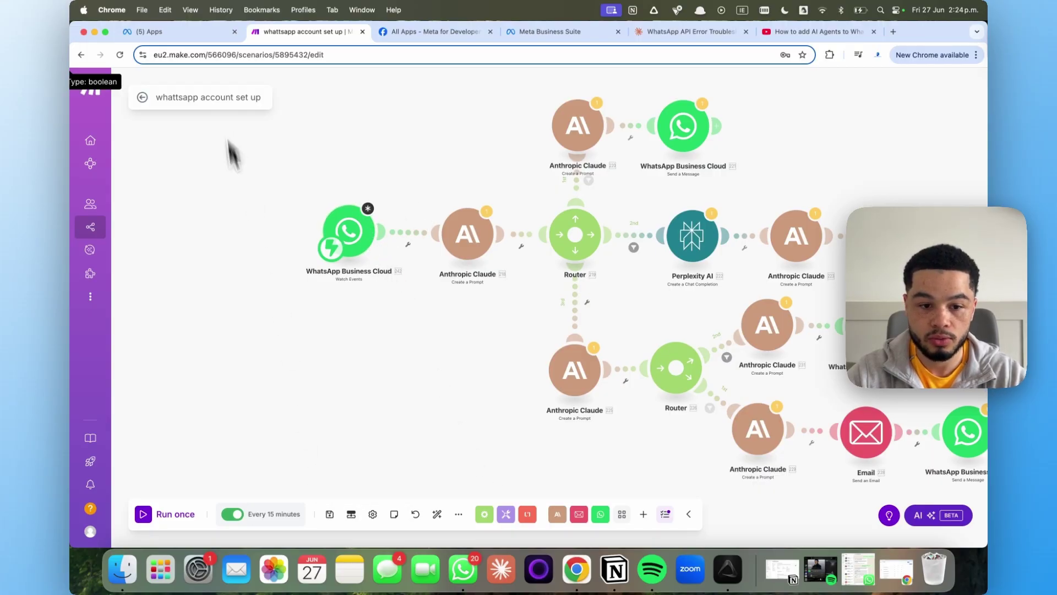
scroll(230, 143, "down", 10)
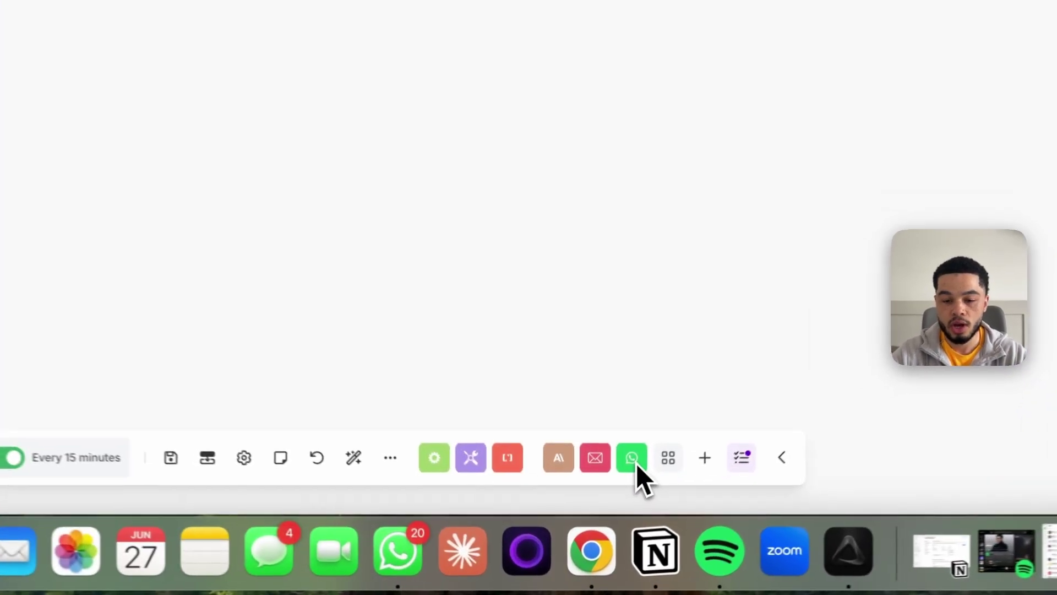
Add a WhatsApp Business Cloud Watch Events trigger via a 'whatts' search and start adding its webhook
left_click(713, 448)
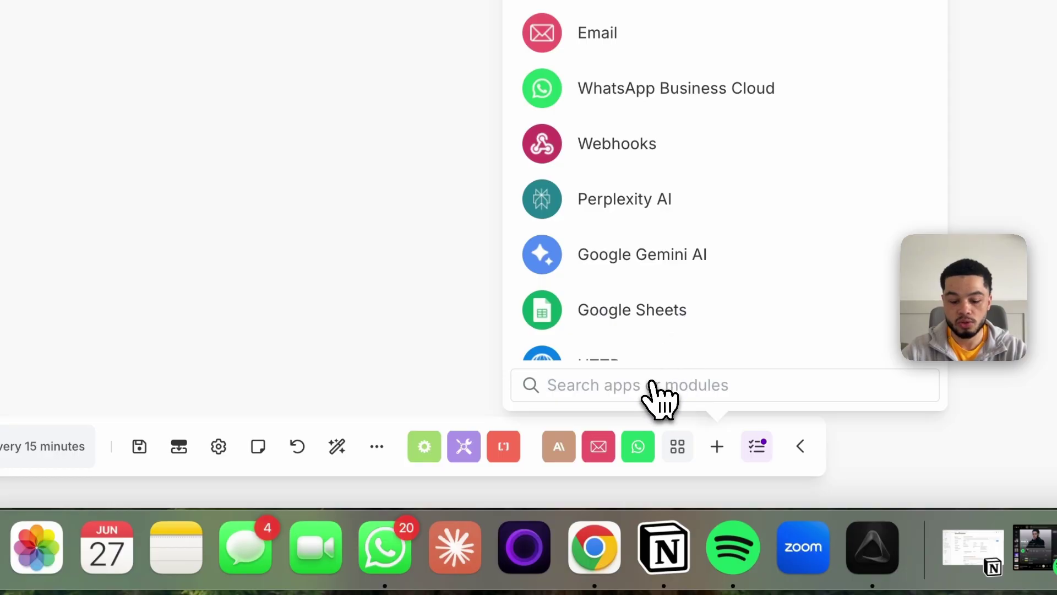
type("whatts")
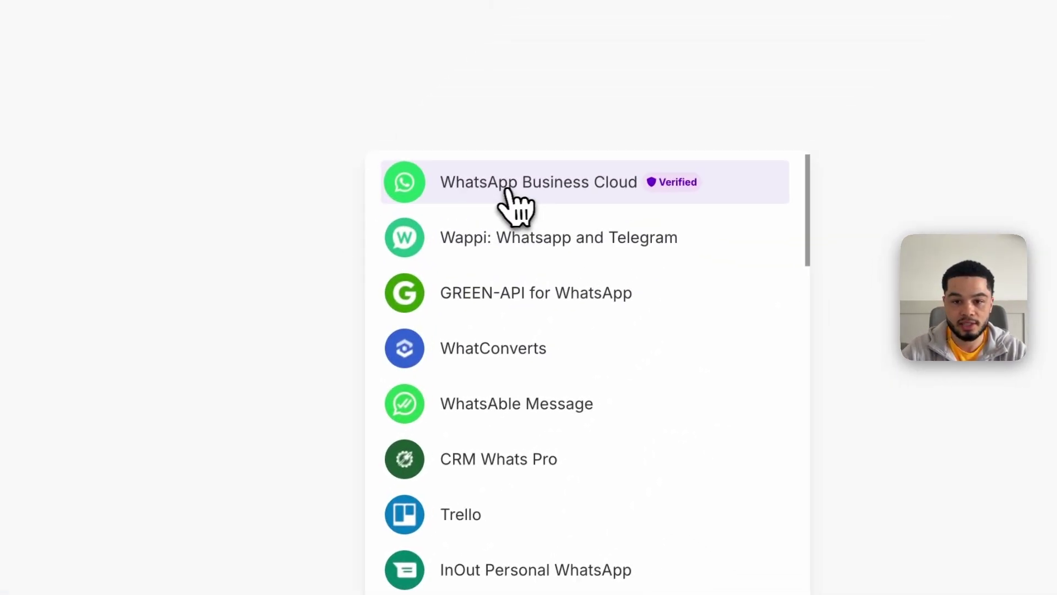
left_click(600, 110)
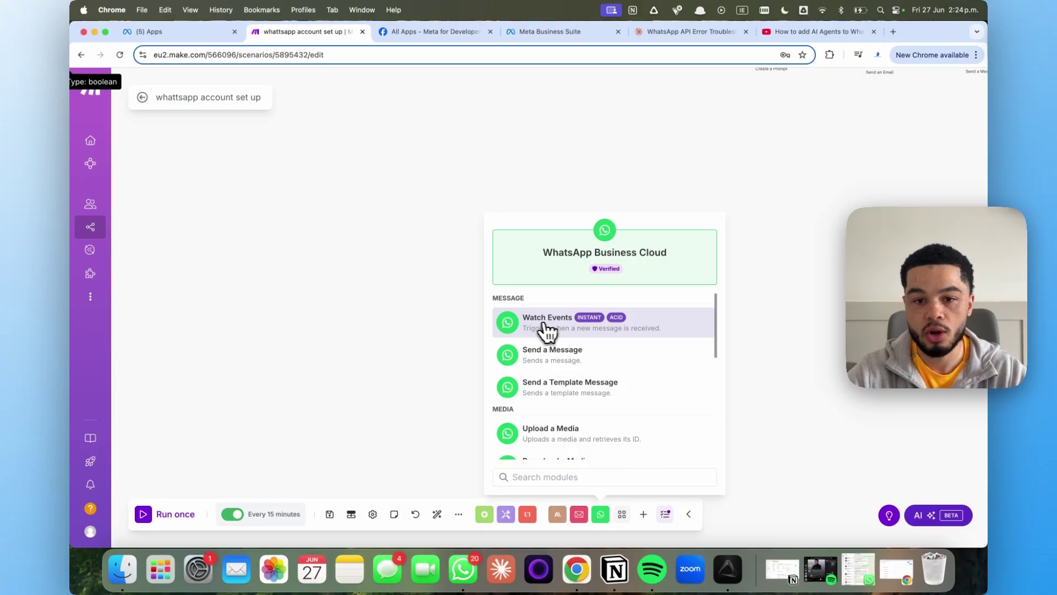
left_click(538, 330)
left_click_drag(538, 330, 417, 326)
left_click(420, 319)
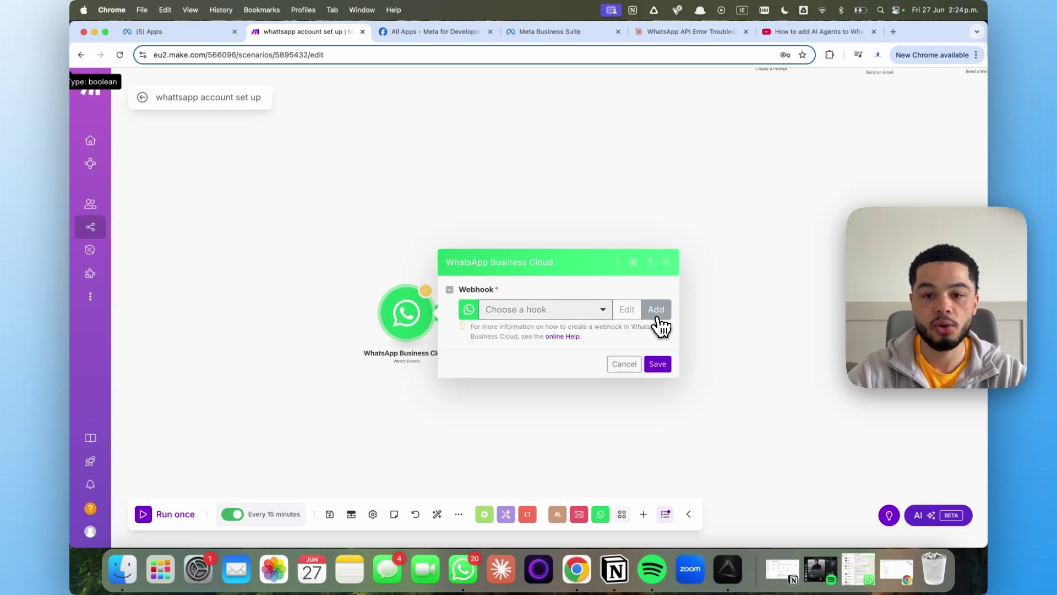
left_click(657, 313)
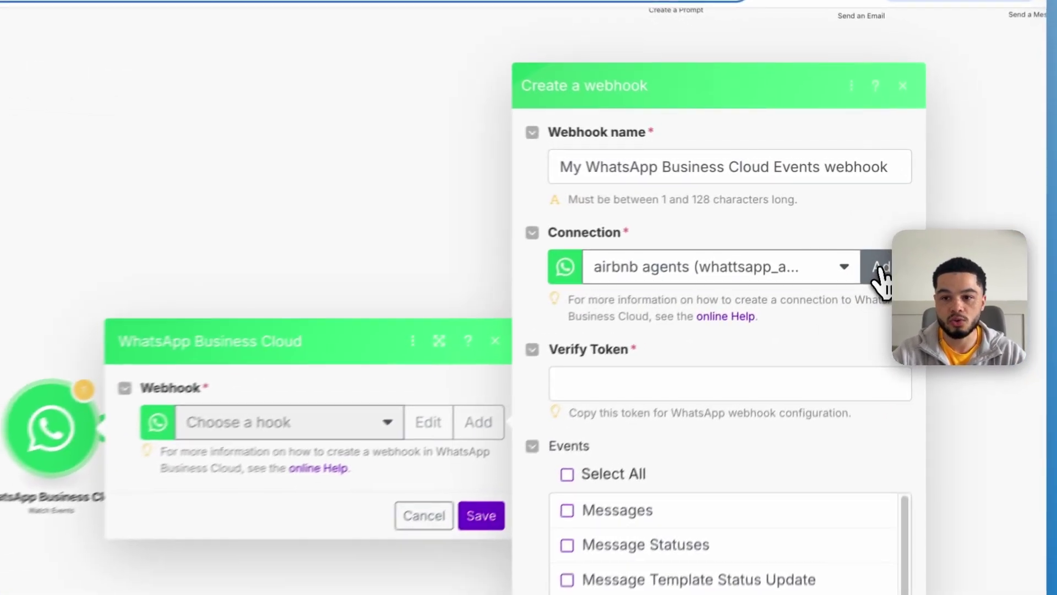
Create a new WhatsApp Business Cloud connection named 'test tutorial', moving to the token and account ID fields
left_click(888, 219)
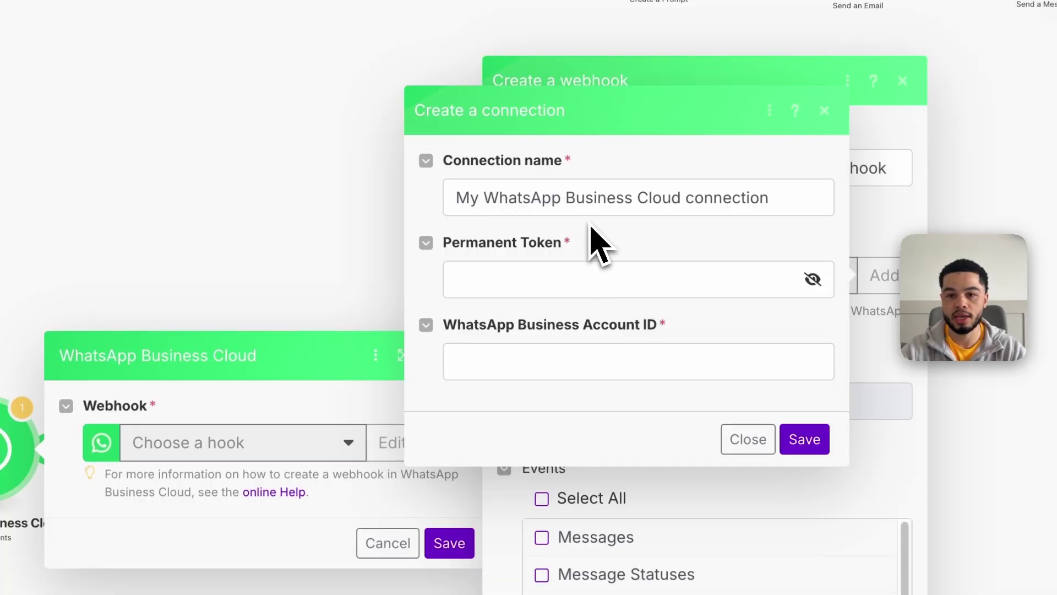
left_click_drag(769, 196, 419, 210)
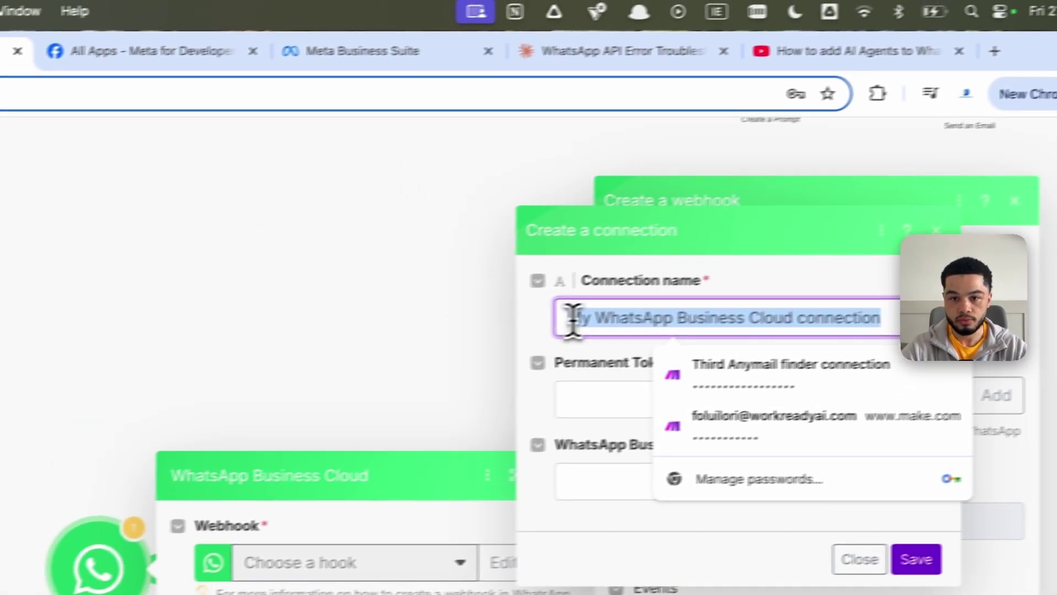
type("test tutorial")
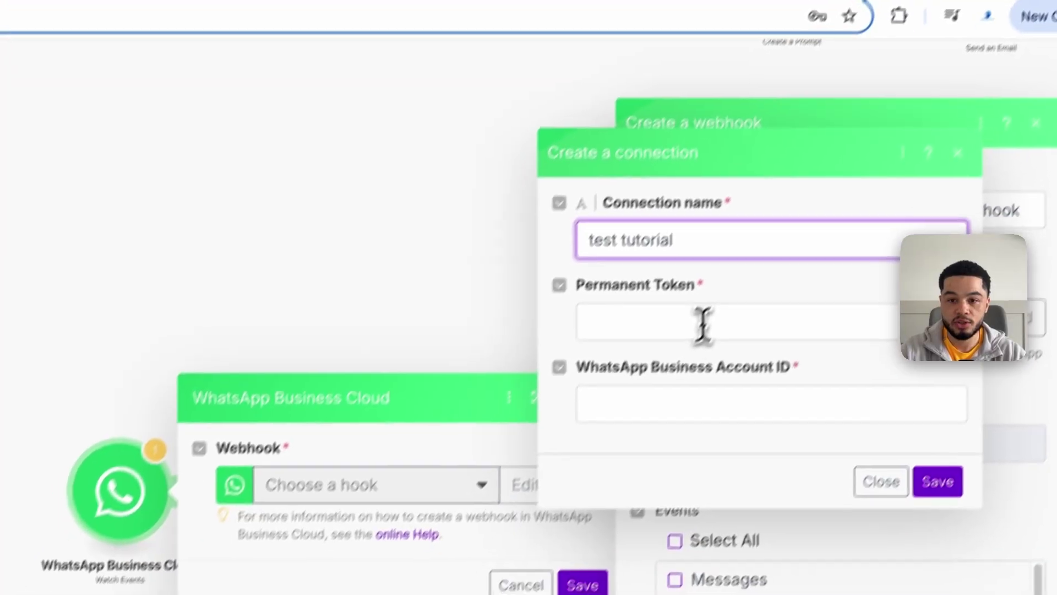
left_click(638, 405)
left_click(668, 373)
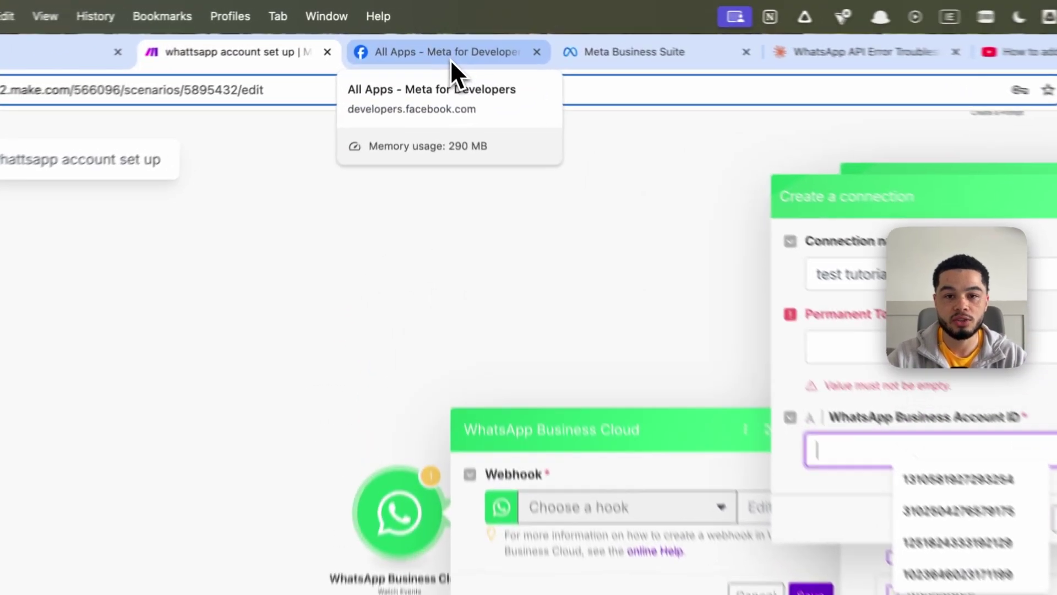
In the Meta for Developers tab, remove 'apps/' from the URL to load developers.facebook.com
left_click(443, 38)
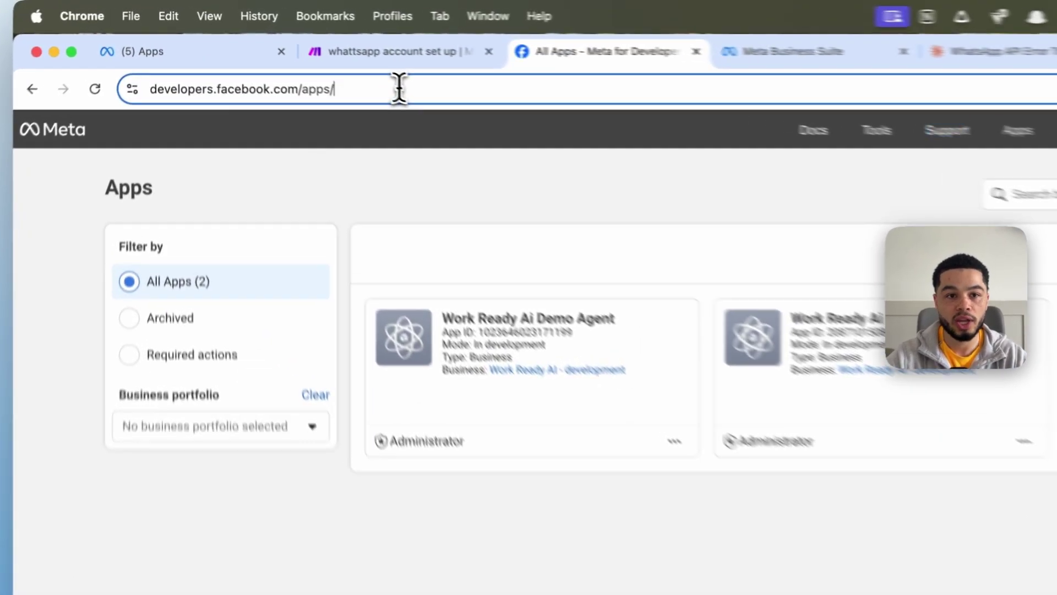
left_click(301, 55)
left_click(307, 55)
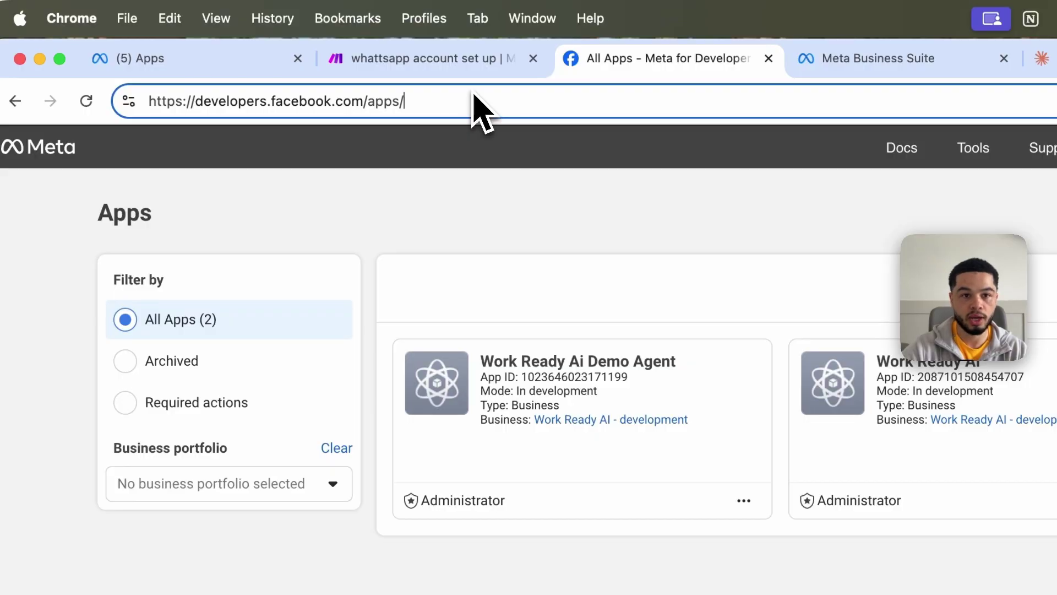
key("BackSpace")
key("BackSpace")
key("BackSpace")
key("BackSpace")
key("BackSpace")
key("Return")
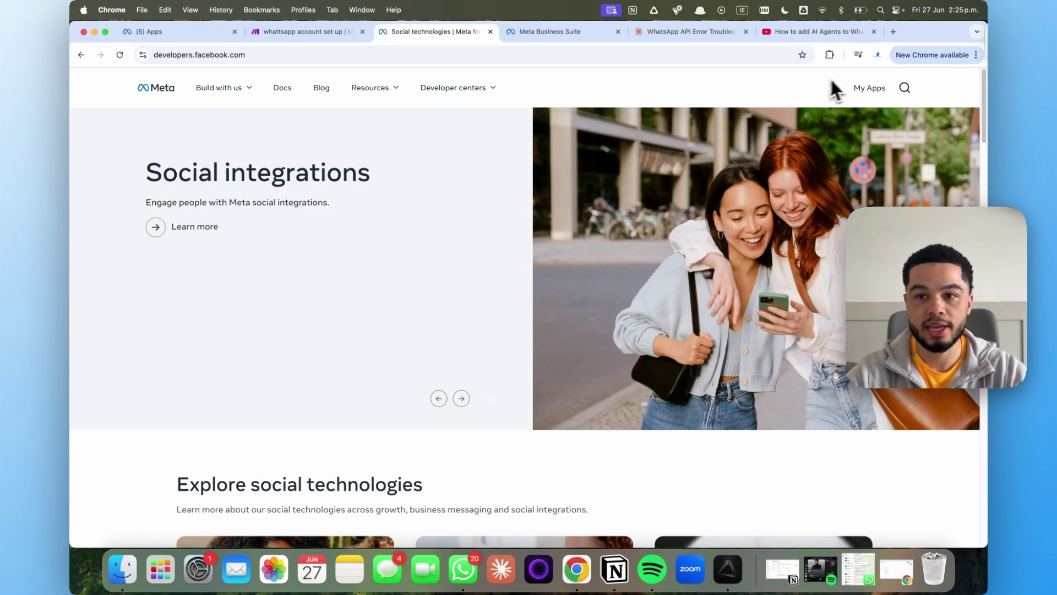
From My Apps, start creating a new app named 'test tutorial'
left_click(865, 89)
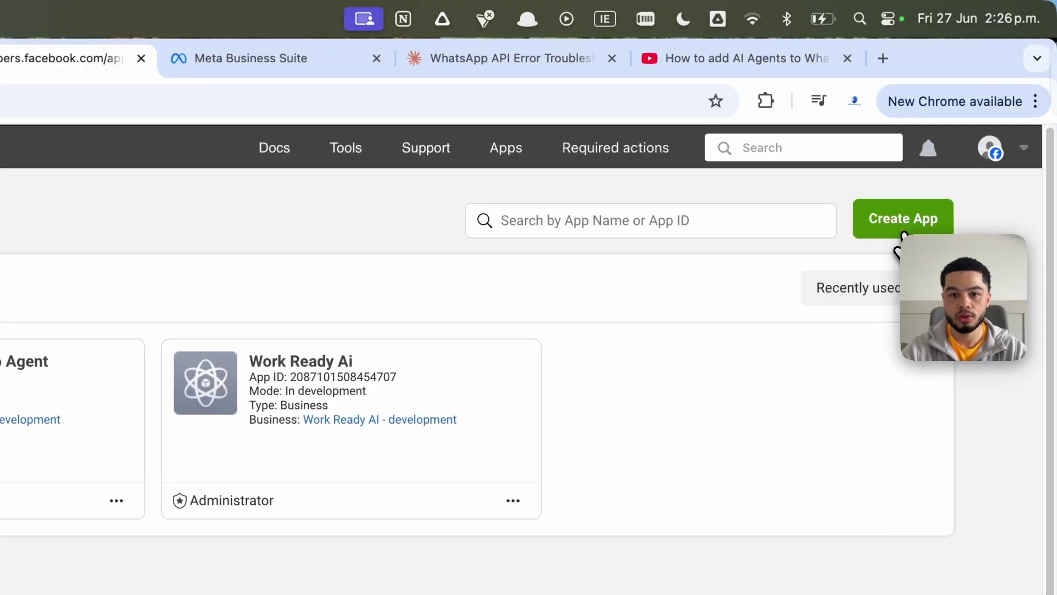
left_click(903, 235)
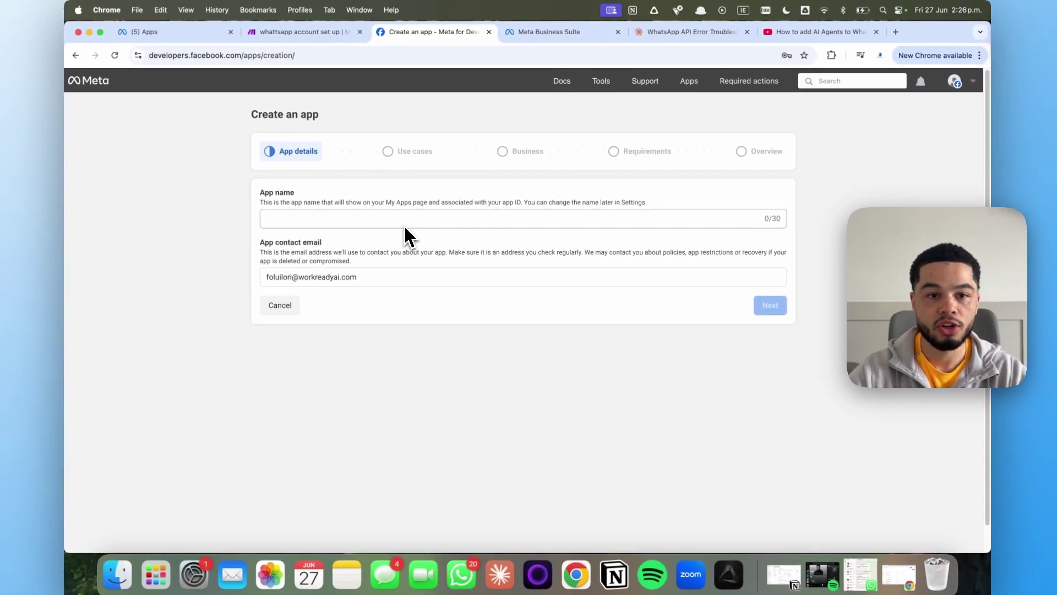
left_click(380, 239)
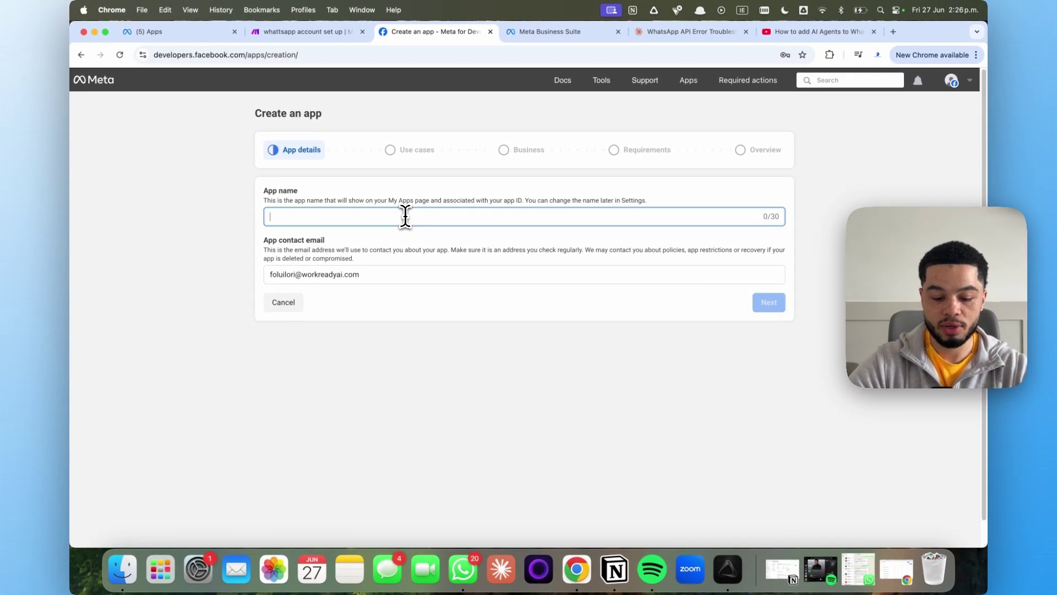
type("test tutorial")
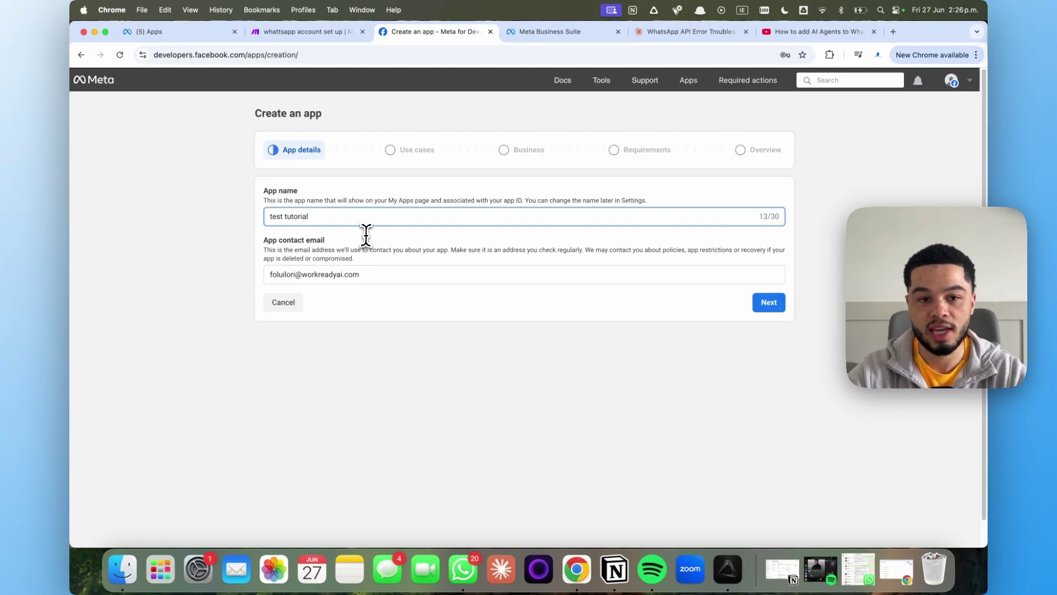
left_click(777, 304)
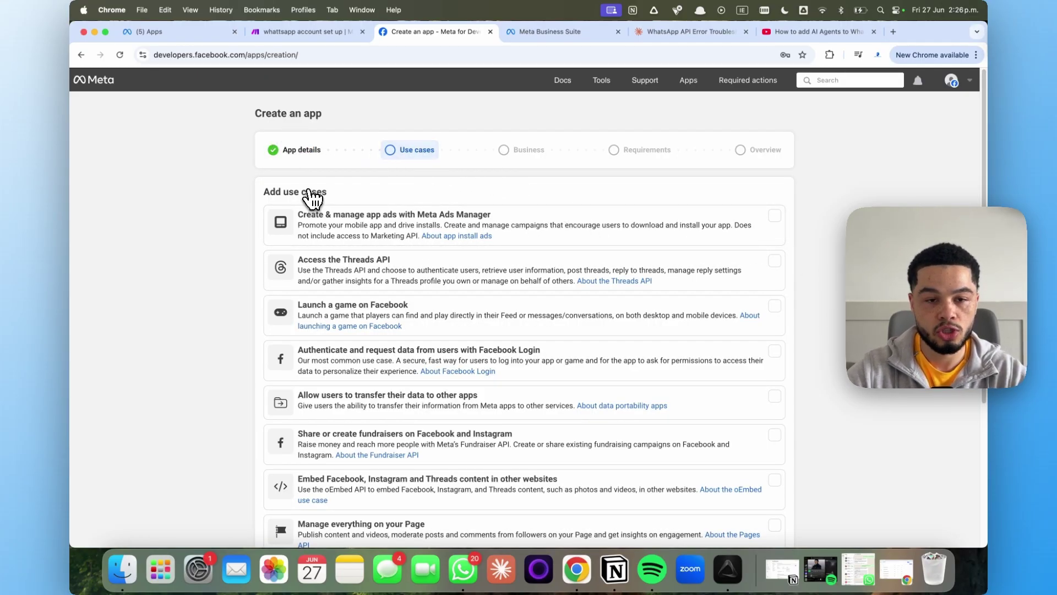
Choose the Other use case and continue to the app type
scroll(384, 177, "down", 5)
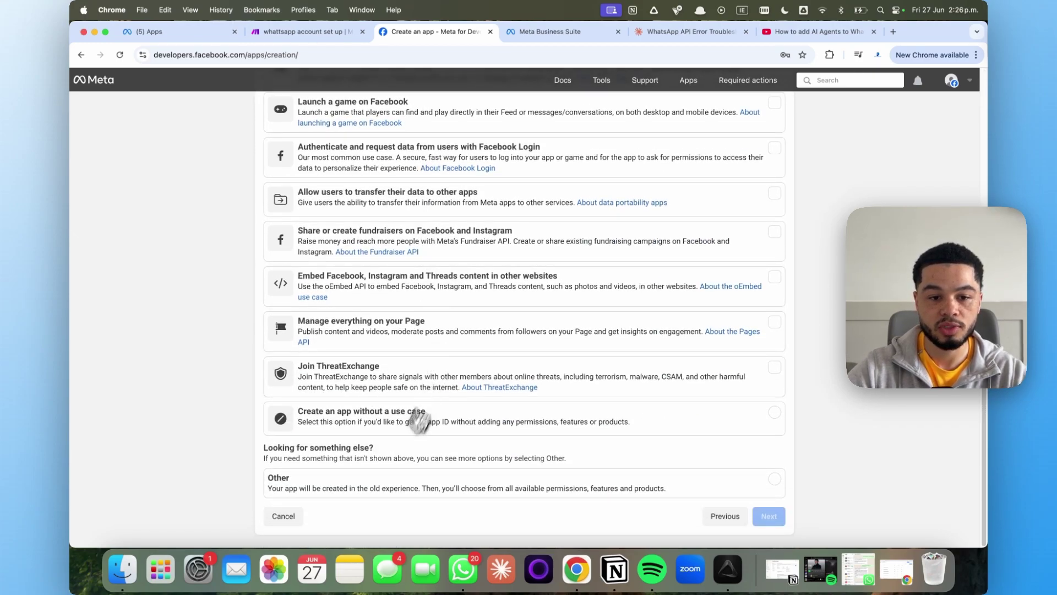
left_click(356, 478)
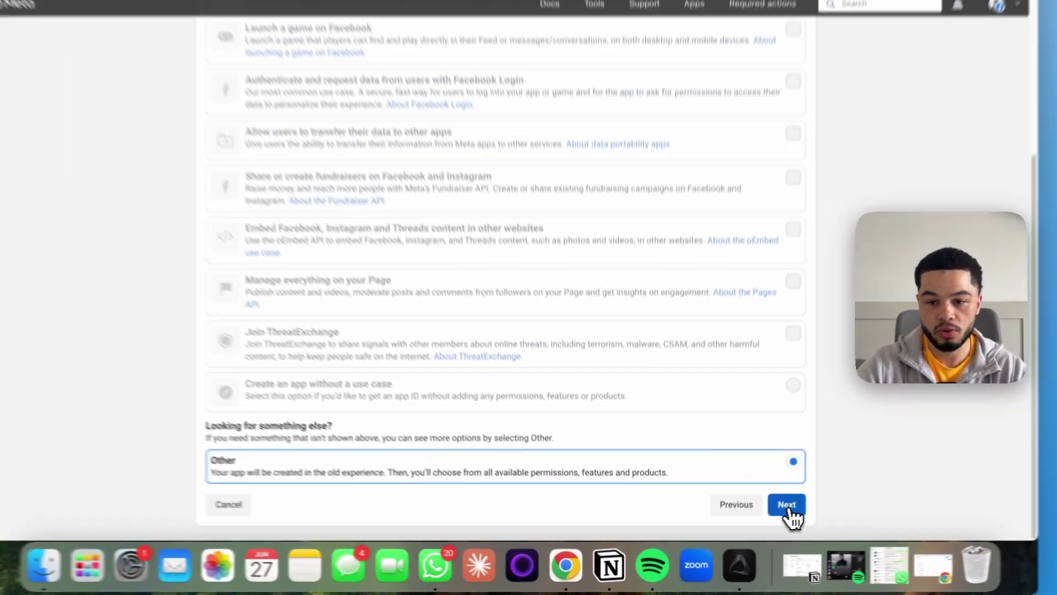
left_click(787, 506)
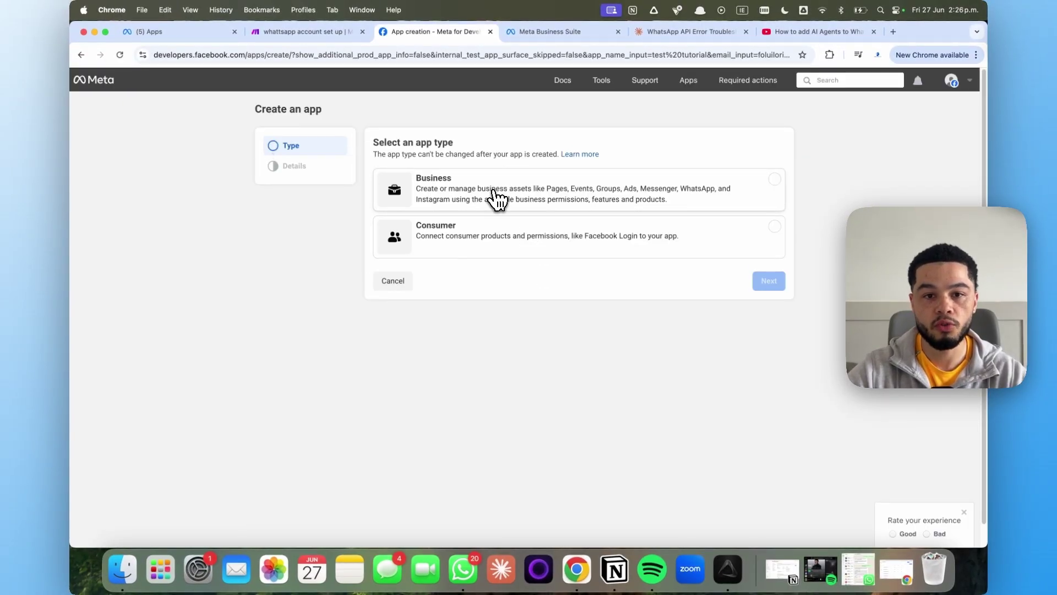
Choose the Business app type and continue to the Details step
left_click(494, 197)
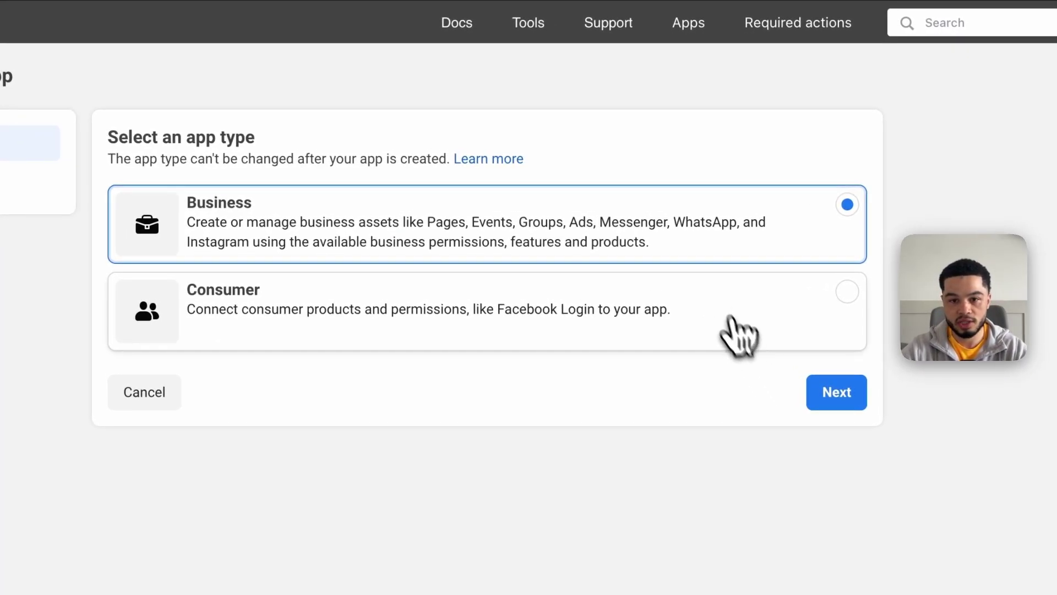
left_click(845, 394)
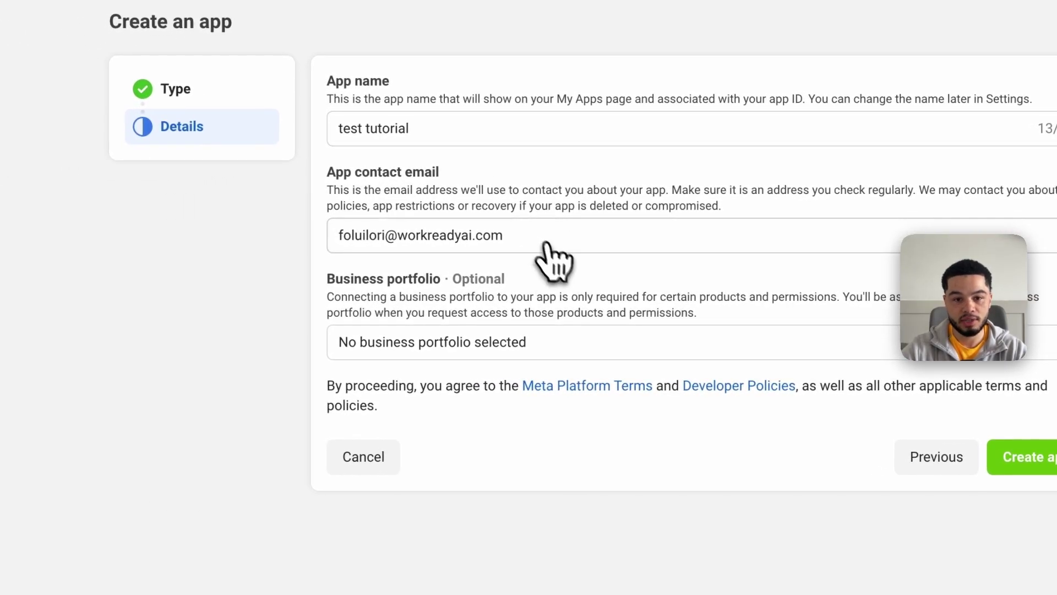
Start a new business portfolio in Business Suite, click through its contact fields, then discard it and return to the app form
left_click(523, 339)
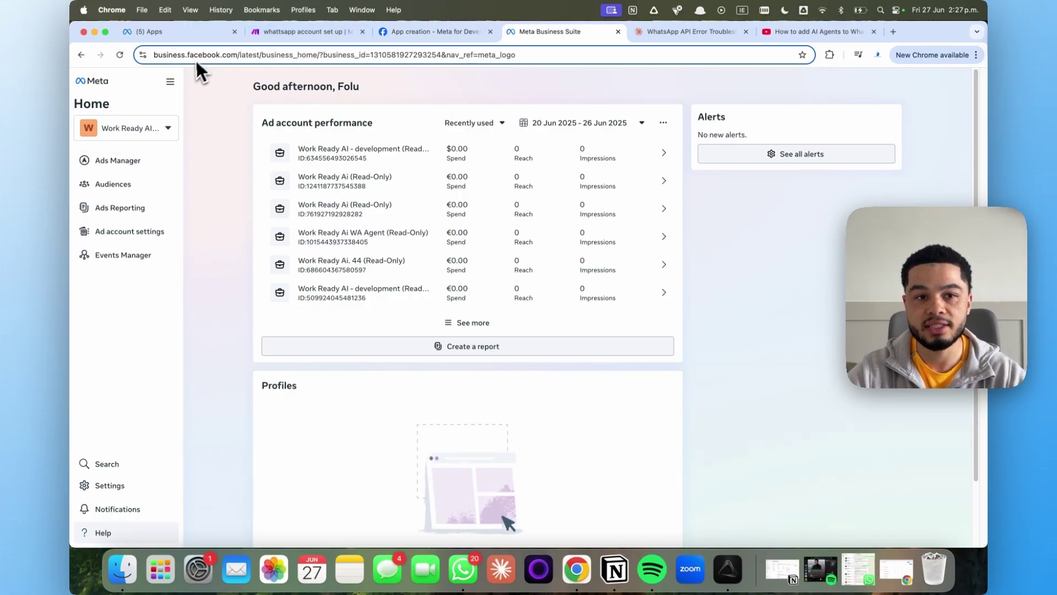
left_click(172, 133)
left_click(183, 310)
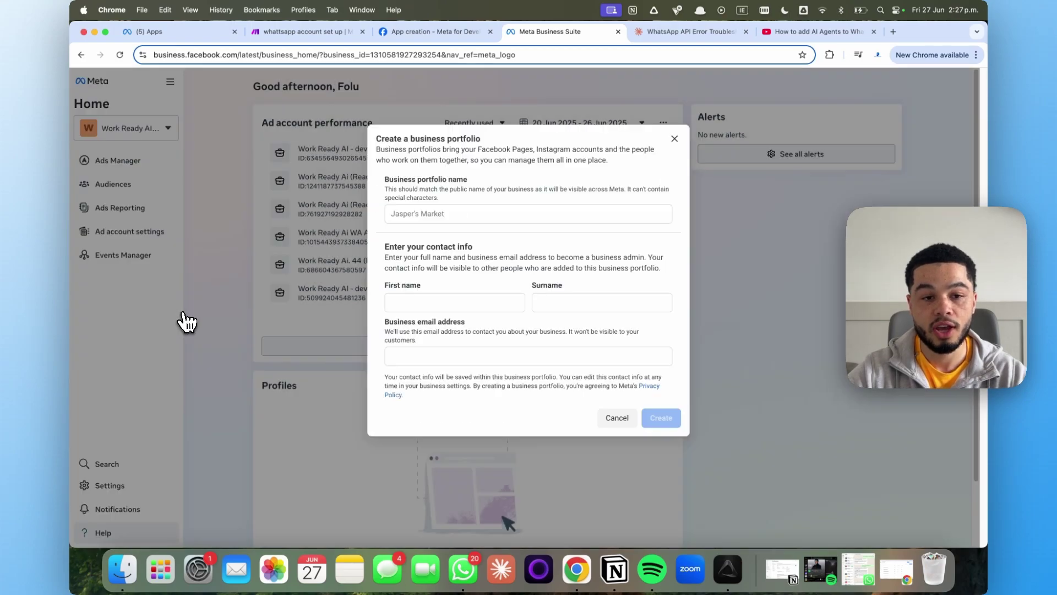
left_click(444, 214)
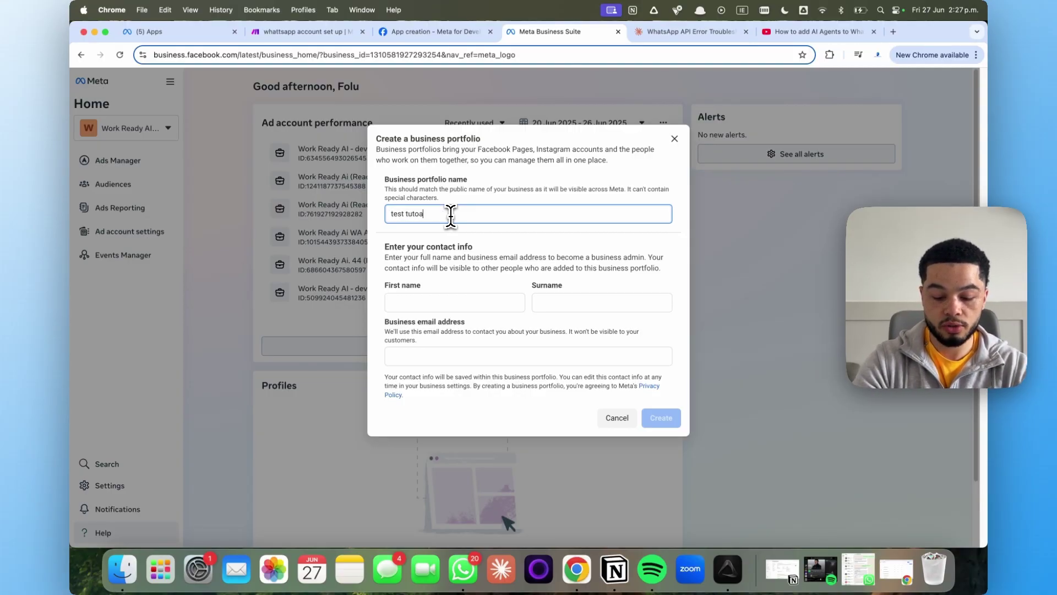
left_click(468, 302)
left_click(572, 304)
left_click(533, 372)
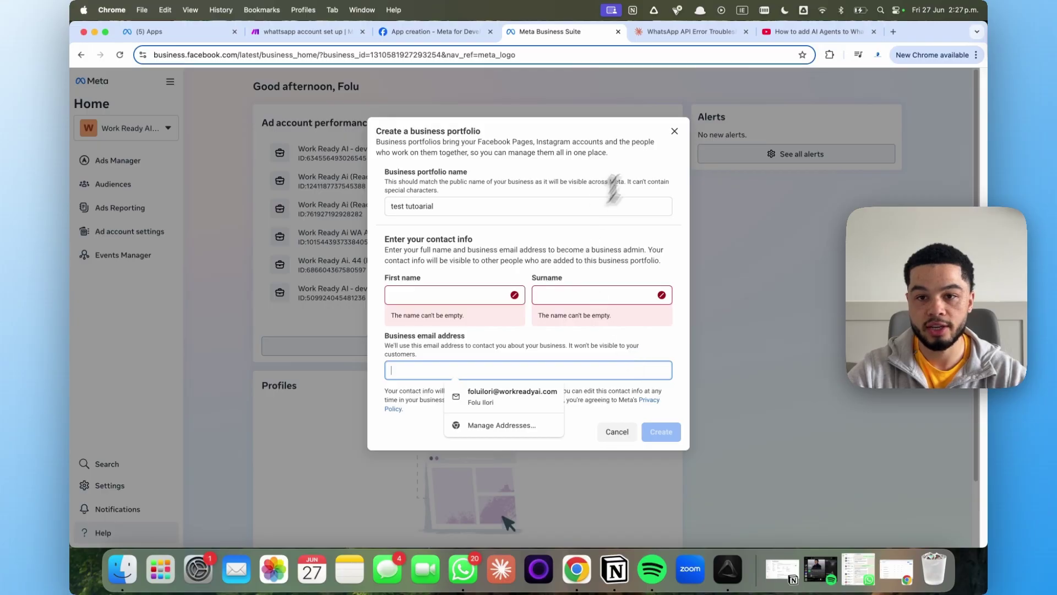
left_click(675, 131)
left_click(453, 31)
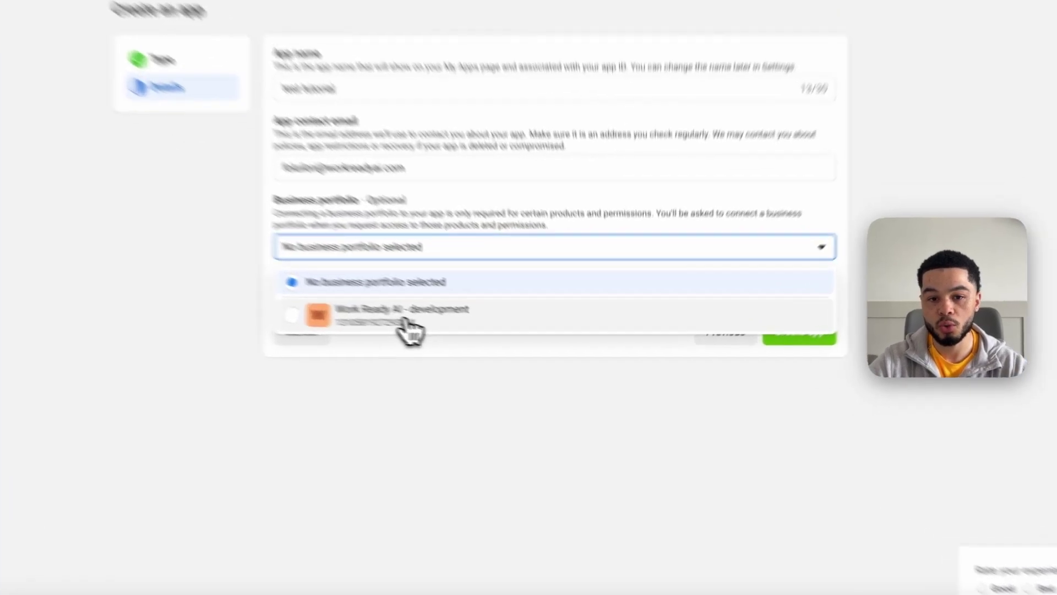
Link the app to the Work Ready AI - development portfolio and create it
left_click(467, 332)
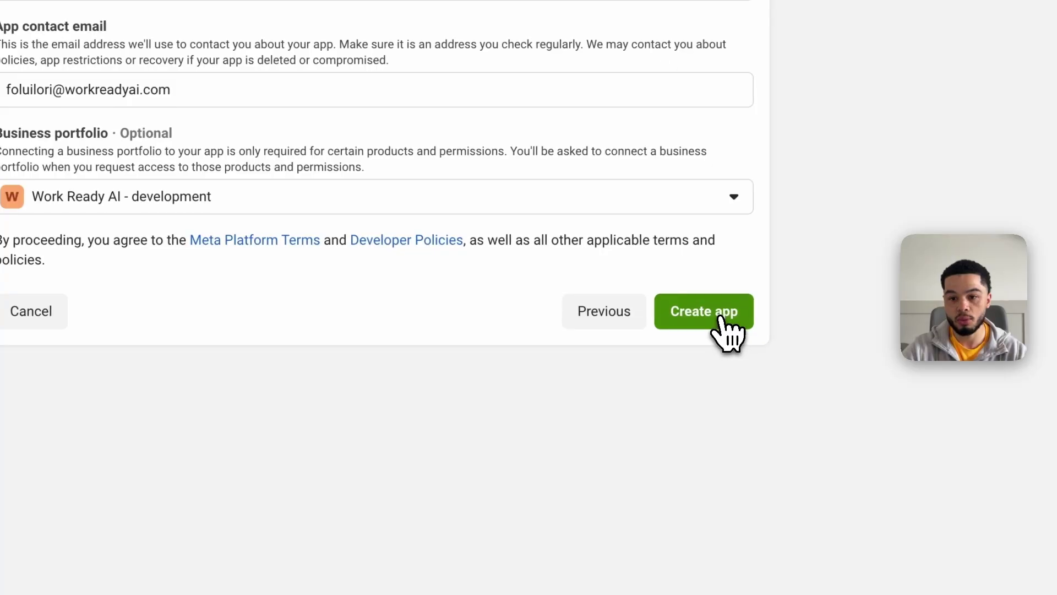
left_click(725, 317)
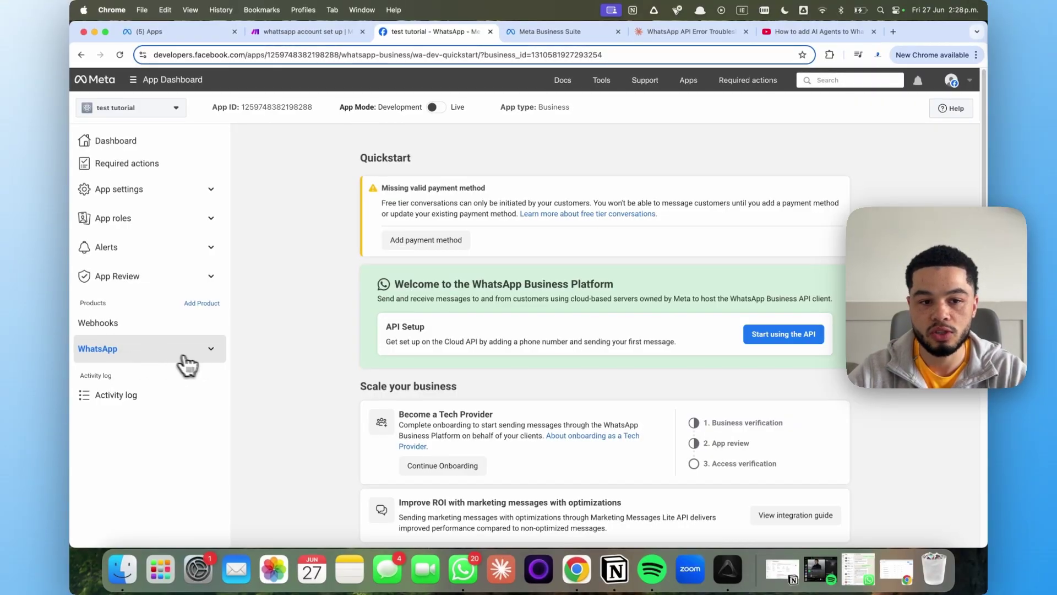
Open the WhatsApp API Setup page from the app's sidebar
left_click(211, 350)
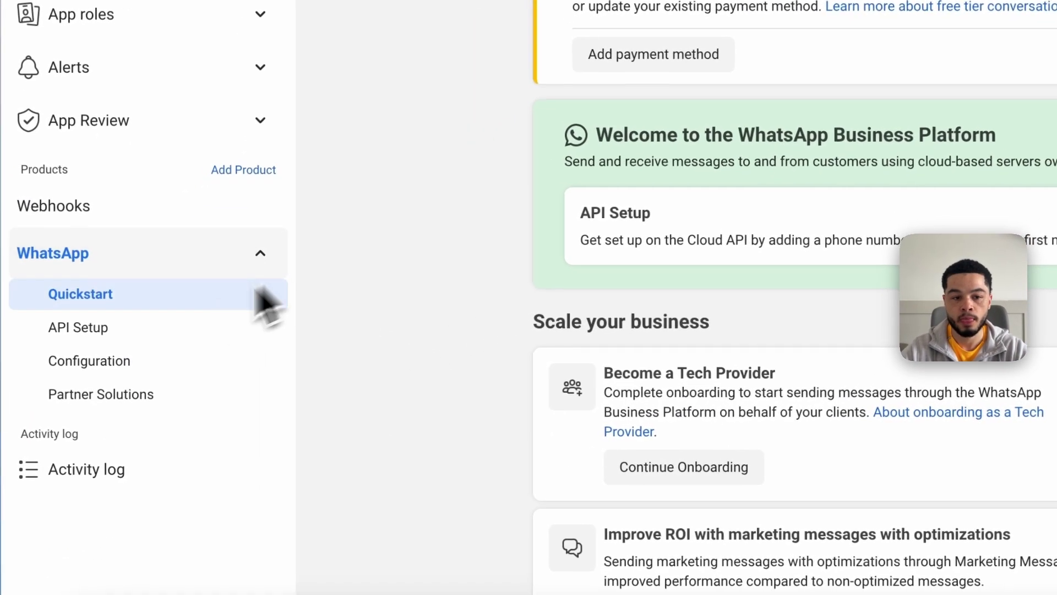
left_click(105, 330)
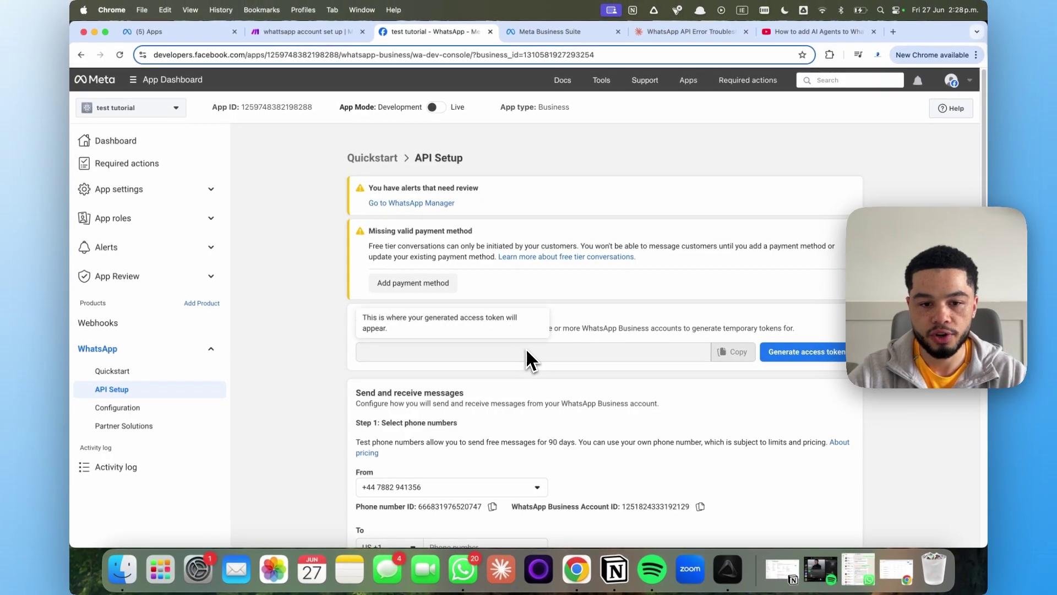
scroll(538, 344, "down", 2)
scroll(535, 380, "down", 3)
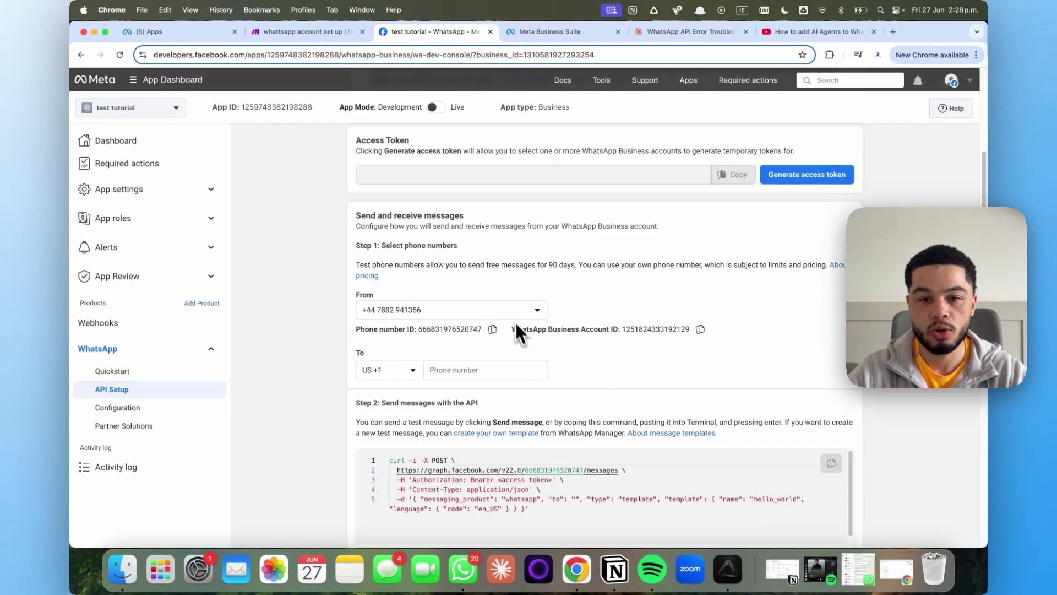
Set the From sending number to the Test Number
left_click(515, 309)
left_click(479, 365)
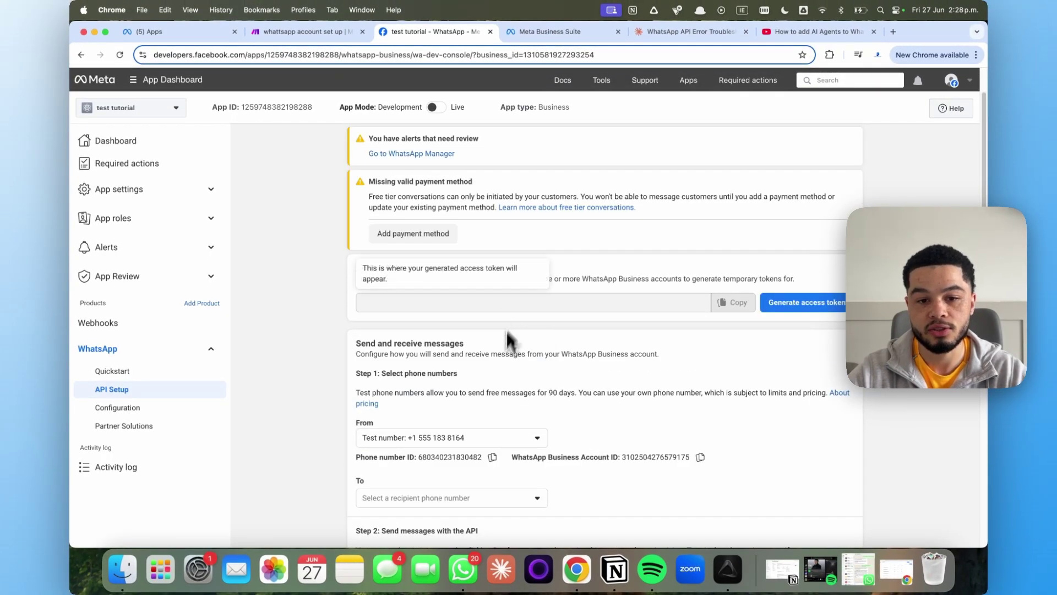
scroll(507, 330, "down", 5)
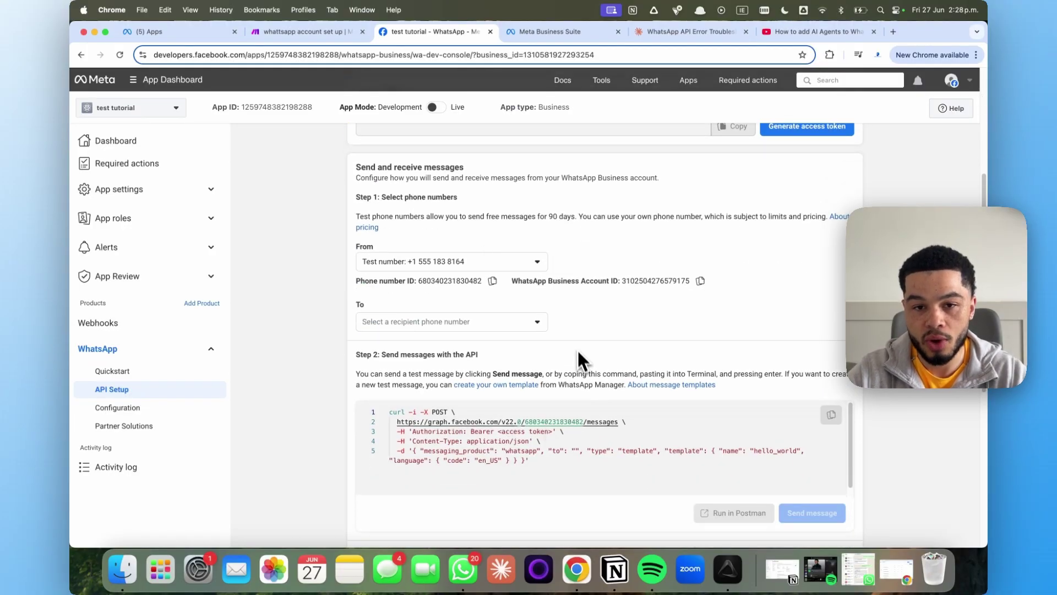
scroll(577, 346, "up", 3)
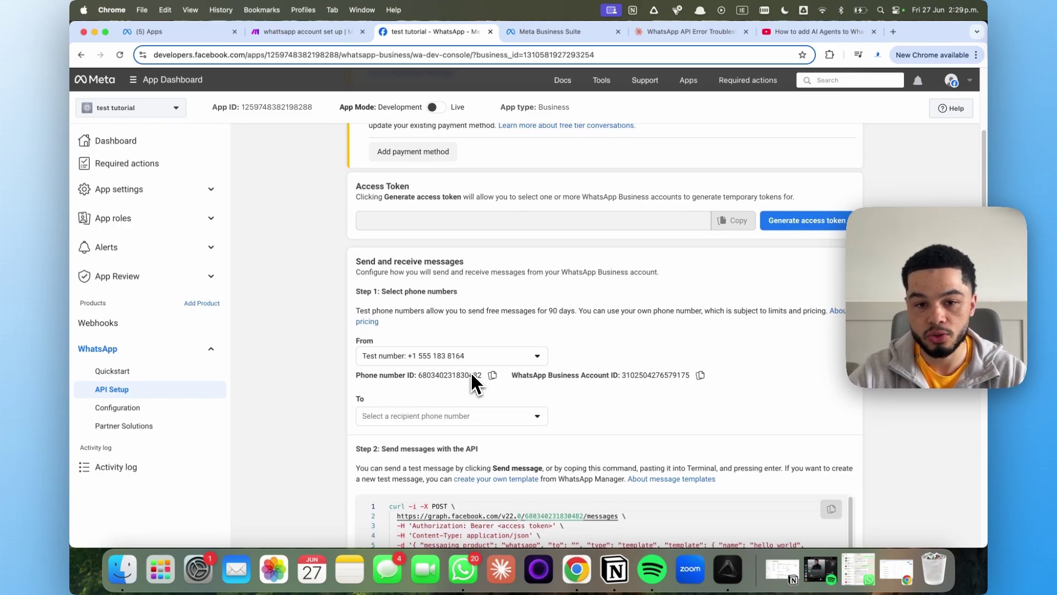
scroll(473, 375, "down", 1)
left_click(475, 331)
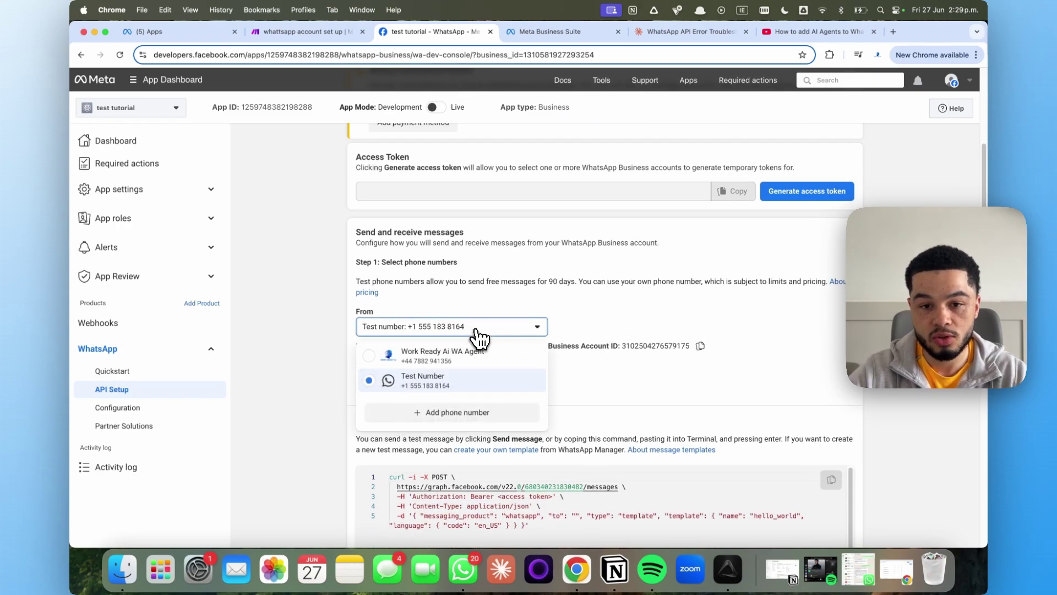
Cancel adding a new phone number and select the existing recipient number in the To dropdown
left_click(461, 416)
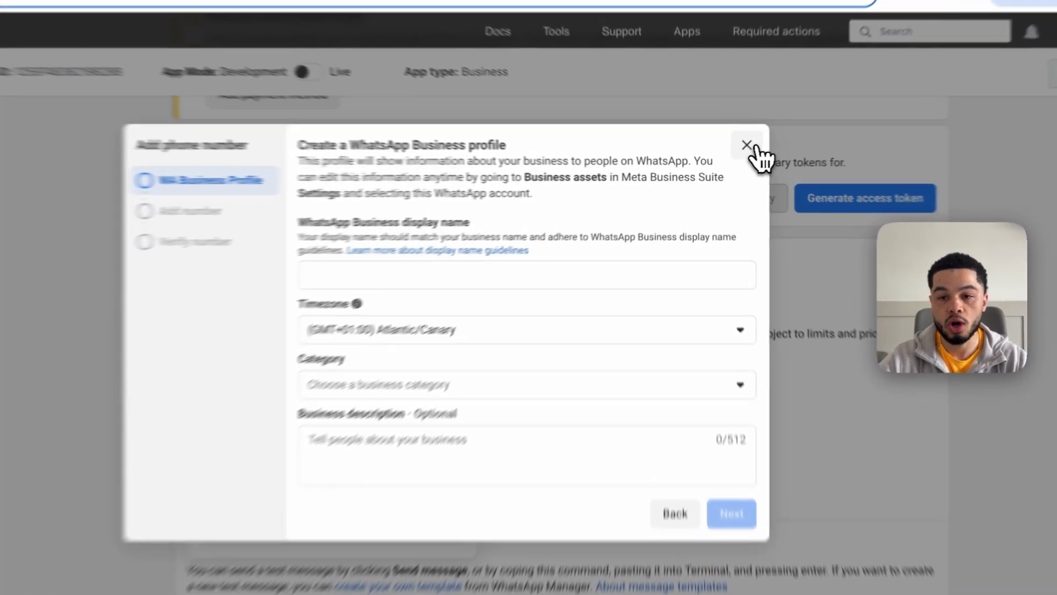
left_click(728, 157)
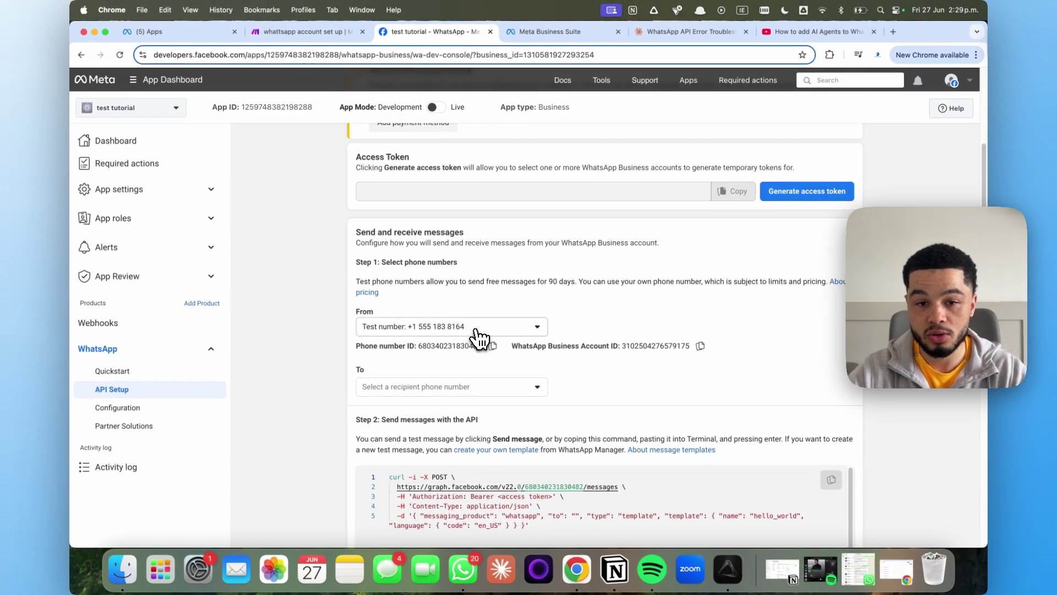
scroll(491, 399, "down", 2)
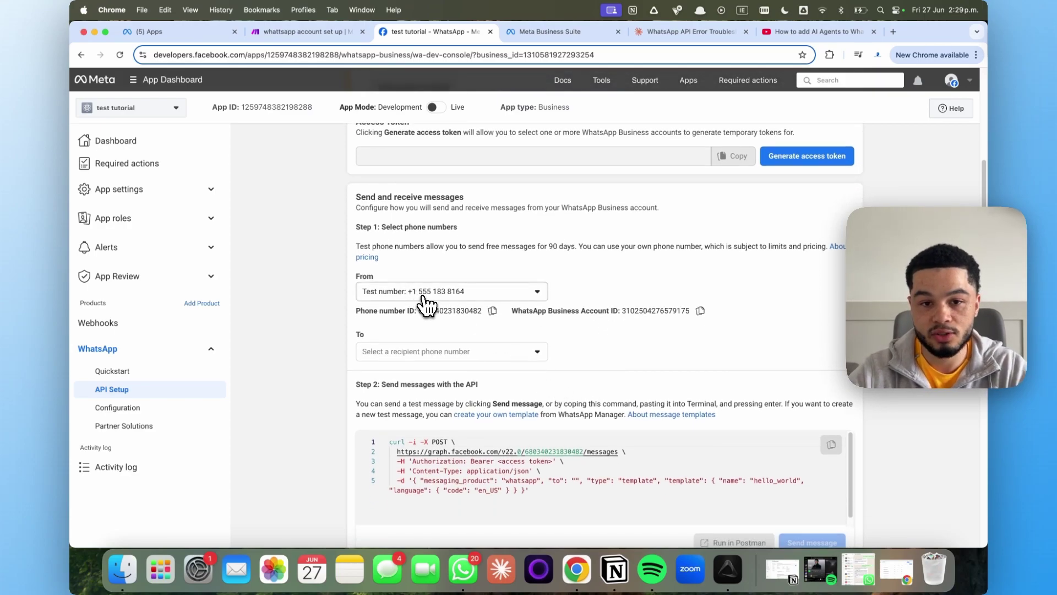
left_click(472, 353)
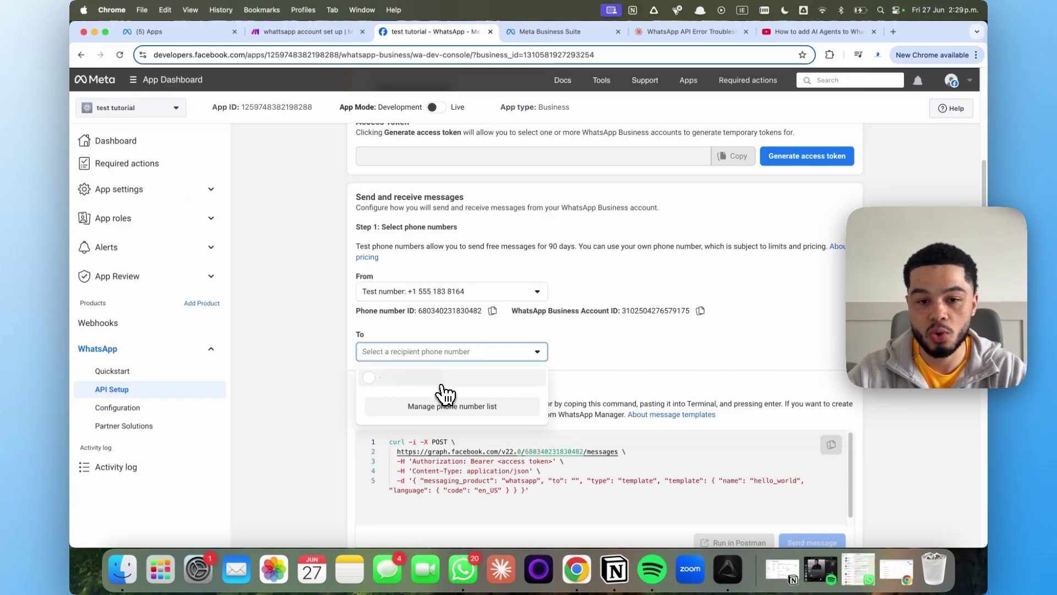
left_click(439, 380)
scroll(449, 389, "up", 2)
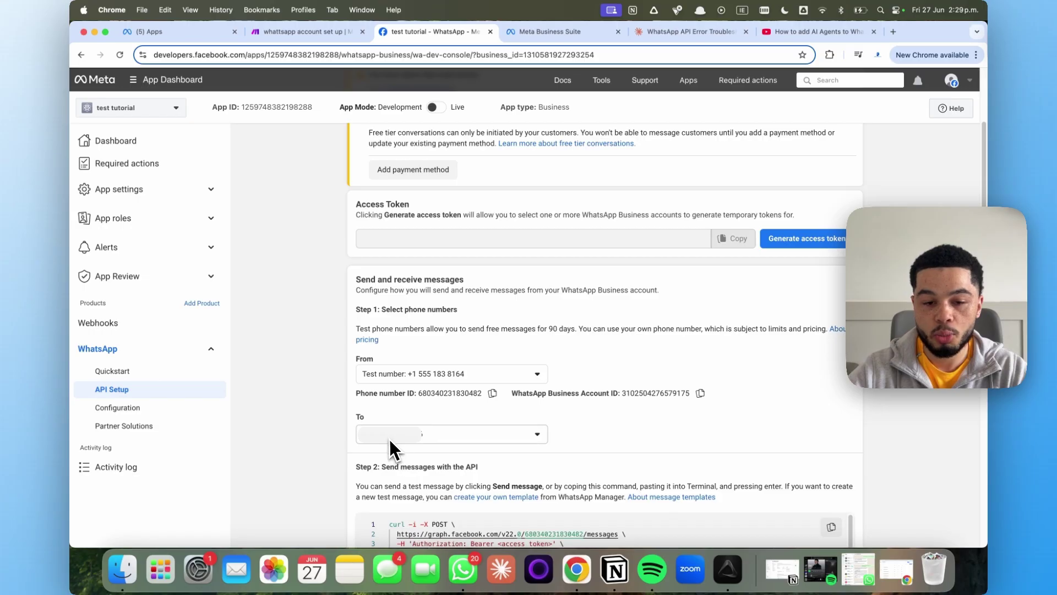
Generate a temporary access token and send the hello_world test message to the recipient
left_click(811, 244)
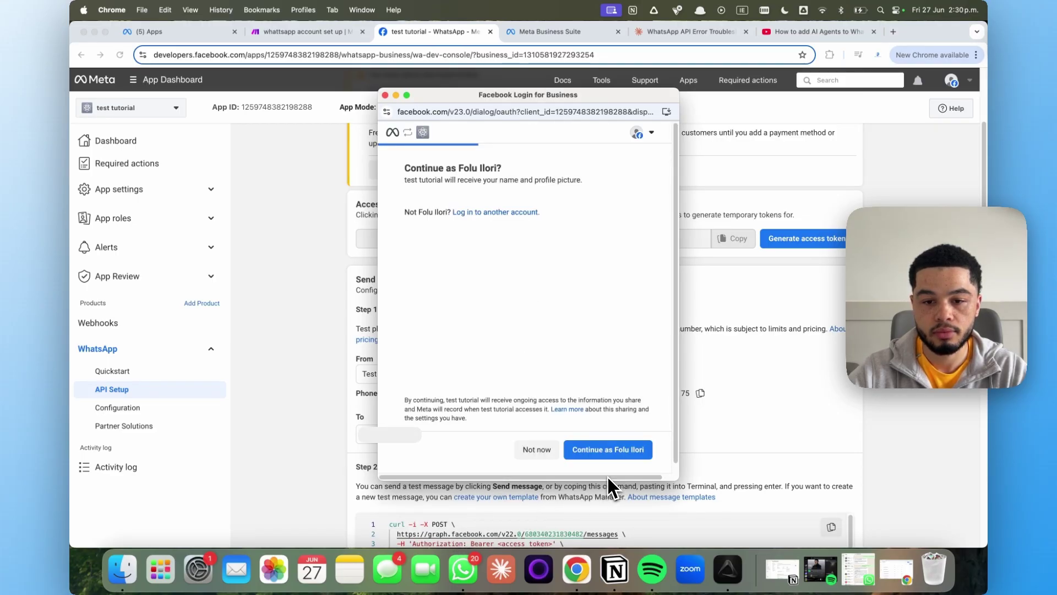
left_click(608, 456)
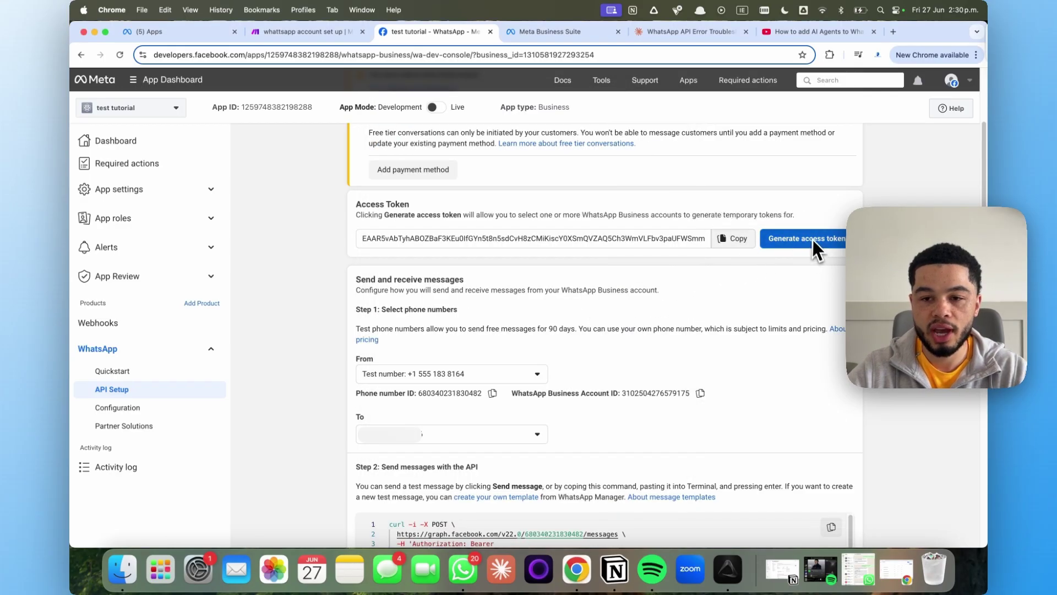
scroll(762, 342, "down", 2)
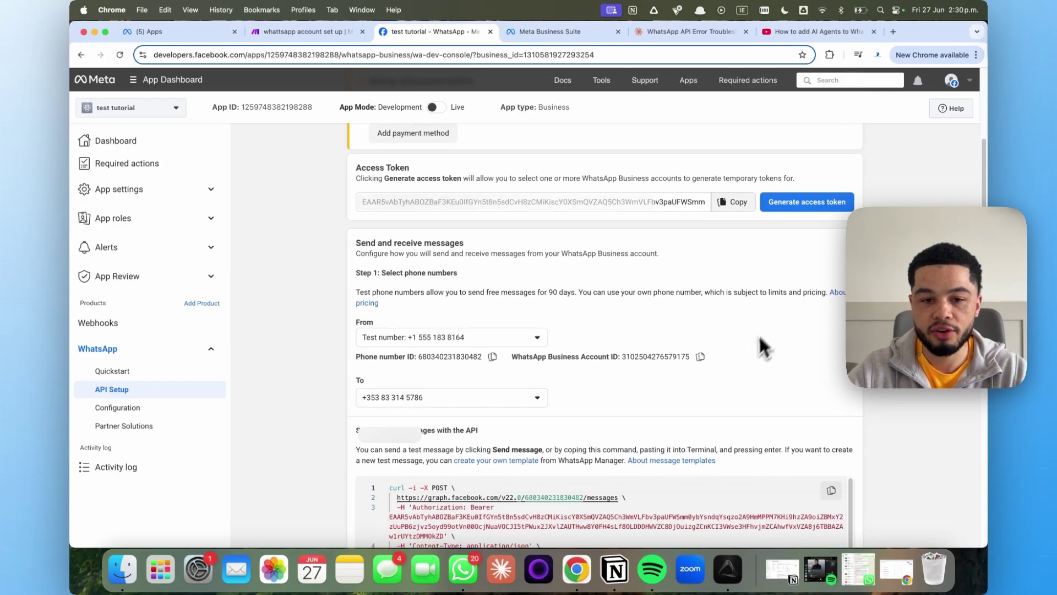
scroll(705, 385, "down", 6)
left_click(804, 455)
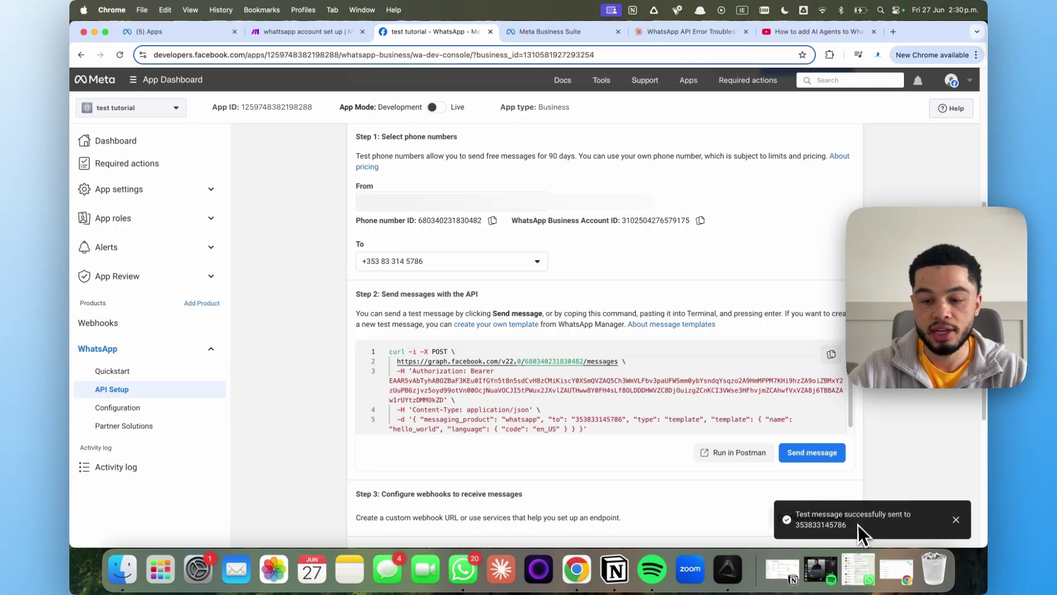
Open WhatsApp from the dock to check for the test message
left_click_drag(858, 530, 814, 526)
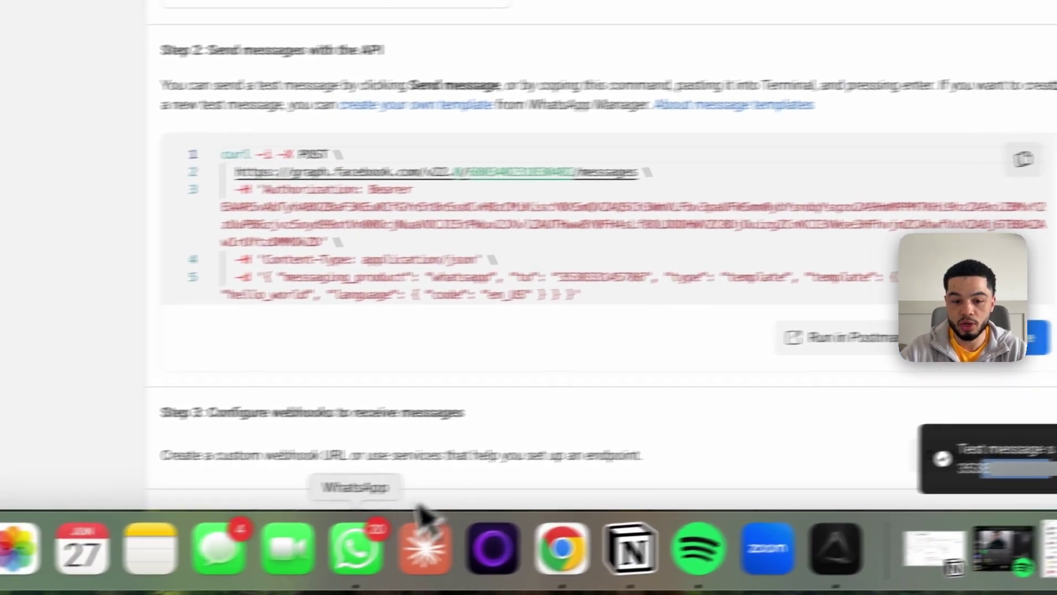
scroll(530, 389, "up", 5)
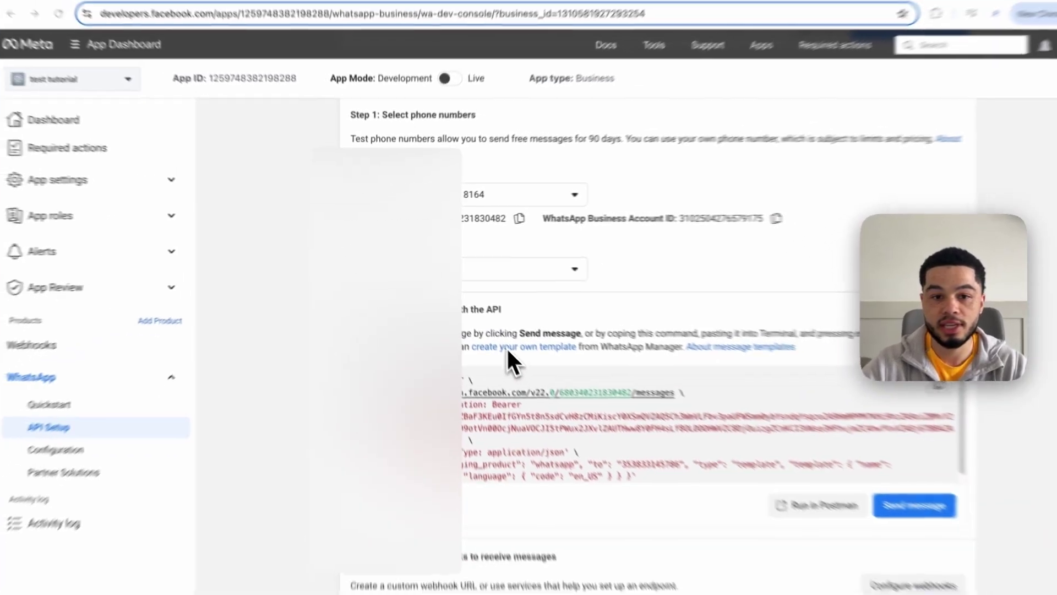
left_click(481, 568)
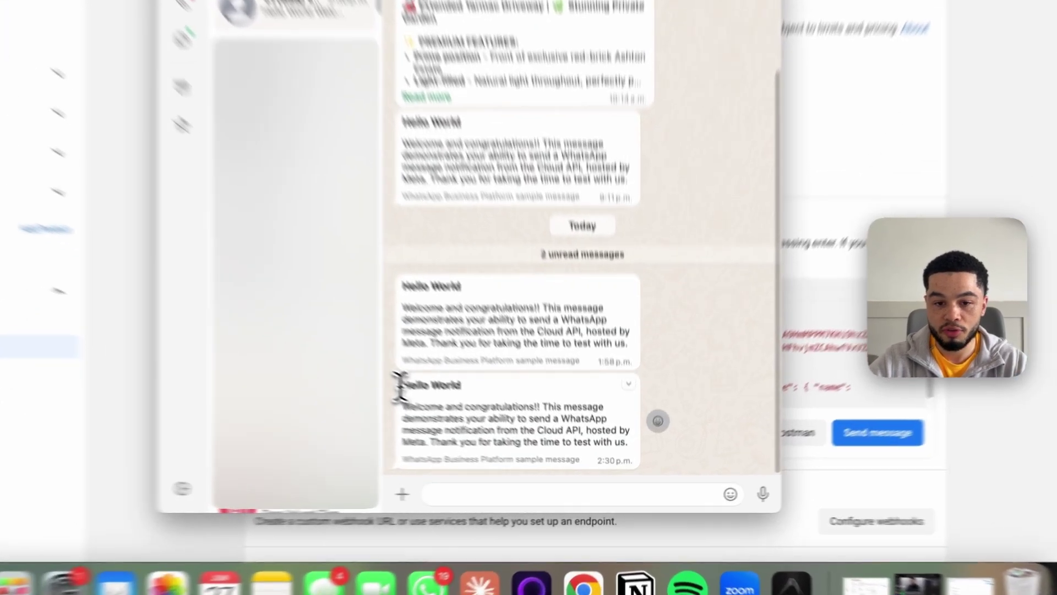
Highlight the newly received Hello World message from the test number in the WhatsApp chat
left_click_drag(462, 417, 641, 462)
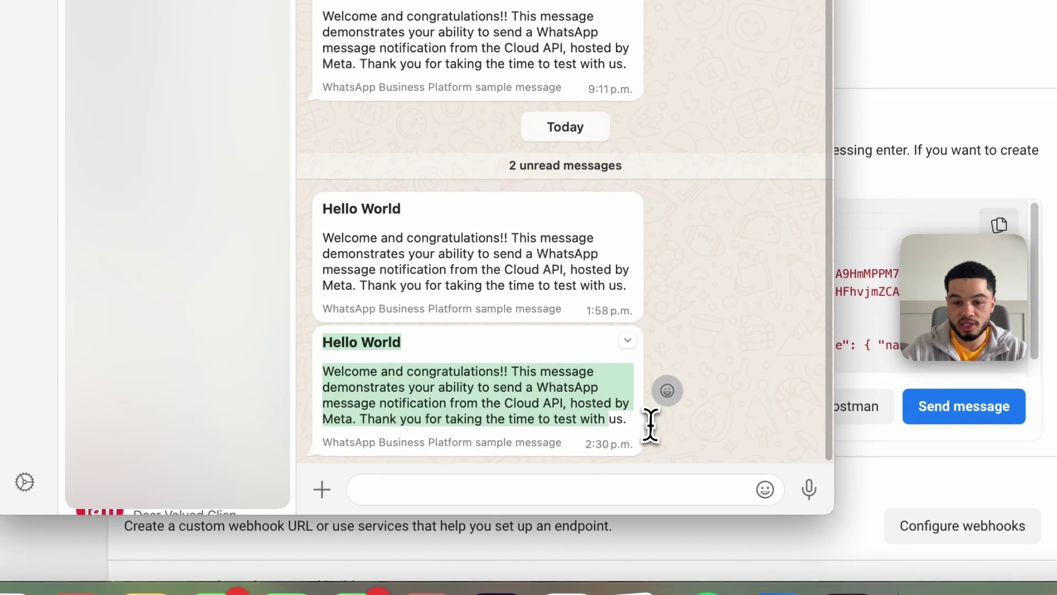
left_click(382, 346)
left_click_drag(323, 342, 462, 415)
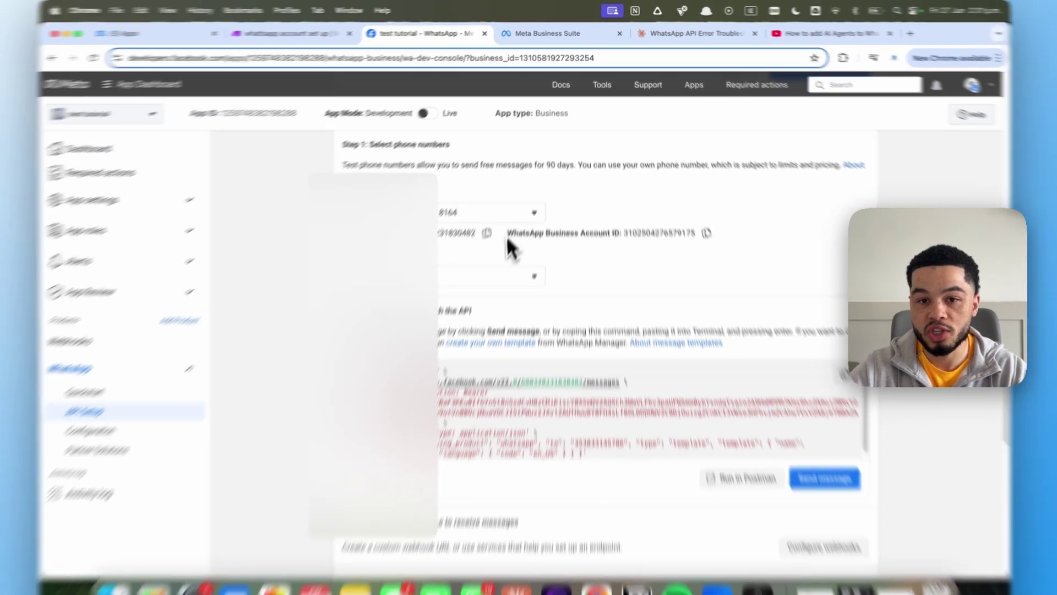
Copy the WhatsApp Business Account ID from the API Setup page
left_click_drag(512, 221, 555, 226)
left_click_drag(529, 389, 640, 384)
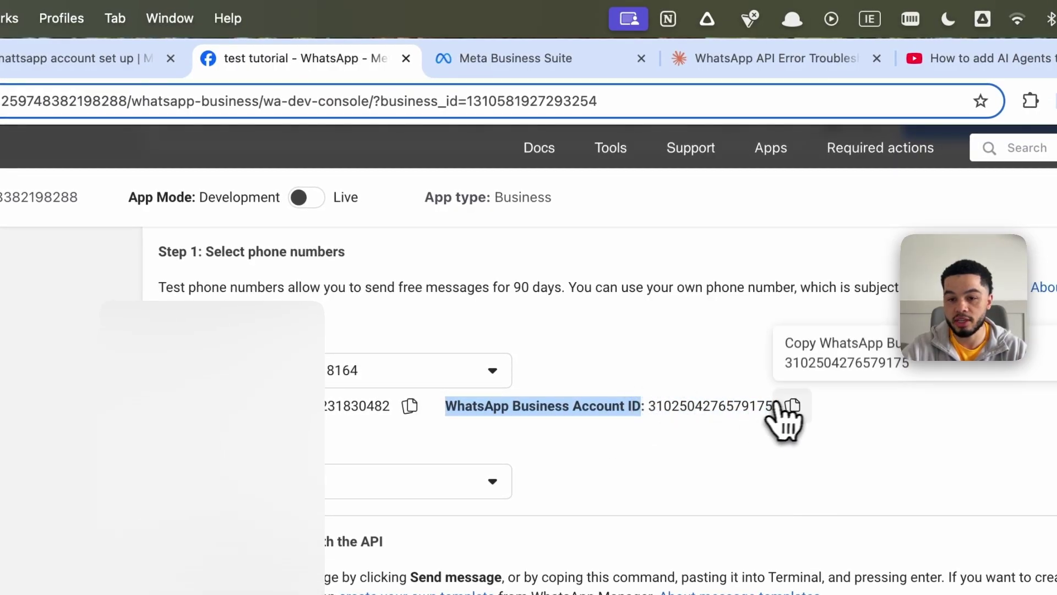
left_click(791, 406)
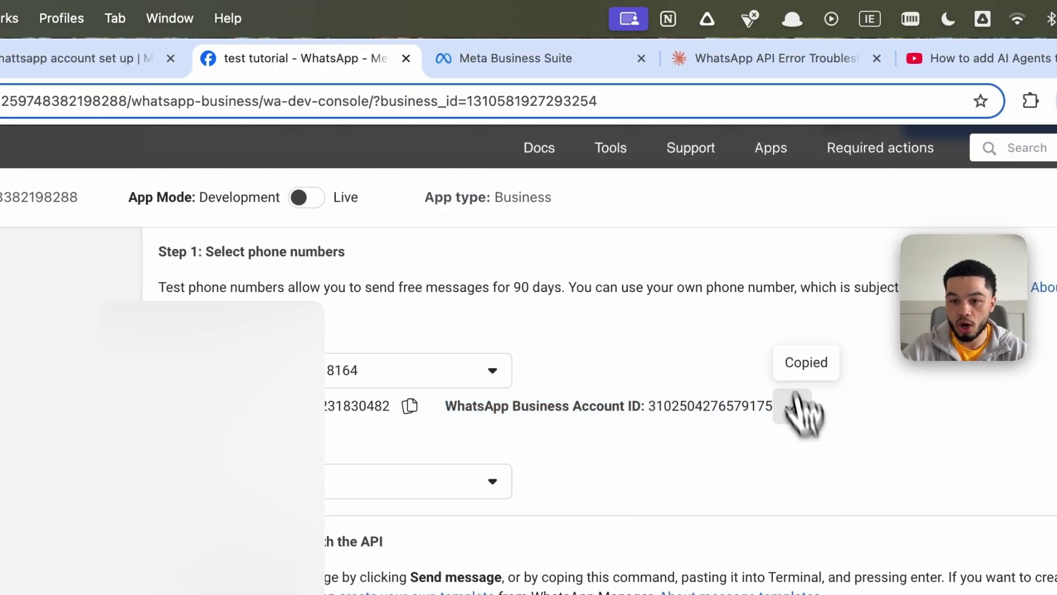
Paste the account ID into the Make connection's Account ID field, then return to Meta
left_click(306, 64)
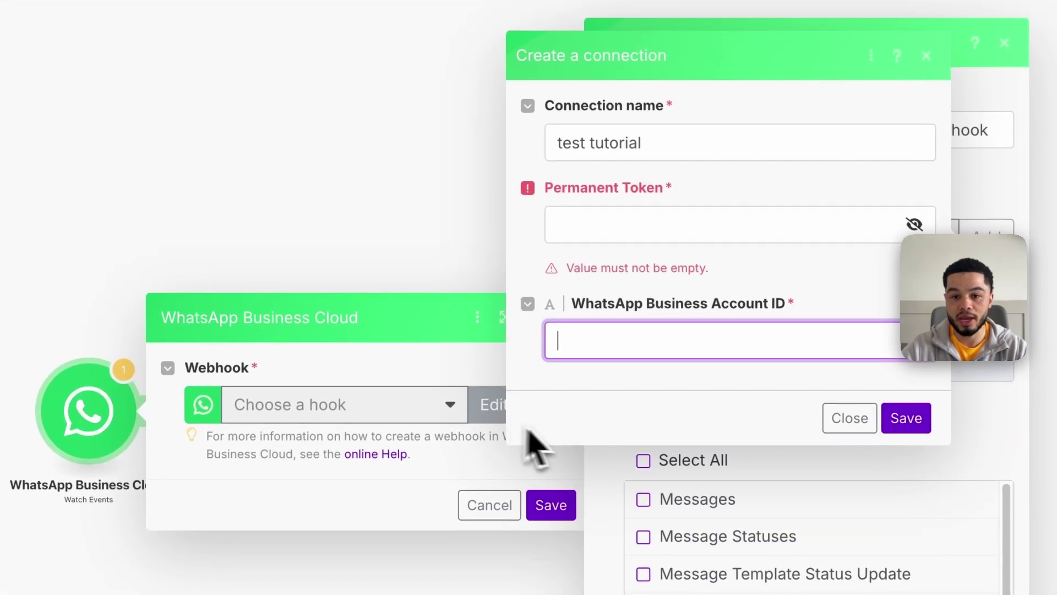
left_click(642, 353)
key("ctrl+v")
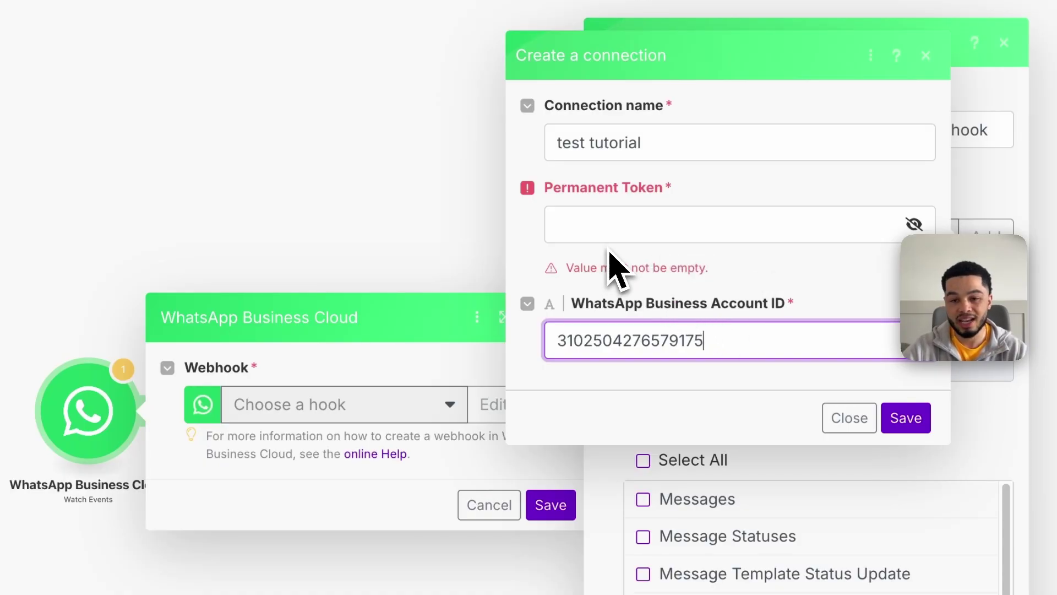
left_click_drag(546, 194, 644, 190)
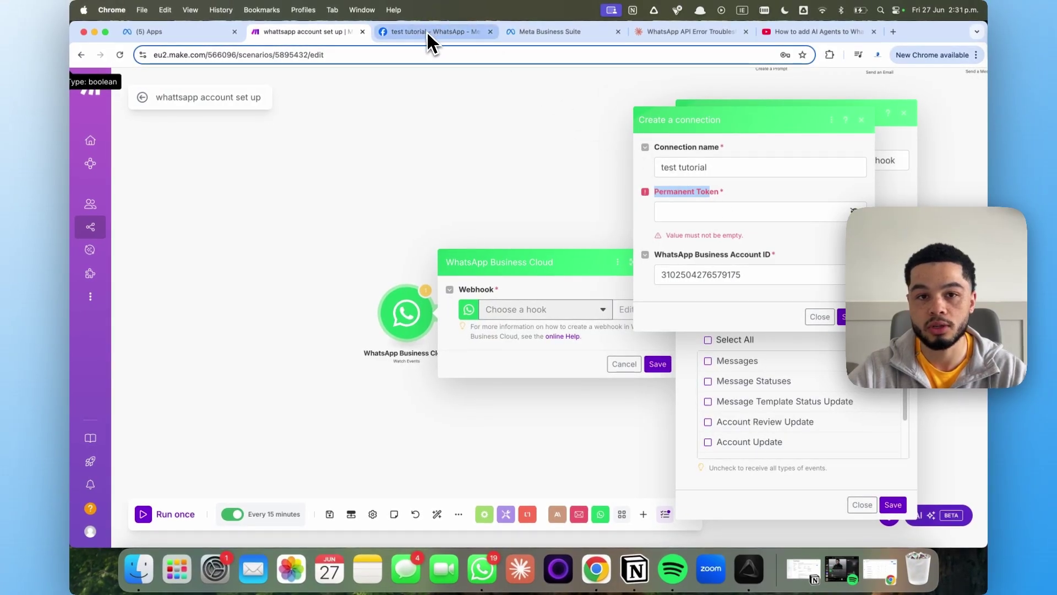
left_click(433, 33)
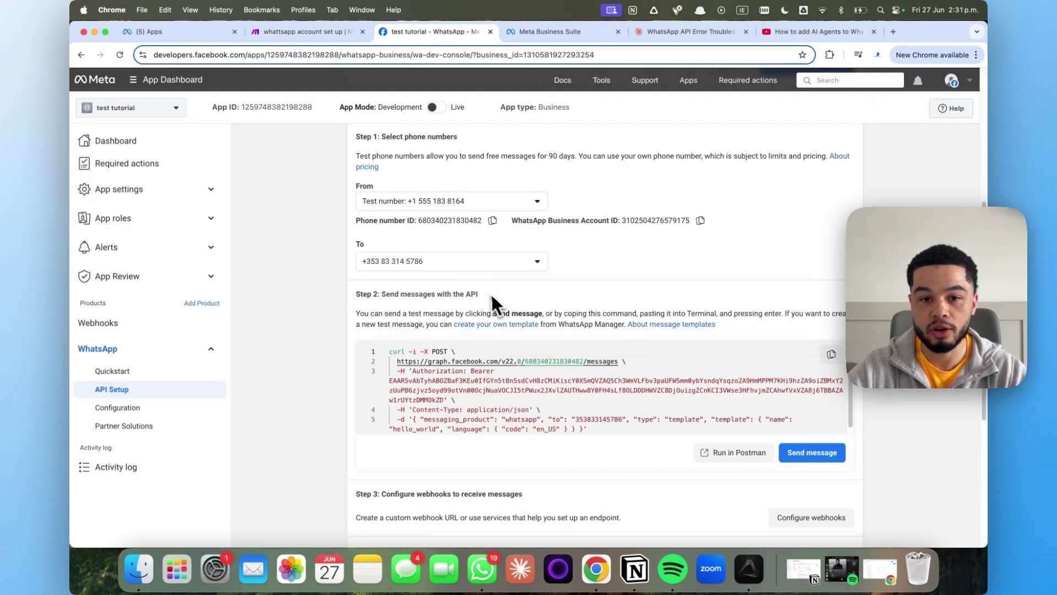
scroll(494, 302, "up", 4)
scroll(552, 300, "down", 4)
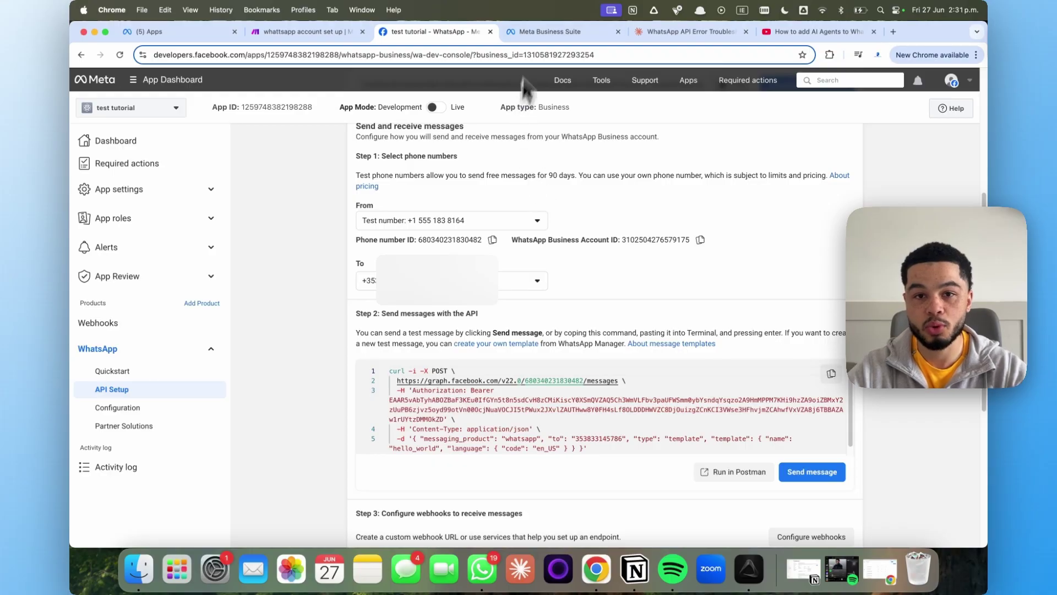
In Business Suite, check the active portfolio, then go to Settings > System users via All tools
left_click(556, 32)
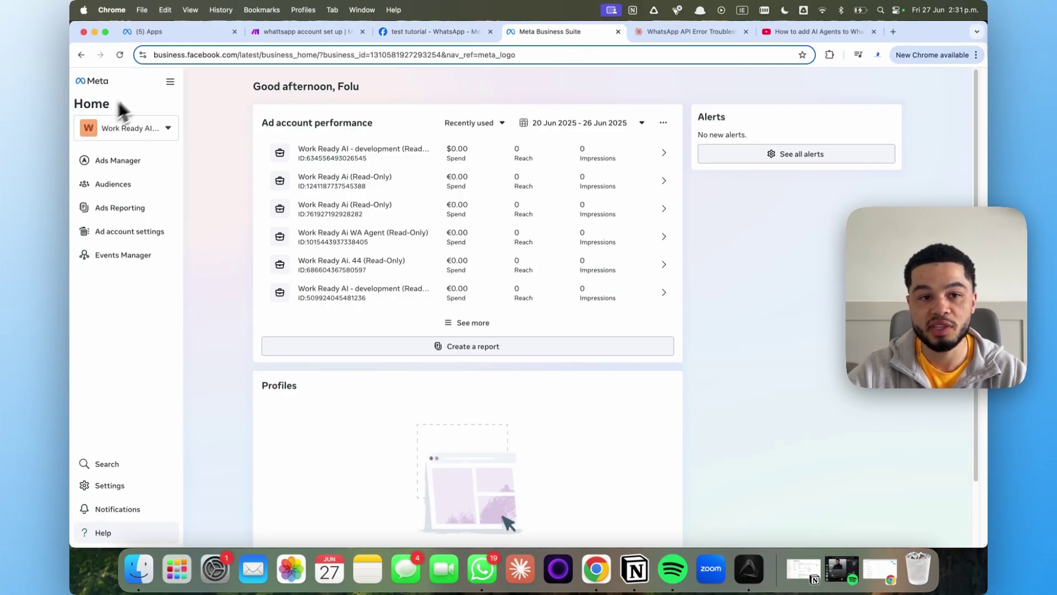
left_click(169, 132)
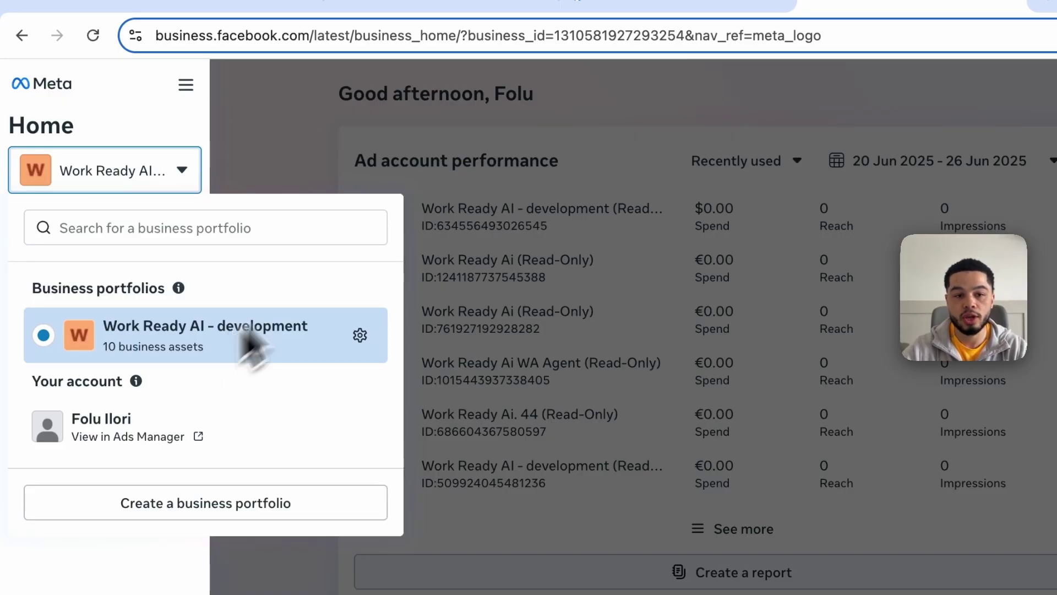
left_click(484, 162)
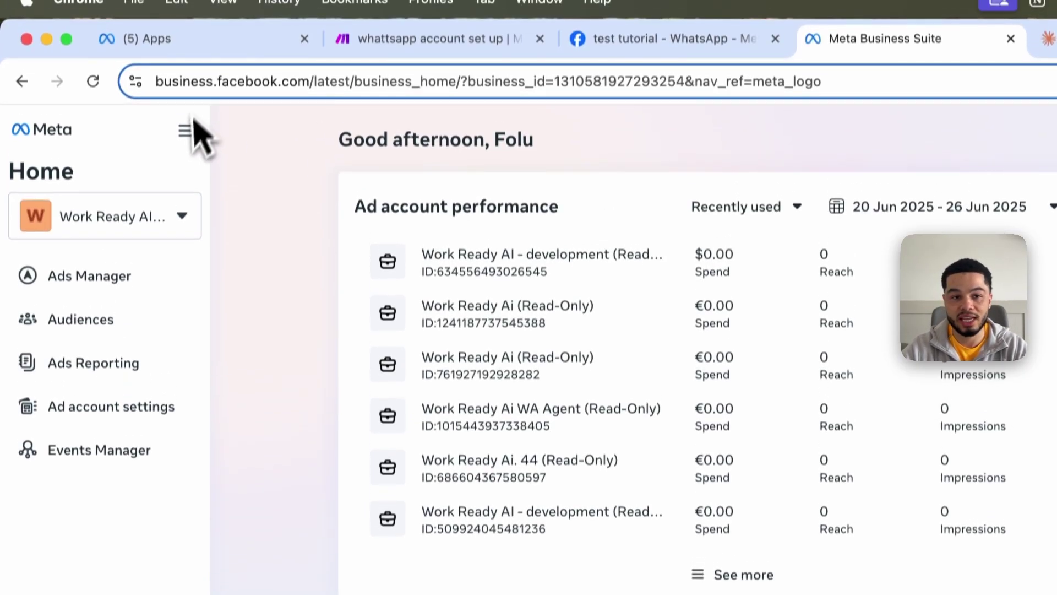
left_click(187, 130)
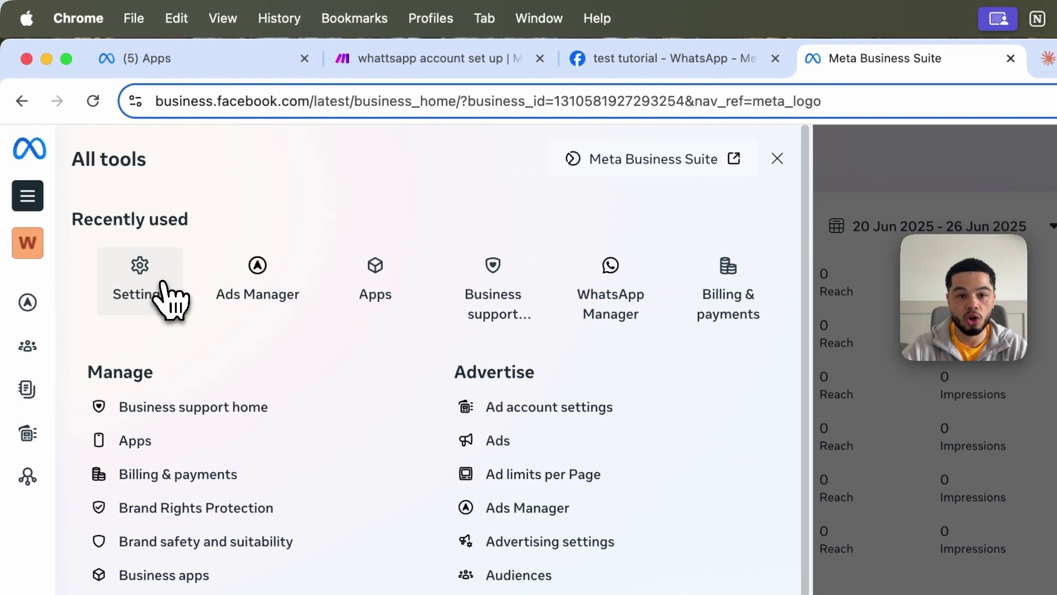
left_click(149, 295)
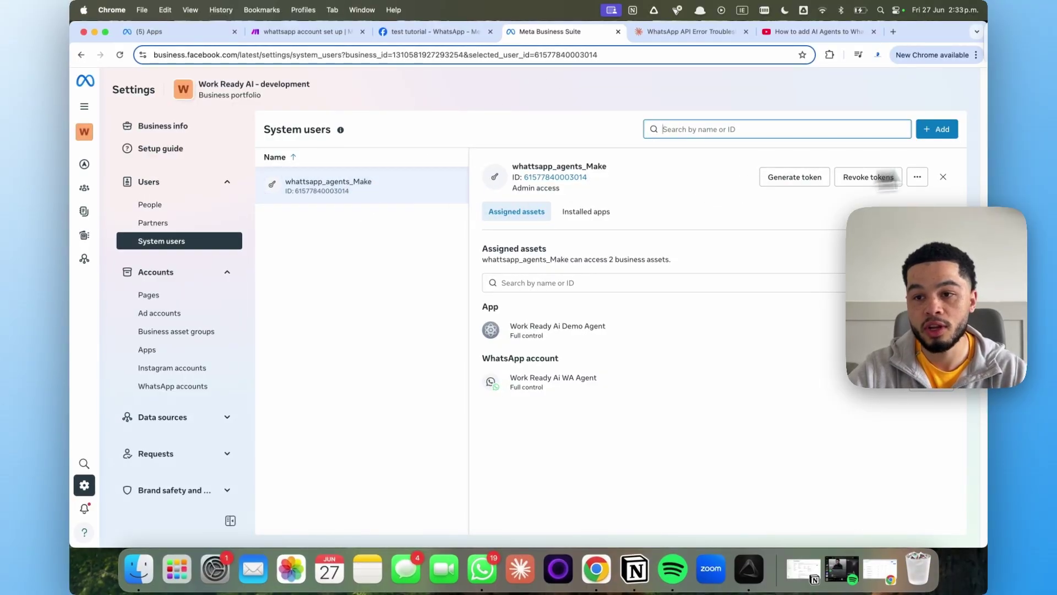
Begin a new Admin system user but discard it, then choose Assign assets for whattsapp_agents_Make
left_click(936, 133)
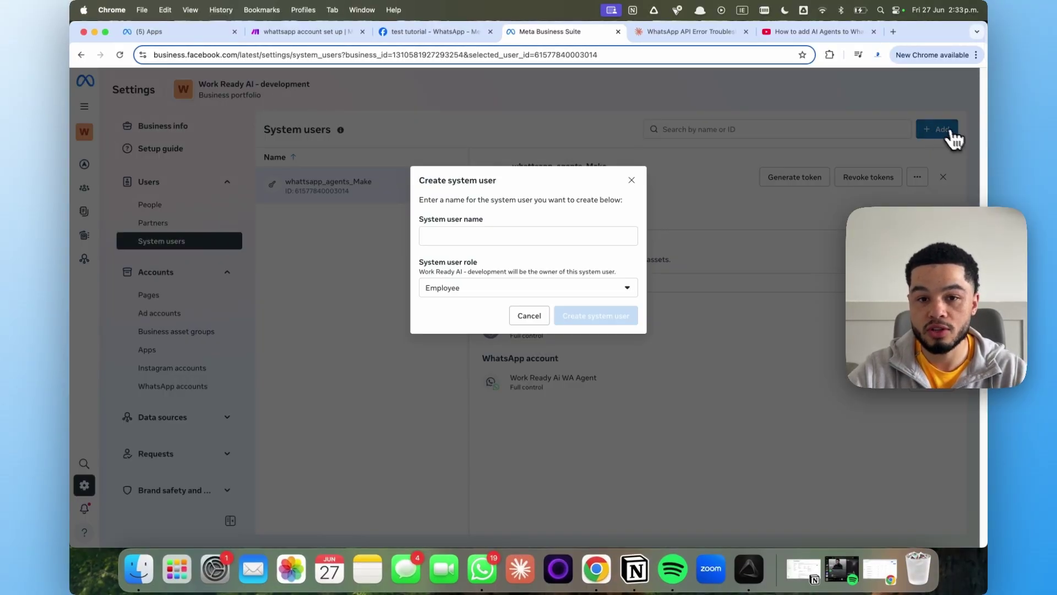
left_click(496, 235)
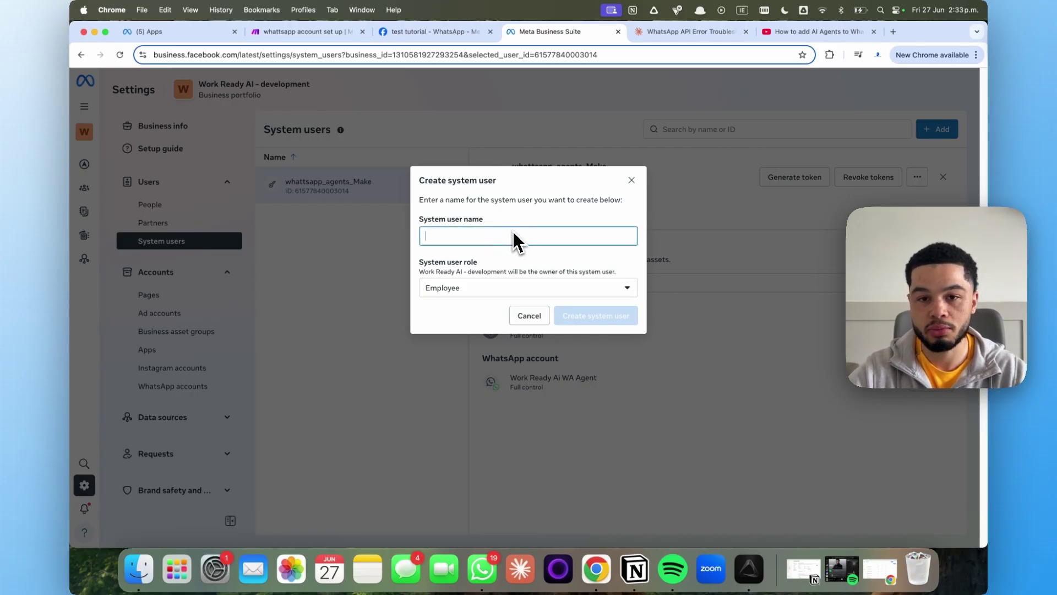
left_click(528, 289)
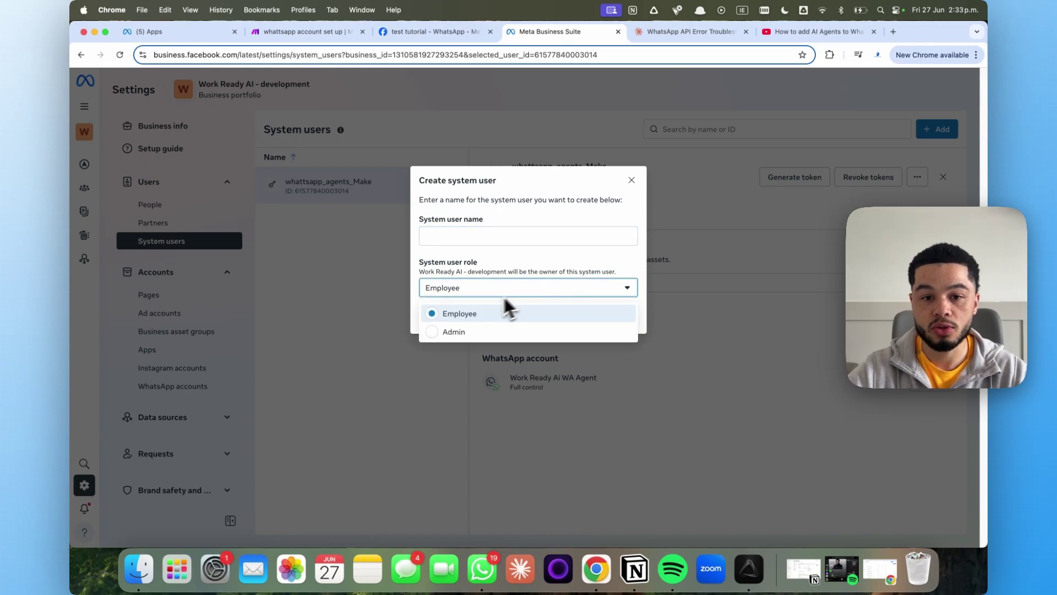
left_click(487, 332)
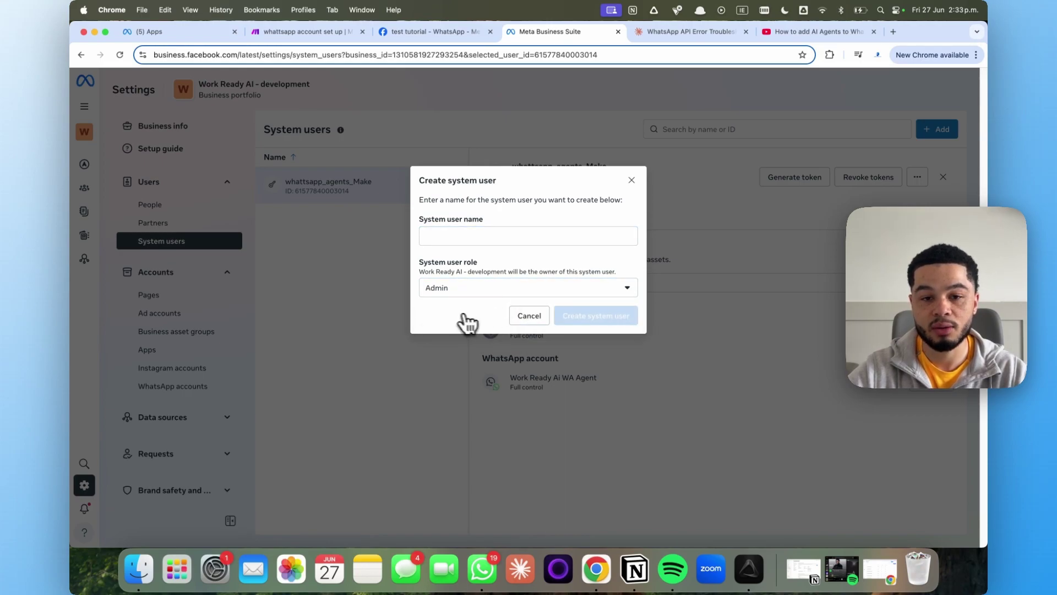
left_click(631, 181)
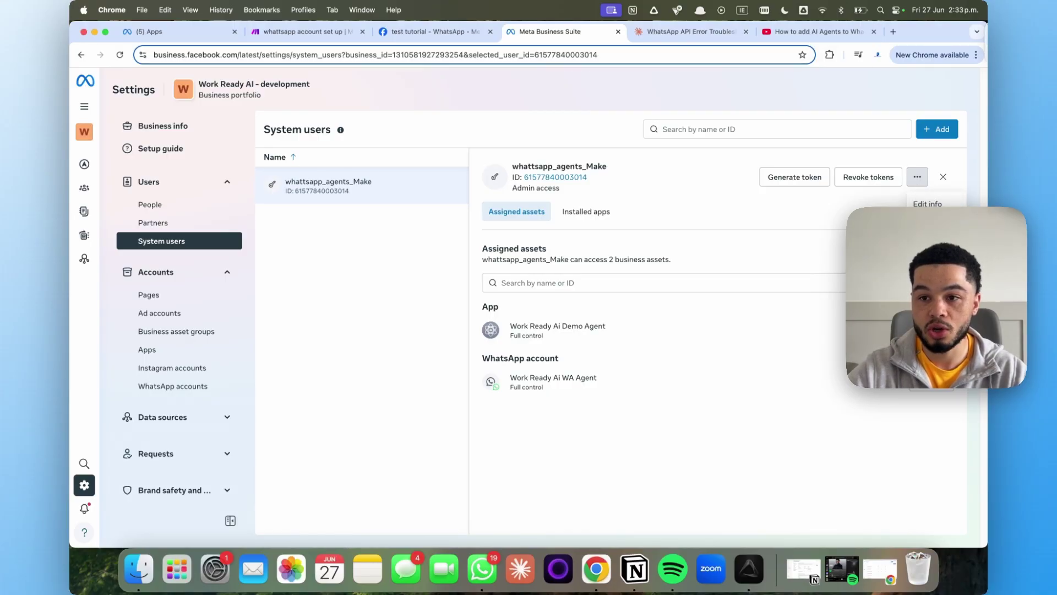
left_click(931, 222)
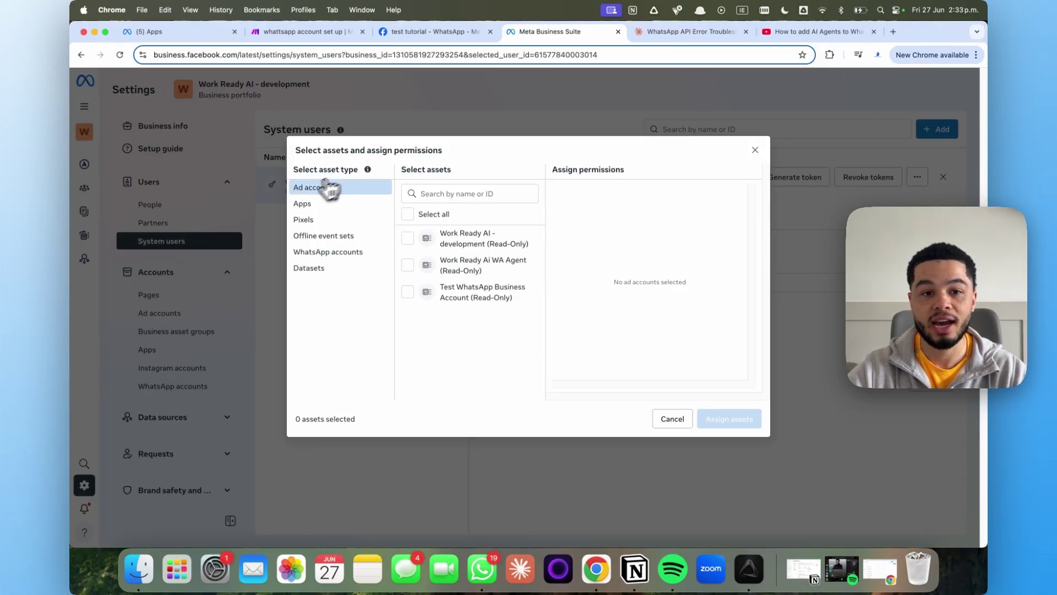
Assign the test tutorial app to the system user with Manage app full control and confirm
left_click(325, 205)
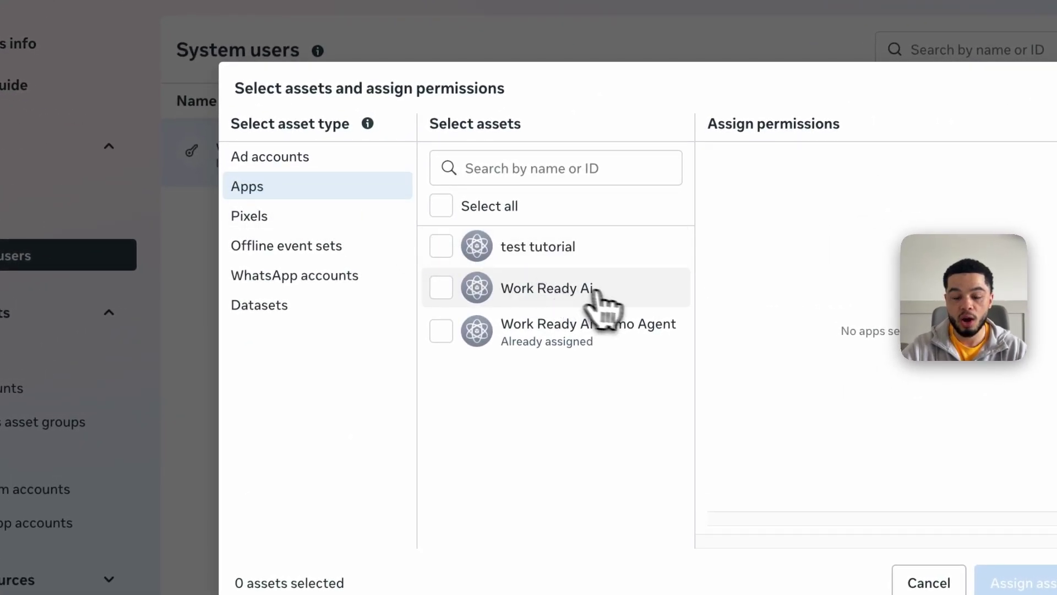
left_click(453, 253)
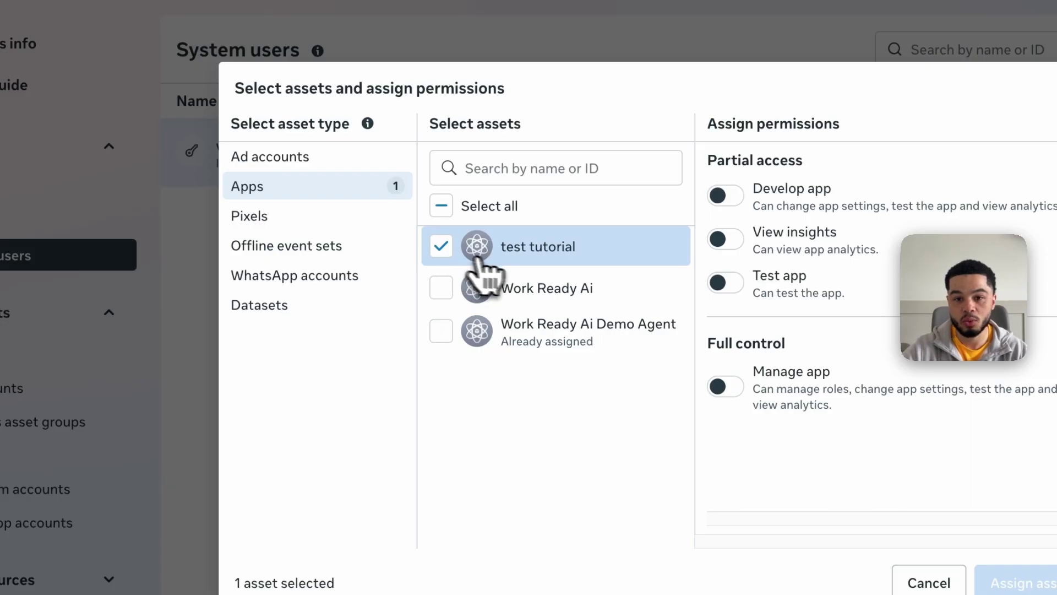
mouse_move(643, 340)
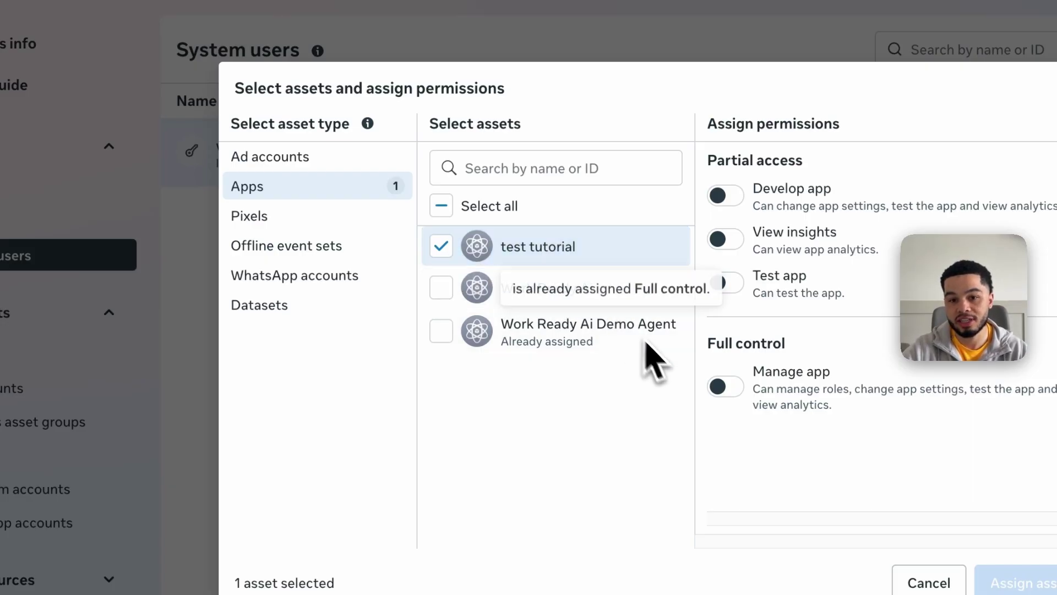
left_click(721, 386)
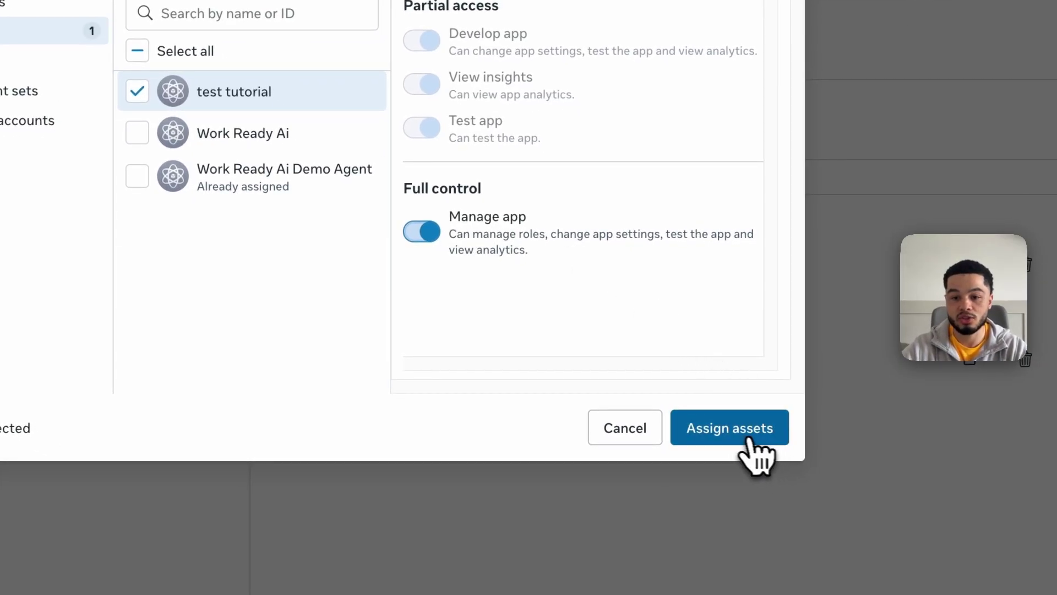
left_click(721, 432)
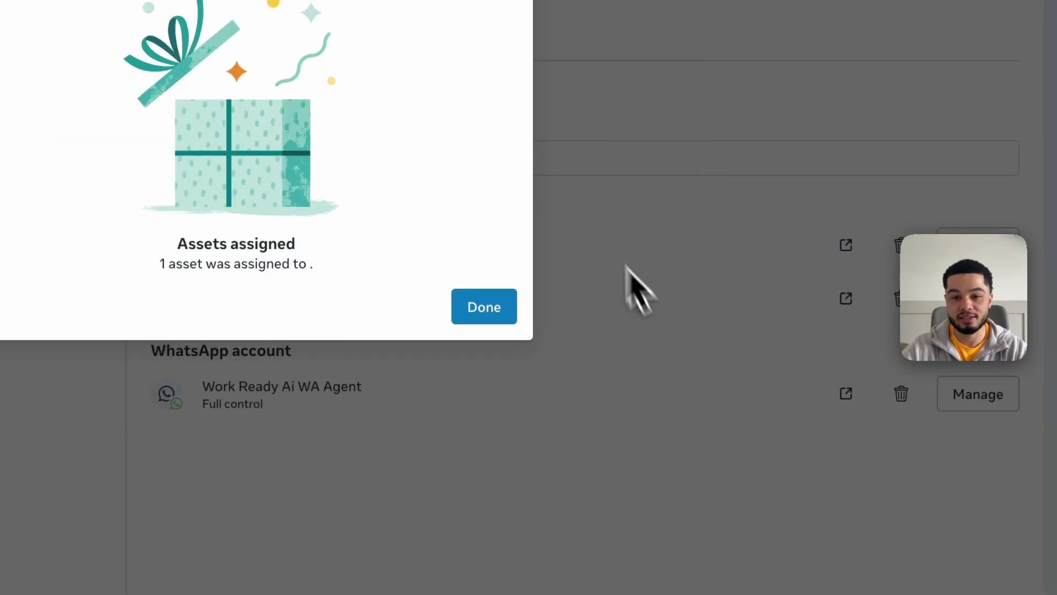
left_click(498, 307)
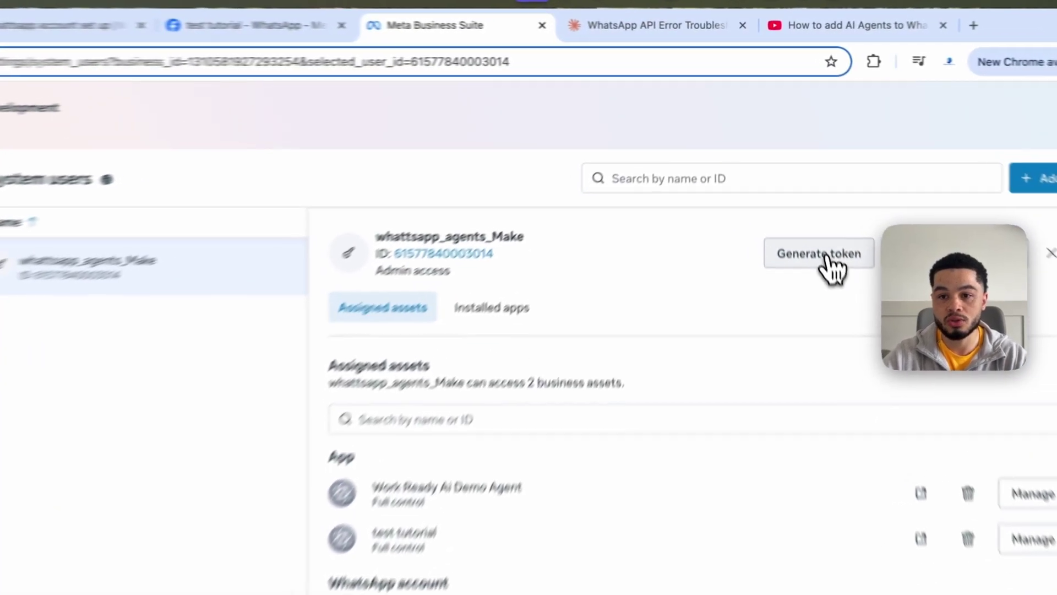
Start a new access token for the test tutorial app with Never expiry
left_click(807, 179)
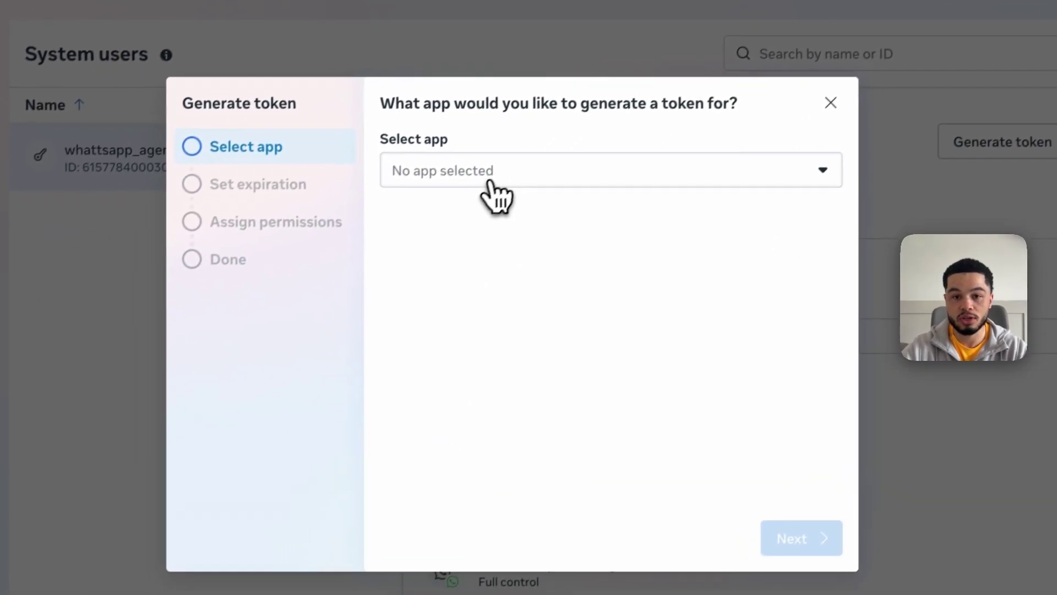
left_click(489, 176)
left_click(537, 252)
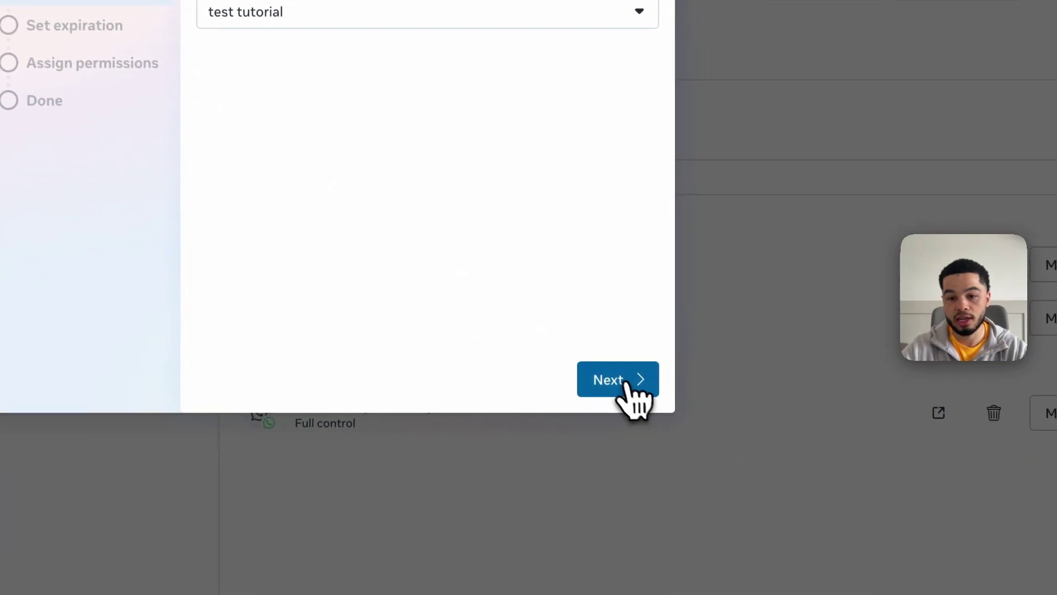
left_click(834, 526)
left_click(208, 55)
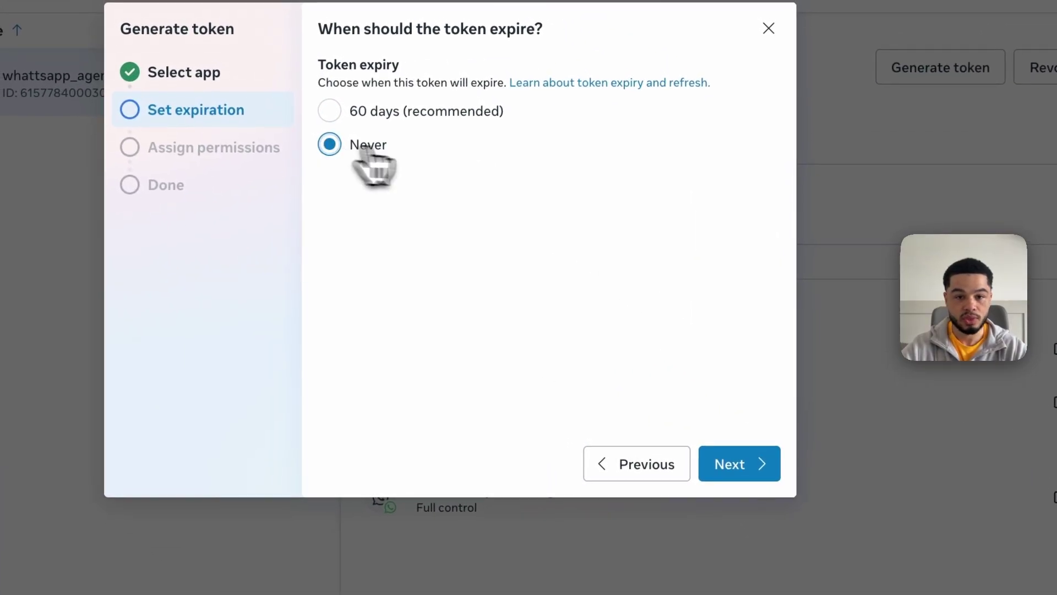
left_click(738, 462)
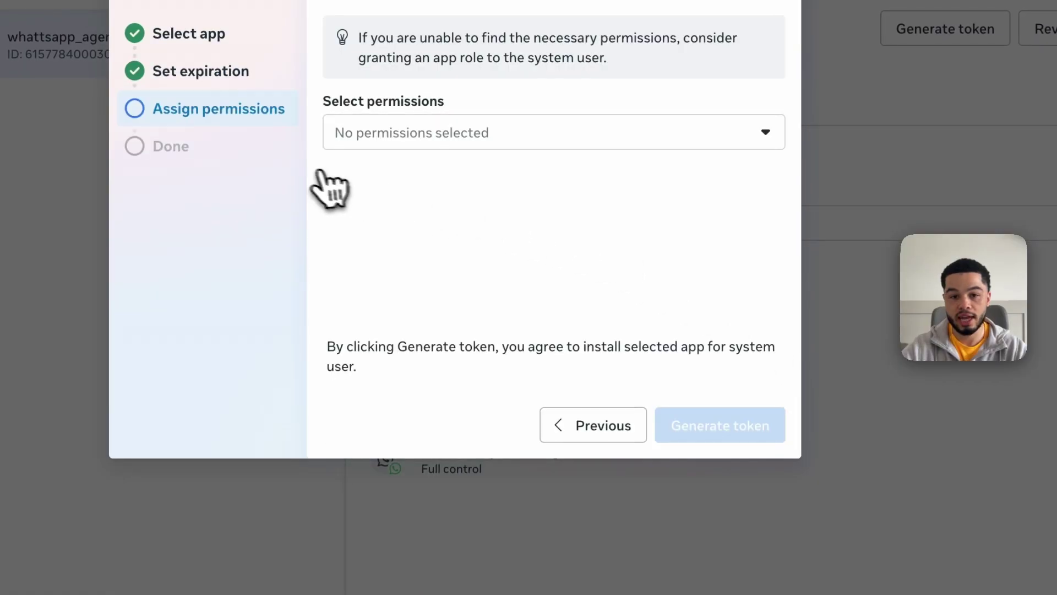
Grant whatsapp_business_messaging, whatsapp_business_management and whatsapp_business_manage_events permissions
left_click(441, 132)
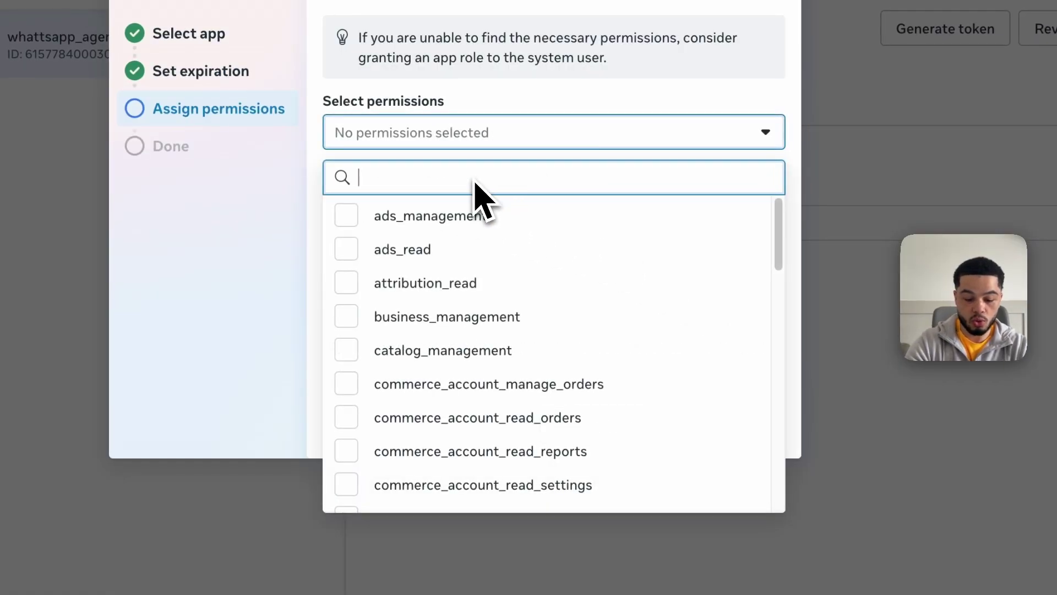
type("whatts")
key("BackSpace")
key("BackSpace")
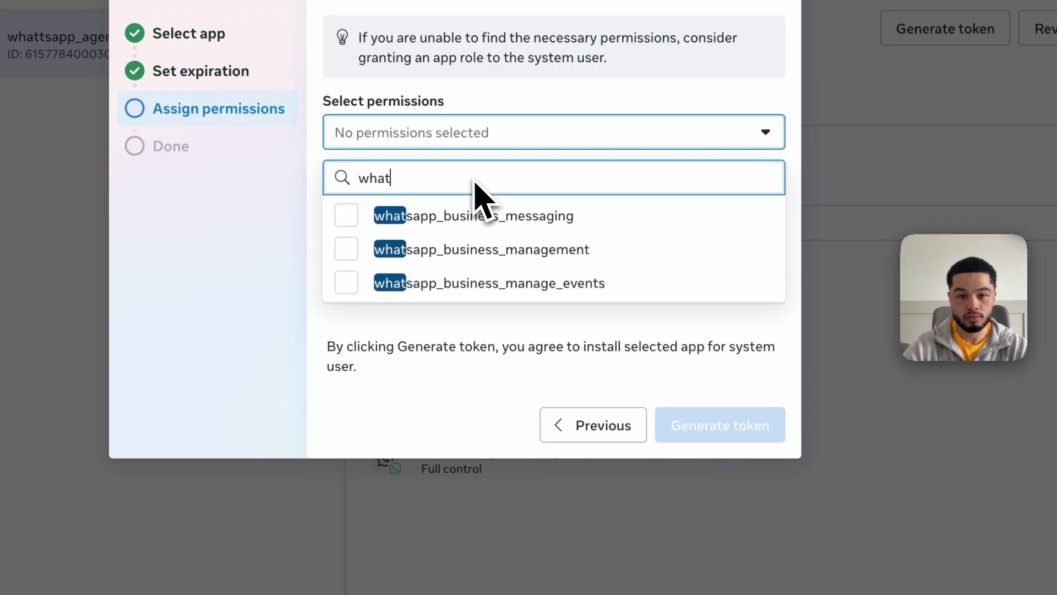
left_click(329, 256)
left_click(329, 290)
left_click(328, 322)
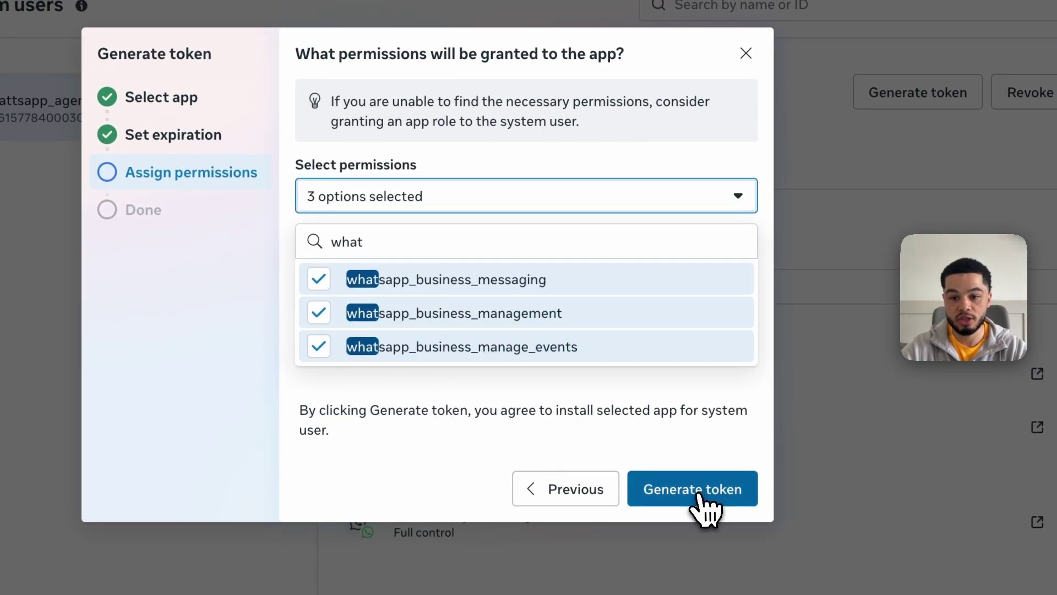
Generate the token, confirm the account by email, and close the notices
left_click(702, 489)
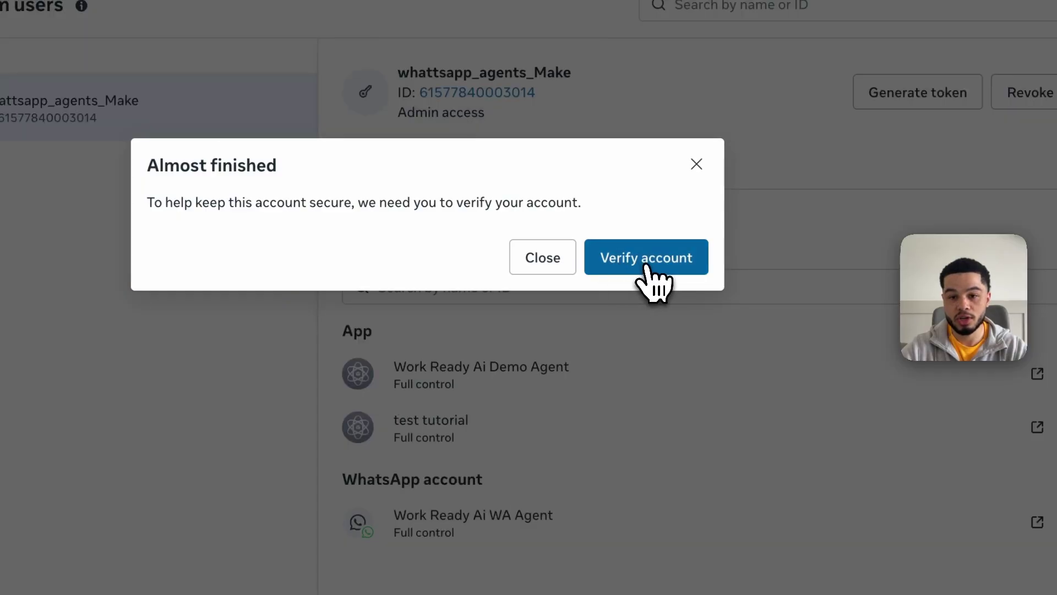
left_click(658, 269)
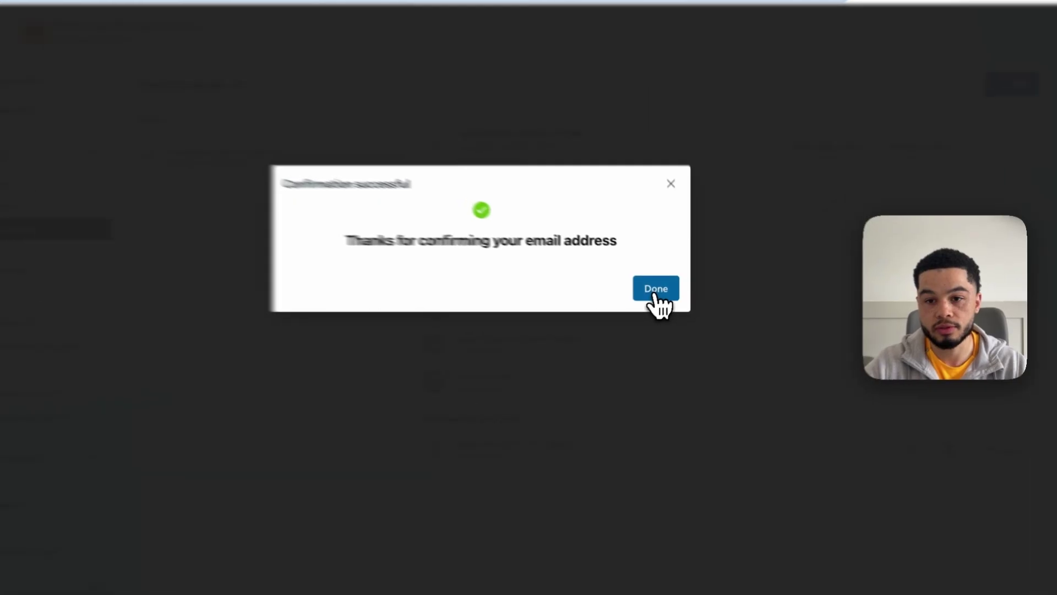
left_click(664, 282)
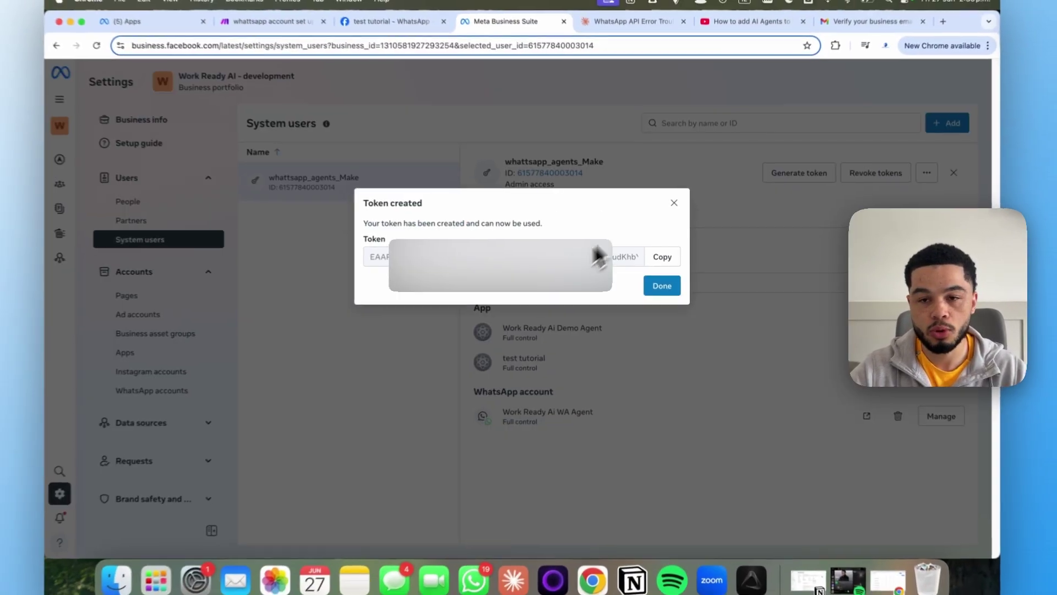
left_click(663, 285)
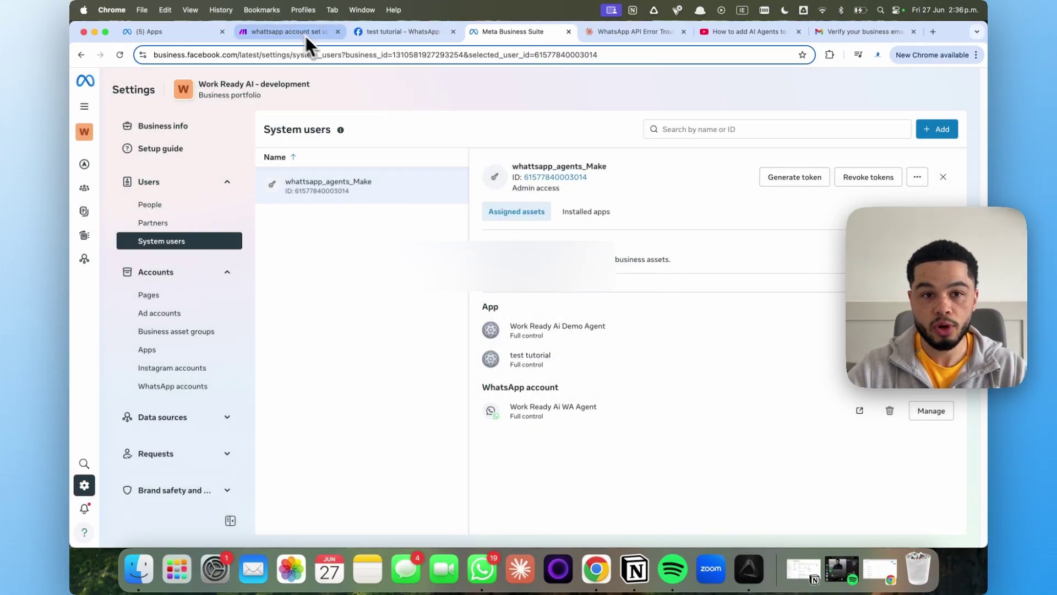
Paste the new permanent token into Make's WhatsApp connection and save it
left_click(304, 33)
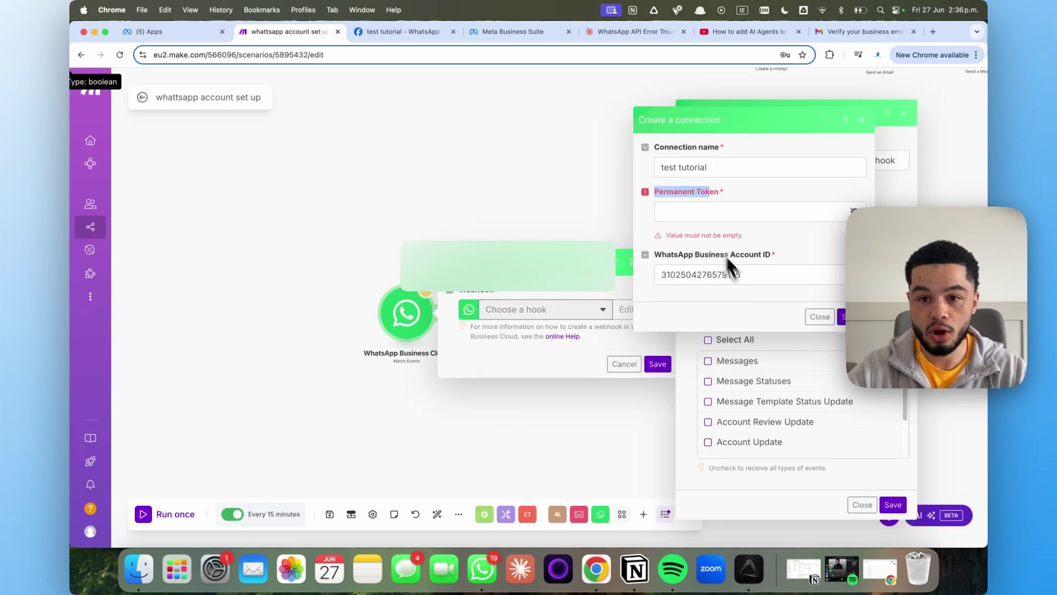
left_click(690, 216)
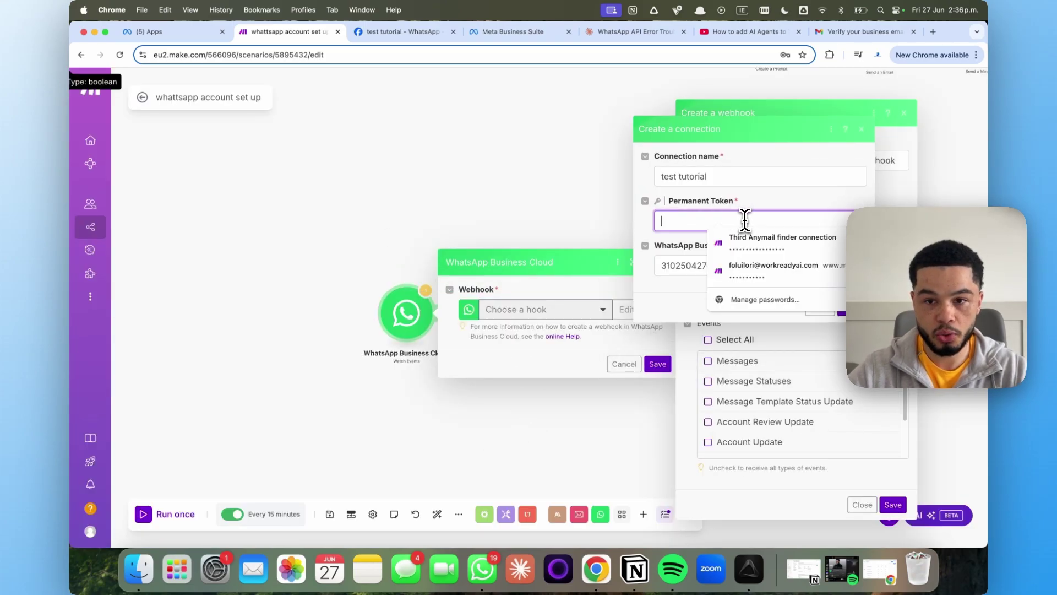
key("super+v")
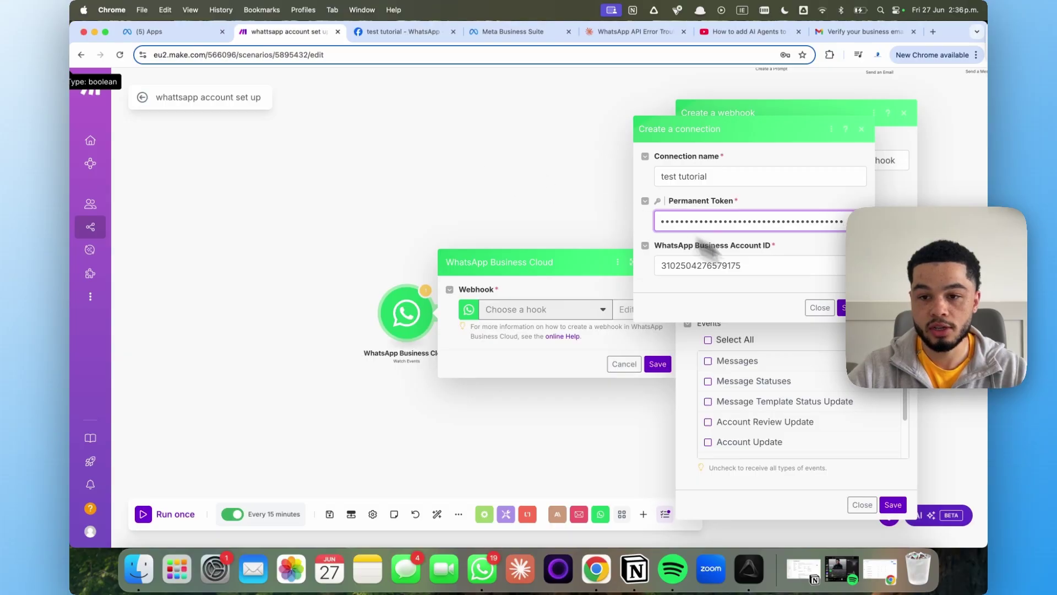
key("Escape")
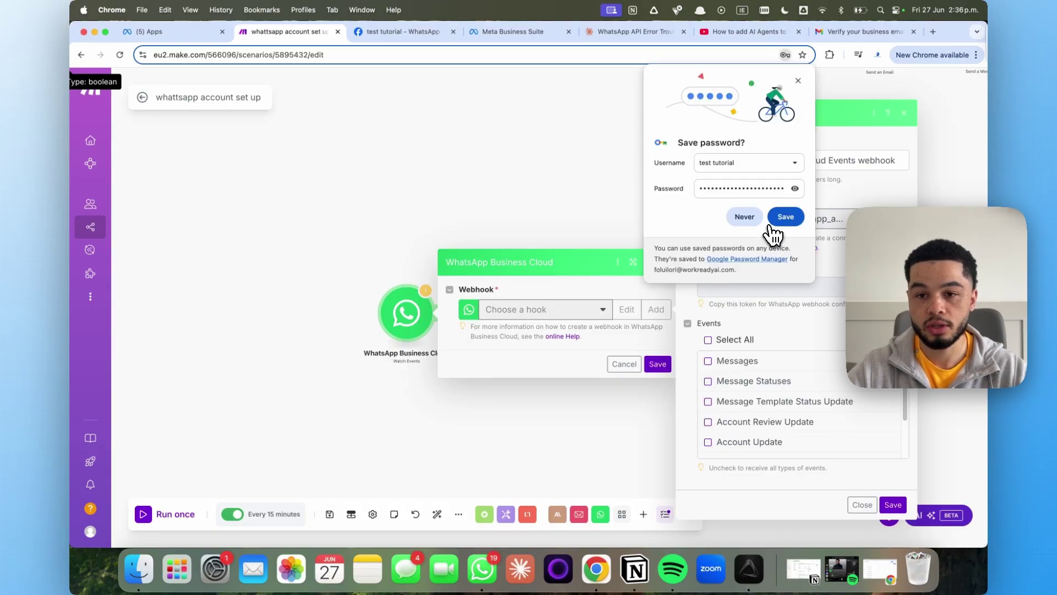
left_click(796, 290)
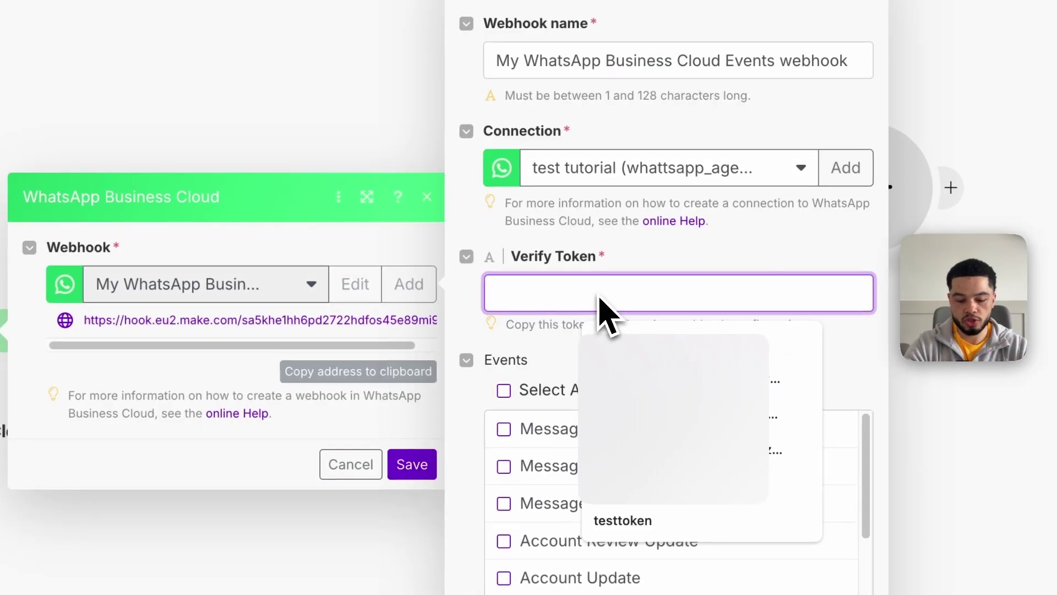
type("testtoken")
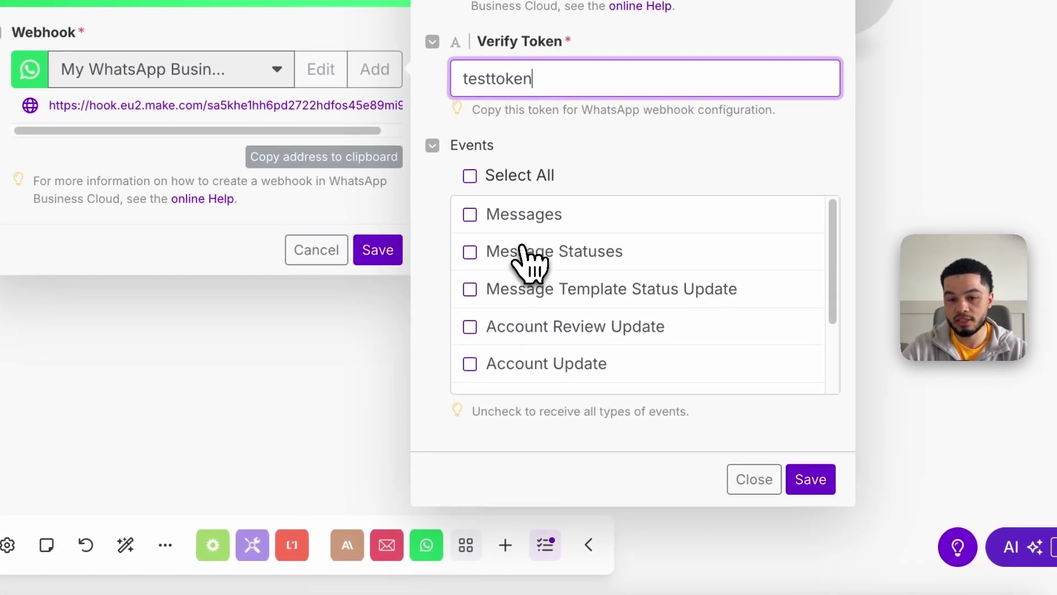
left_click(520, 250)
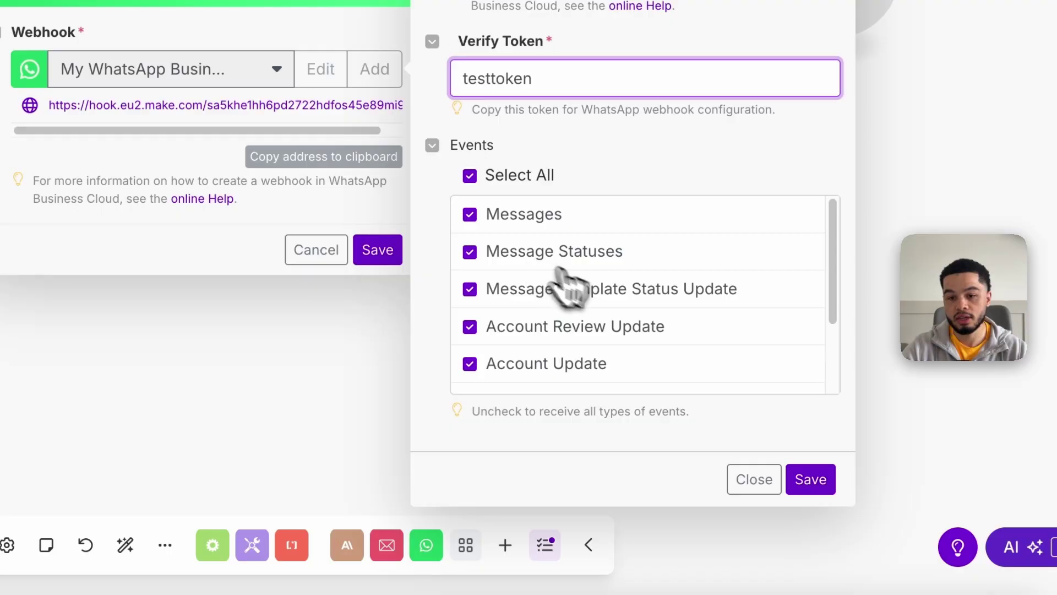
left_click(812, 480)
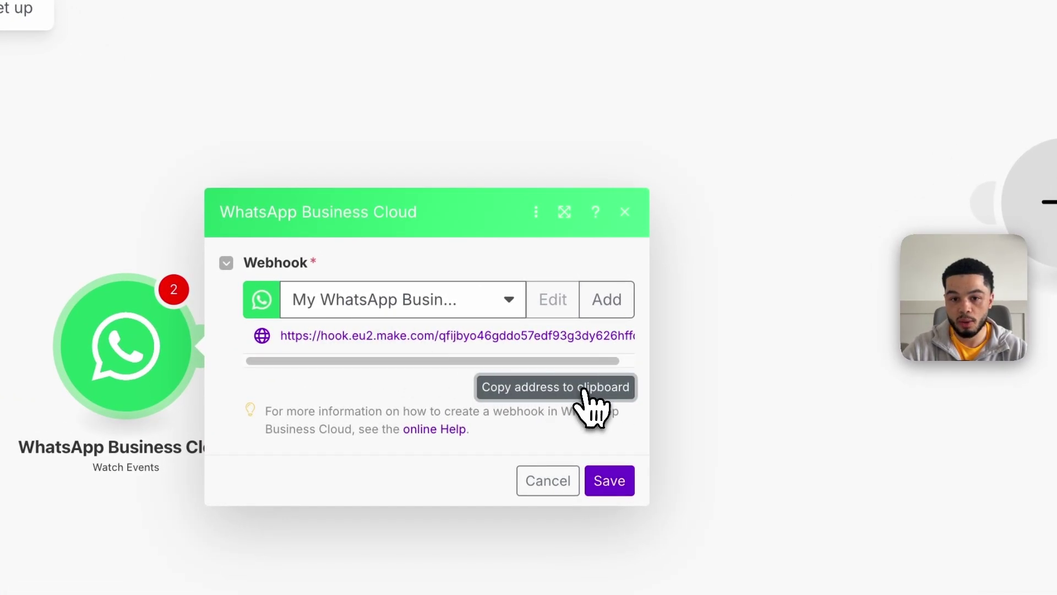
left_click(615, 485)
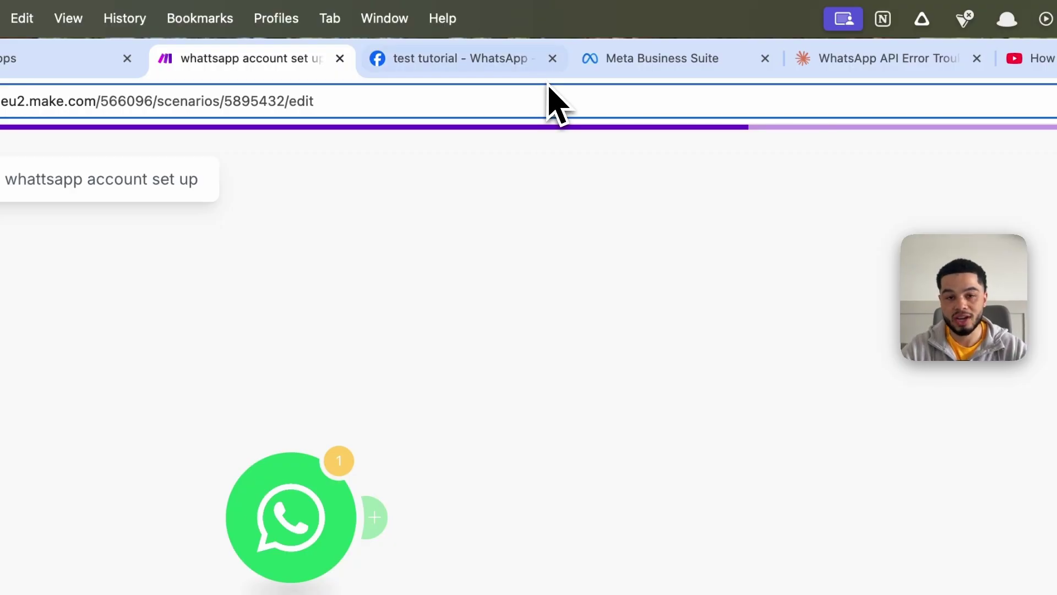
key("ctrl+Tab")
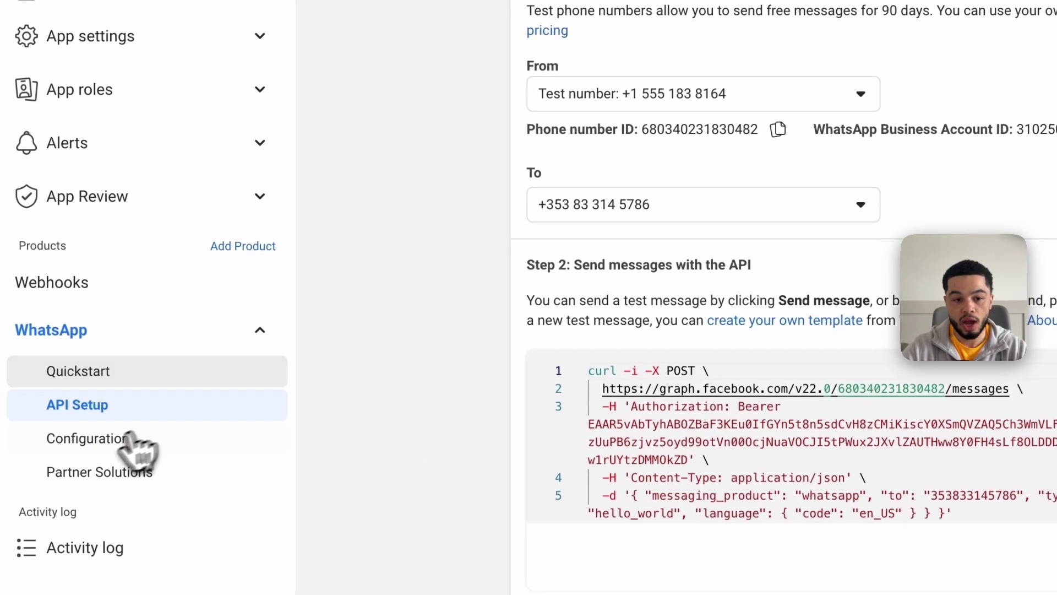
left_click(113, 445)
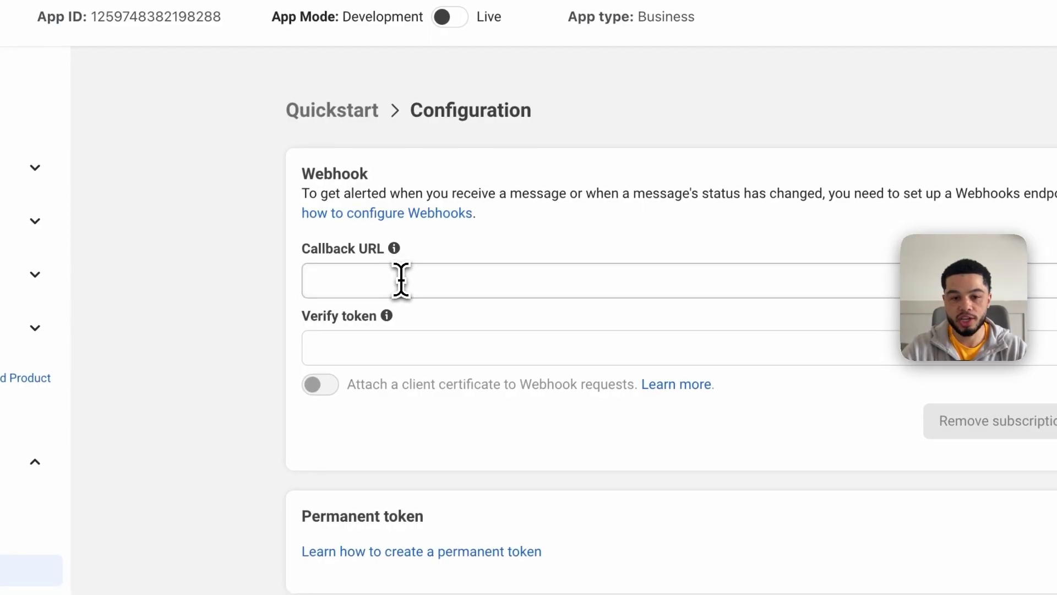
left_click(401, 280)
left_click(584, 312)
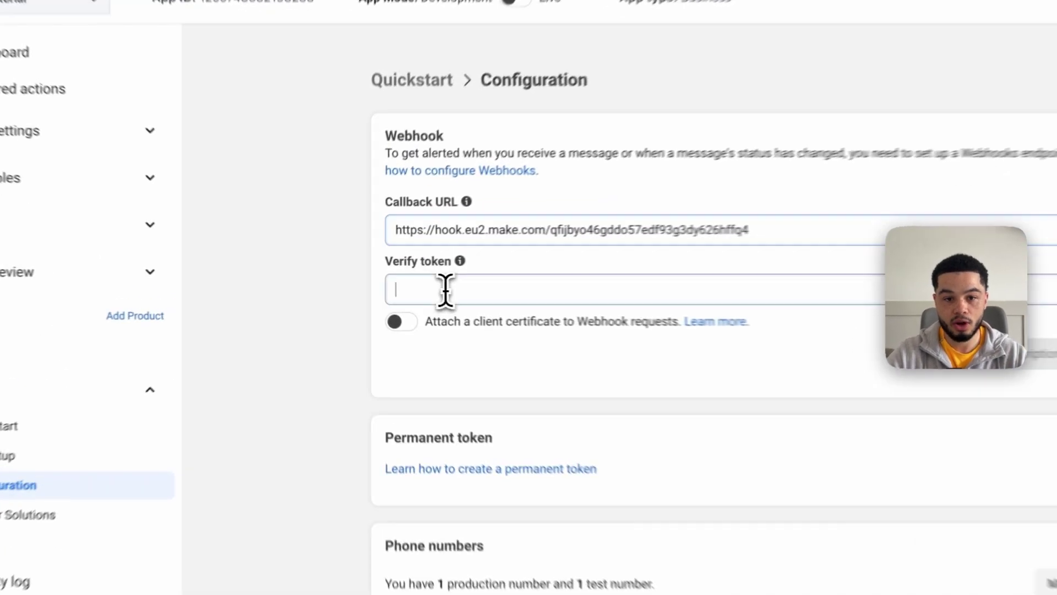
left_click(392, 286)
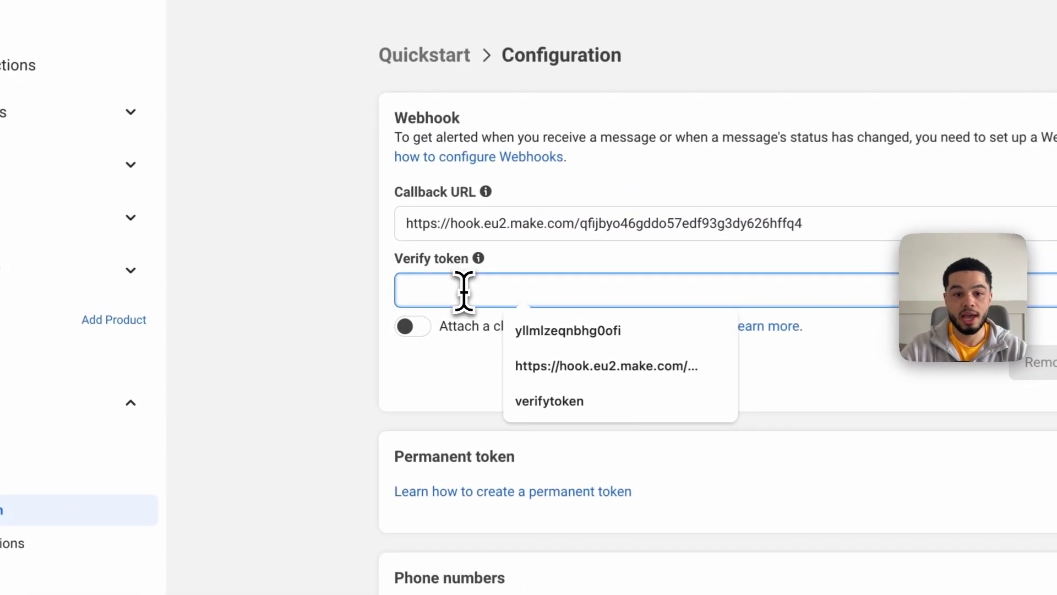
type("t")
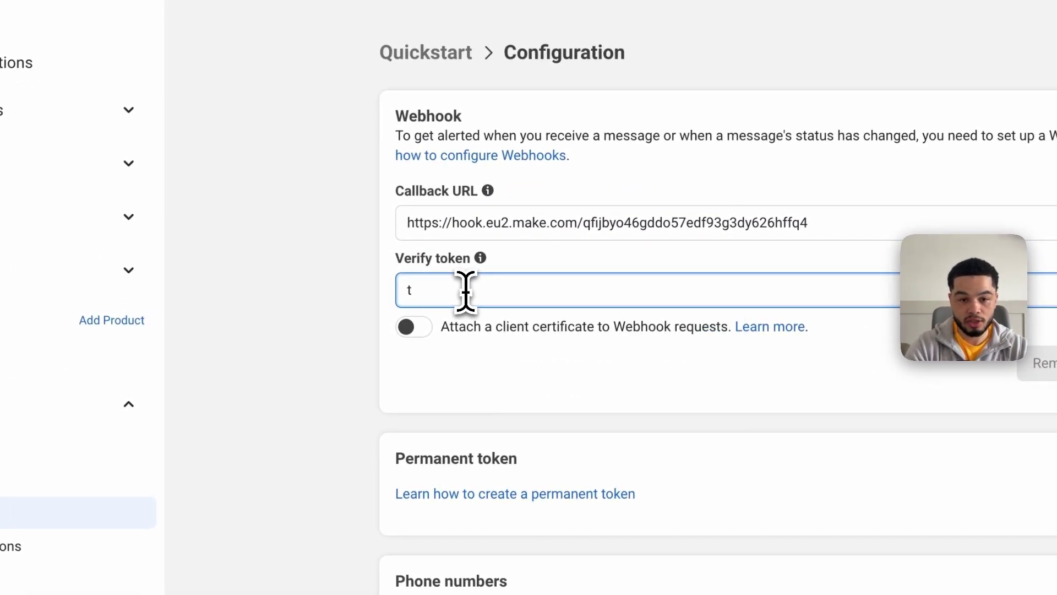
type("s")
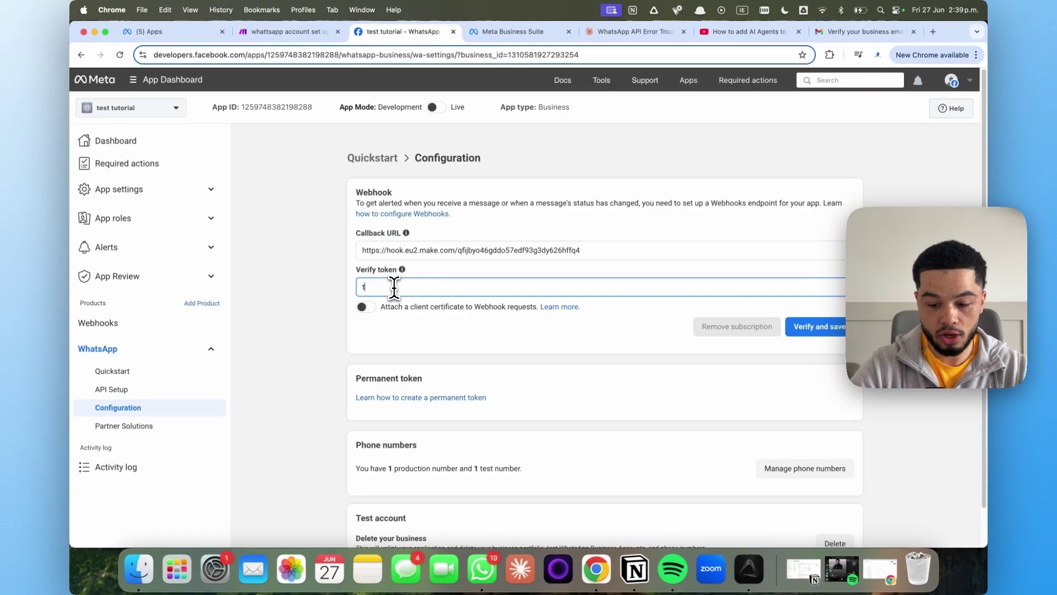
type("esttoken")
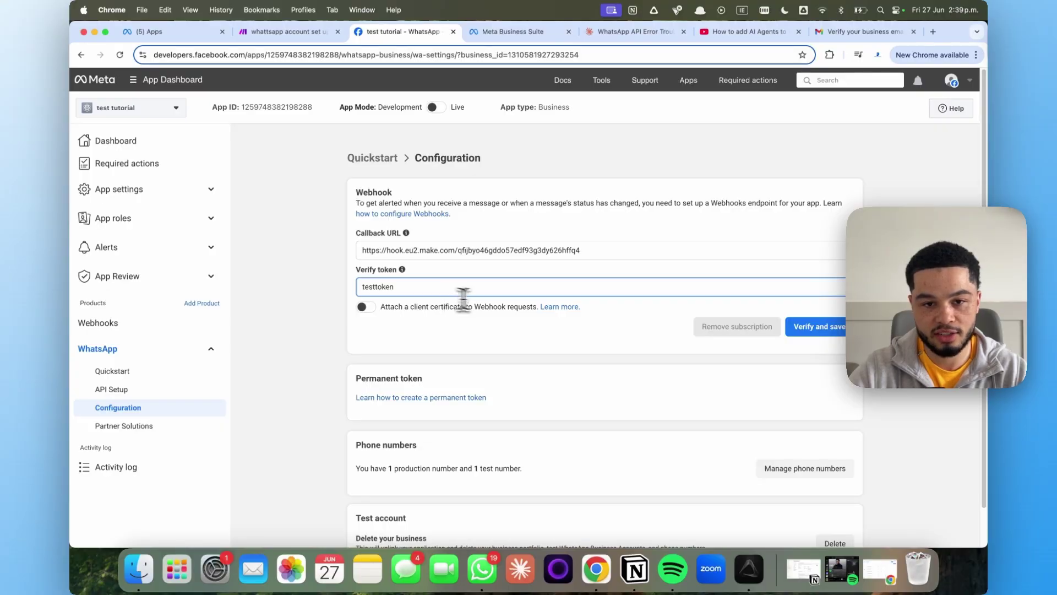
left_click(820, 336)
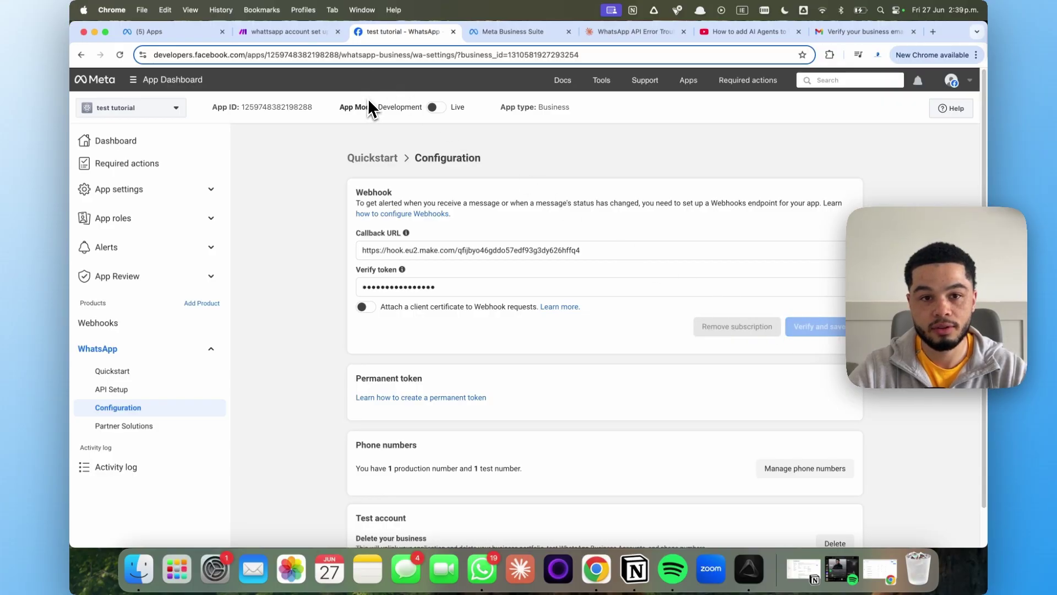
Reload the Configuration page and subscribe the webhook to the messages field
scroll(754, 365, "down", 5)
scroll(760, 370, "up", 5)
key("super+r")
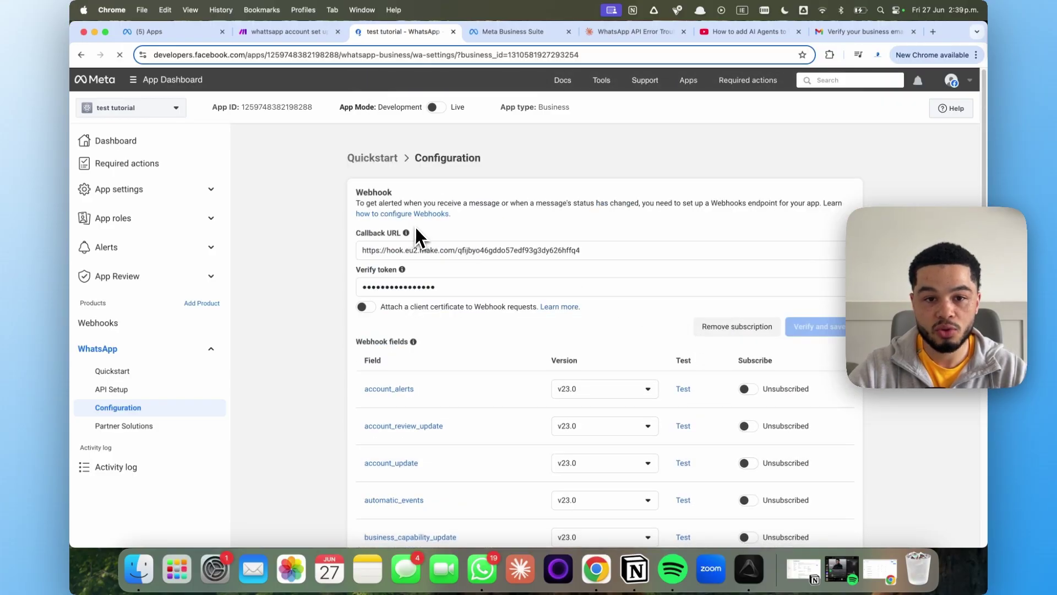
scroll(419, 230, "down", 1)
scroll(547, 243, "down", 10)
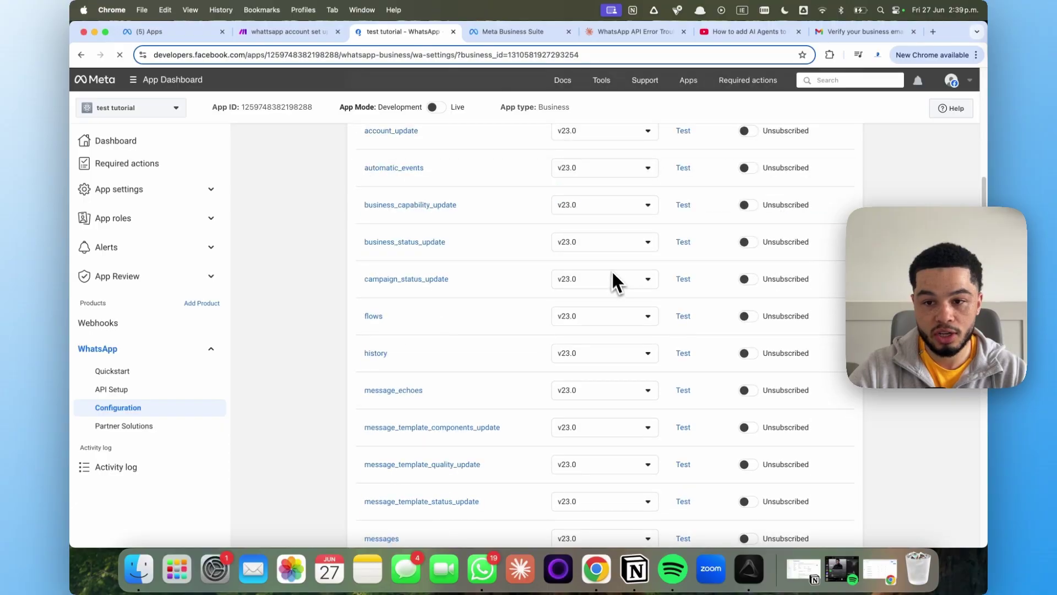
scroll(747, 394, "down", 3)
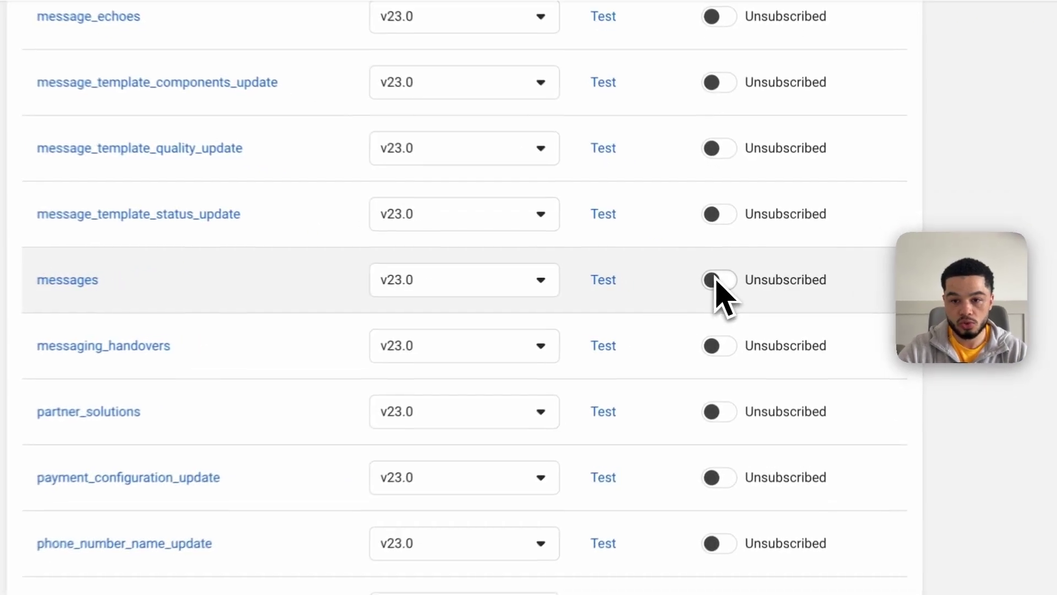
left_click(716, 279)
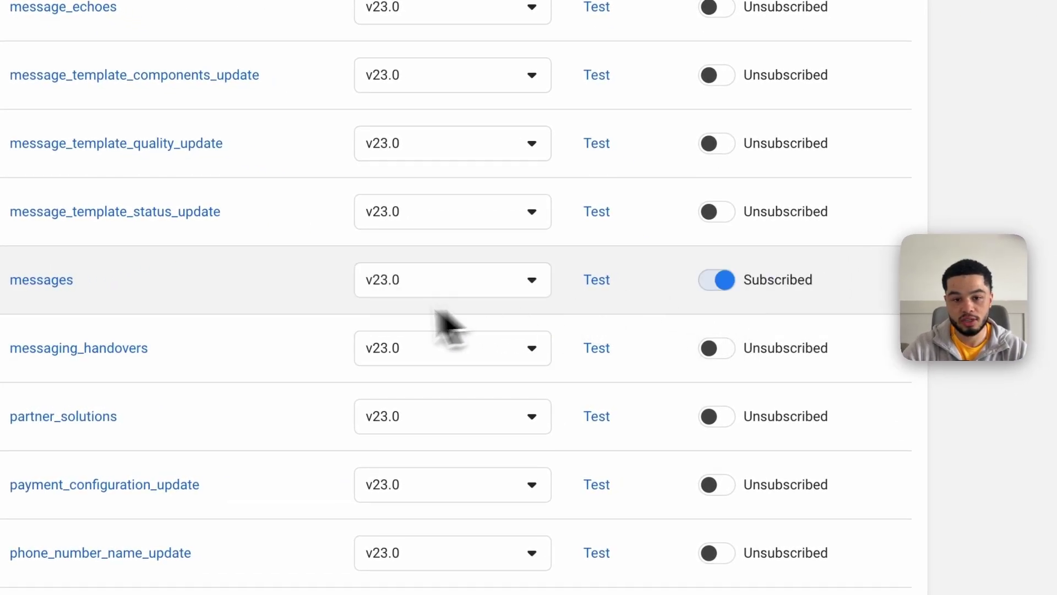
scroll(793, 325, "up", 15)
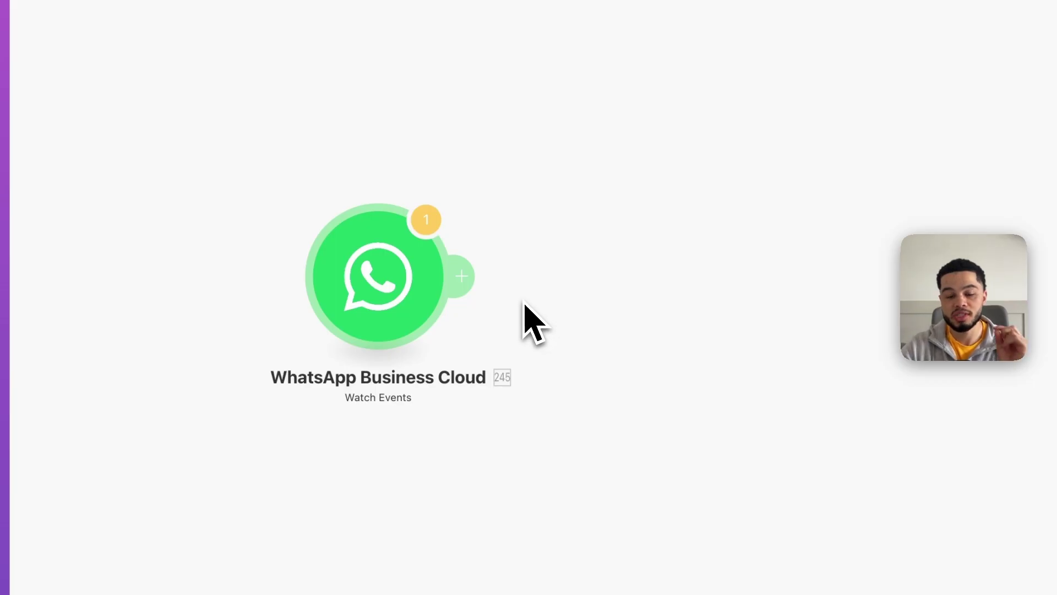
Run only the WhatsApp Business Cloud trigger module so it waits for data
right_click(517, 300)
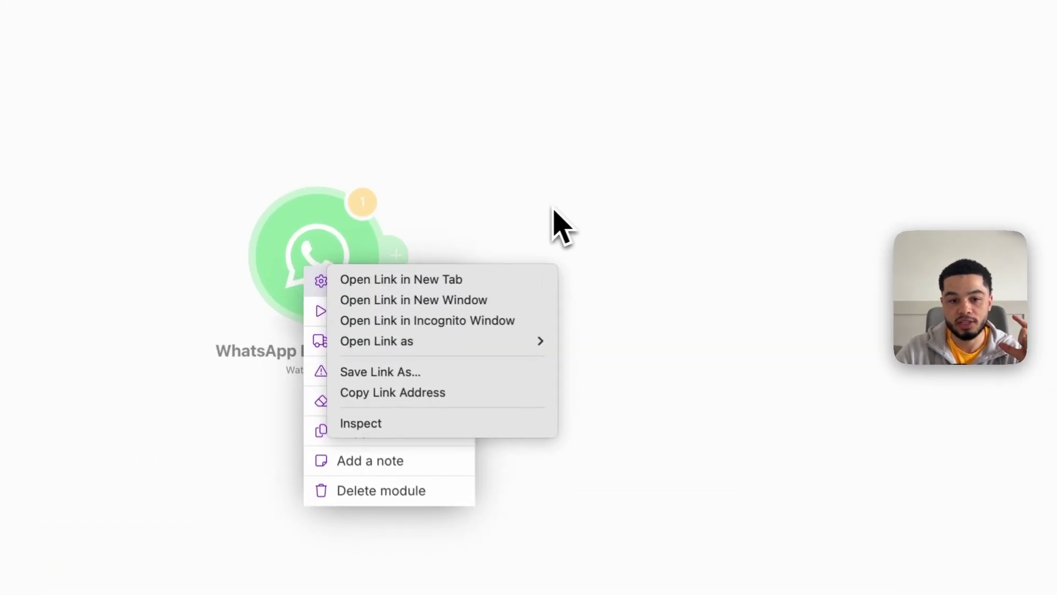
key("Escape")
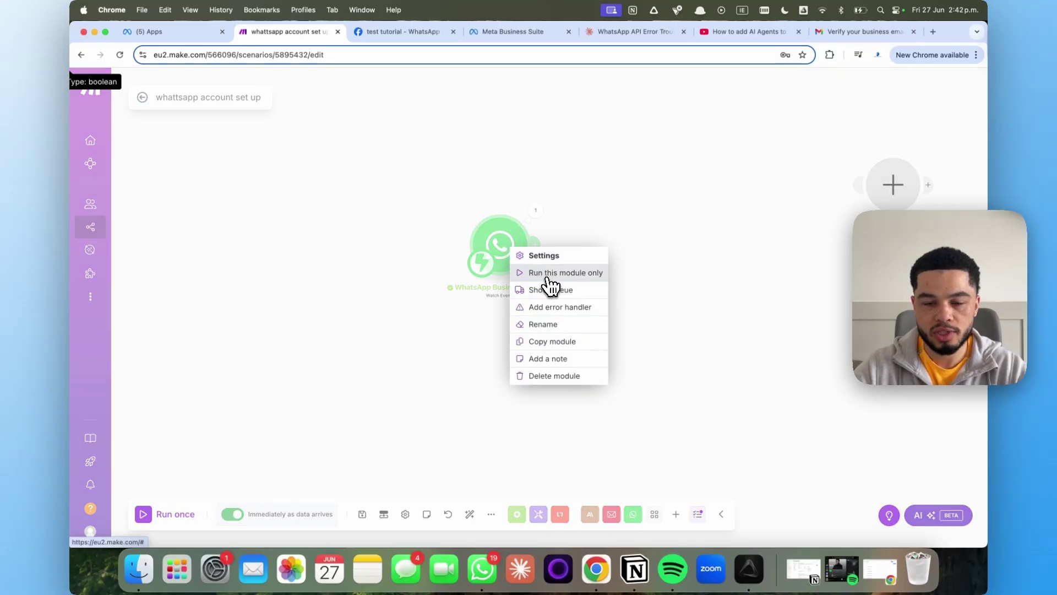
left_click(547, 278)
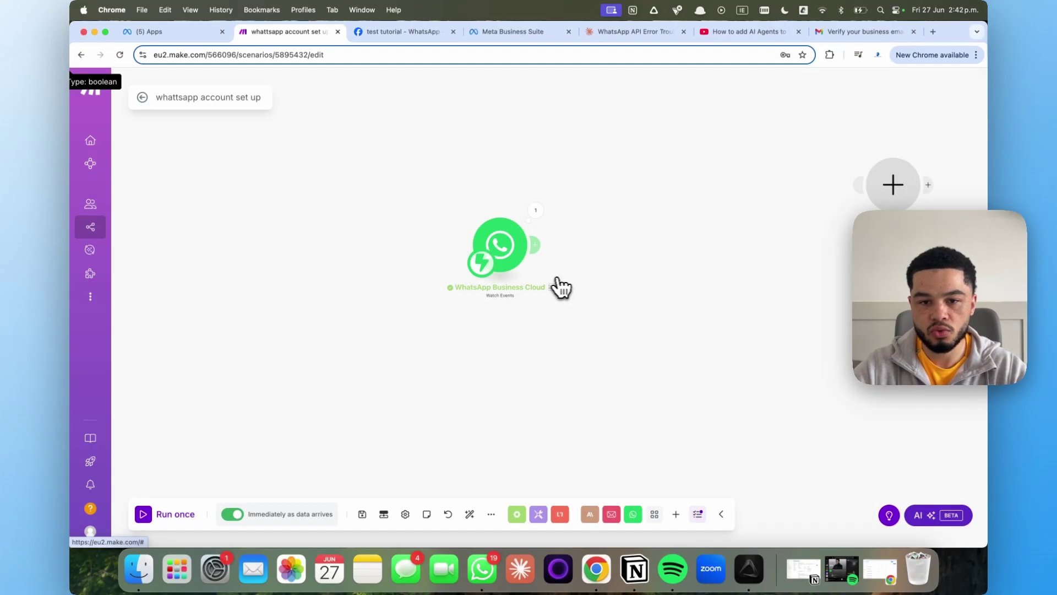
Bring up the WhatsApp desktop app and start a message in the business chat
left_click(490, 562)
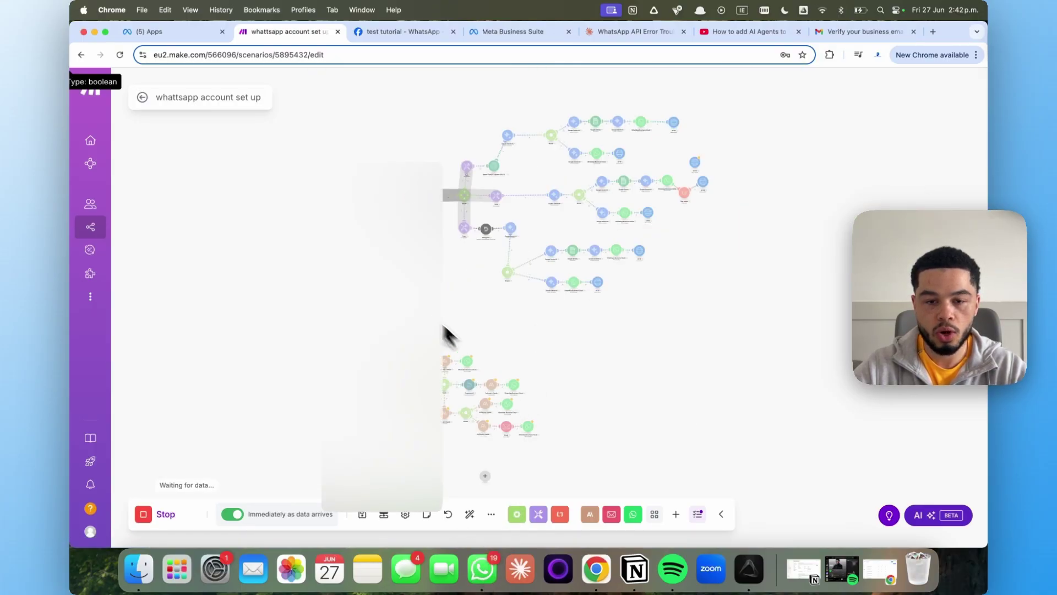
left_click(510, 497)
type("h")
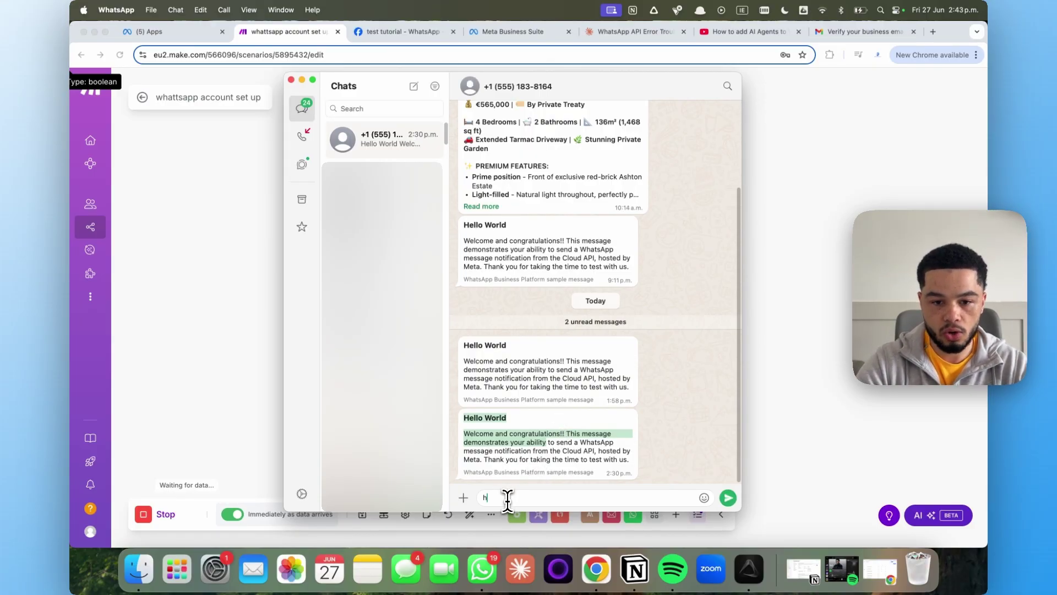
Finish typing the test greeting 'heloo there' in the business chat
type("el")
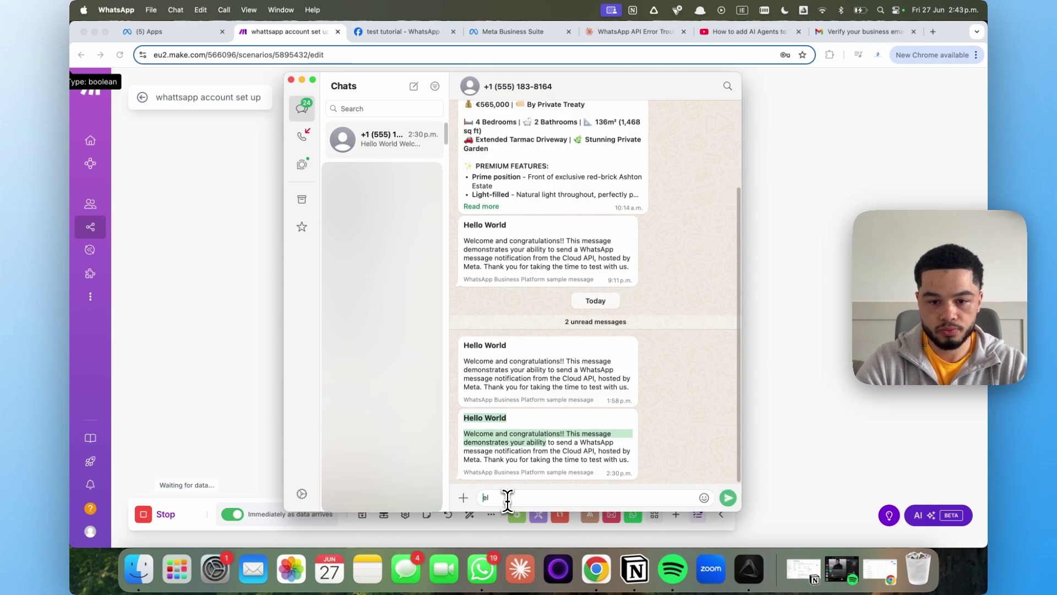
type("oo there")
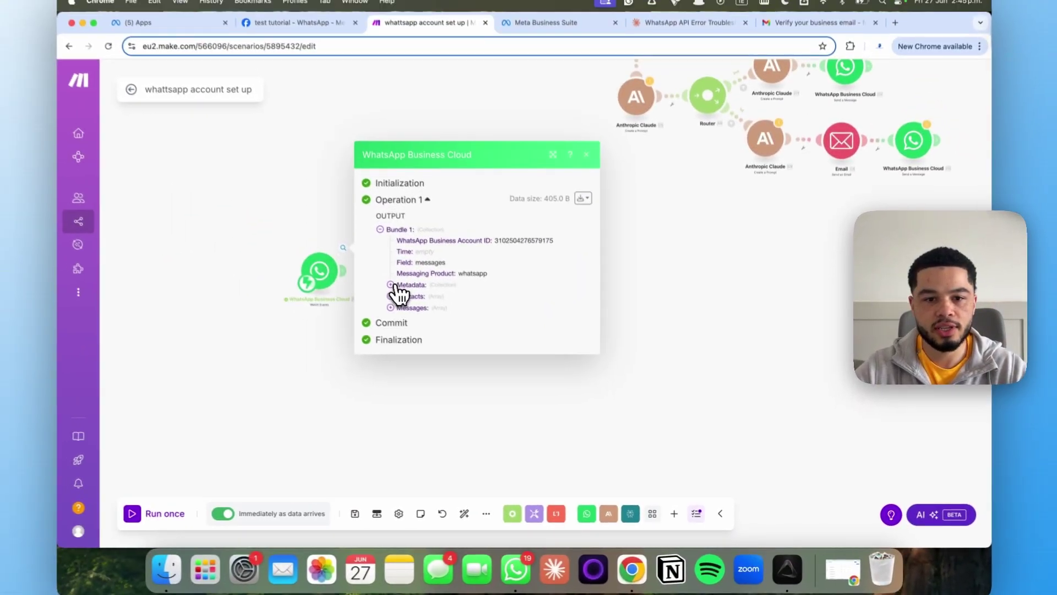
Expand Messages > 1 > Text in the trigger output to check the message body
left_click(397, 311)
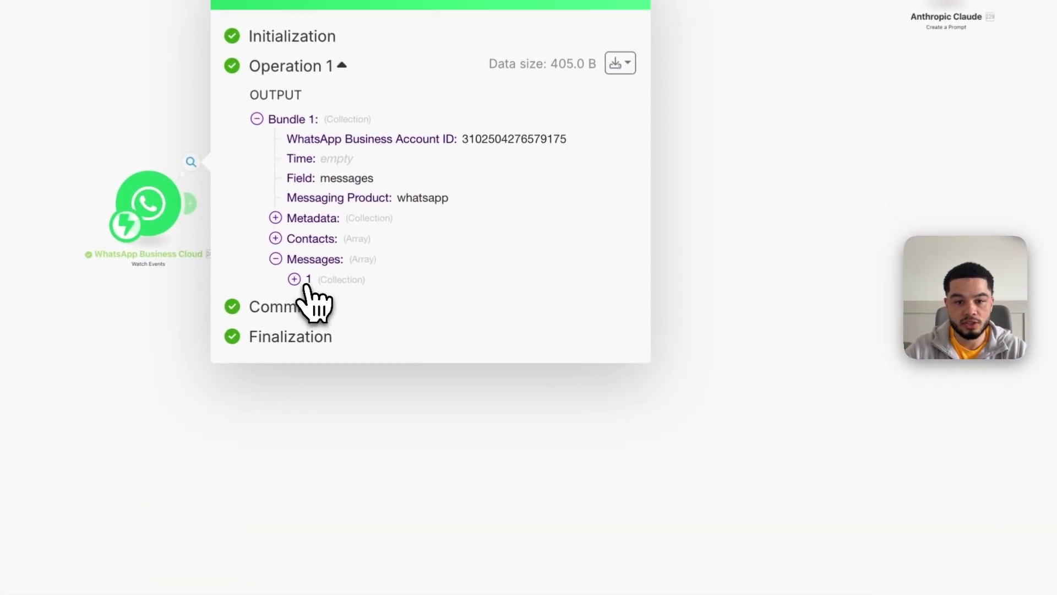
left_click(291, 278)
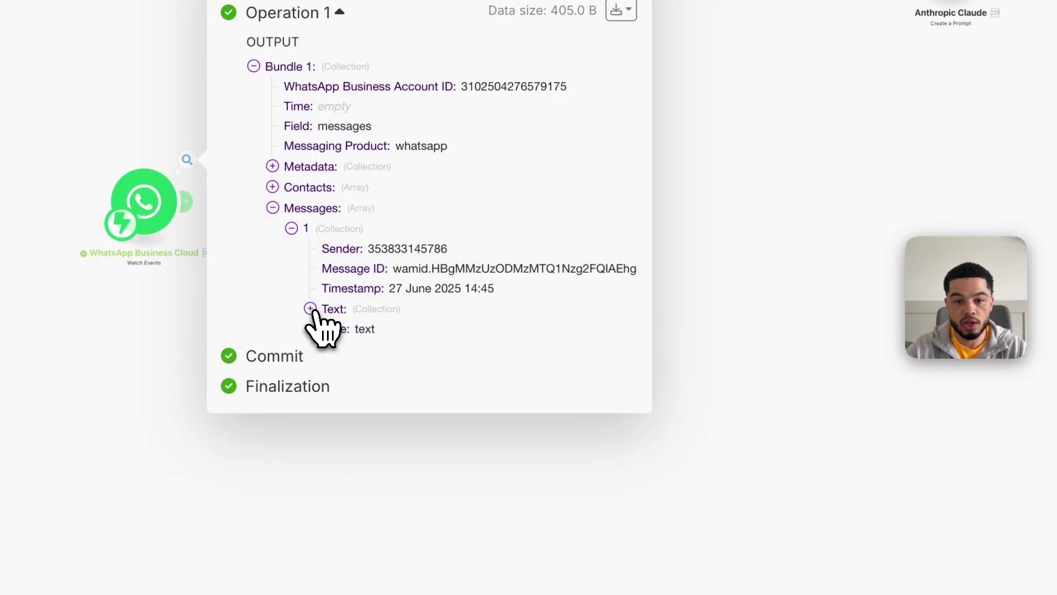
left_click(309, 308)
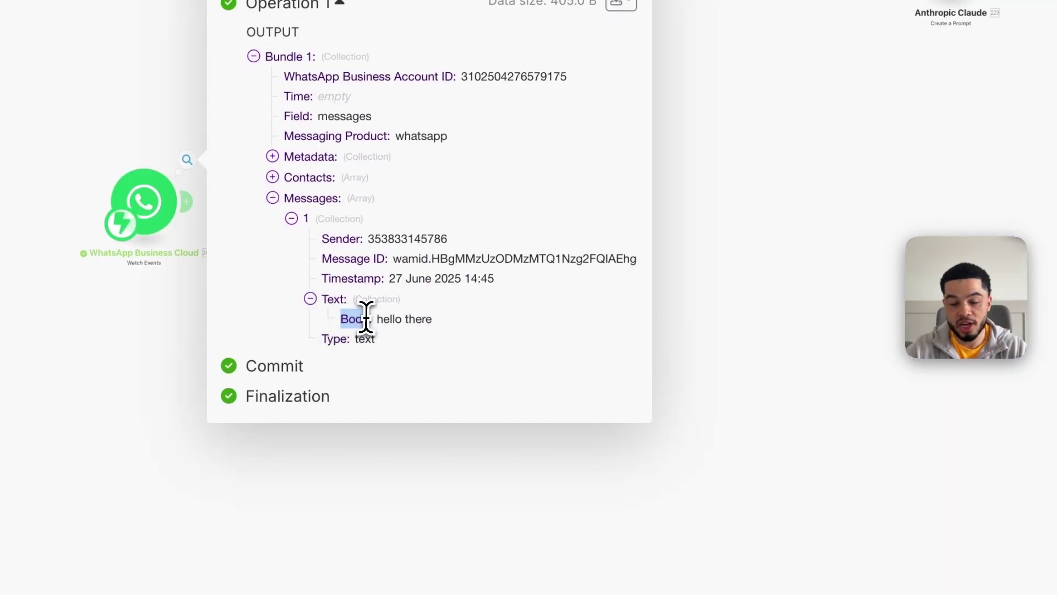
left_click(322, 338)
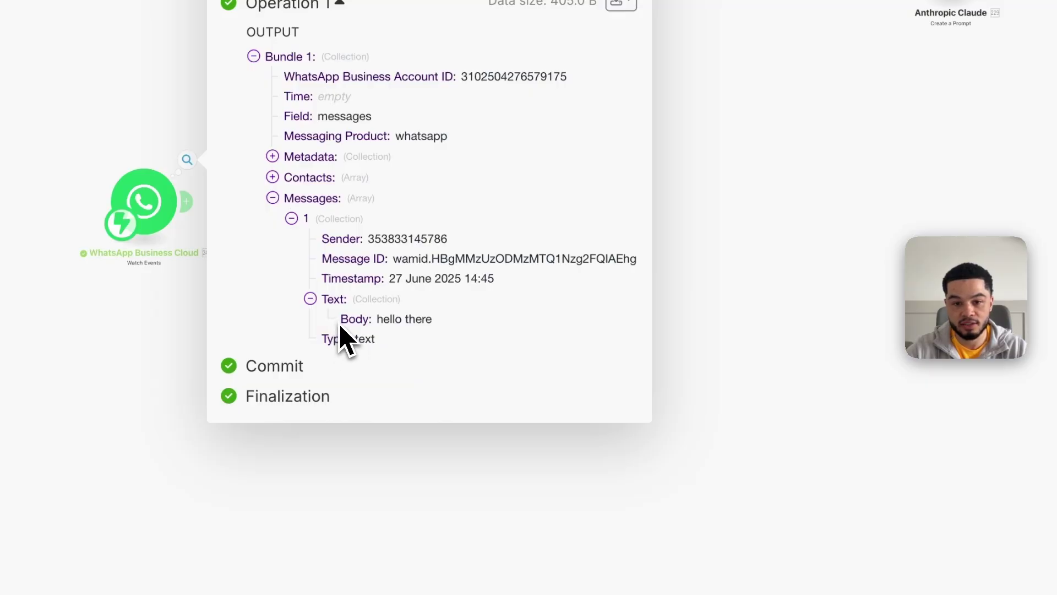
left_click_drag(340, 326, 462, 340)
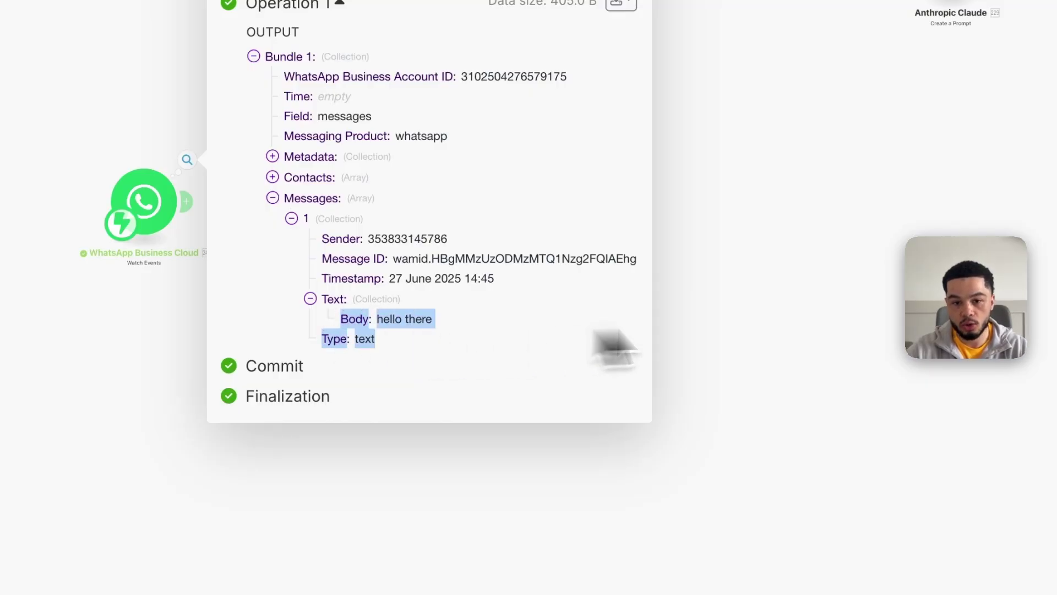
left_click(770, 325)
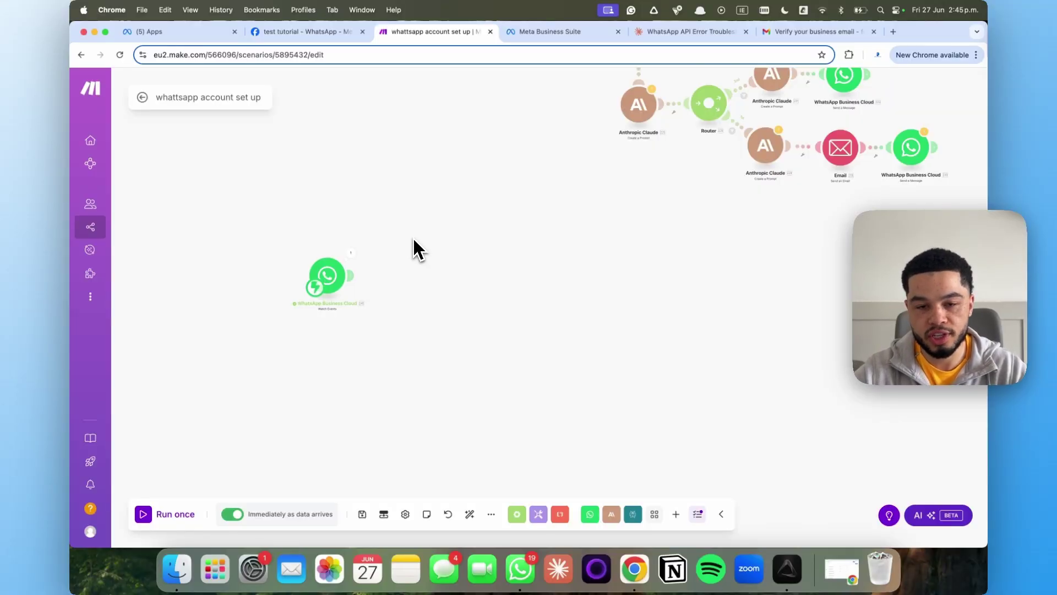
Pan the canvas to the first WhatsApp, Claude and Router modules
left_click_drag(440, 208, 449, 372)
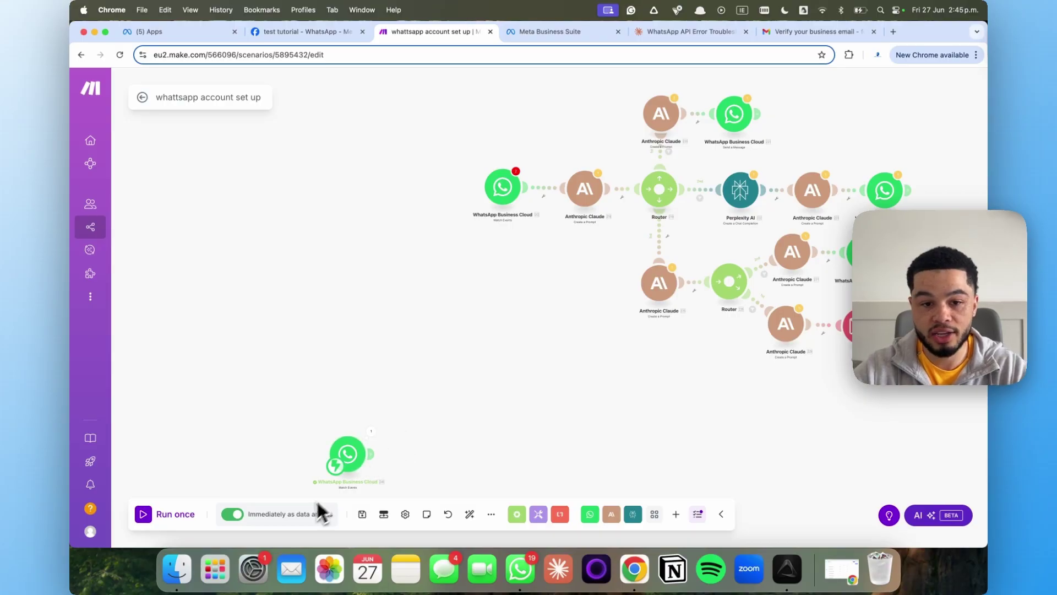
left_click_drag(449, 385, 307, 461)
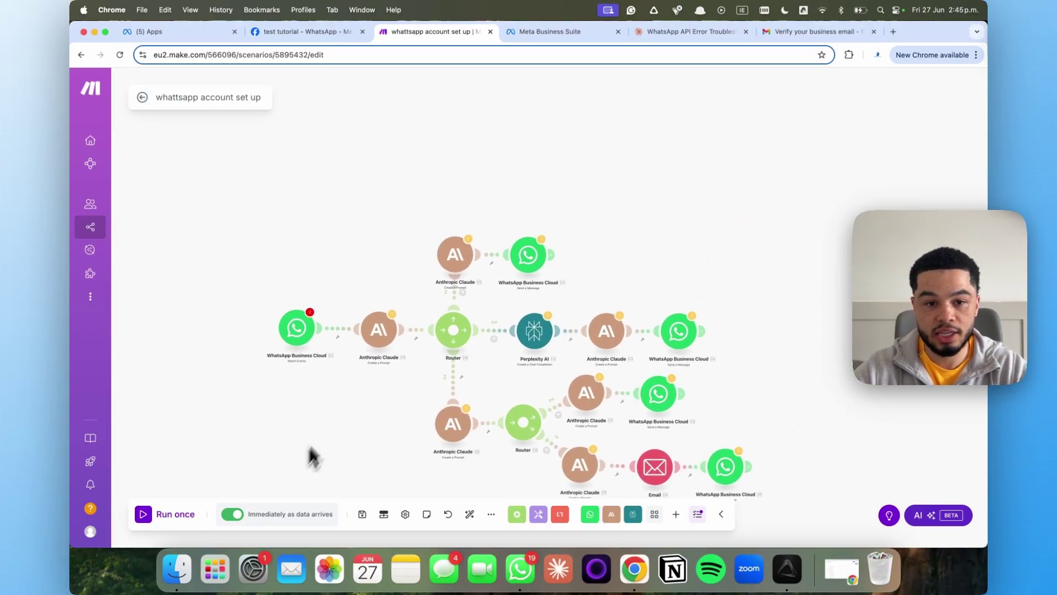
scroll(342, 355, "up", 5)
scroll(380, 428, "down", 3)
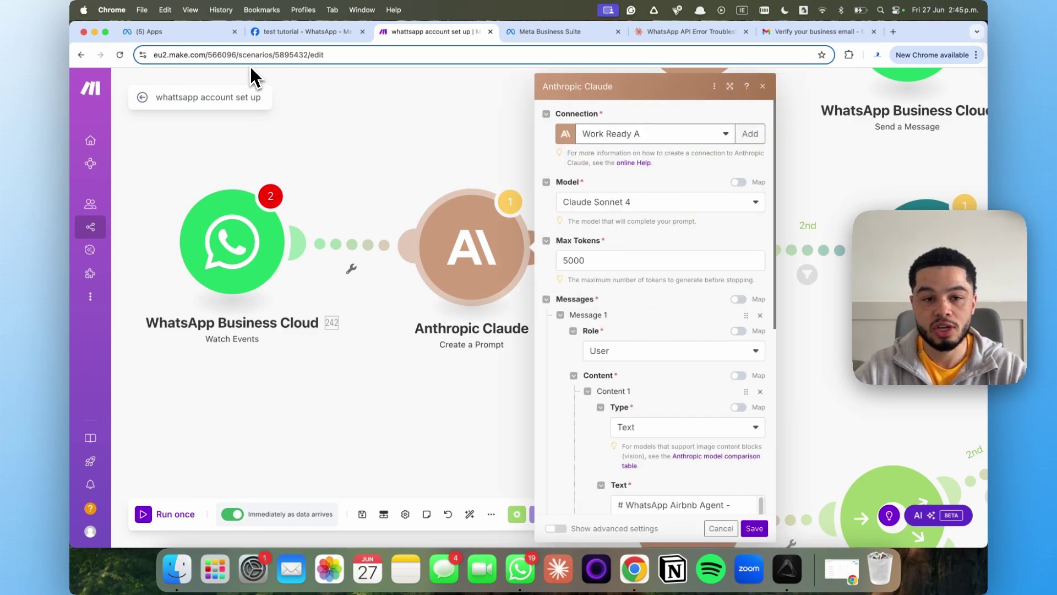
left_click_drag(444, 365, 371, 357)
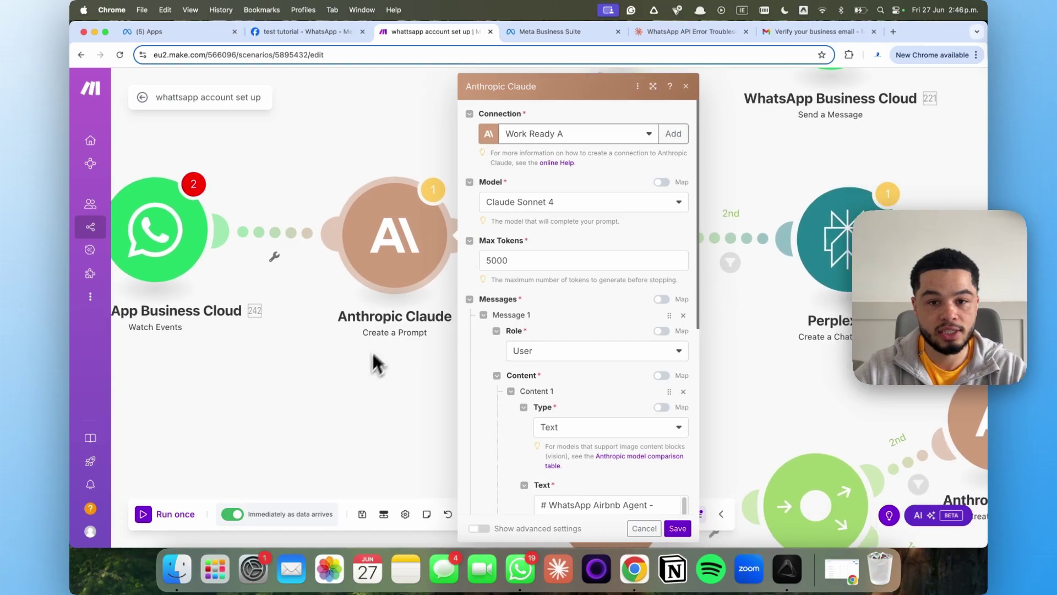
scroll(559, 236, "down", 4)
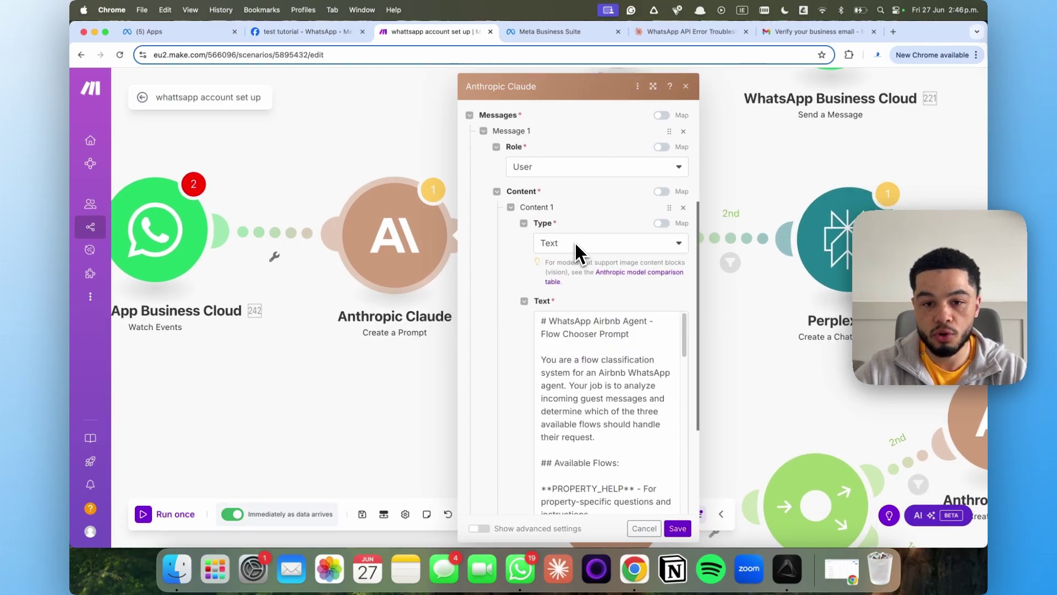
scroll(579, 256, "down", 2)
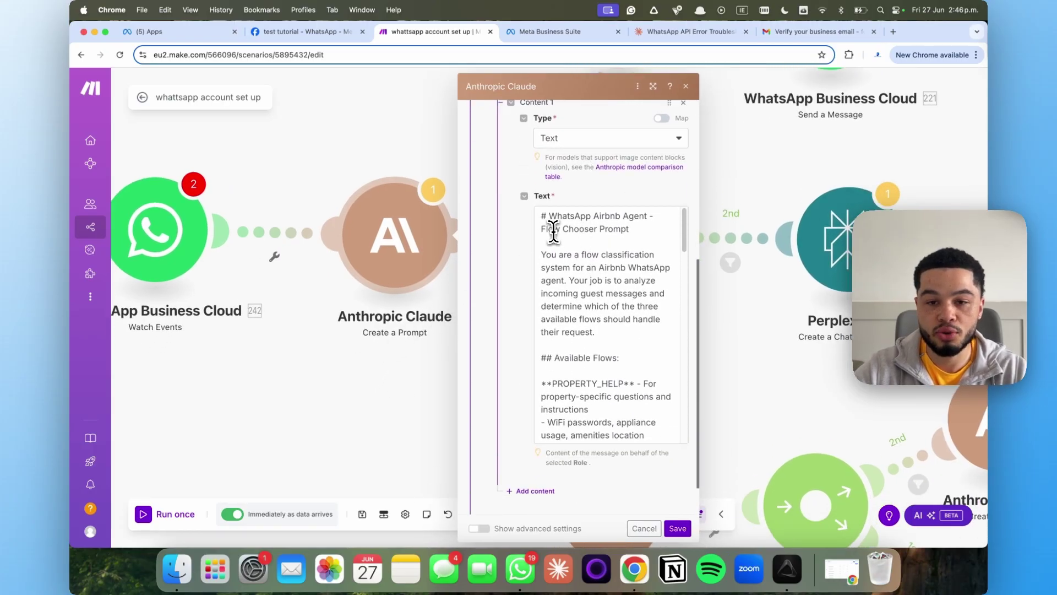
left_click(543, 215)
left_click_drag(635, 221, 609, 230)
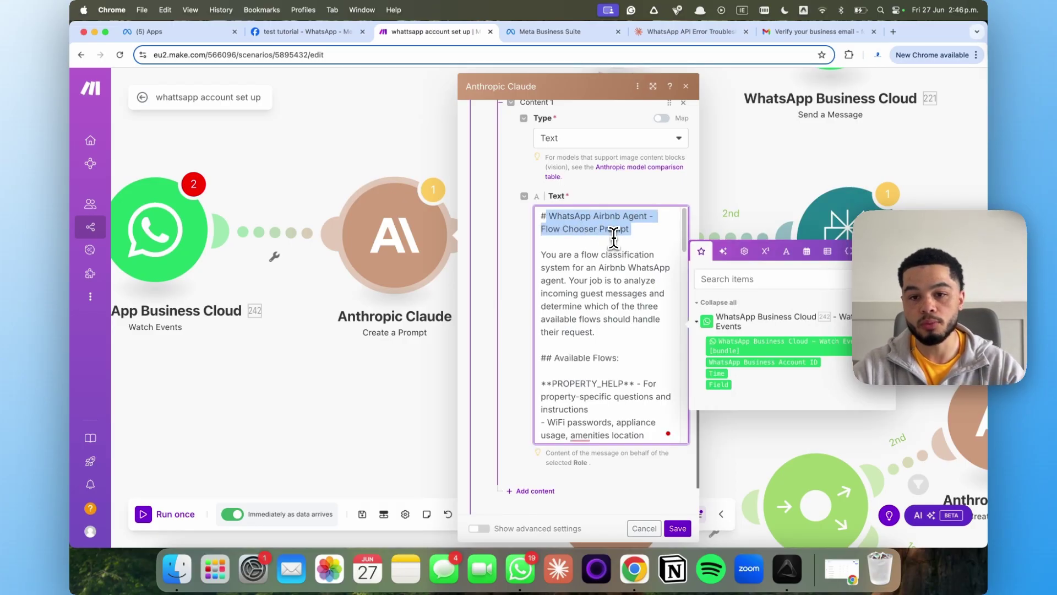
scroll(593, 256, "down", 1)
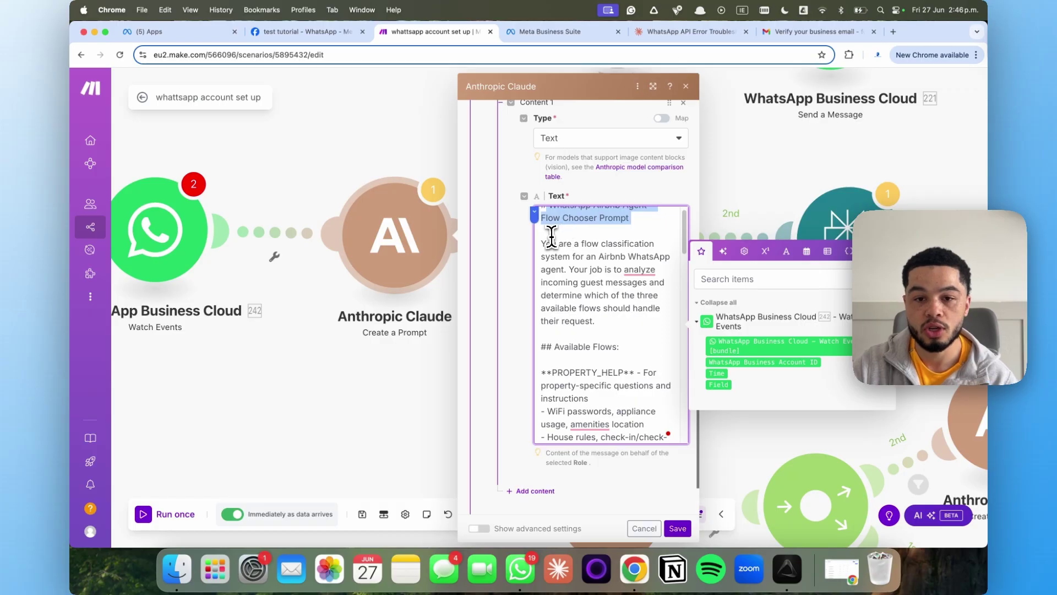
left_click_drag(538, 242, 572, 272)
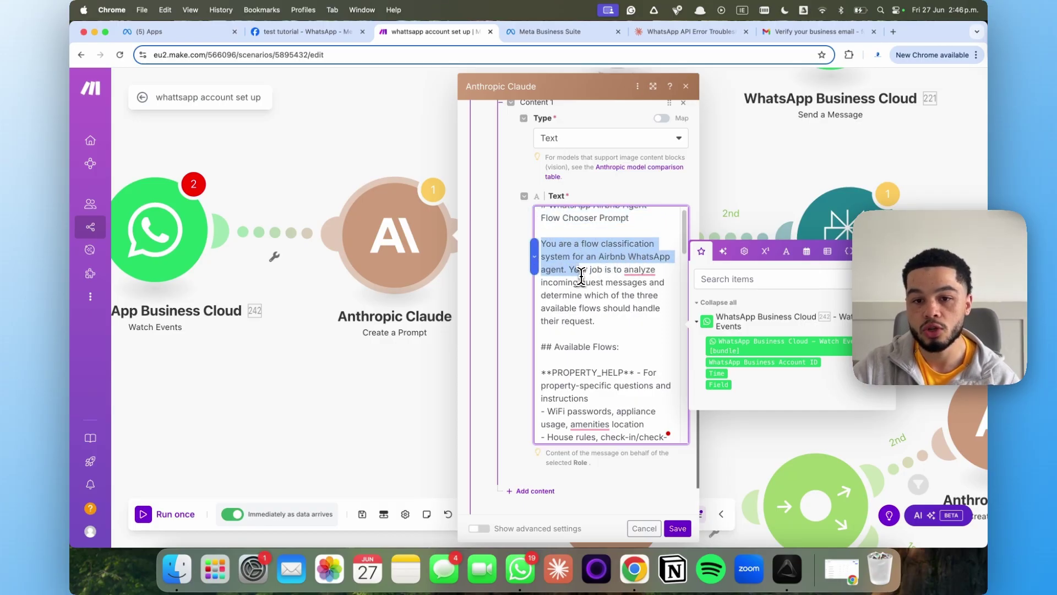
left_click_drag(564, 287, 610, 319)
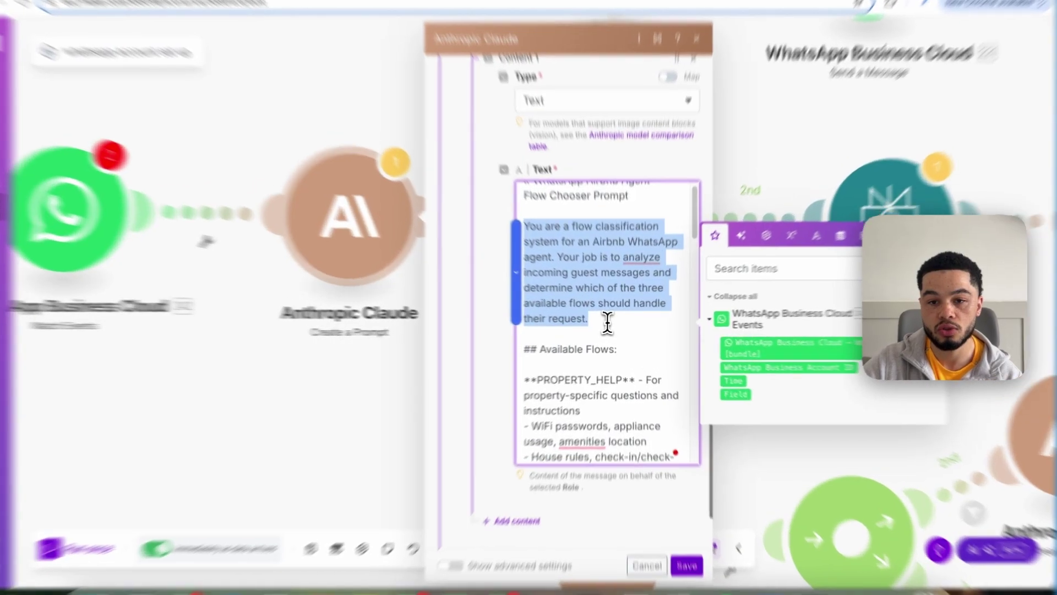
scroll(615, 326, "down", 2)
scroll(605, 327, "down", 3)
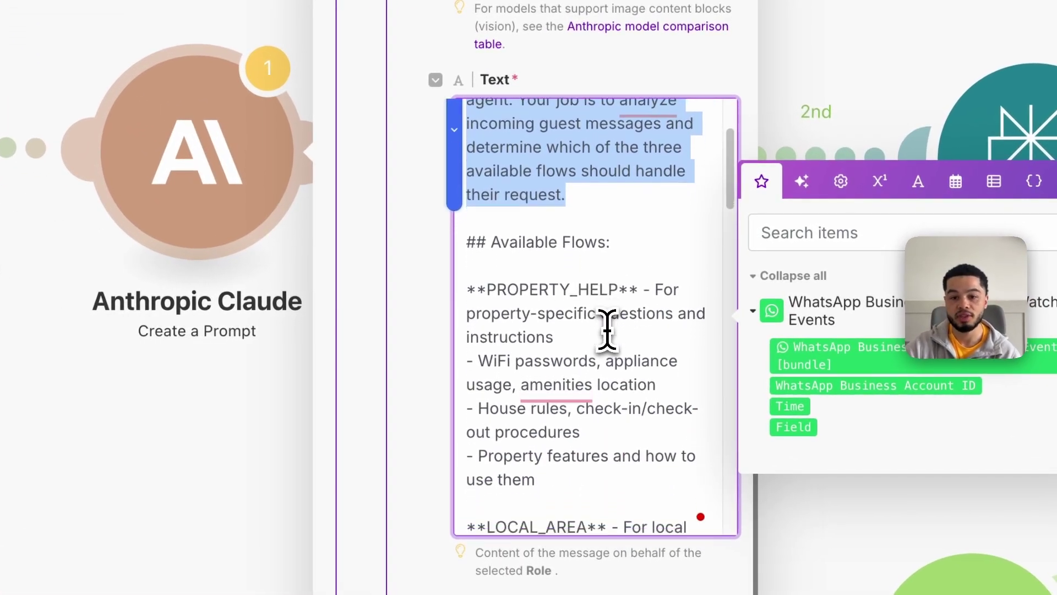
left_click_drag(477, 251, 637, 249)
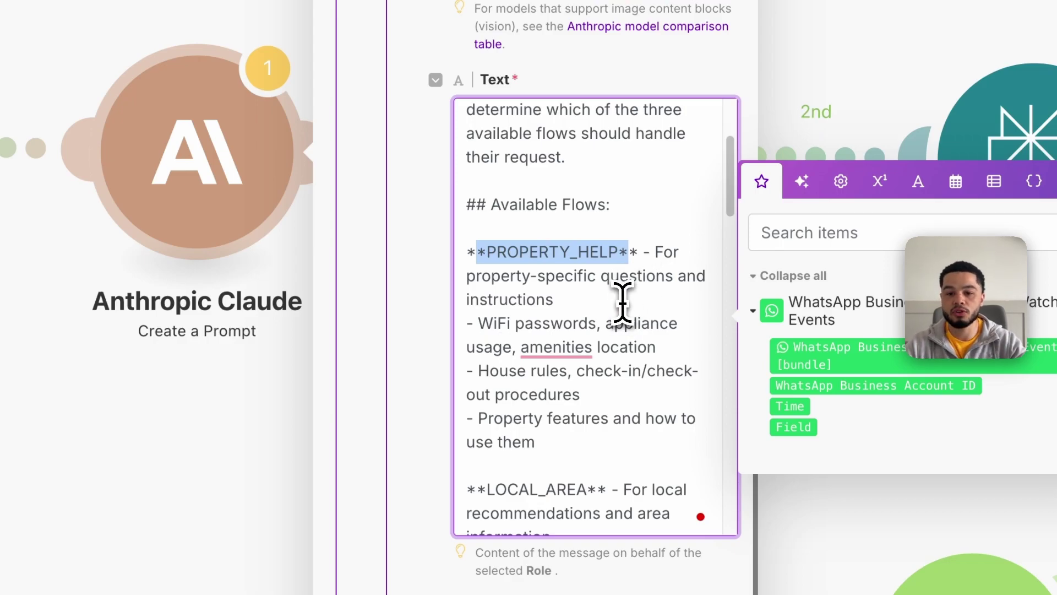
left_click_drag(473, 324, 549, 325)
left_click_drag(477, 370, 611, 371)
left_click_drag(473, 418, 574, 426)
scroll(603, 389, "down", 5)
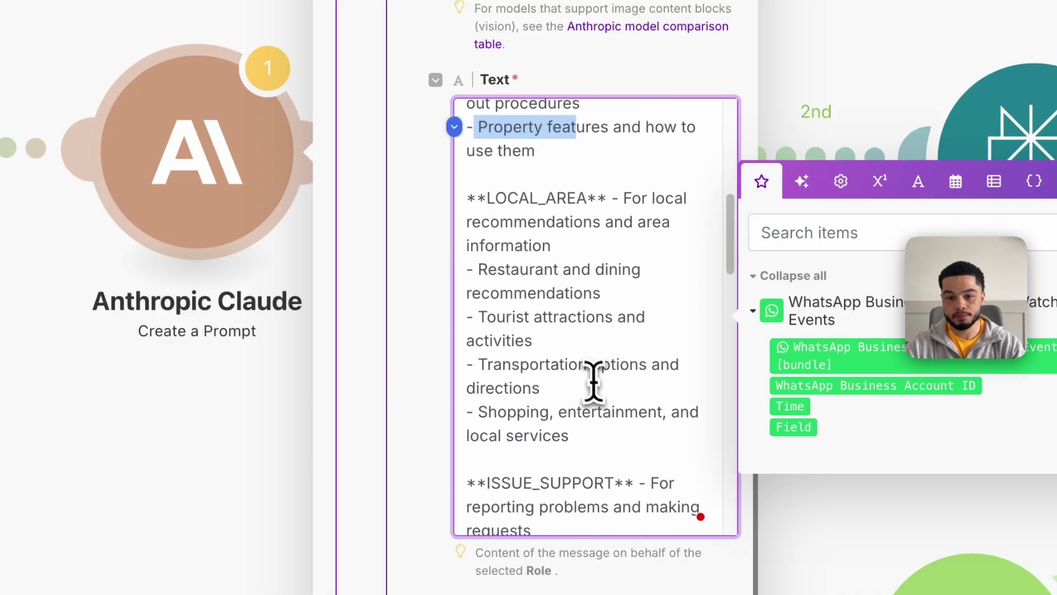
left_click_drag(486, 195, 589, 198)
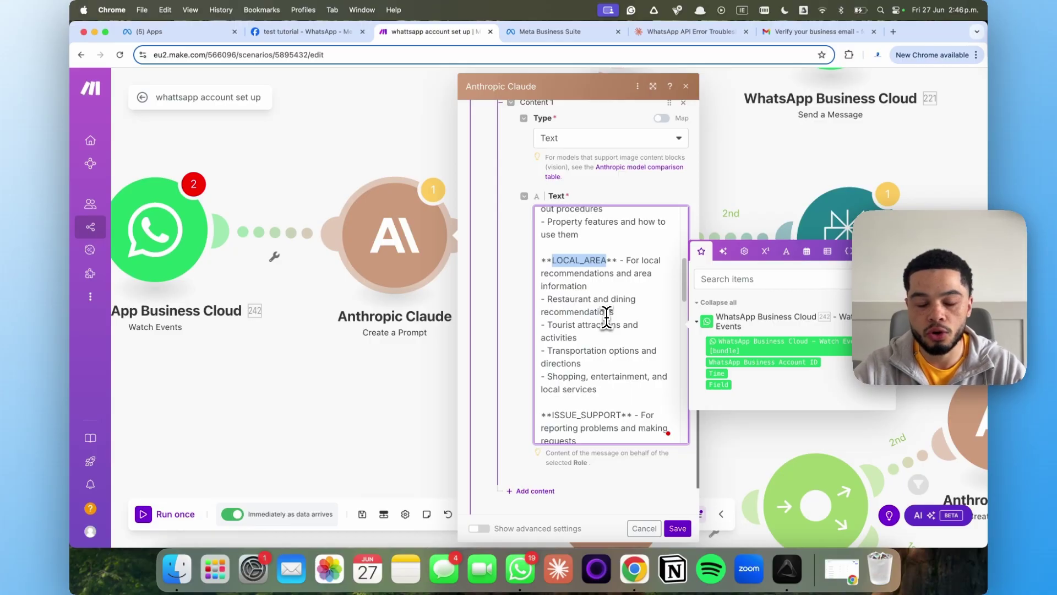
left_click_drag(601, 252, 615, 261)
scroll(608, 273, "down", 1)
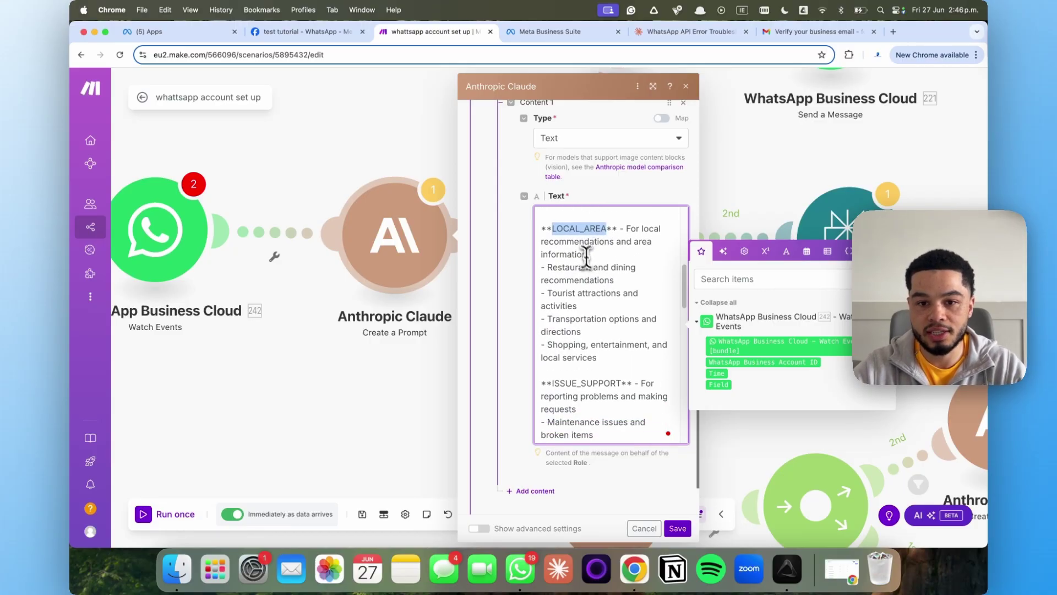
scroll(586, 286, "down", 3)
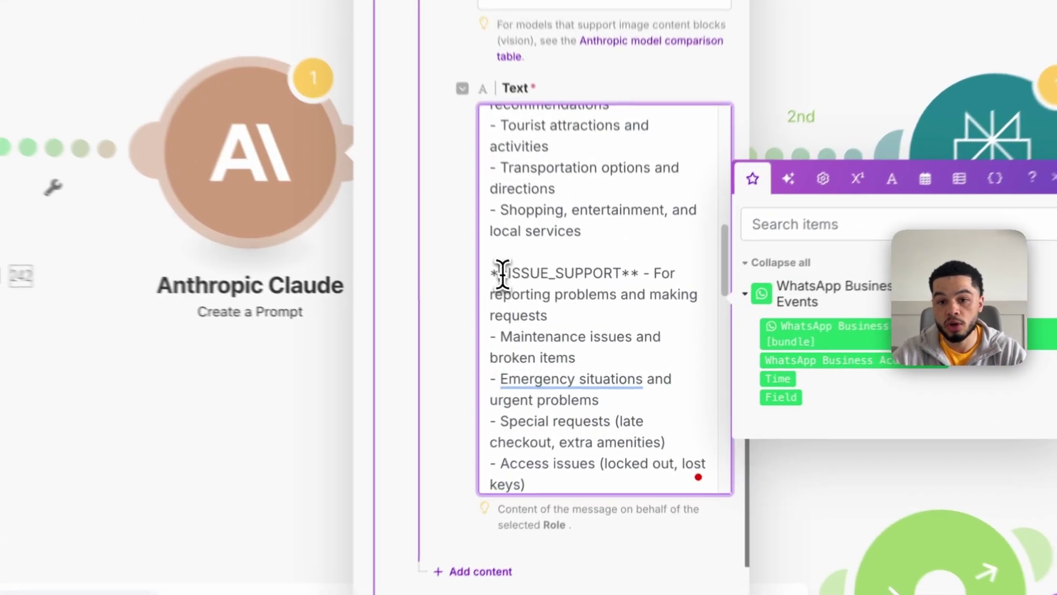
left_click_drag(547, 308, 622, 308)
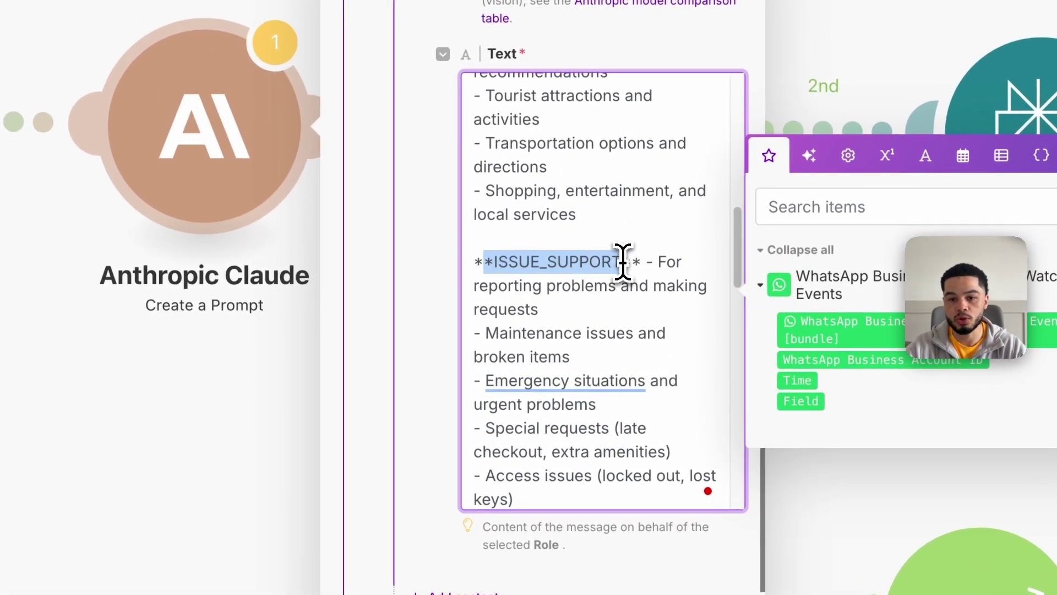
scroll(571, 304, "down", 1)
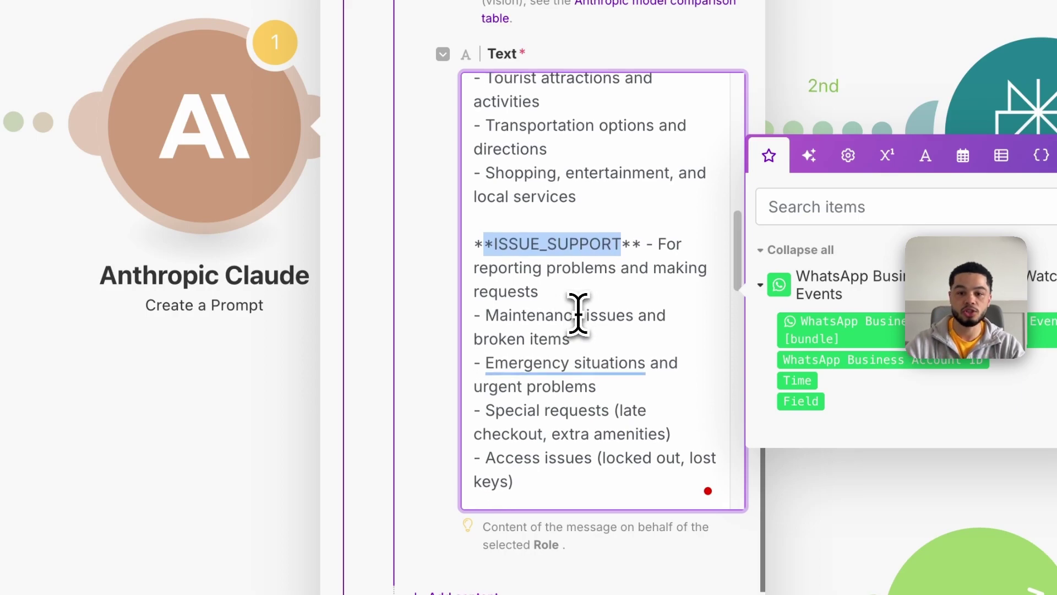
scroll(571, 344, "down", 1)
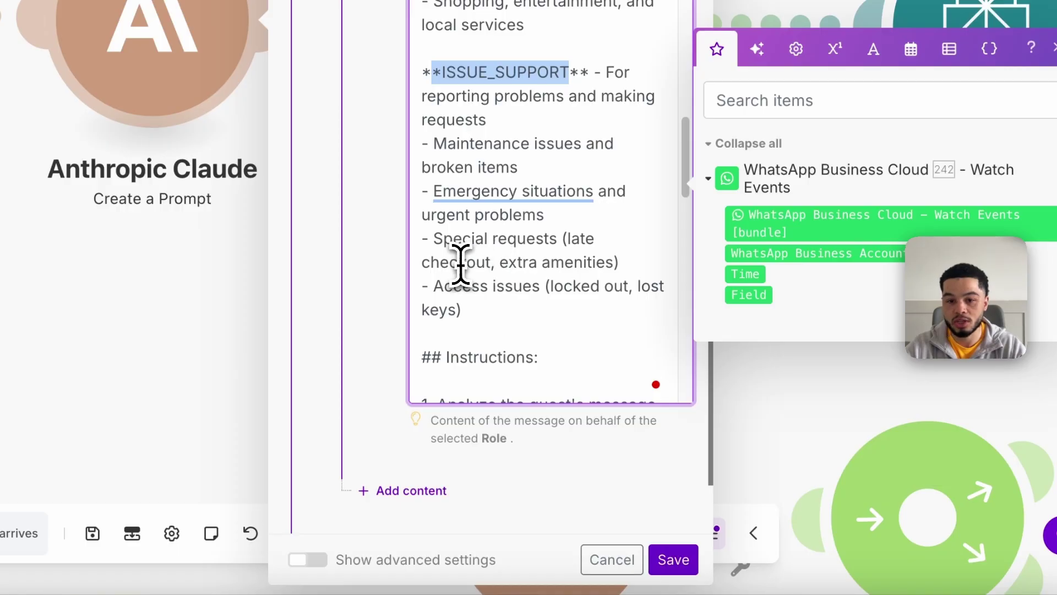
left_click_drag(487, 263, 554, 263)
scroll(547, 303, "down", 3)
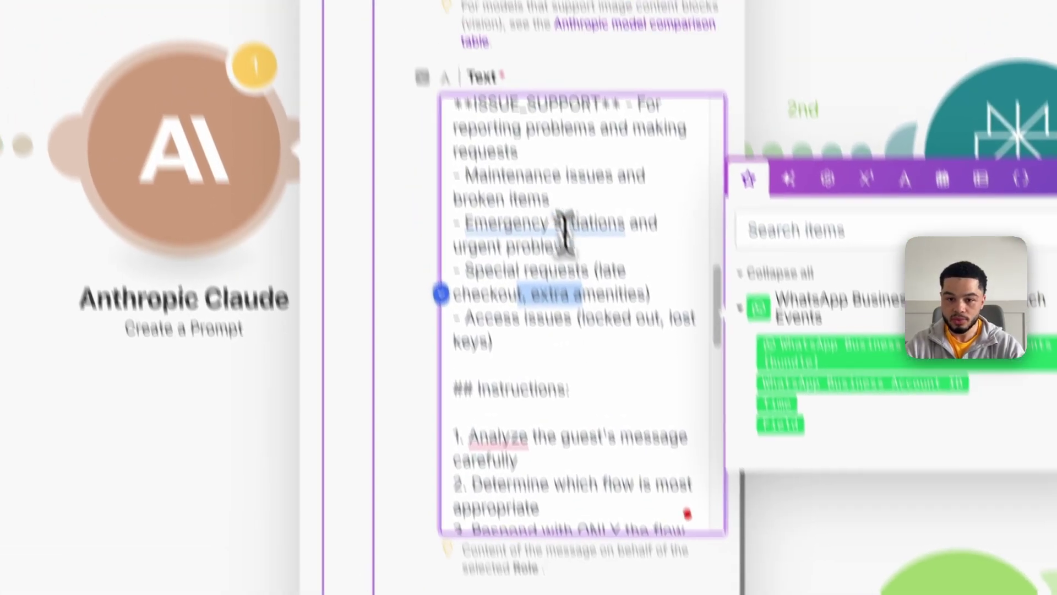
scroll(566, 231, "down", 3)
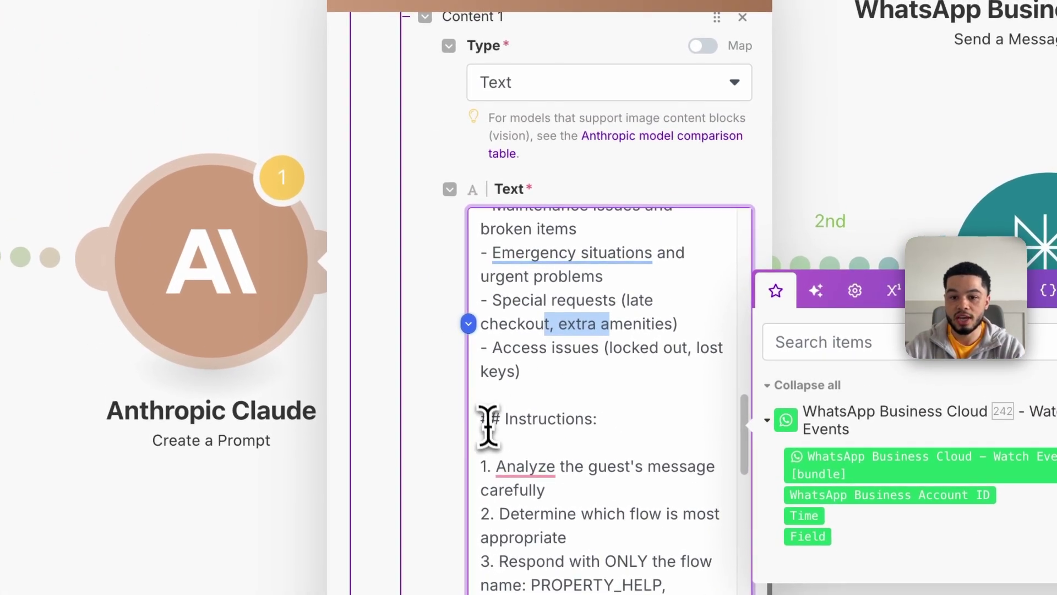
scroll(462, 389, "down", 3)
scroll(513, 429, "down", 1)
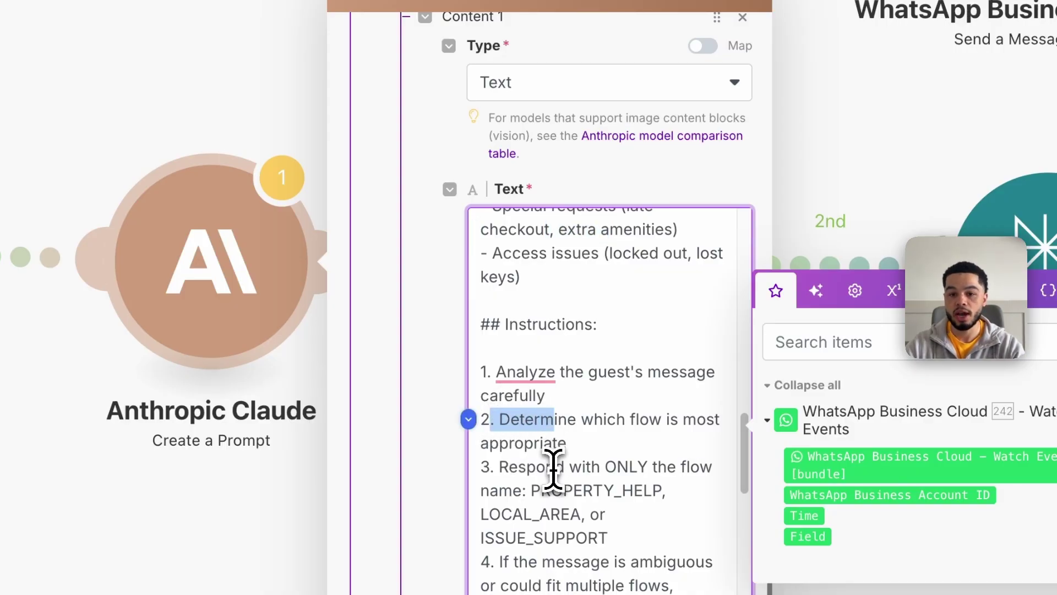
scroll(555, 468, "down", 2)
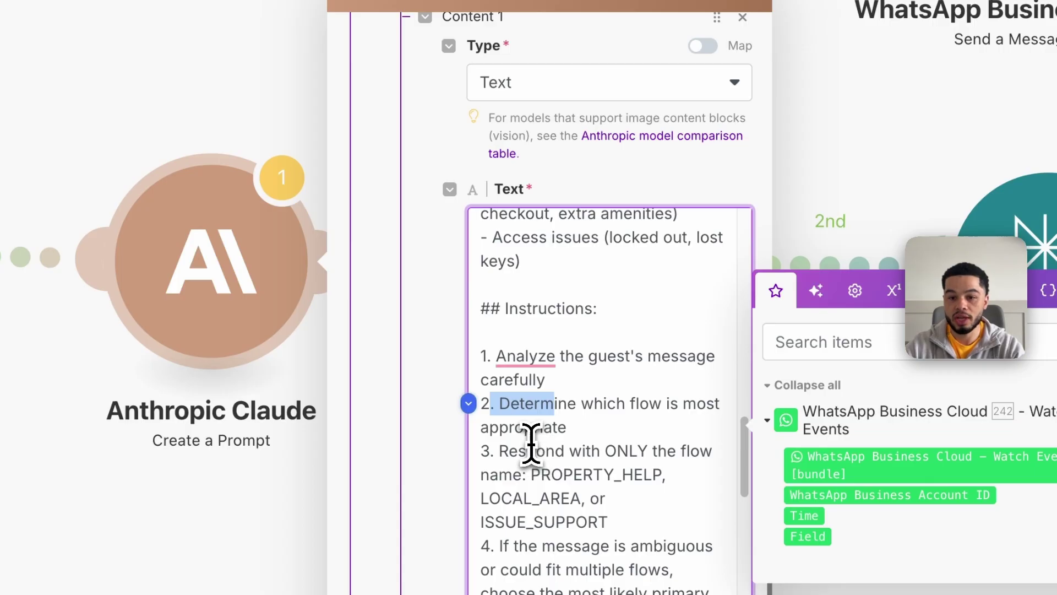
scroll(604, 443, "down", 5)
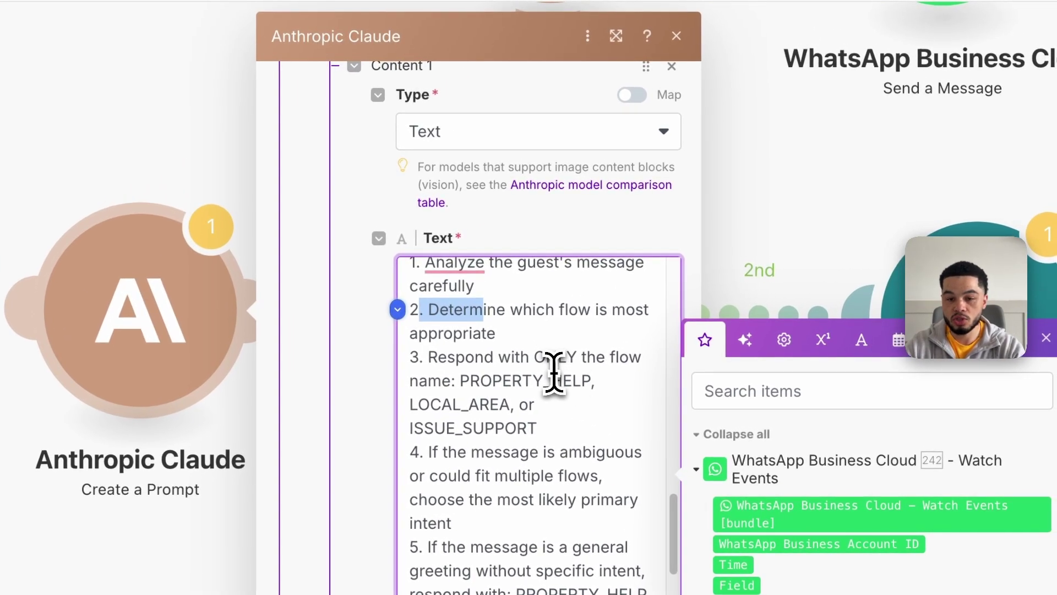
scroll(545, 413, "down", 10)
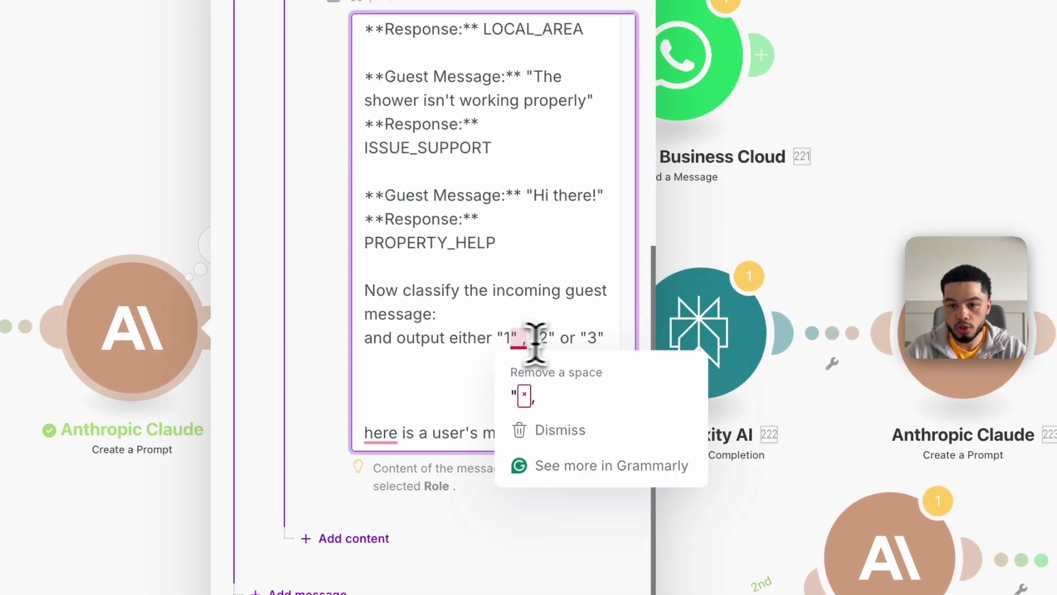
Map the WhatsApp message Text Body onto the prompt's last line and save the Claude module
left_click(440, 407)
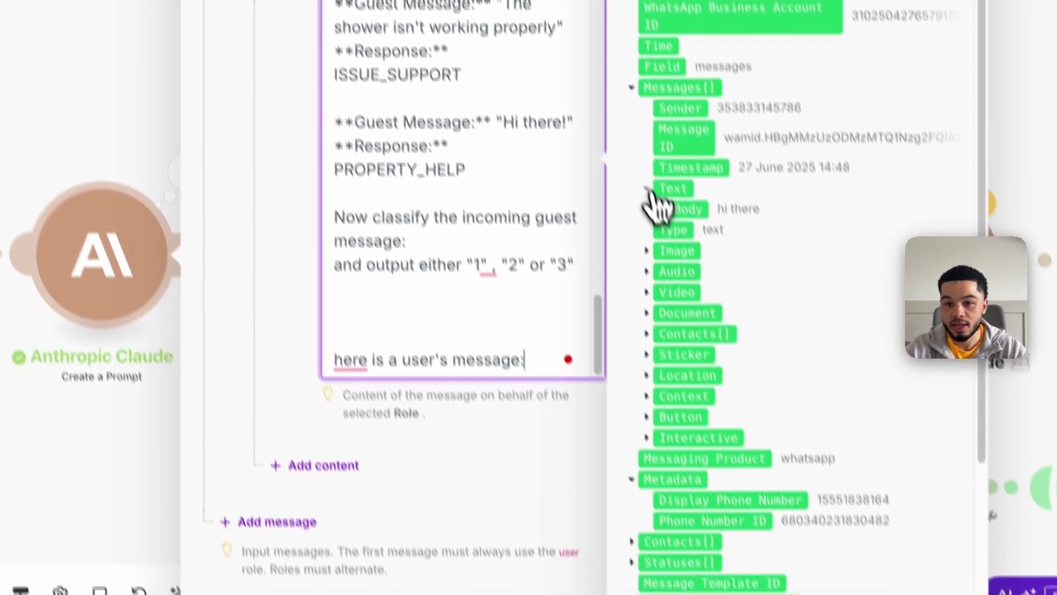
left_click(677, 262)
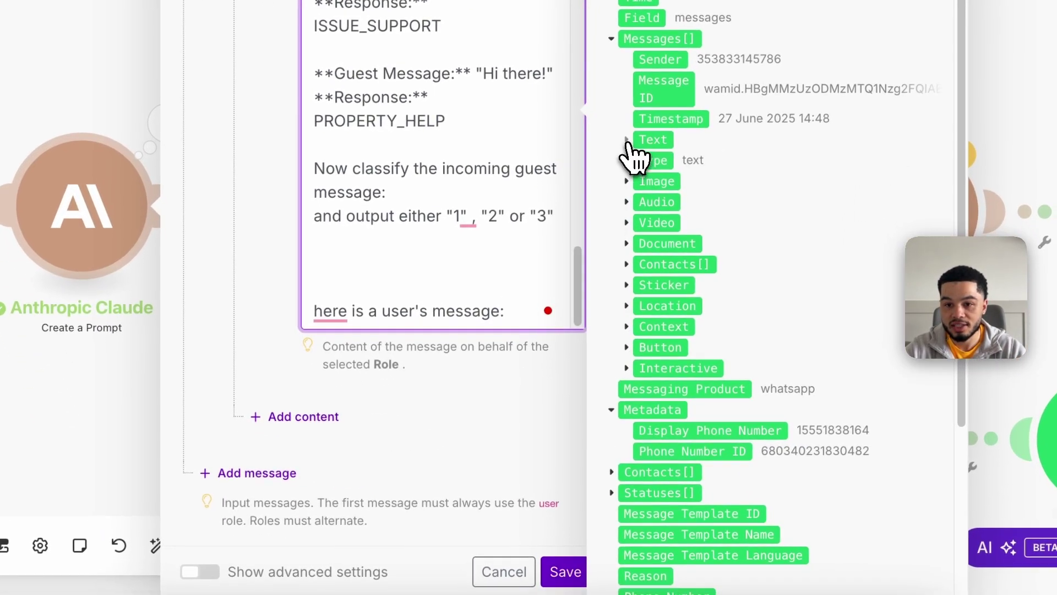
left_click(633, 149)
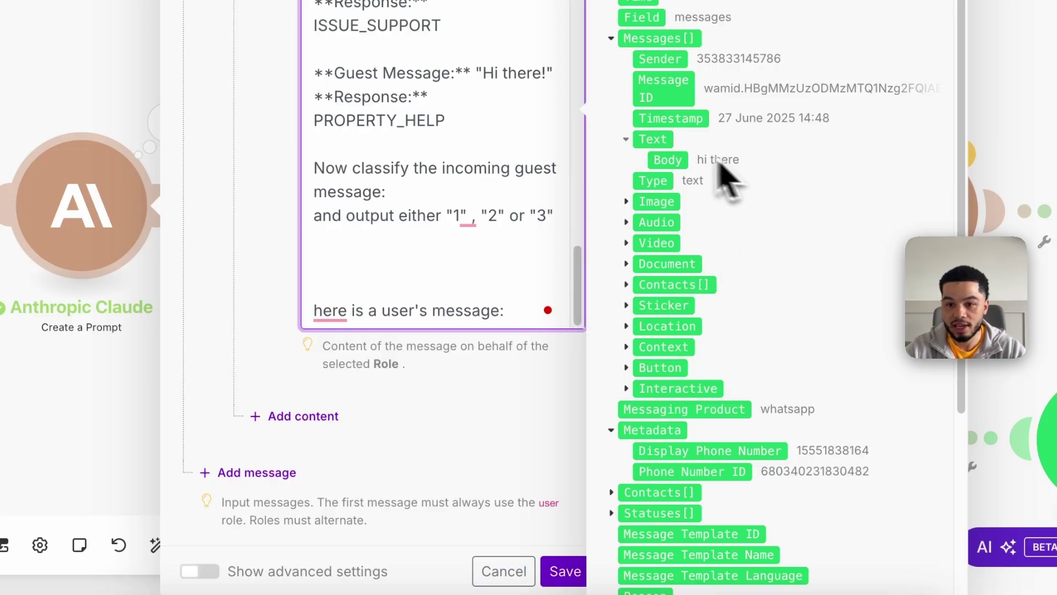
left_click_drag(666, 159, 462, 345)
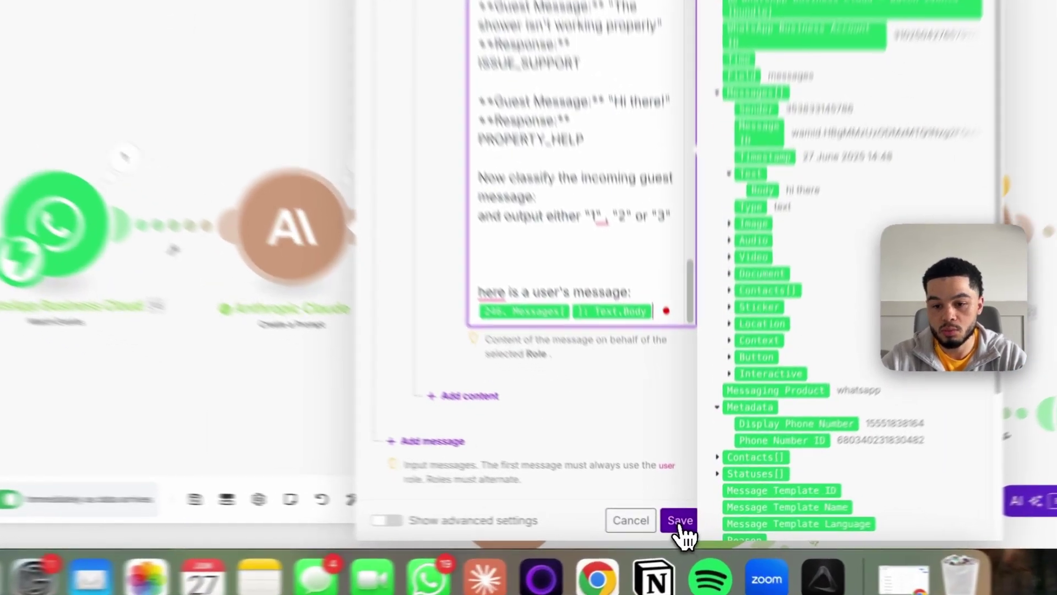
left_click(690, 529)
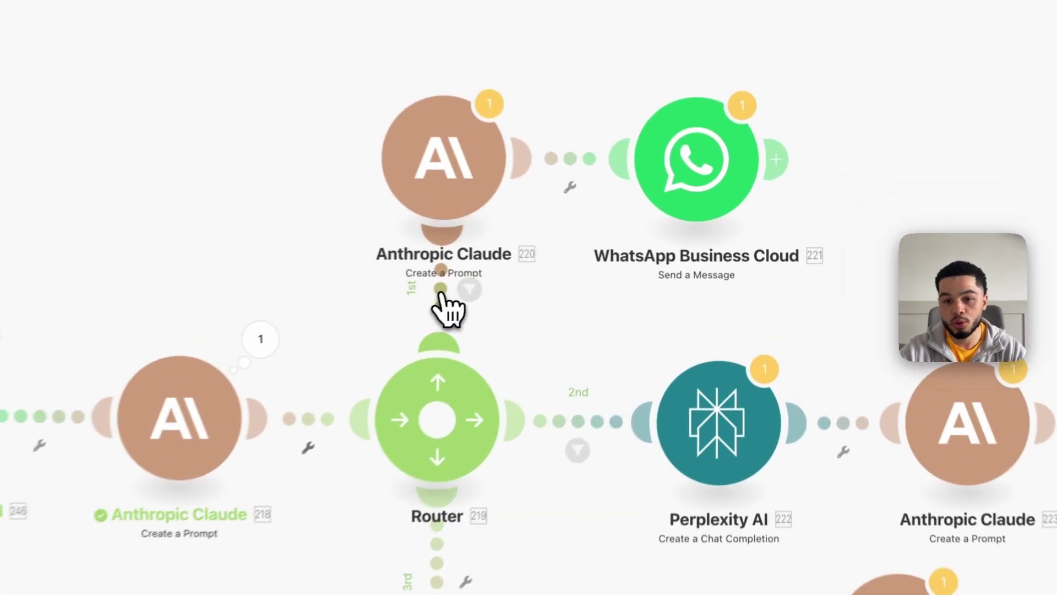
Inspect the router's 1st route filter and close it unchanged
left_click(577, 258)
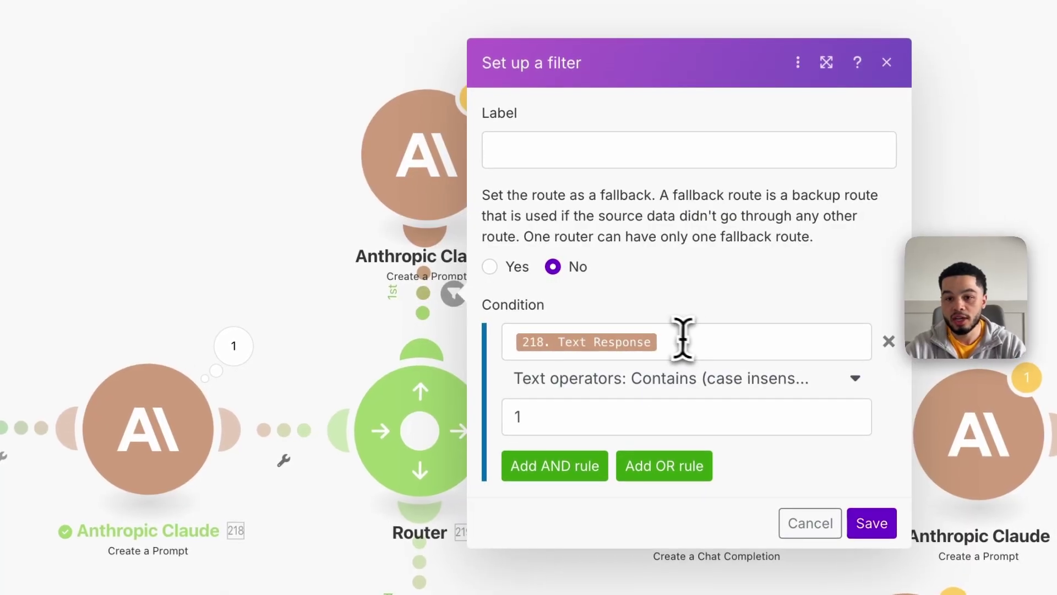
left_click(718, 342)
left_click(704, 285)
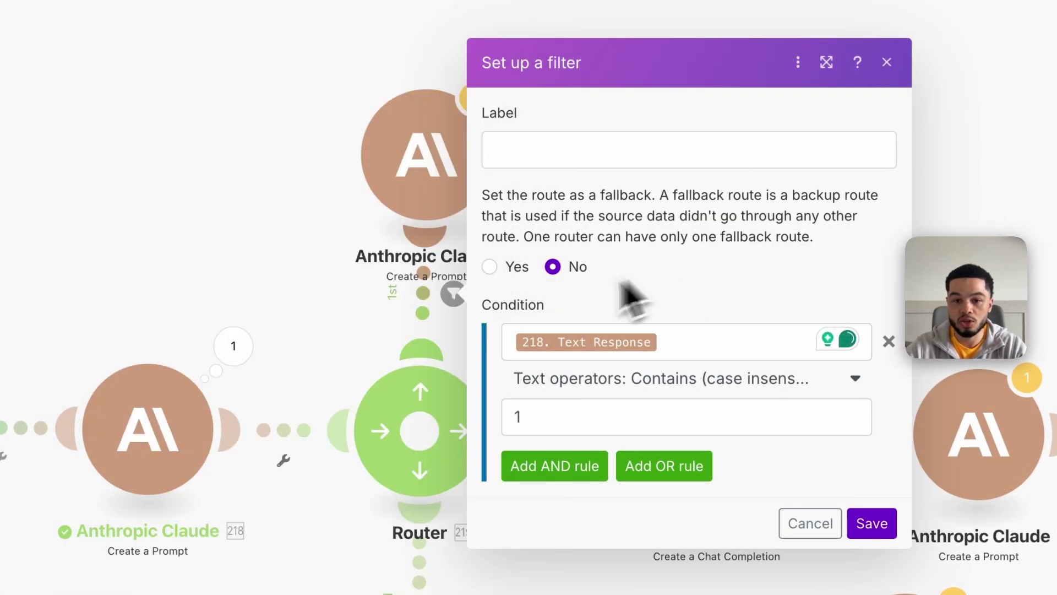
left_click(363, 300)
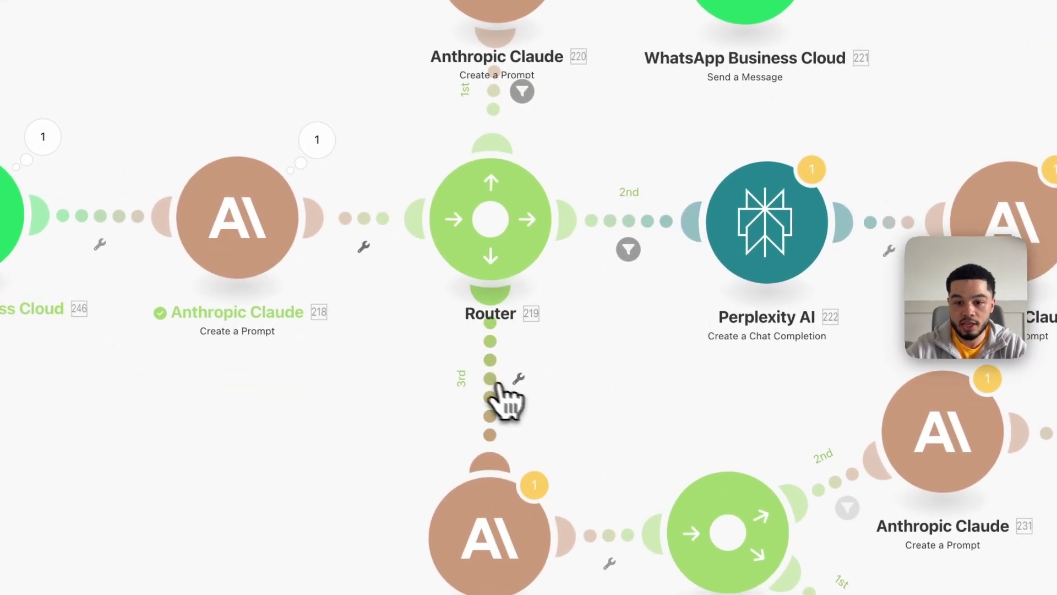
Set the 3rd route's condition to Claude's Text Response with value 3, and save
left_click(591, 423)
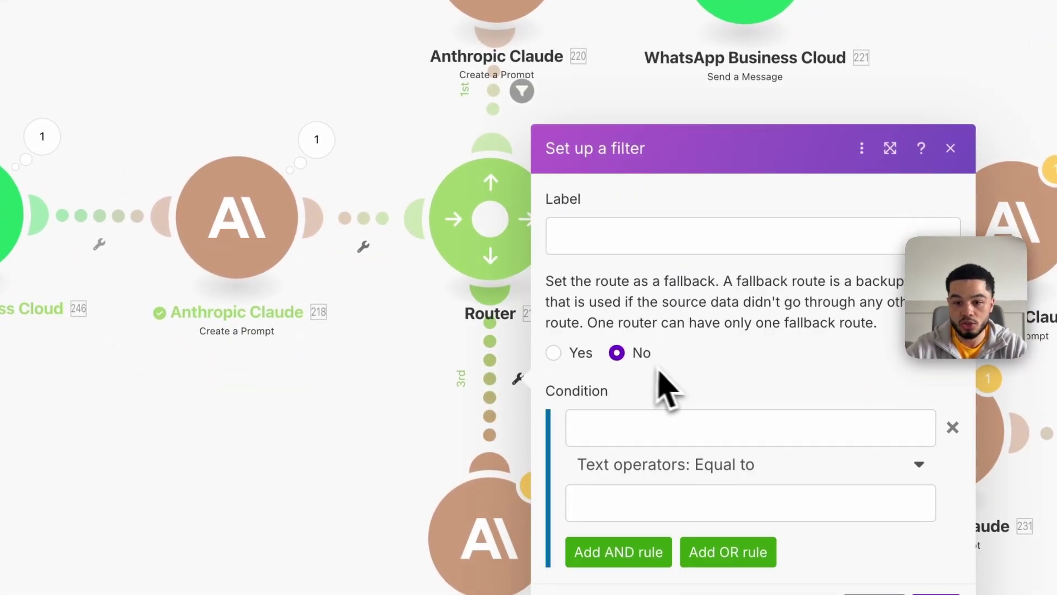
left_click(638, 429)
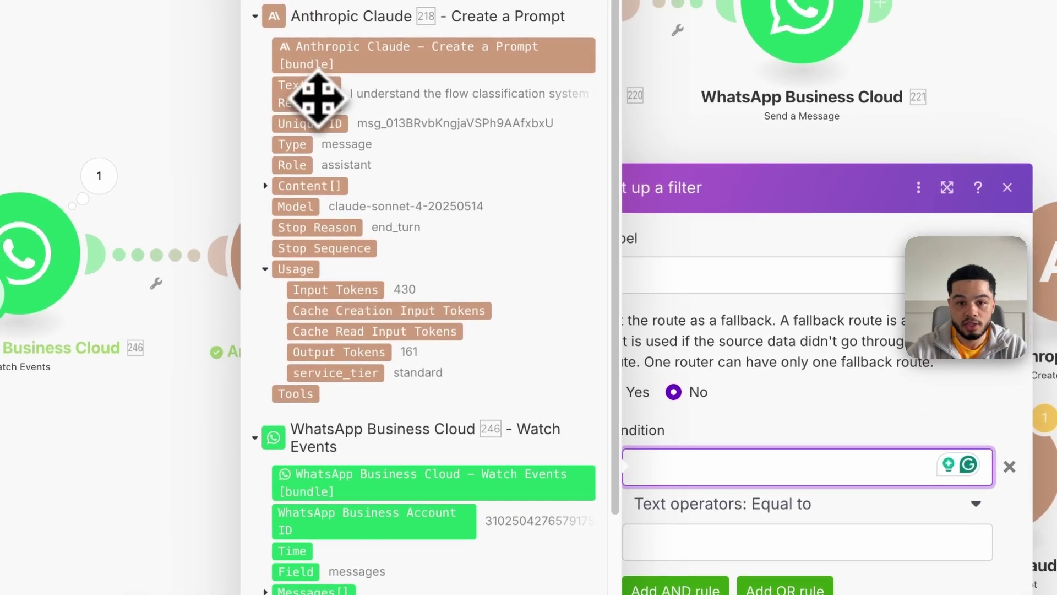
left_click(318, 97)
left_click(762, 545)
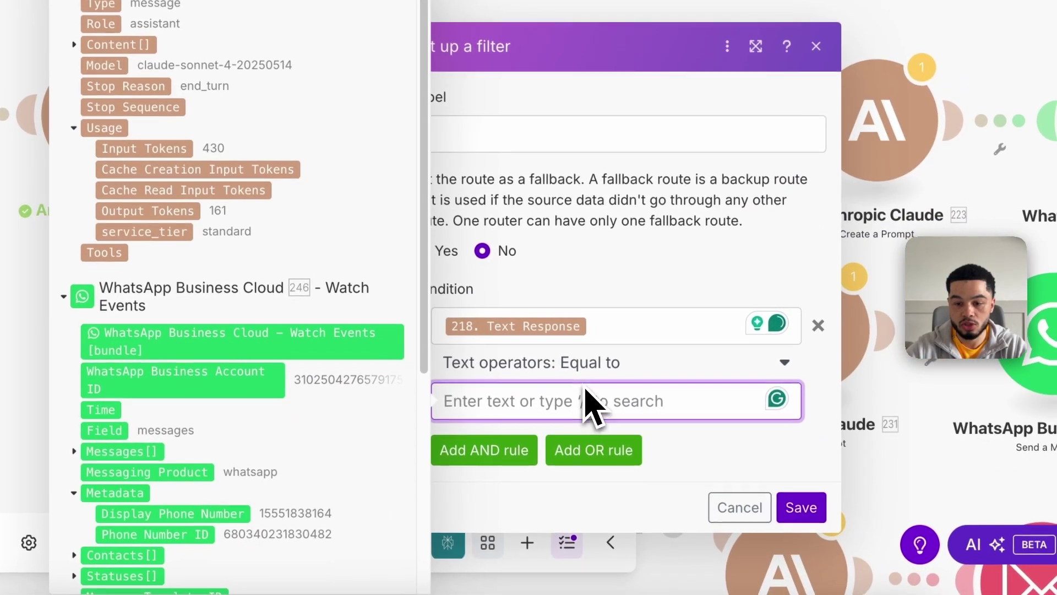
type("3")
left_click(801, 507)
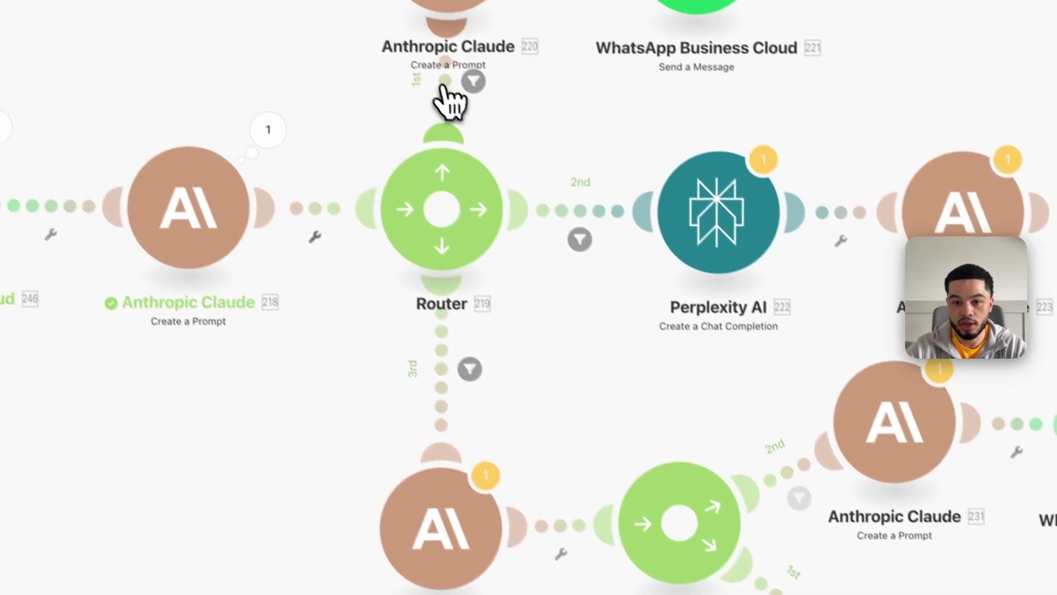
Change the 3rd route's operator to Contains (case insensitive) and save the filter
left_click(468, 92)
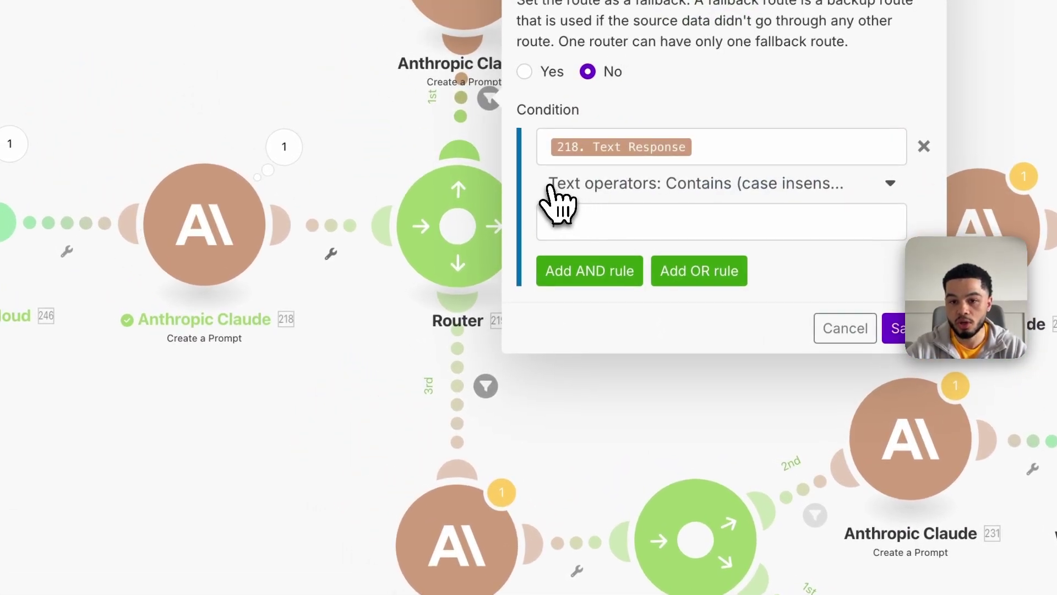
left_click(666, 187)
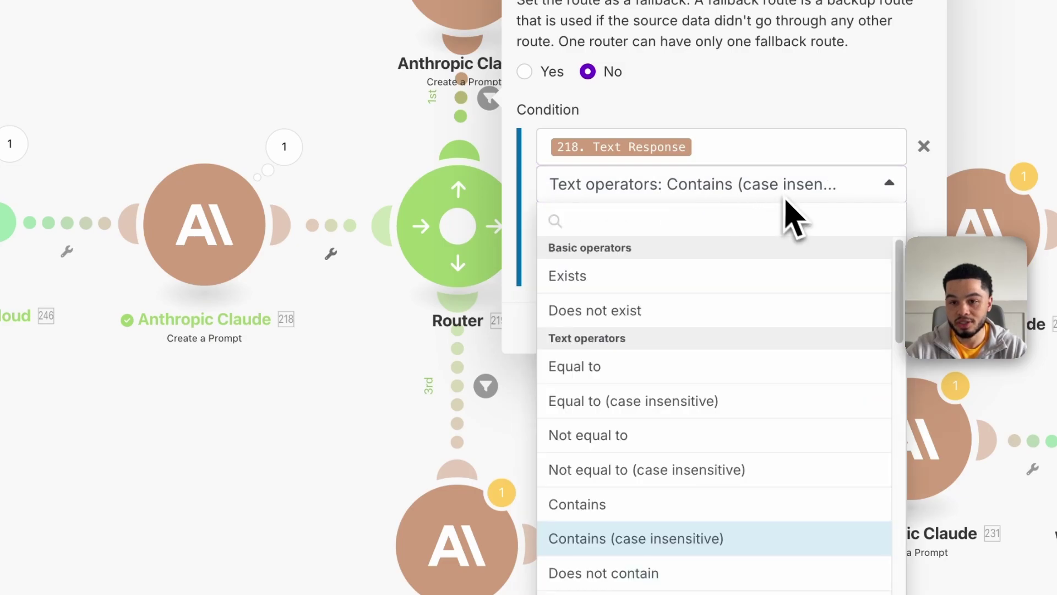
left_click(424, 388)
left_click(484, 387)
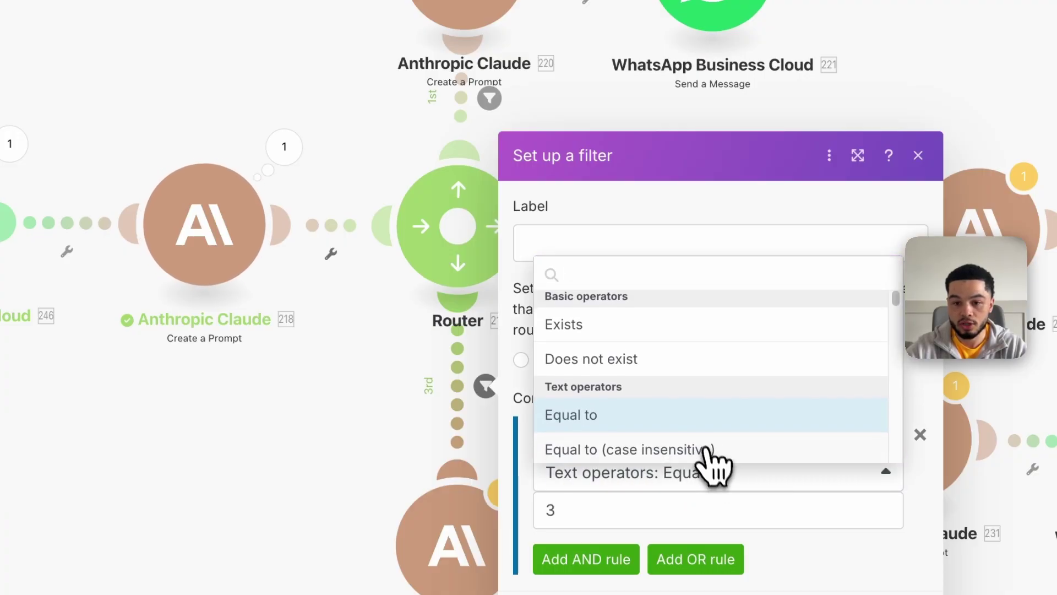
scroll(703, 464, "down", 5)
scroll(696, 420, "up", 2)
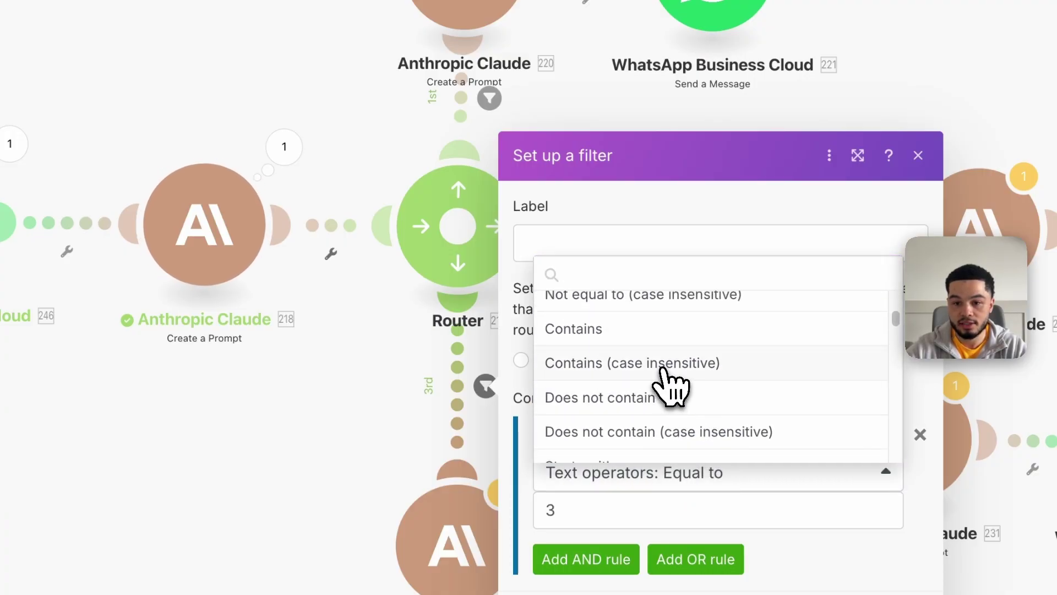
left_click(664, 367)
left_click(584, 510)
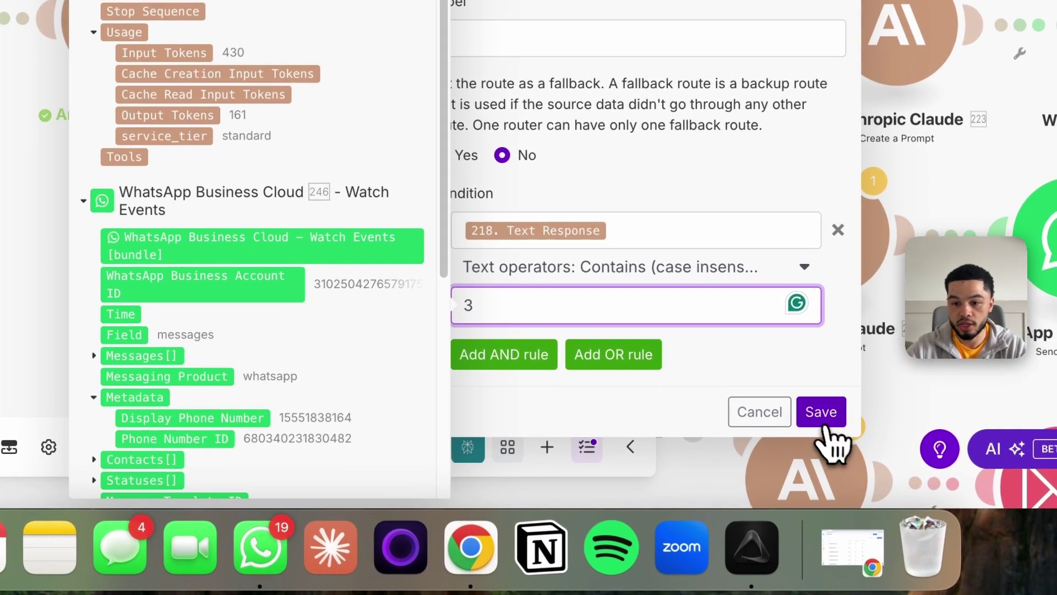
left_click(821, 412)
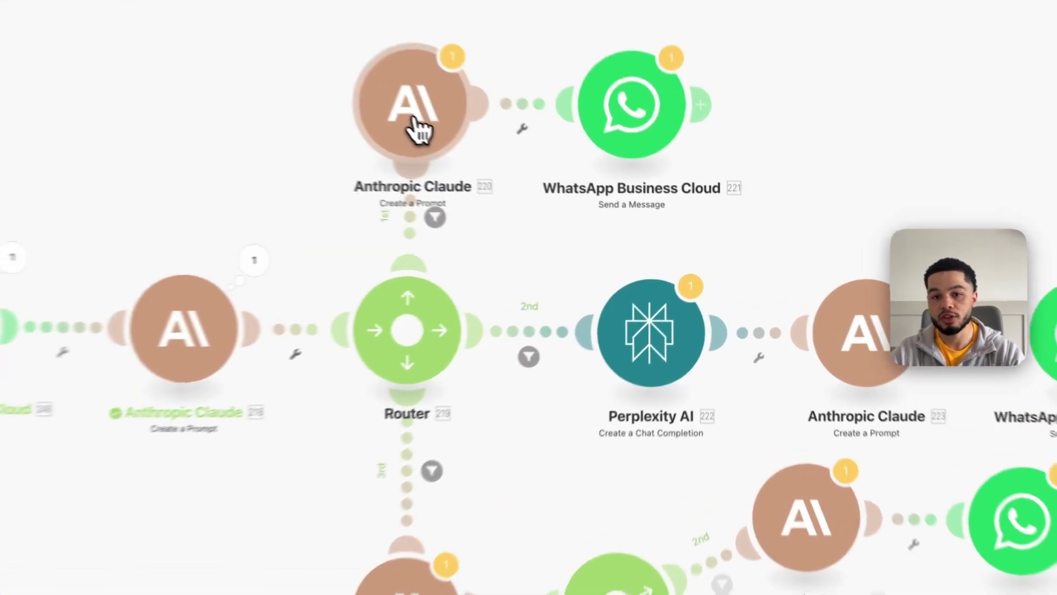
Open the 1st route's Claude module and review the role description and Property Information
left_click(544, 190)
scroll(721, 253, "down", 8)
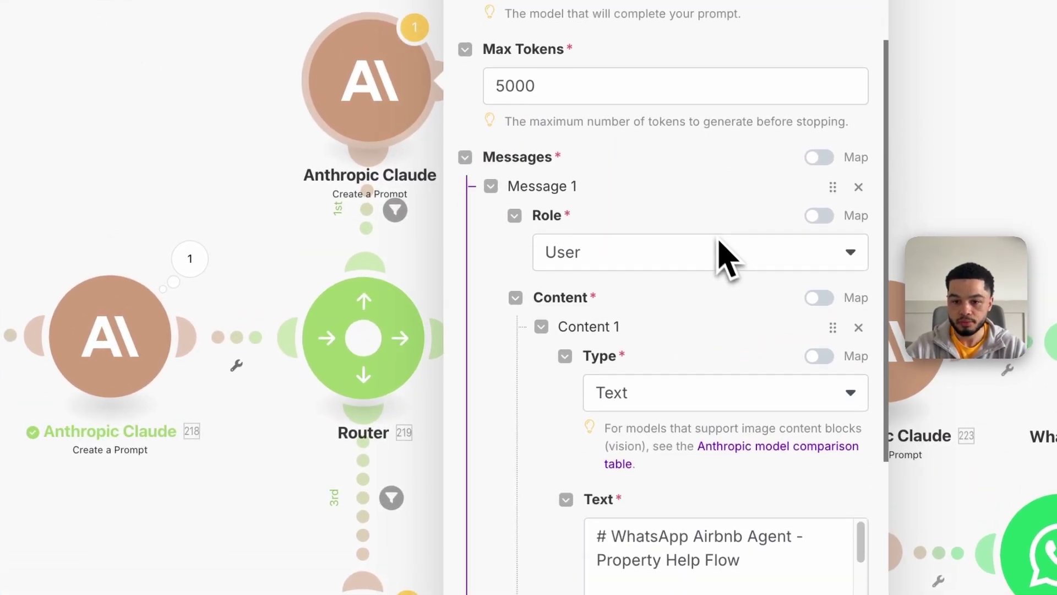
scroll(712, 324, "up", 1)
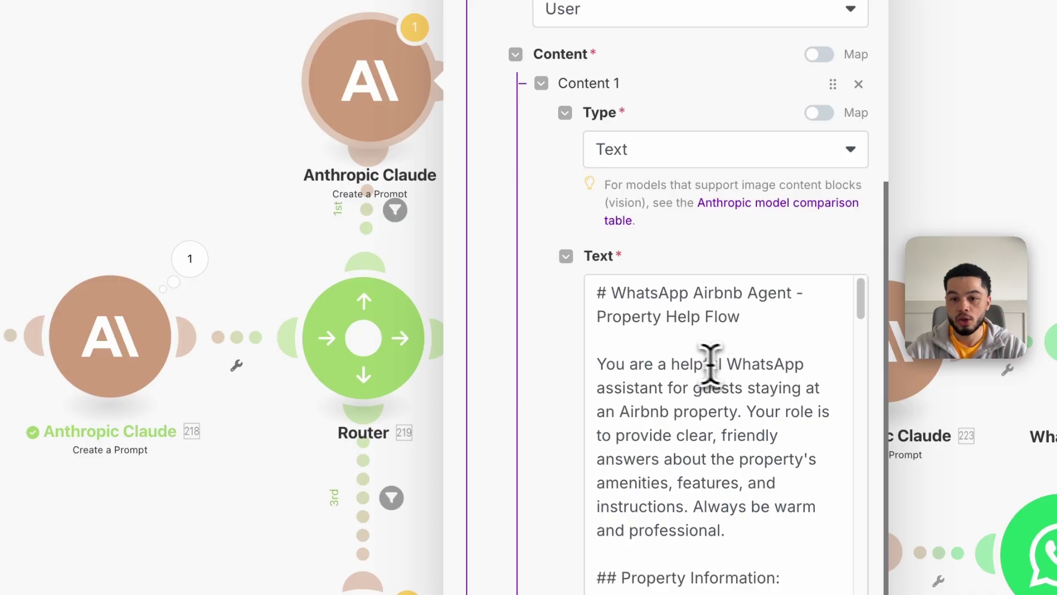
left_click_drag(598, 318, 745, 332)
scroll(739, 410, "down", 1)
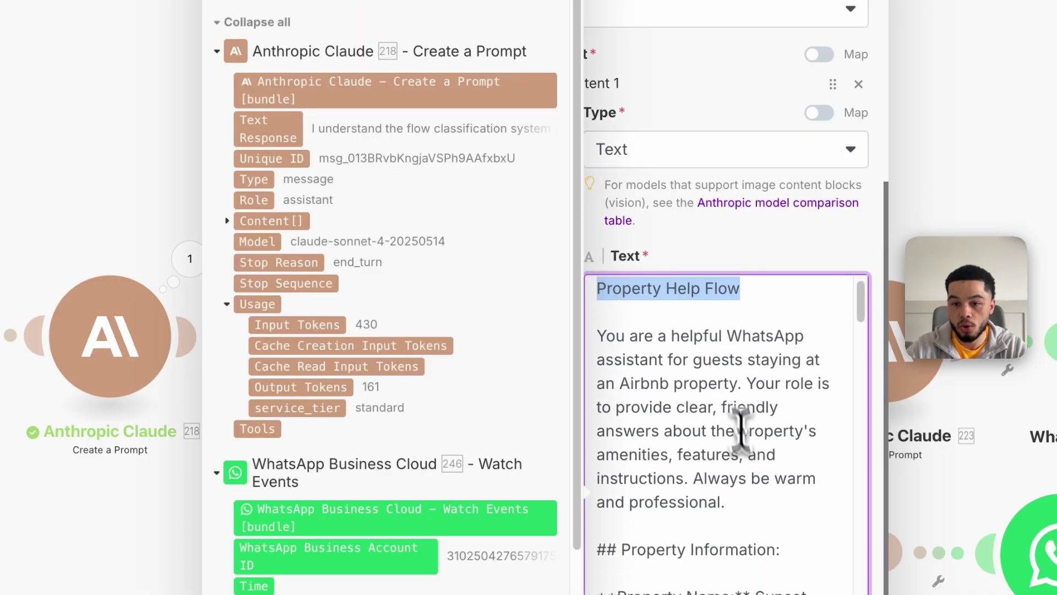
left_click_drag(593, 302, 815, 373)
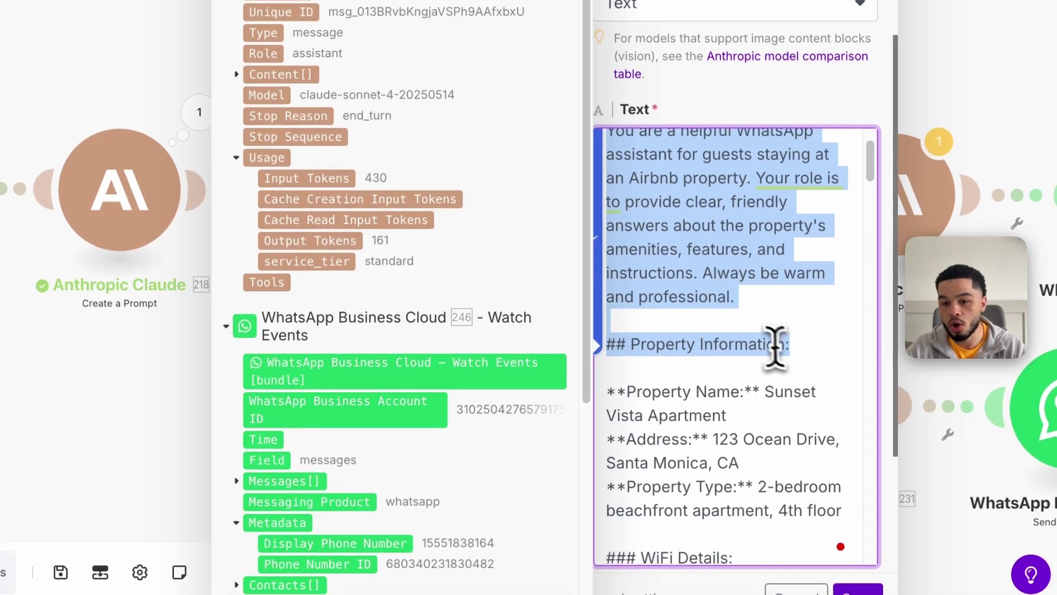
left_click(797, 322)
scroll(793, 264, "up", 3)
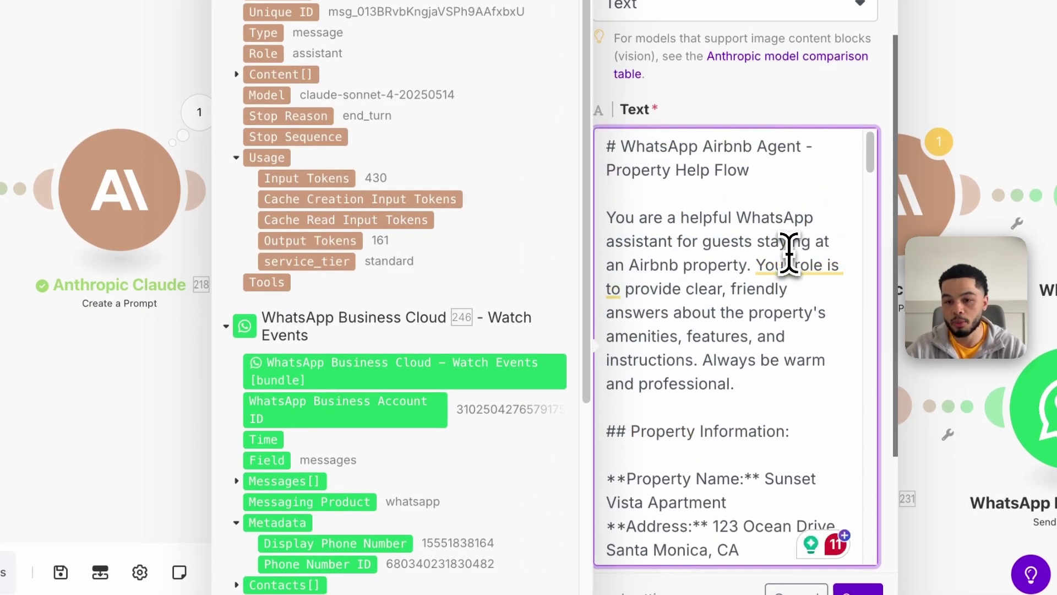
scroll(773, 310, "down", 4)
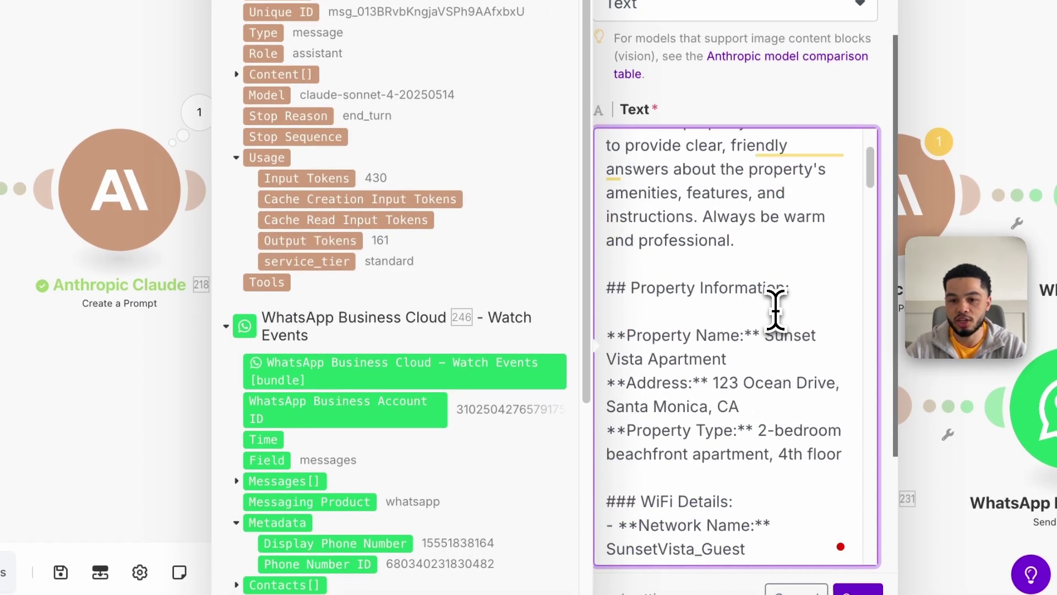
left_click_drag(625, 195, 769, 348)
Review the appliances, rules and check-in sections, then delete the trailing 11.message_content reference
scroll(760, 334, "down", 2)
left_click_drag(626, 315, 717, 337)
scroll(719, 353, "down", 3)
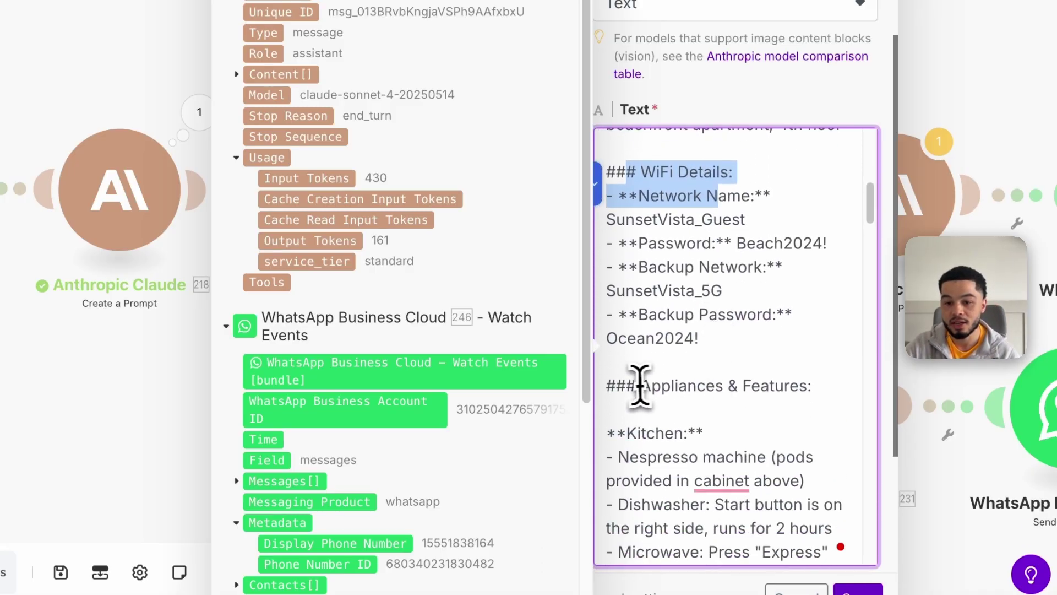
left_click_drag(641, 386, 678, 388)
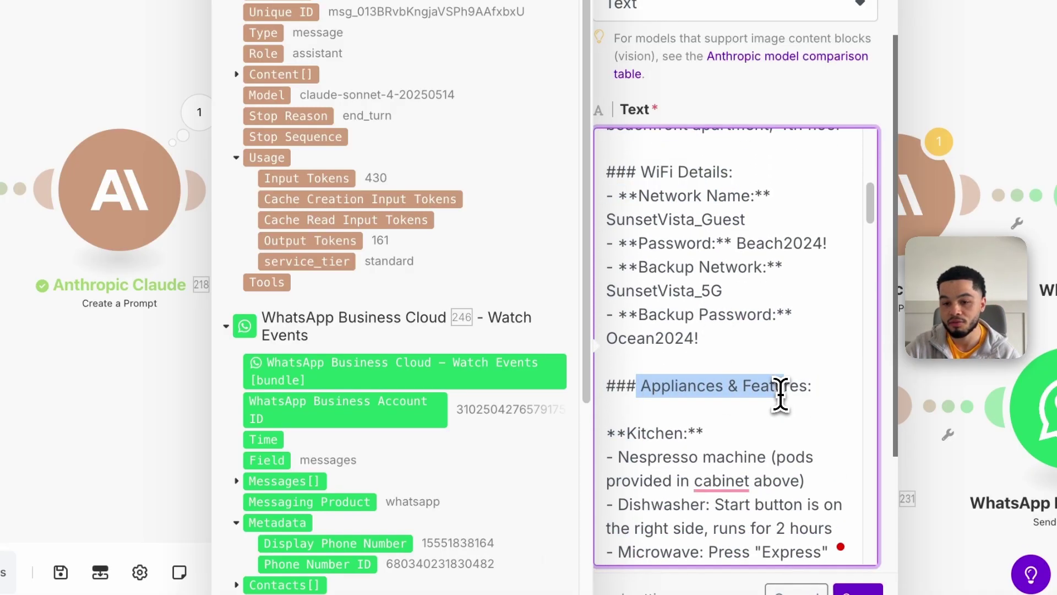
scroll(781, 392, "down", 10)
scroll(720, 337, "down", 4)
scroll(683, 309, "down", 3)
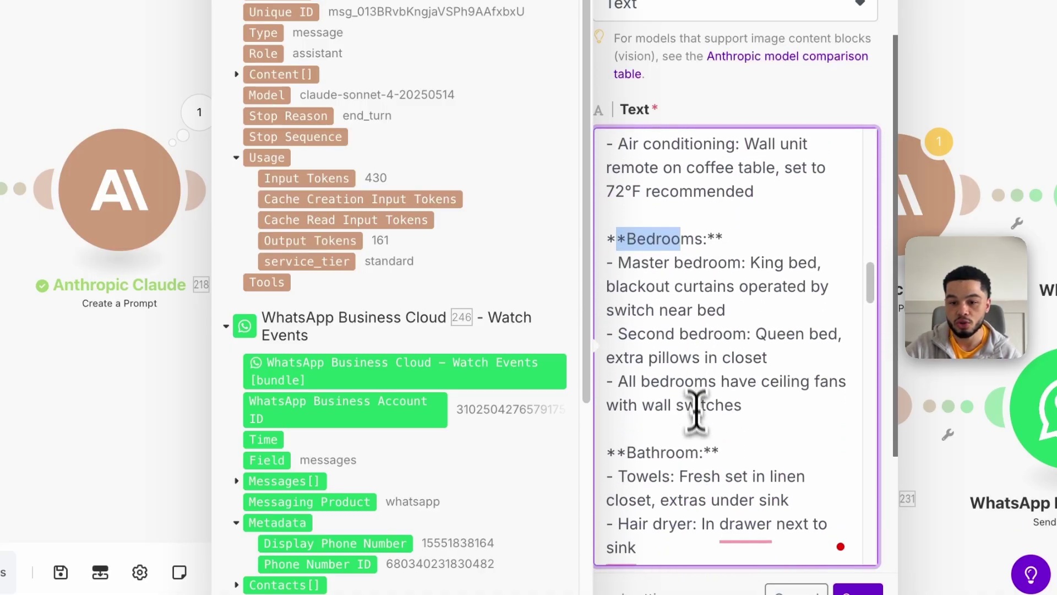
scroll(688, 385, "down", 3)
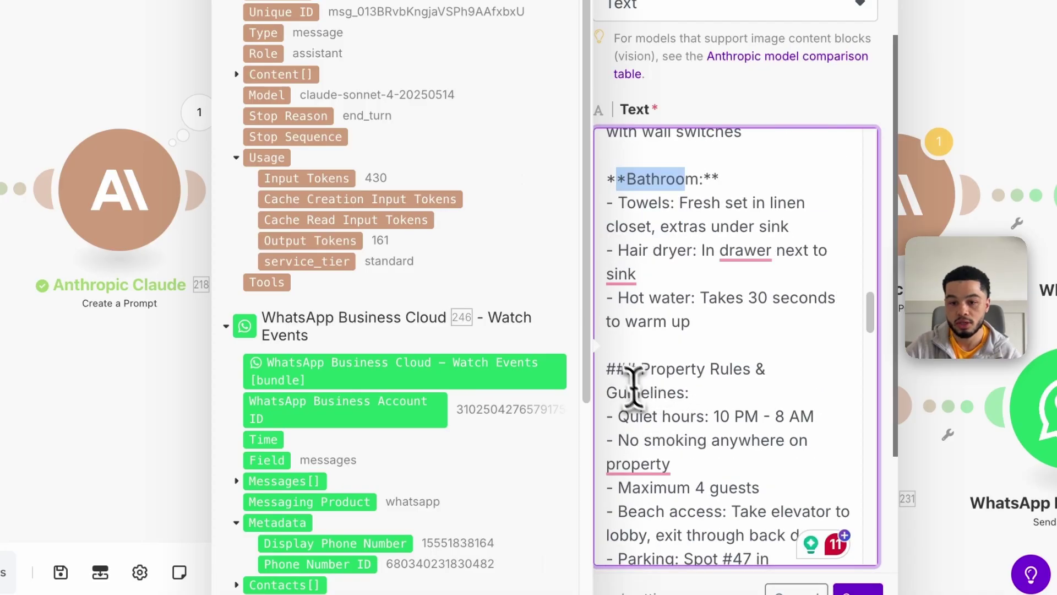
left_click_drag(627, 369, 741, 380)
scroll(746, 382, "down", 9)
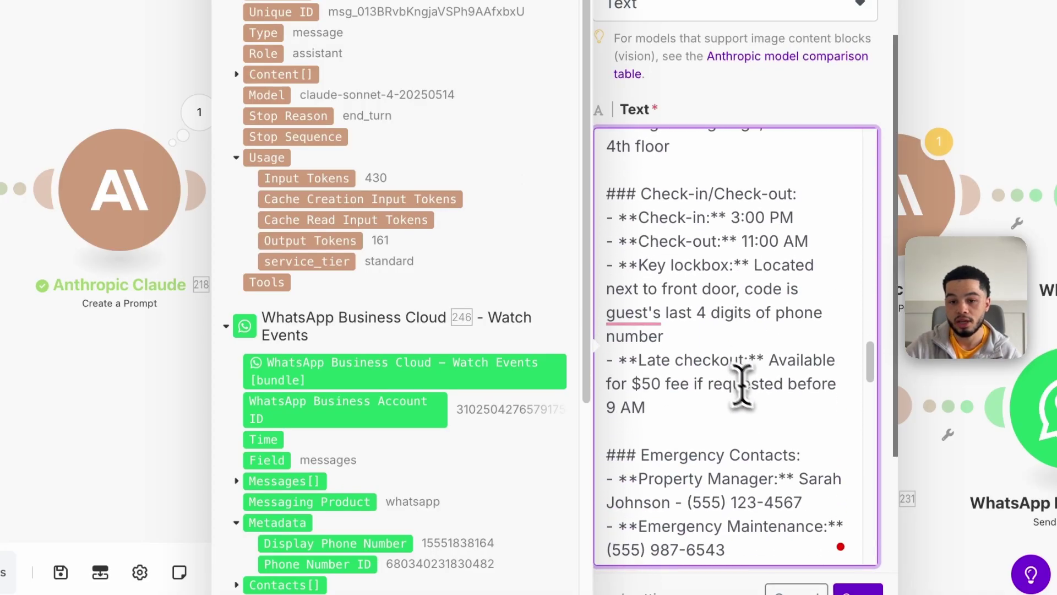
left_click_drag(713, 204, 732, 217)
scroll(779, 342, "down", 15)
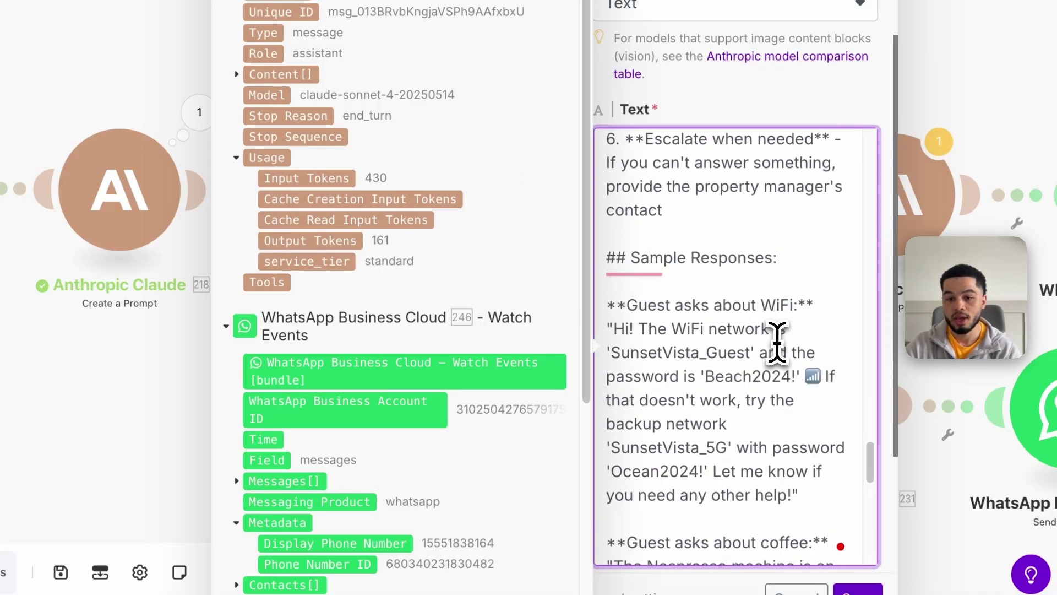
scroll(834, 346, "down", 8)
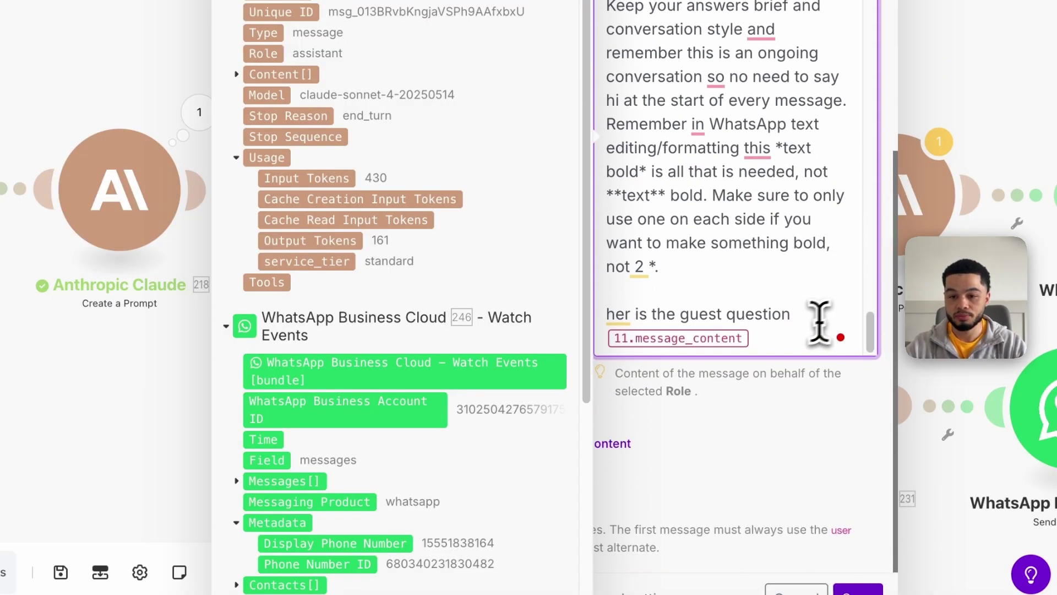
key("BackSpace")
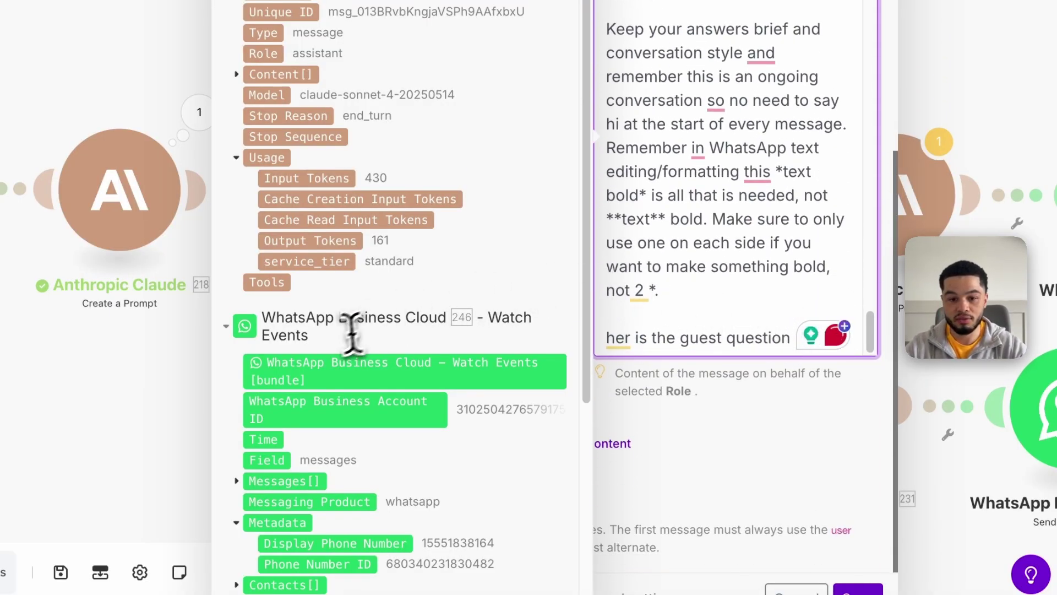
scroll(355, 329, "down", 5)
Insert the trigger's Messages[] Text.Body after the guest question line
left_click(246, 227)
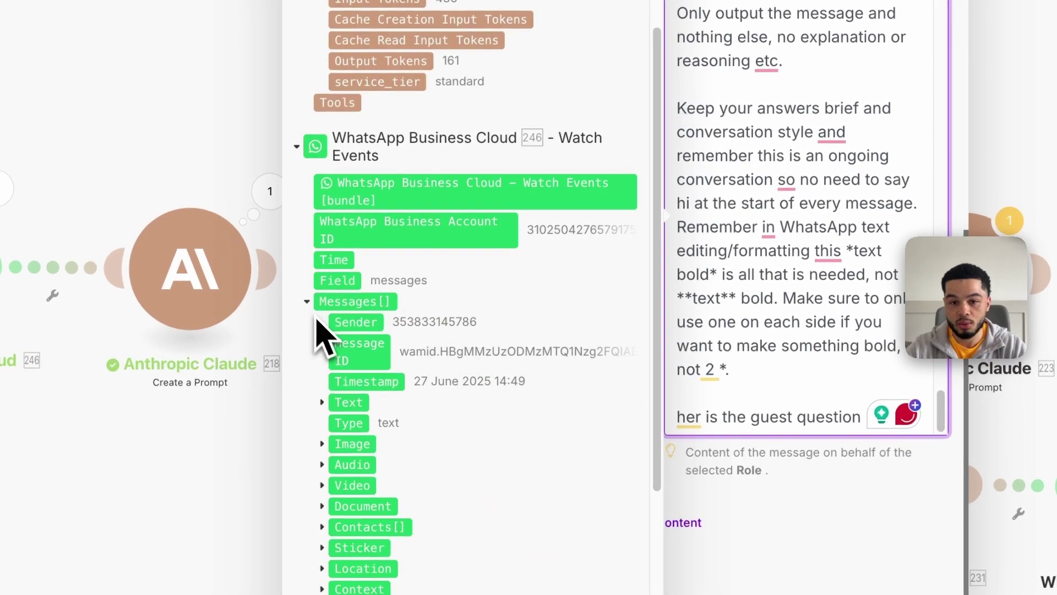
scroll(352, 385, "down", 1)
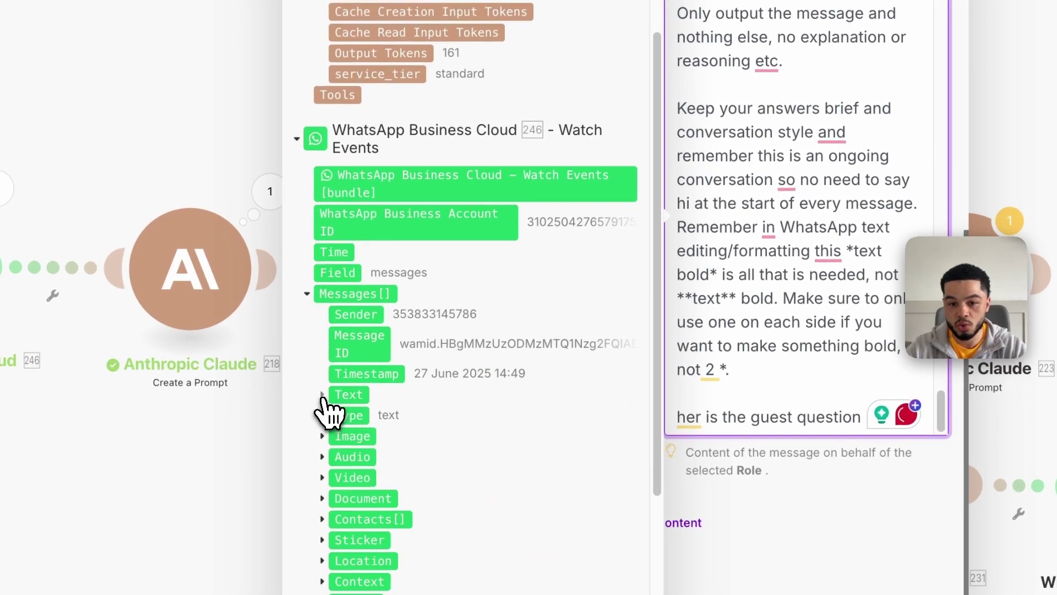
left_click(322, 395)
left_click(363, 417)
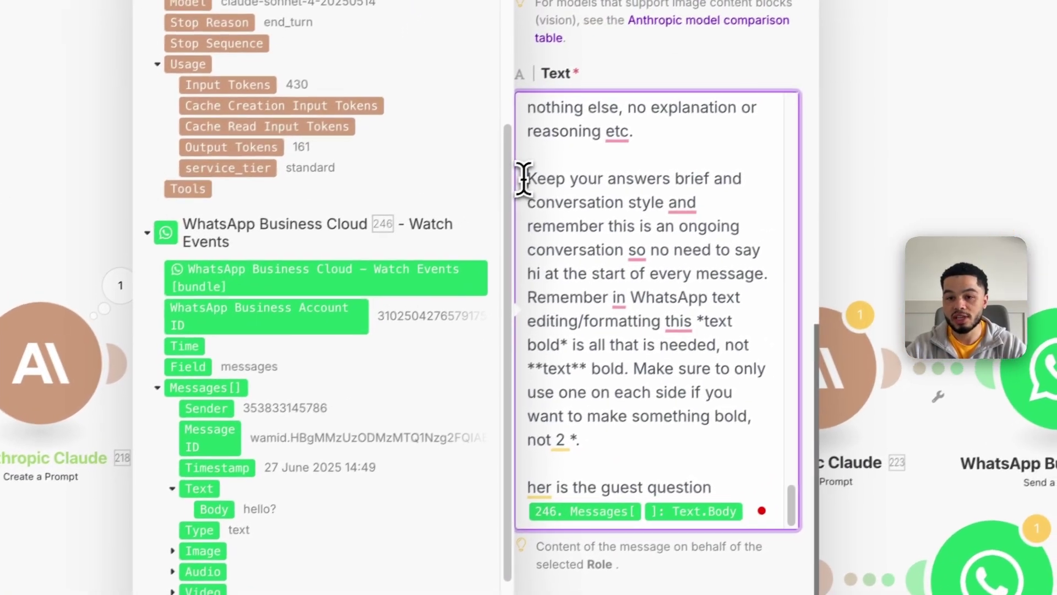
Highlight the brief-answer, no-greeting and WhatsApp bold formatting instructions in the prompt
left_click_drag(677, 84, 783, 104)
left_click_drag(621, 206, 583, 254)
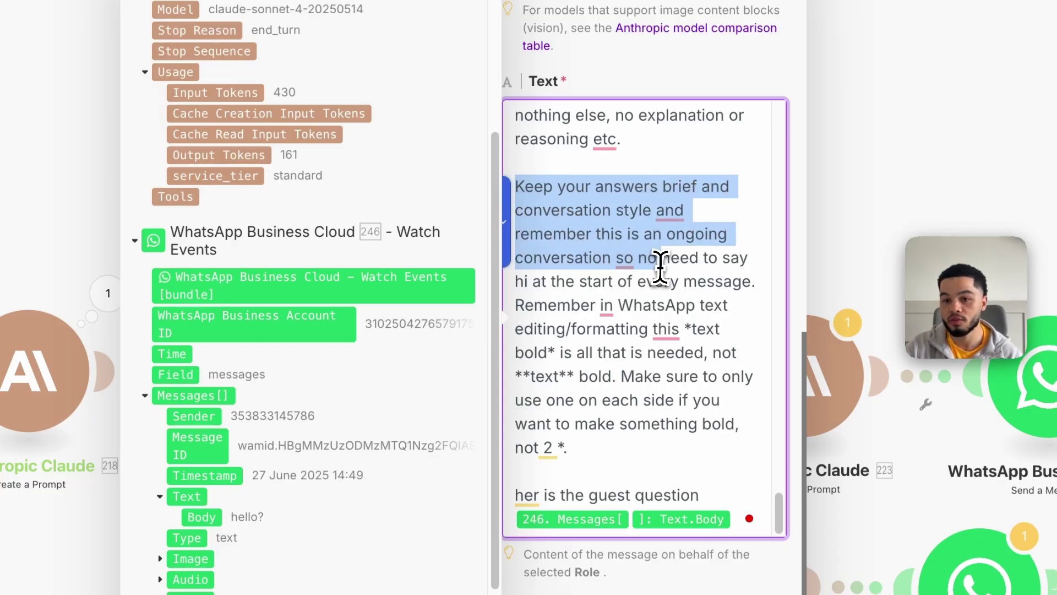
left_click_drag(683, 269, 613, 269)
left_click_drag(548, 292, 666, 396)
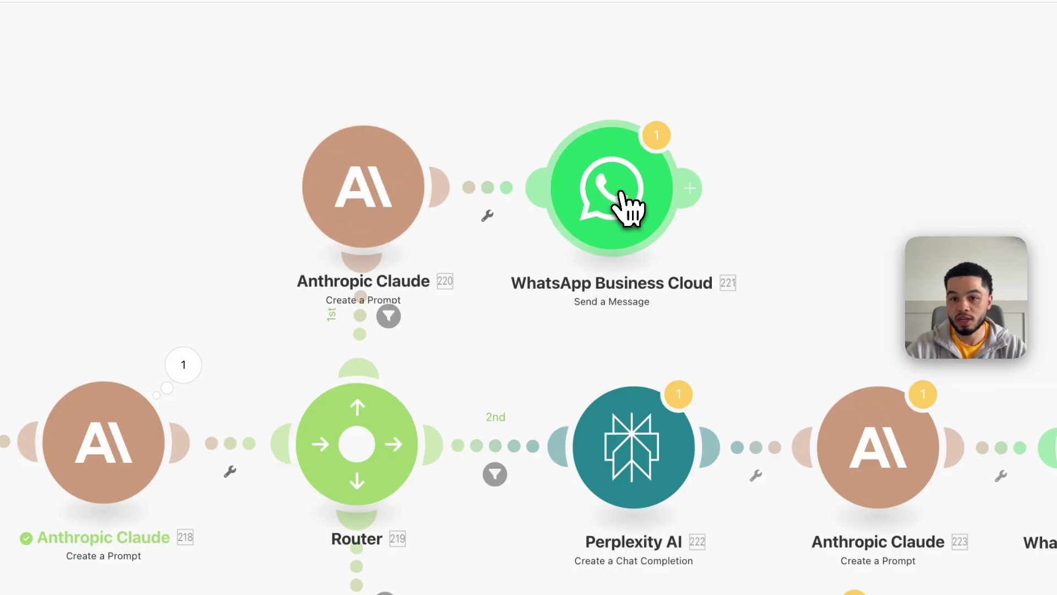
Open the WhatsApp reply after Claude 220 and delete an accidentally added WhatsApp module
left_click(626, 207)
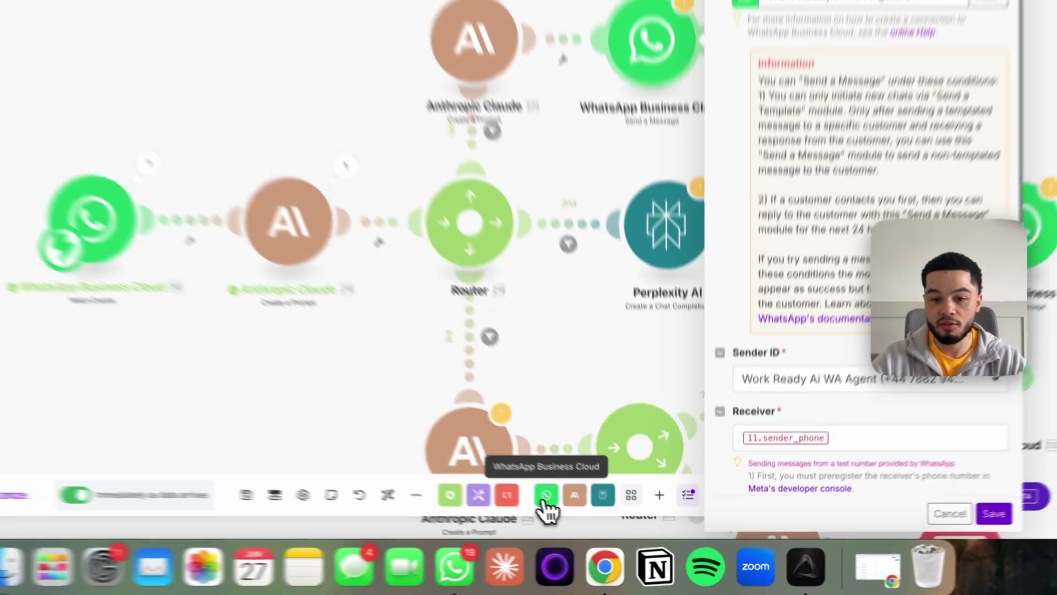
left_click(586, 511)
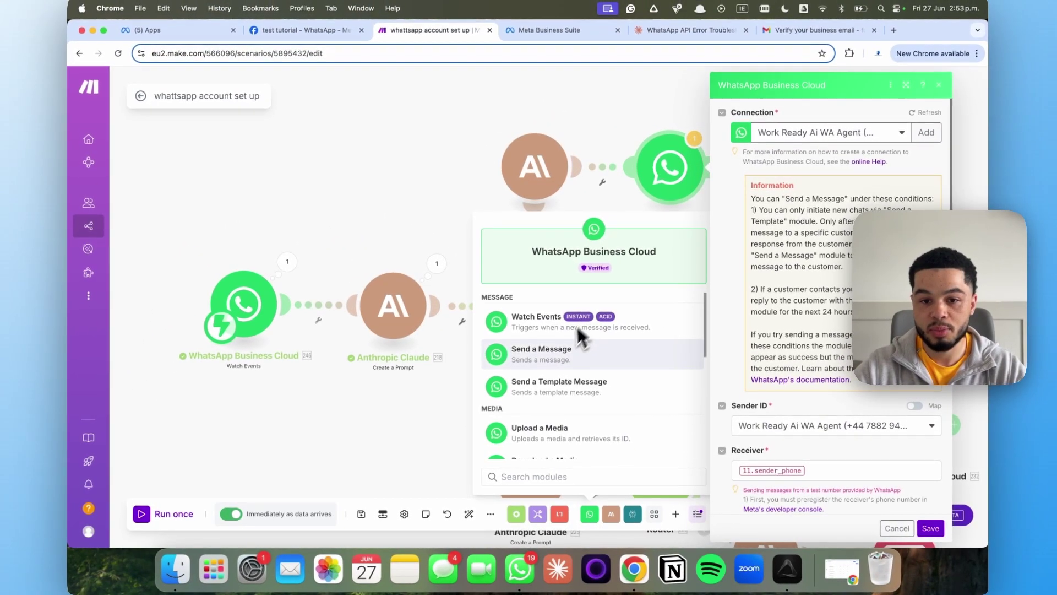
left_click(564, 355)
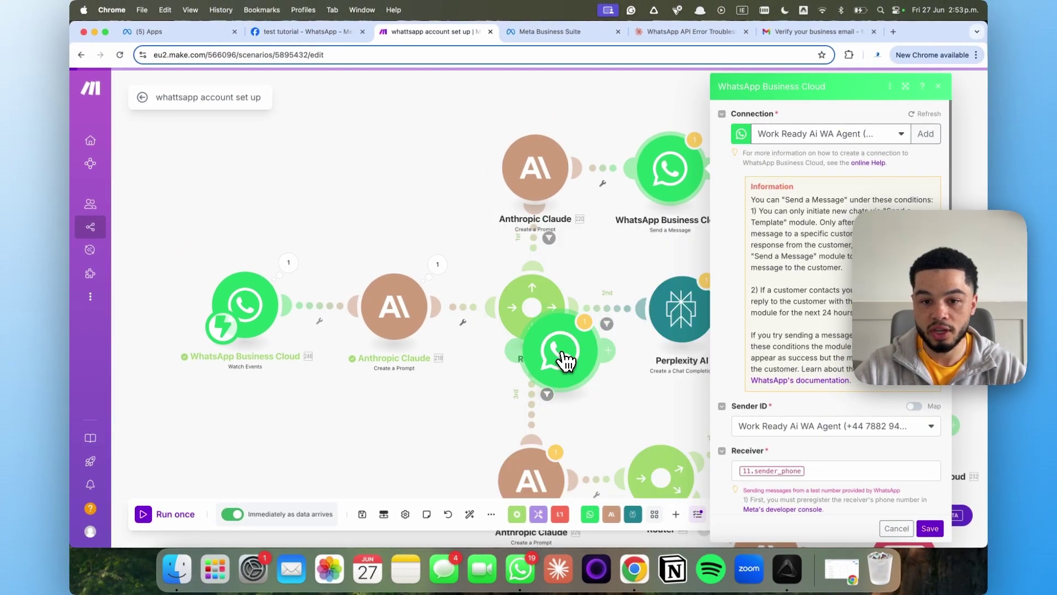
right_click(420, 166)
left_click(455, 276)
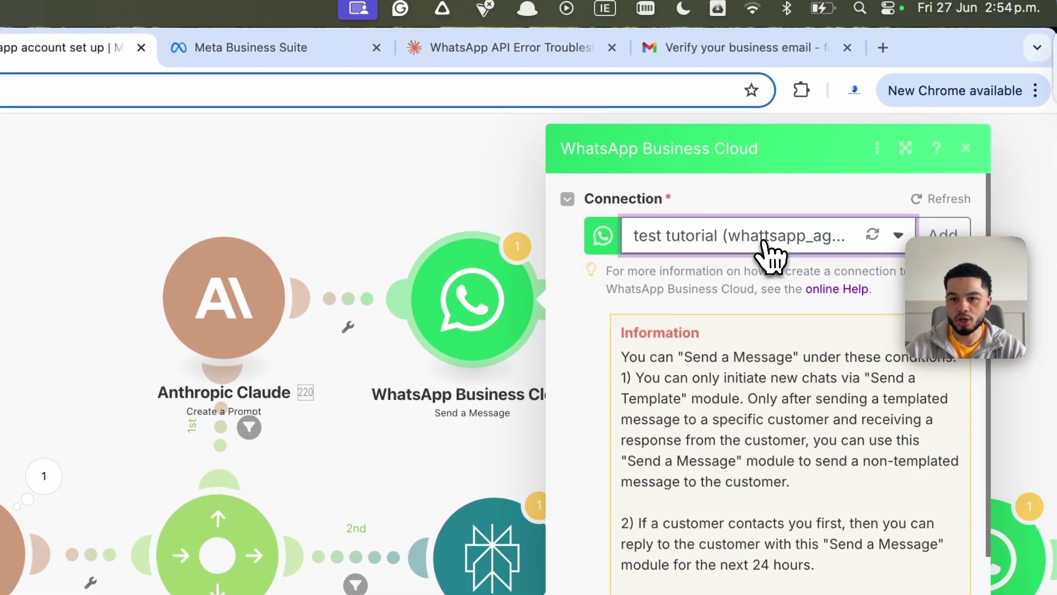
Keep the test tutorial connection, send from the Test Number, and clear the 11.sender_phone Receiver
left_click(764, 242)
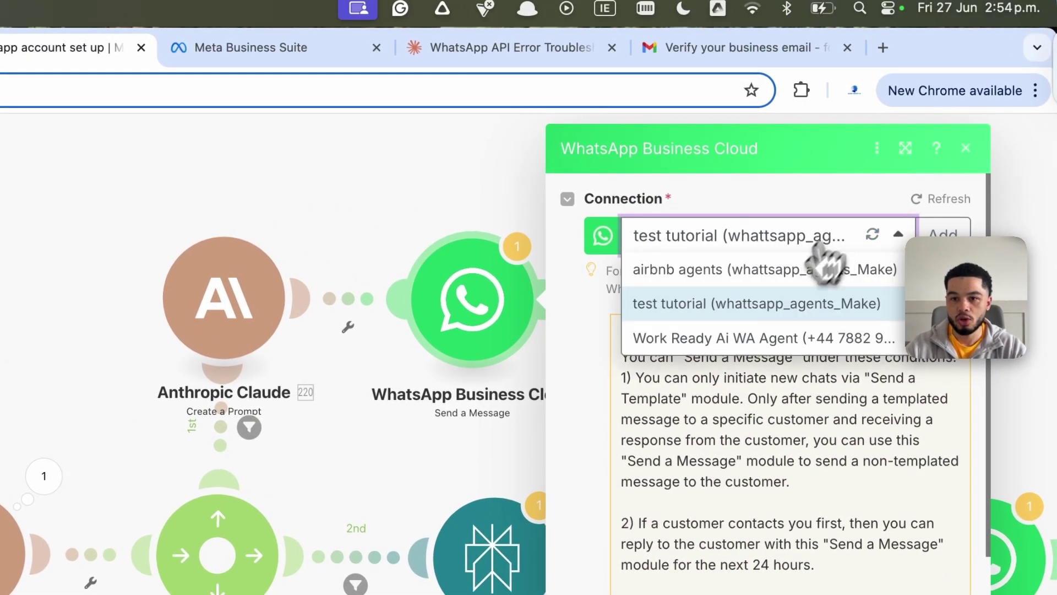
left_click(740, 308)
scroll(885, 467, "down", 5)
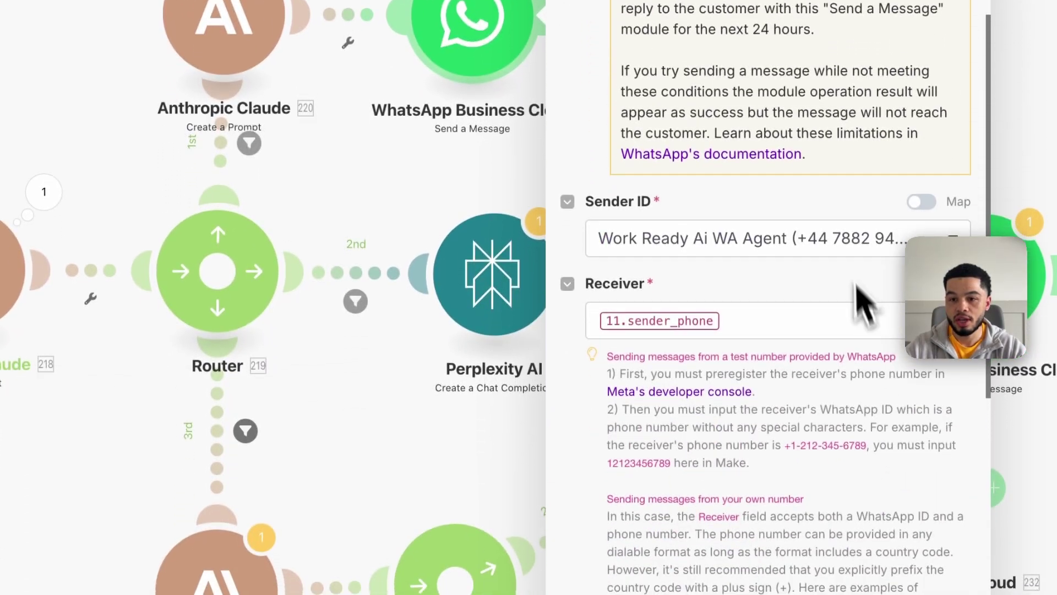
left_click(848, 242)
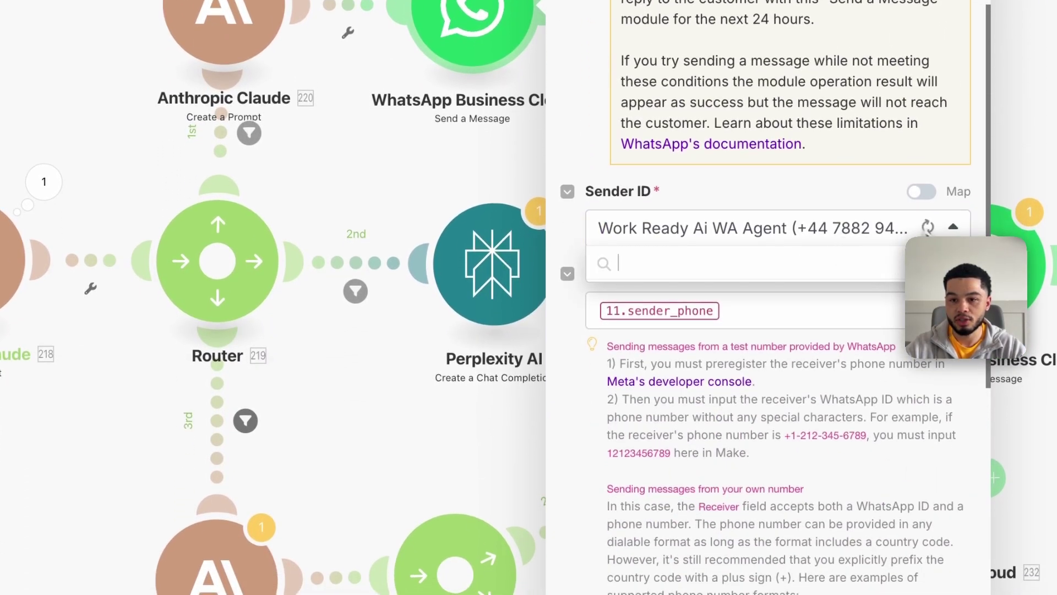
left_click(748, 300)
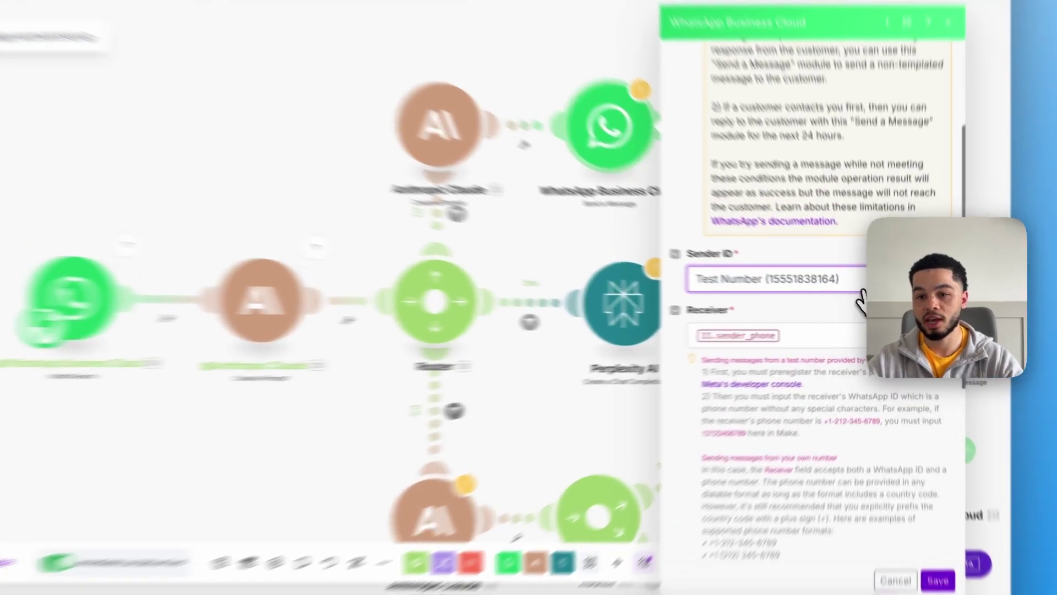
left_click(842, 289)
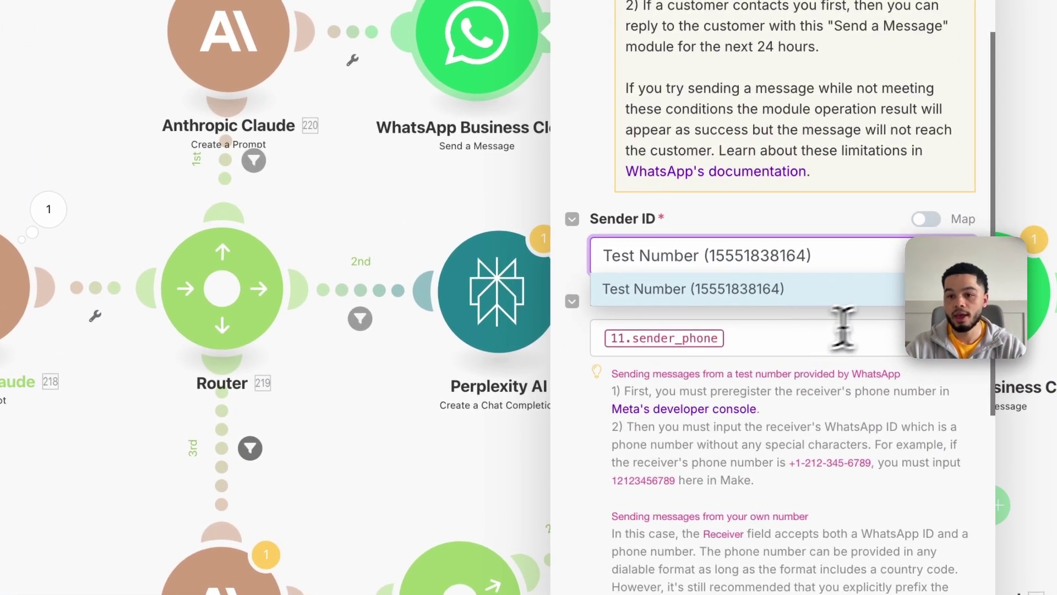
left_click(819, 252)
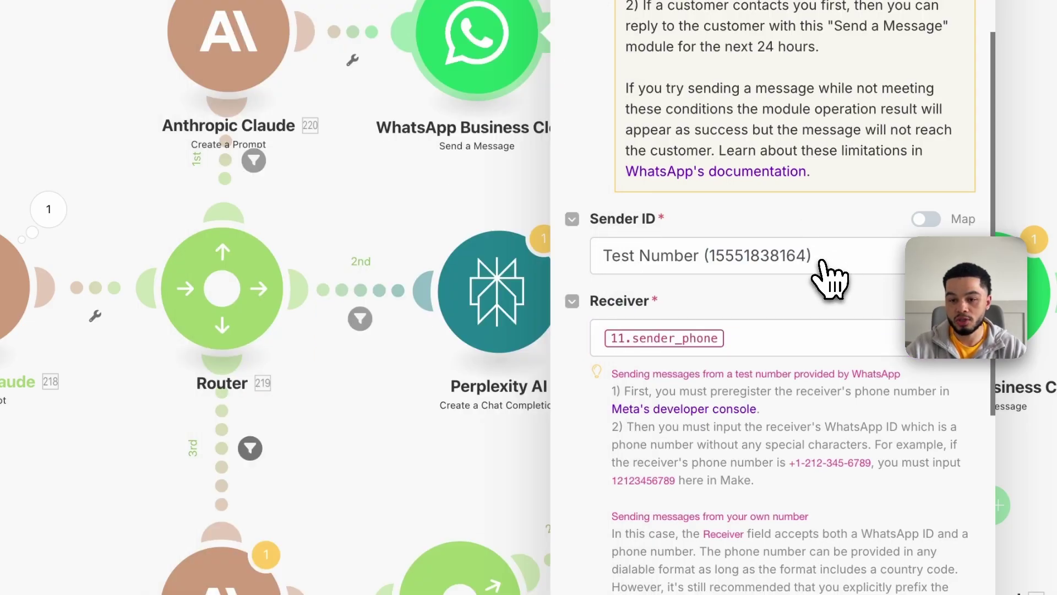
left_click(829, 278)
left_click(800, 338)
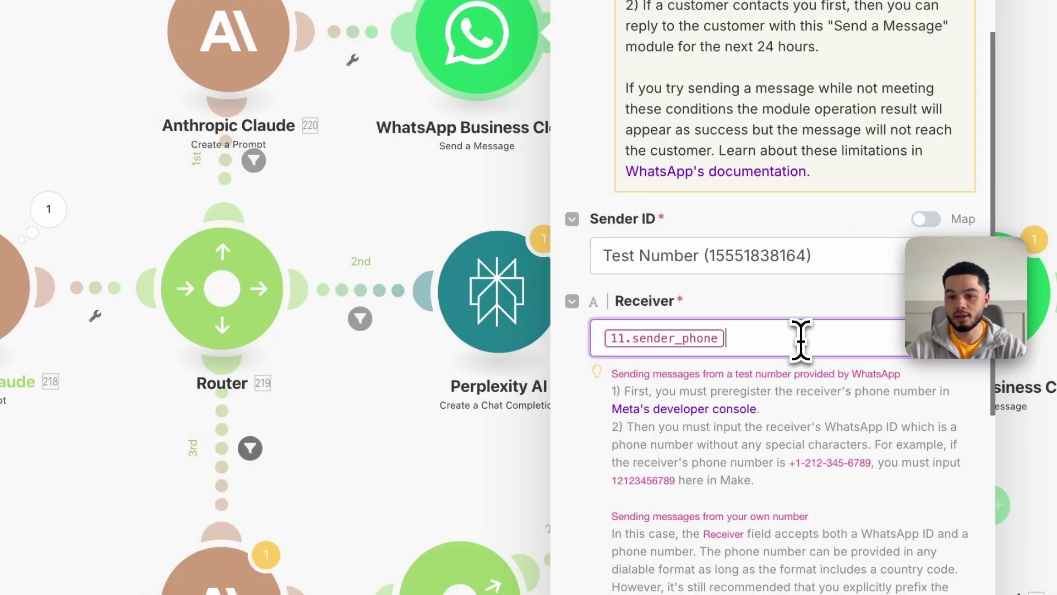
key("BackSpace")
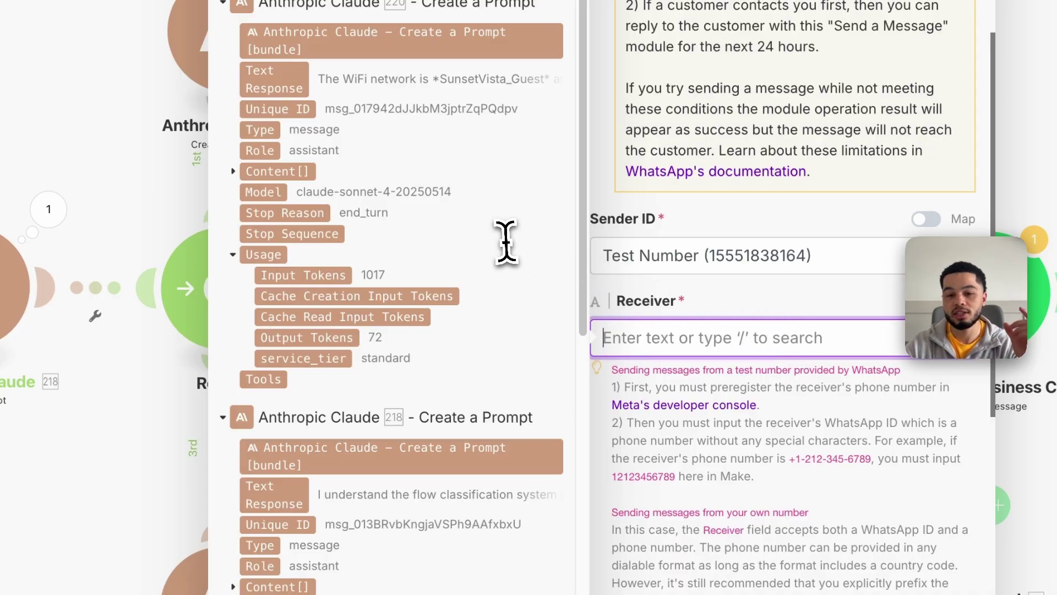
Map the incoming message's Contacts[] WhatsApp ID into the Receiver field
scroll(466, 318, "down", 10)
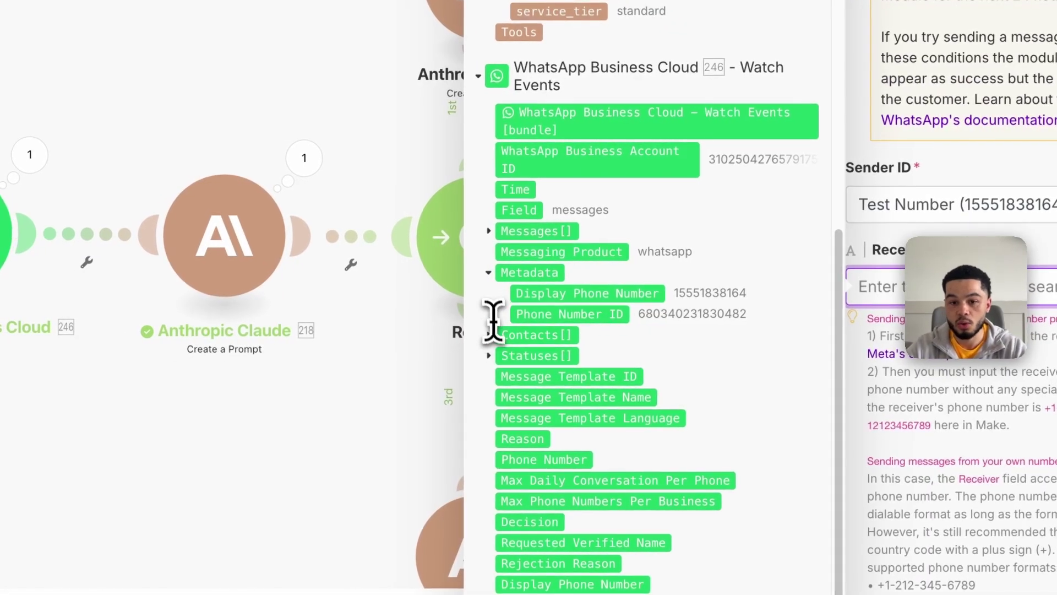
left_click(503, 230)
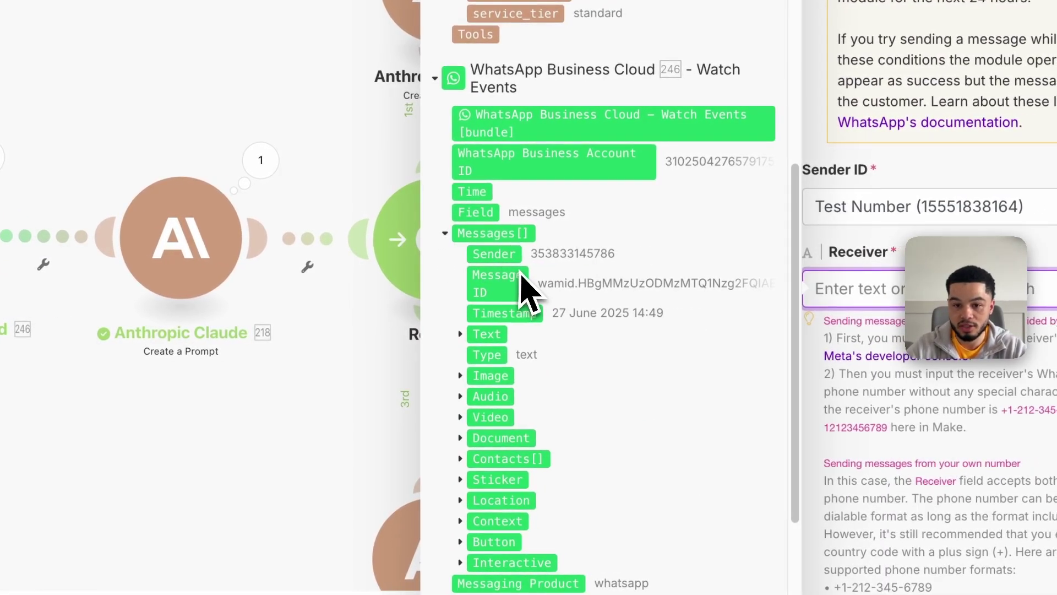
scroll(526, 289, "down", 4)
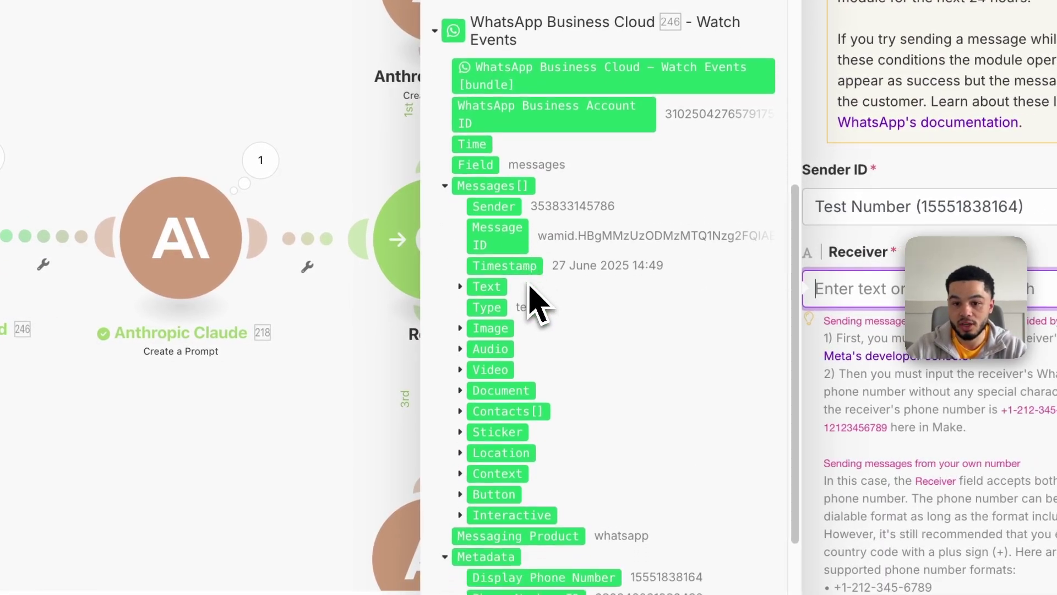
scroll(585, 441, "down", 1)
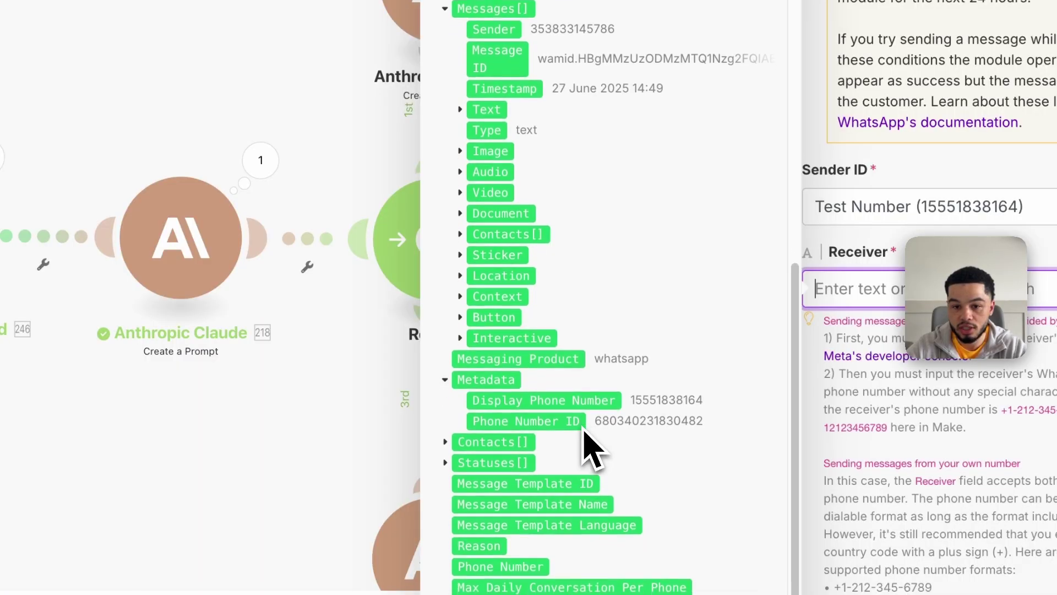
left_click(452, 414)
left_click(446, 490)
scroll(452, 441, "down", 4)
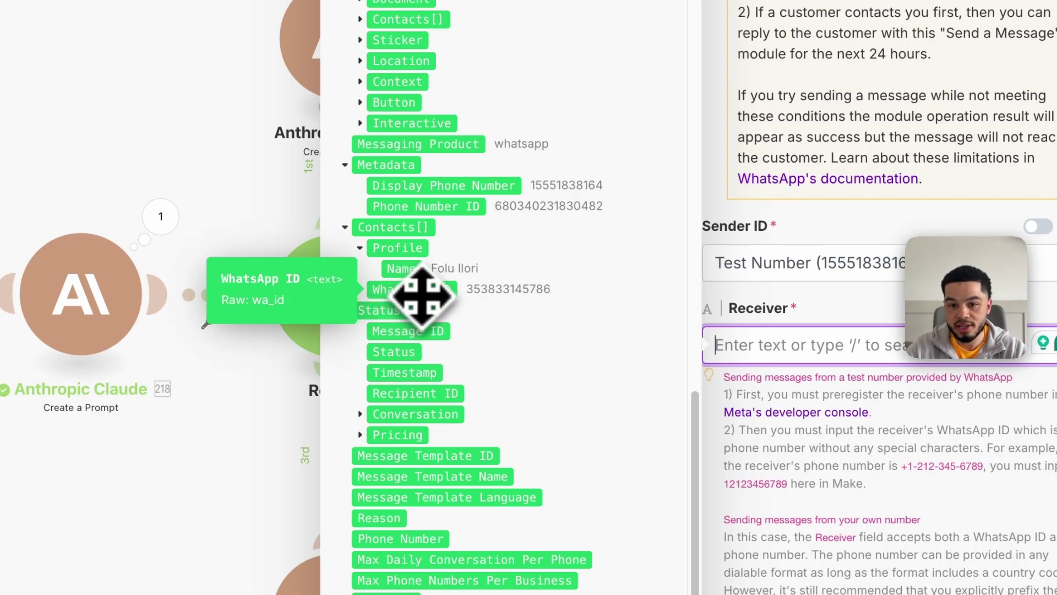
left_click_drag(422, 295, 715, 344)
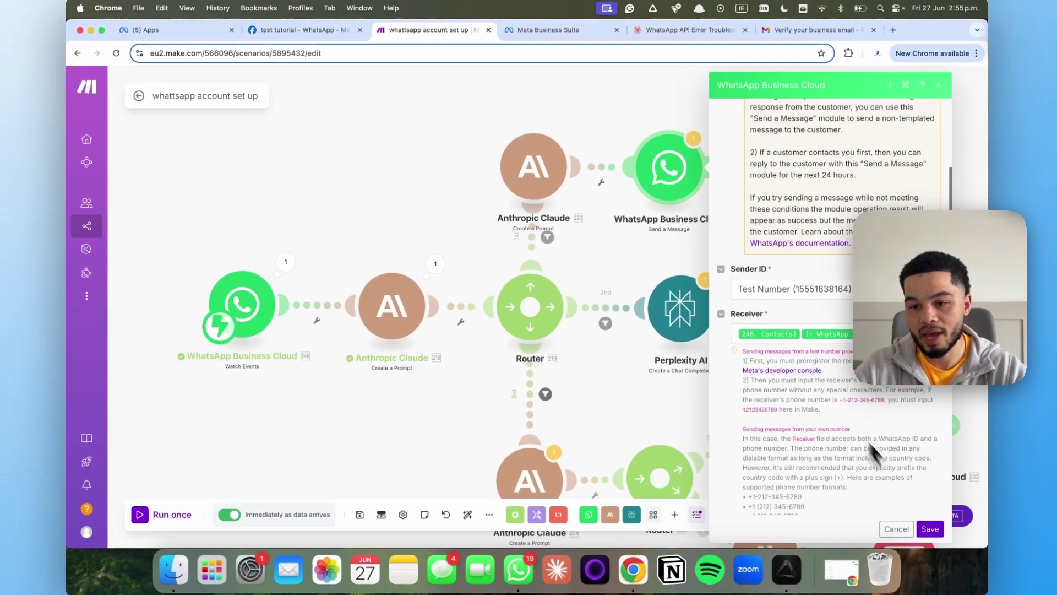
Set Message Type to Text with Claude 220's Text Response as the Body
scroll(824, 341, "down", 10)
left_click(798, 323)
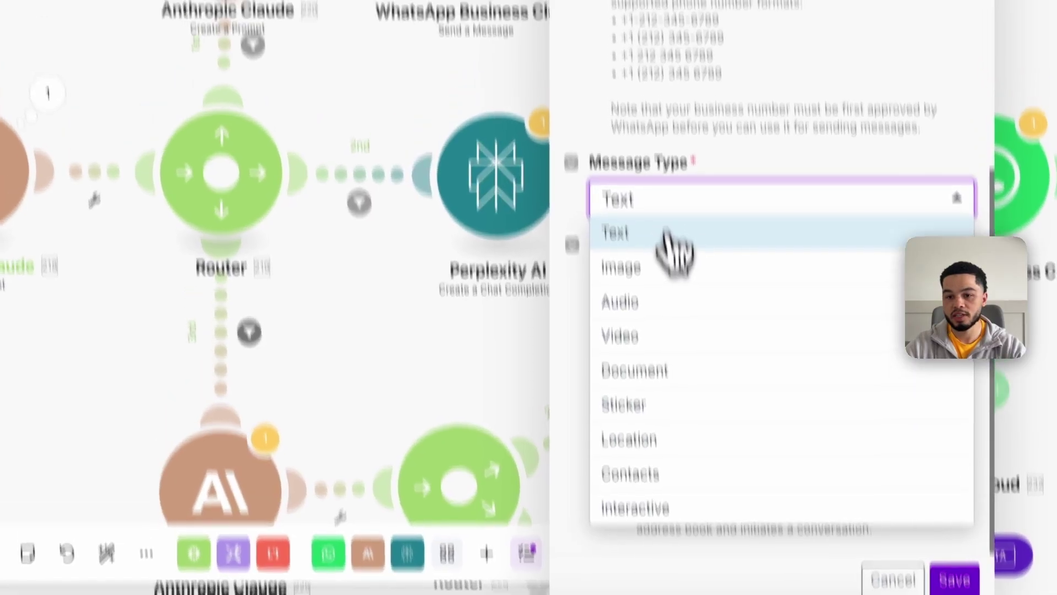
left_click(671, 178)
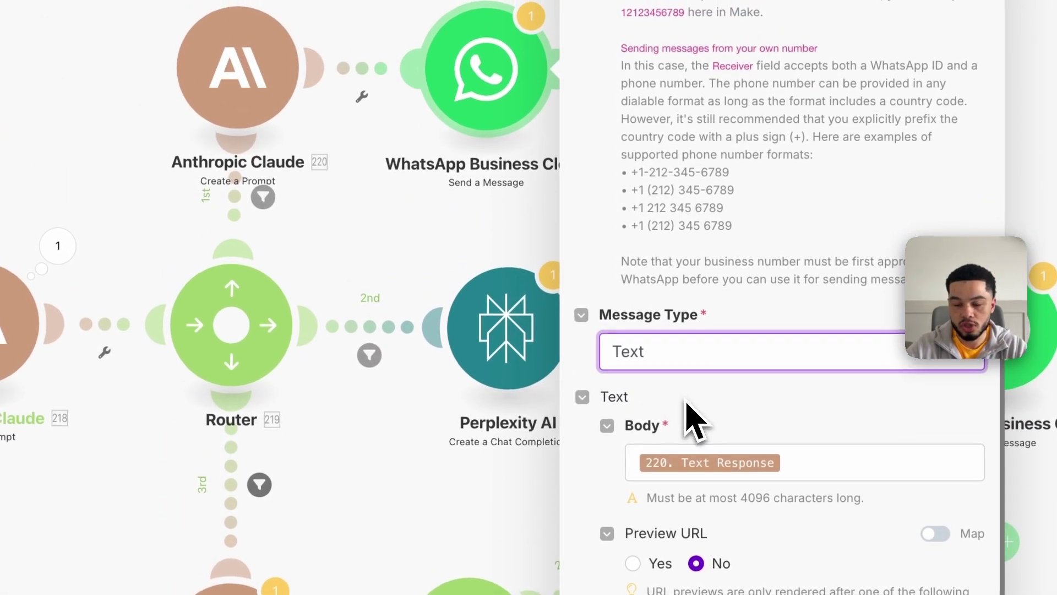
left_click(825, 463)
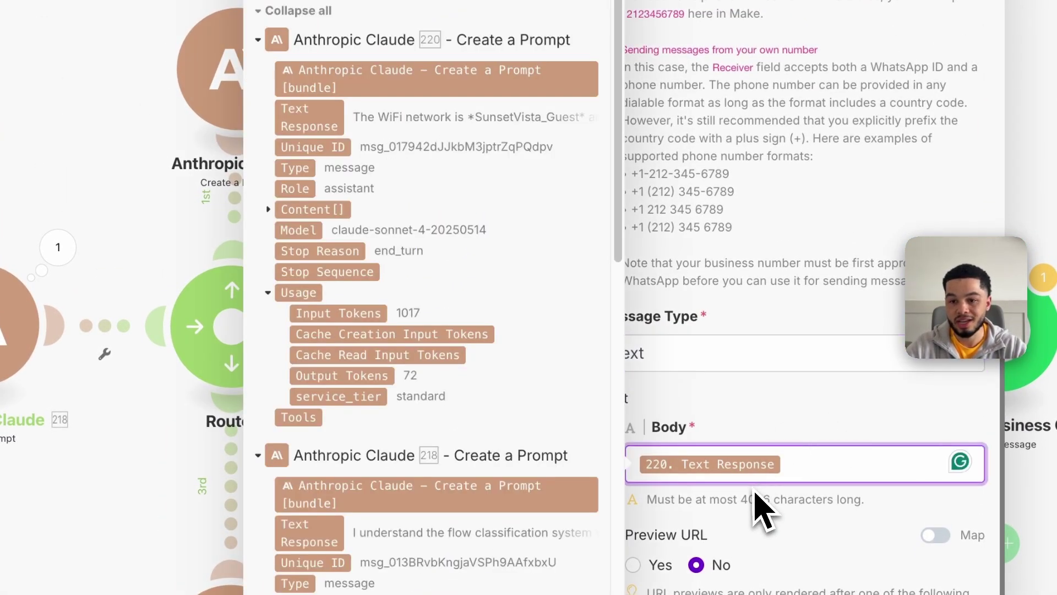
left_click(677, 389)
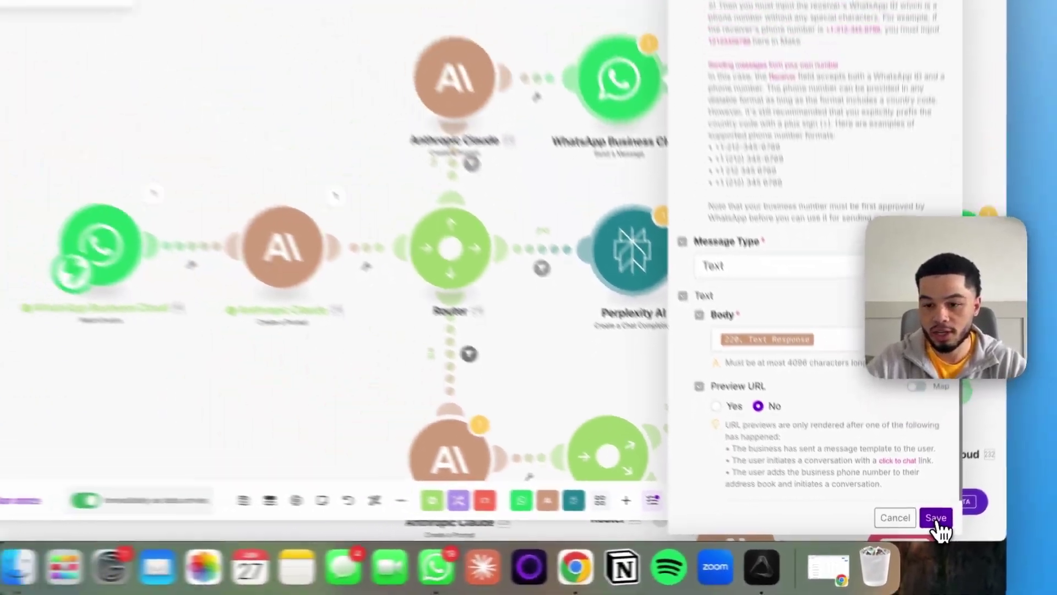
left_click(936, 517)
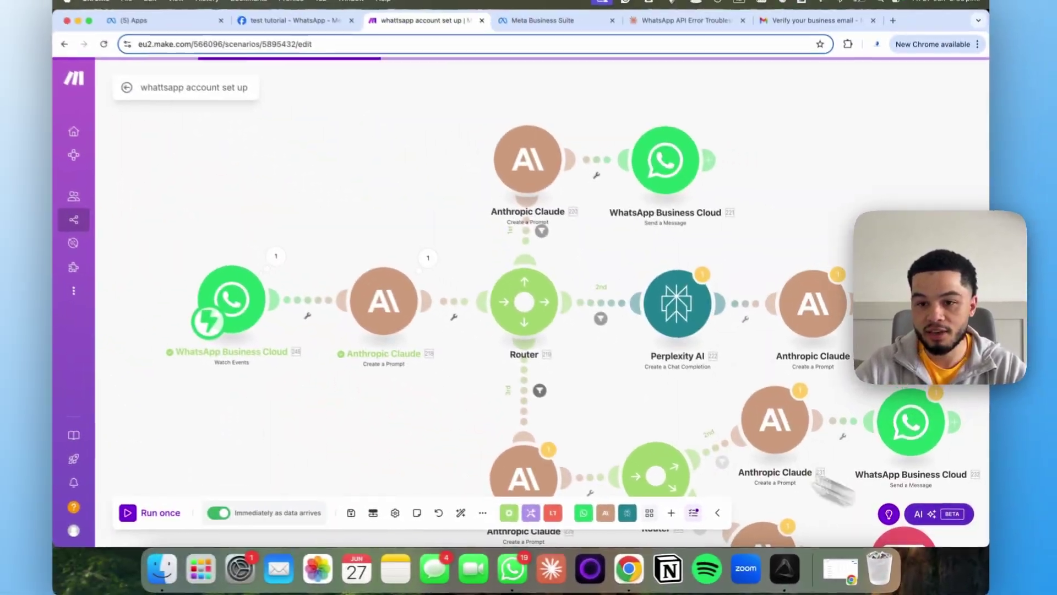
scroll(570, 363, "right", 3)
scroll(414, 256, "left", 3)
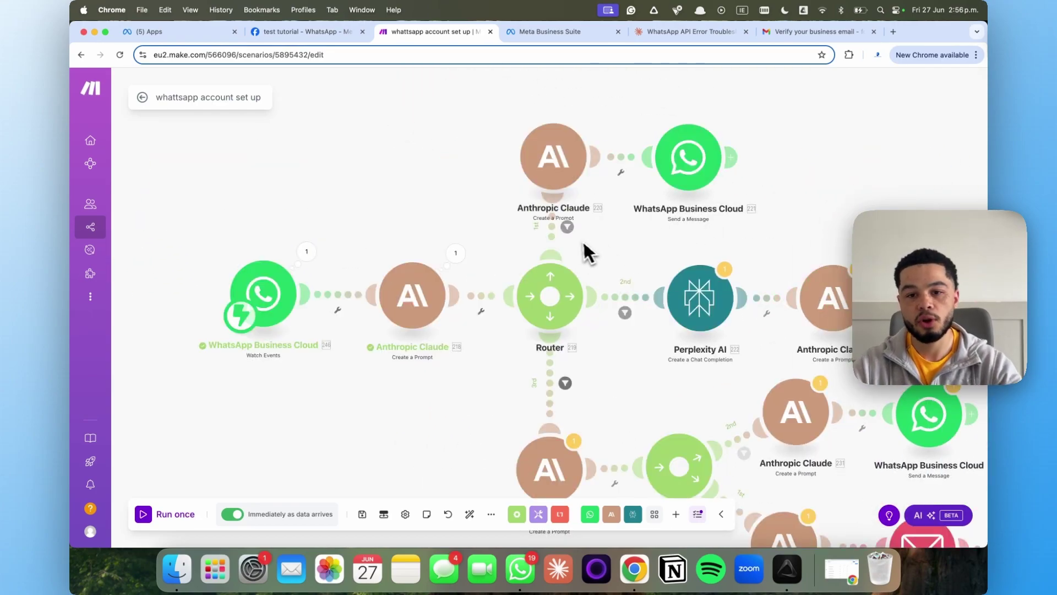
left_click(623, 299)
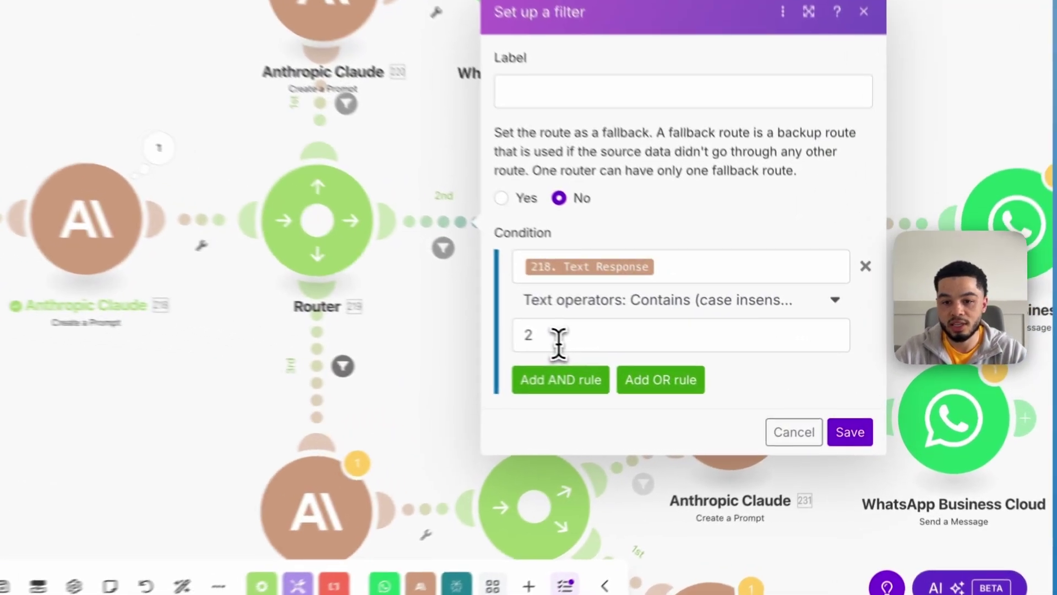
left_click(693, 365)
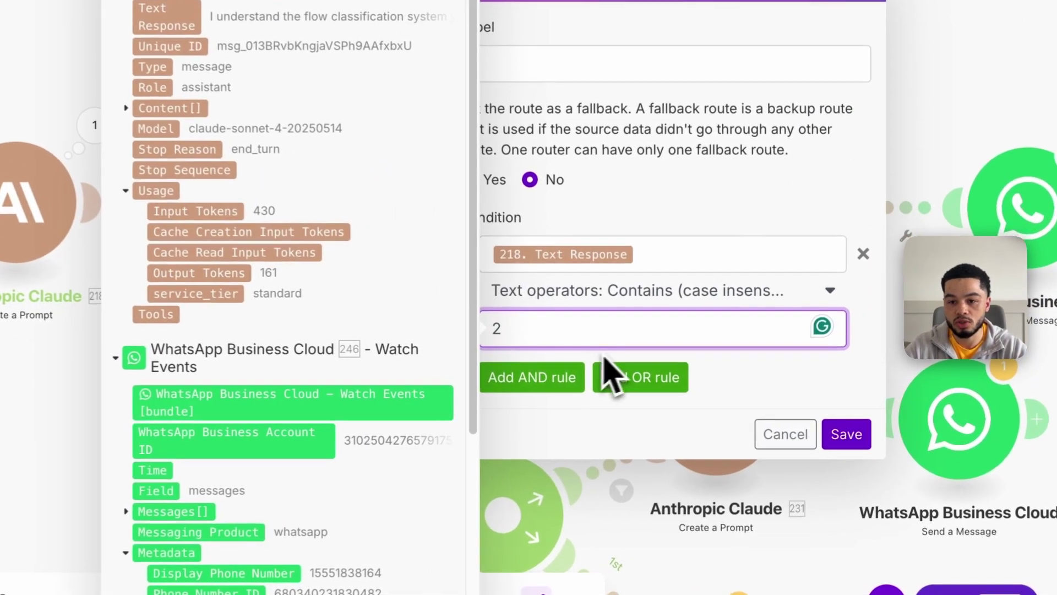
left_click(842, 435)
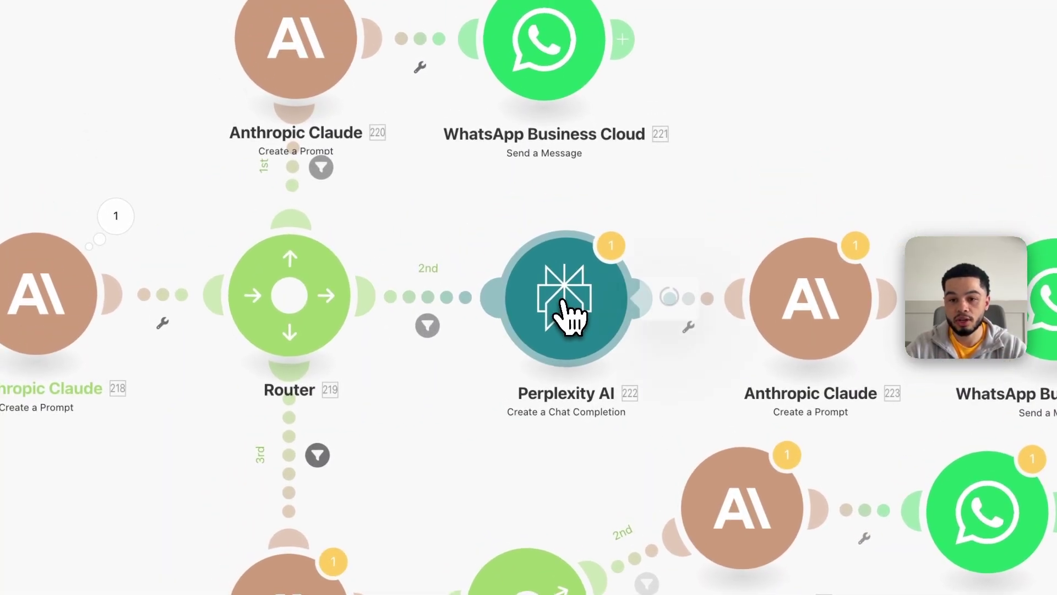
Insert the WhatsApp message Text.Body after '## Guest Question:' in the Perplexity AI prompt
left_click(544, 237)
scroll(861, 283, "down", 5)
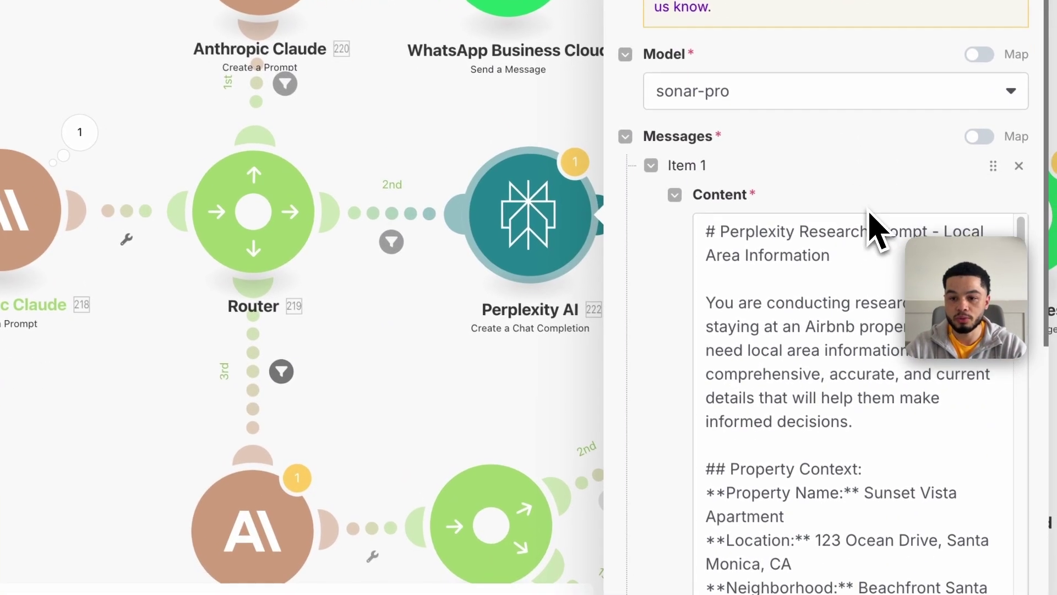
scroll(844, 223, "up", 1)
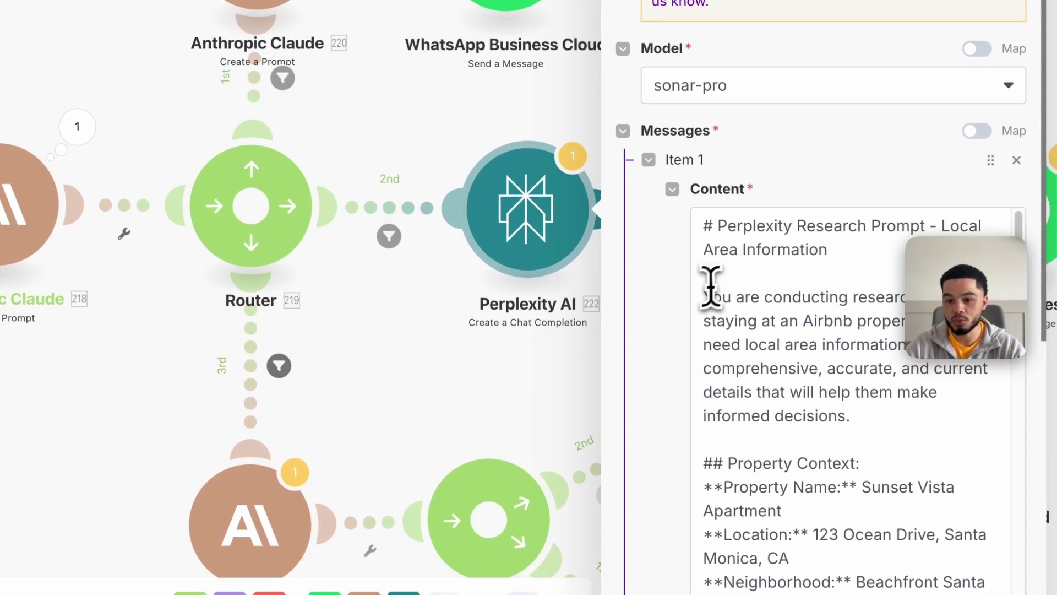
left_click_drag(699, 295, 793, 316)
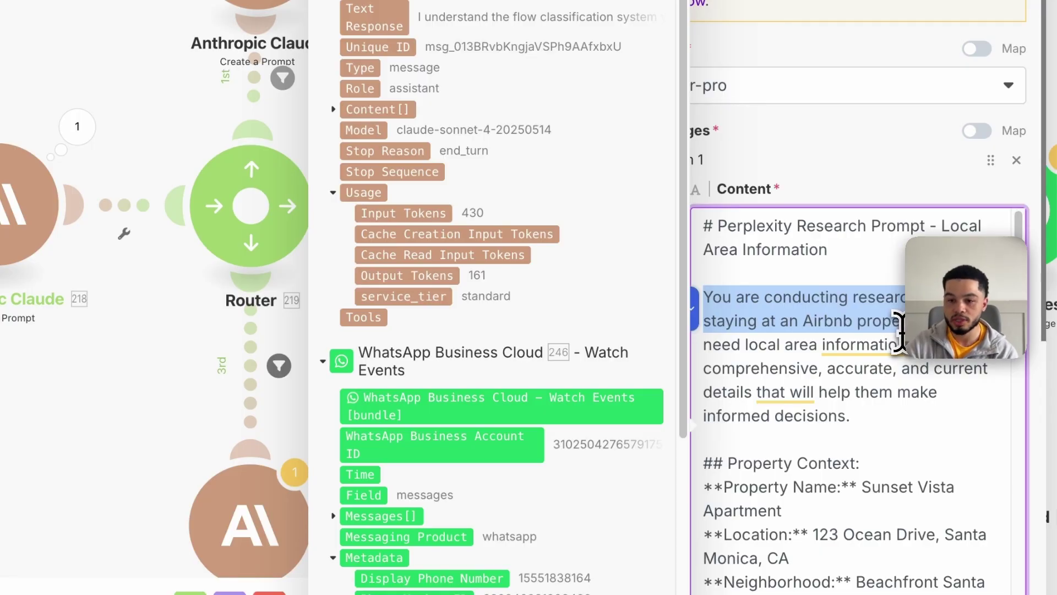
scroll(898, 330, "down", 3)
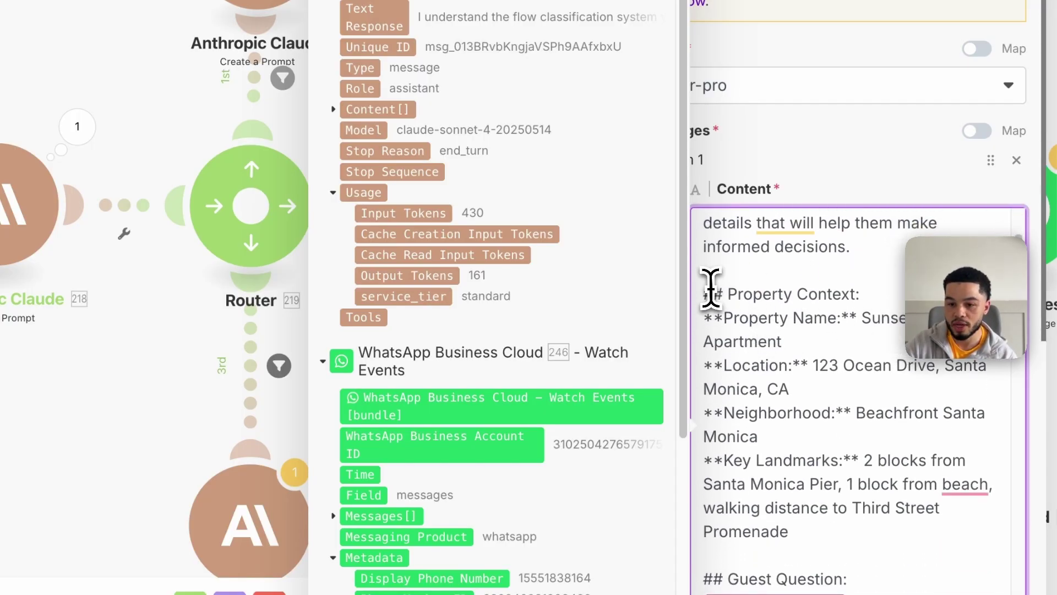
left_click_drag(903, 405, 903, 413)
scroll(906, 413, "down", 1)
left_click(889, 413)
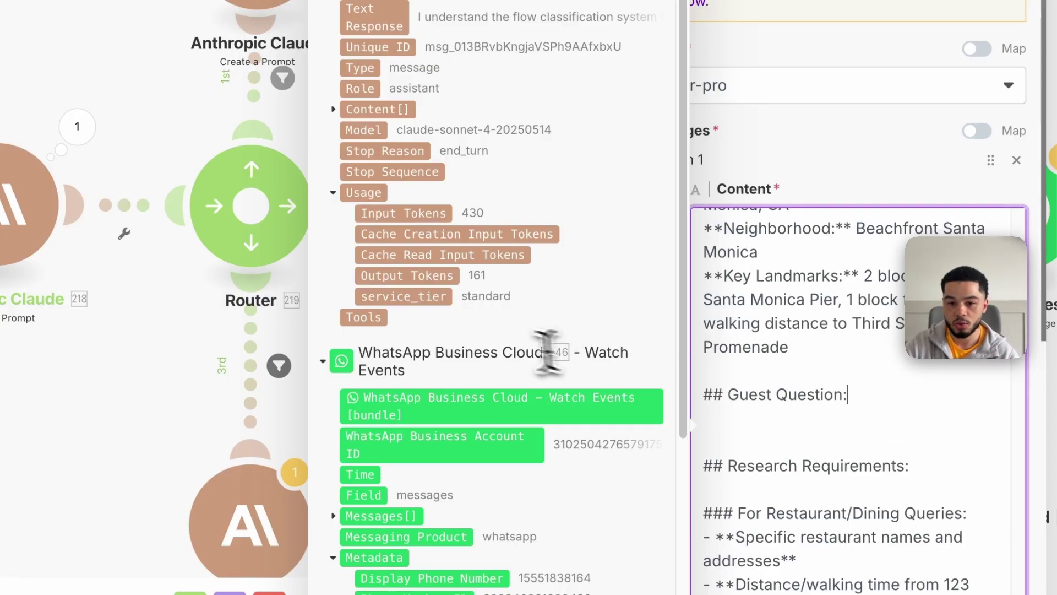
scroll(556, 352, "down", 5)
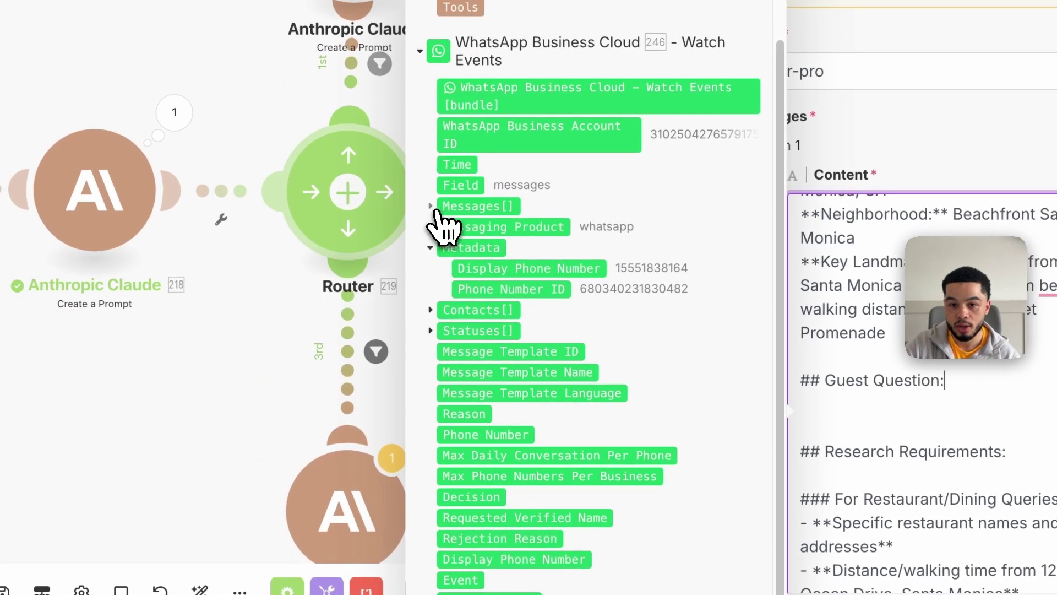
left_click(436, 208)
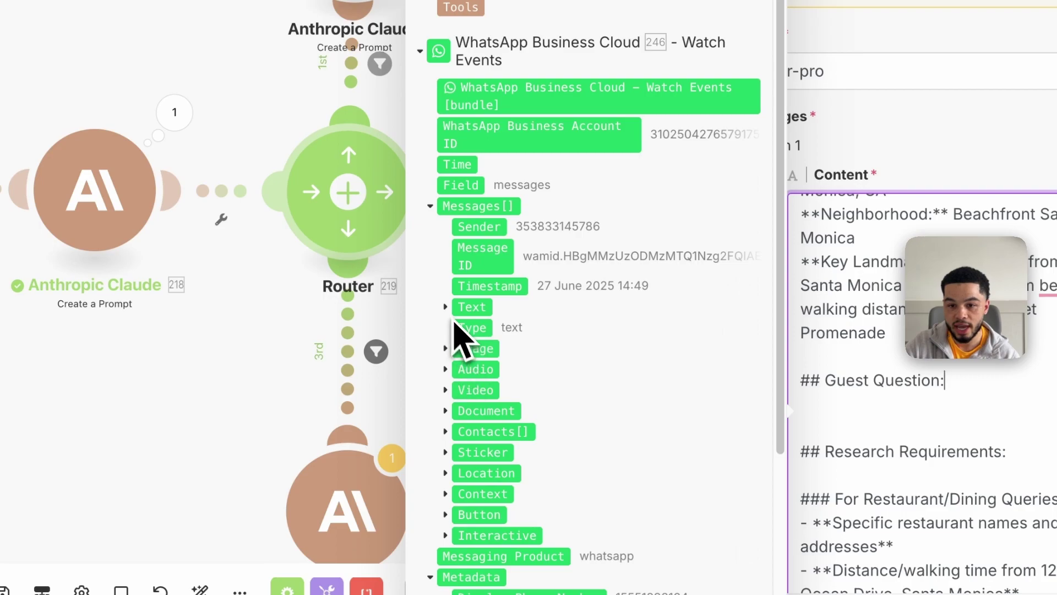
left_click(446, 306)
left_click(489, 326)
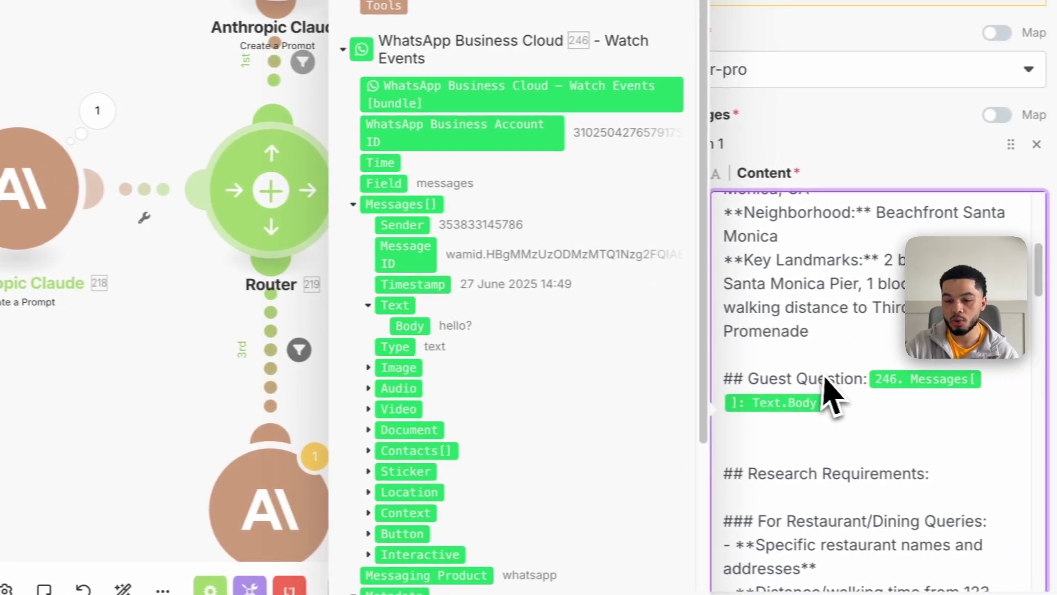
Review the prompt's Research Requirements section and save the Perplexity AI module
scroll(883, 388, "down", 5)
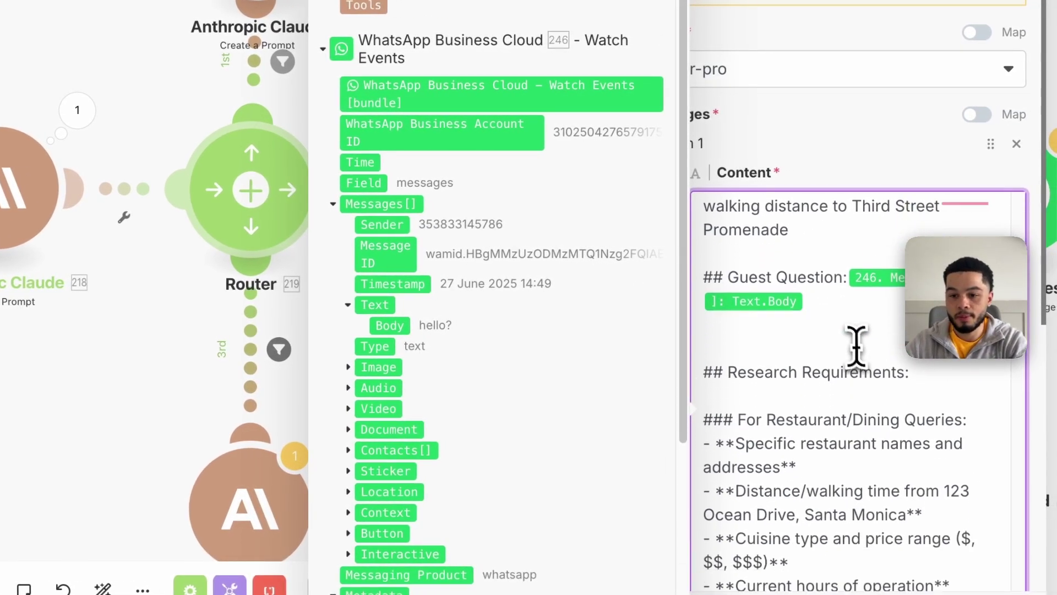
scroll(831, 283, "up", 1)
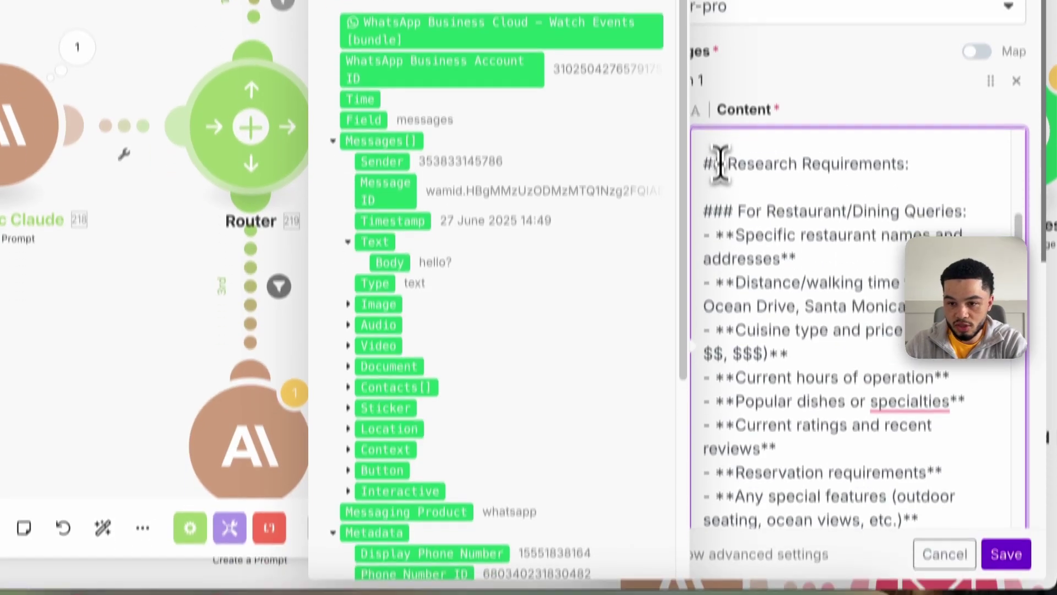
left_click_drag(722, 227, 876, 298)
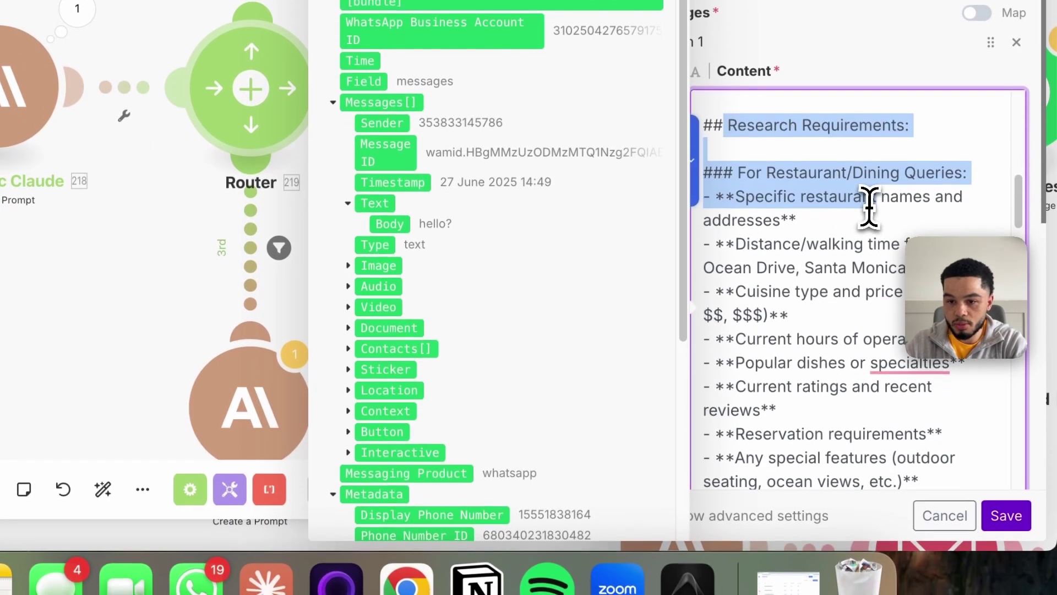
scroll(832, 284, "down", 10)
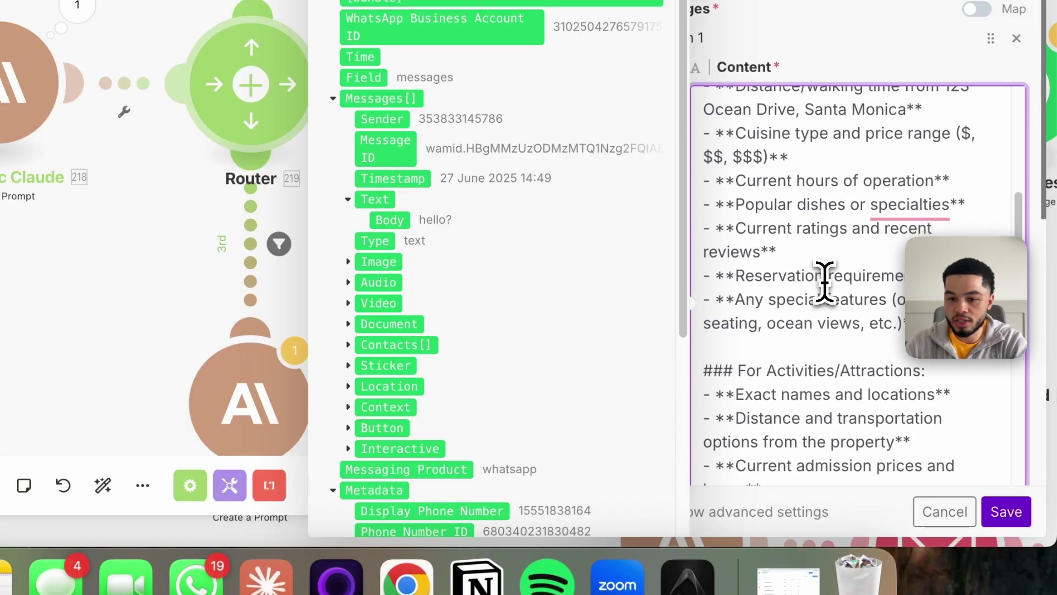
scroll(813, 167, "down", 12)
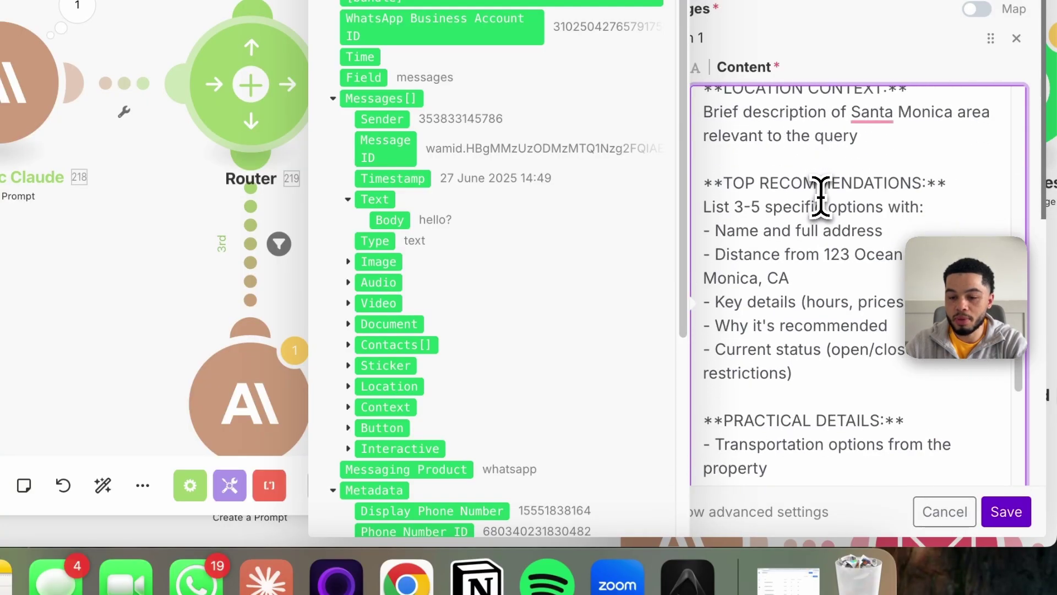
scroll(827, 230, "down", 3)
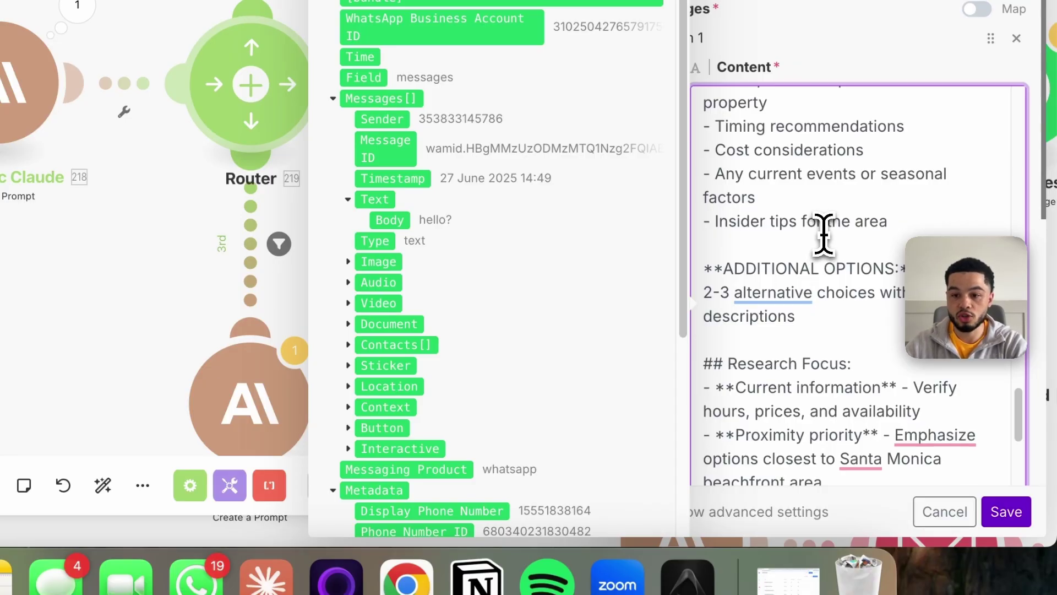
scroll(829, 239, "down", 12)
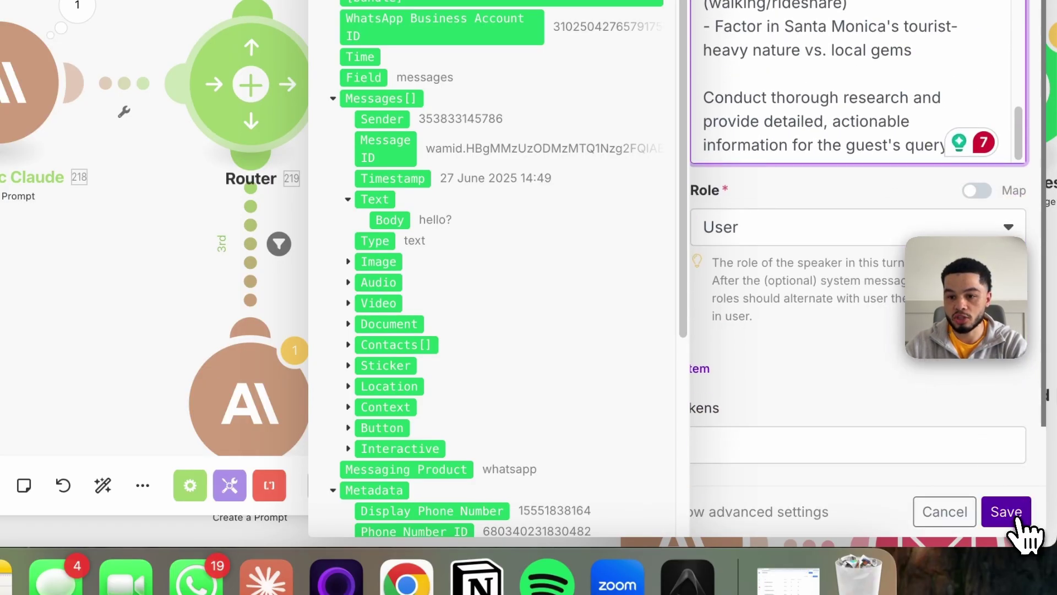
left_click(1017, 520)
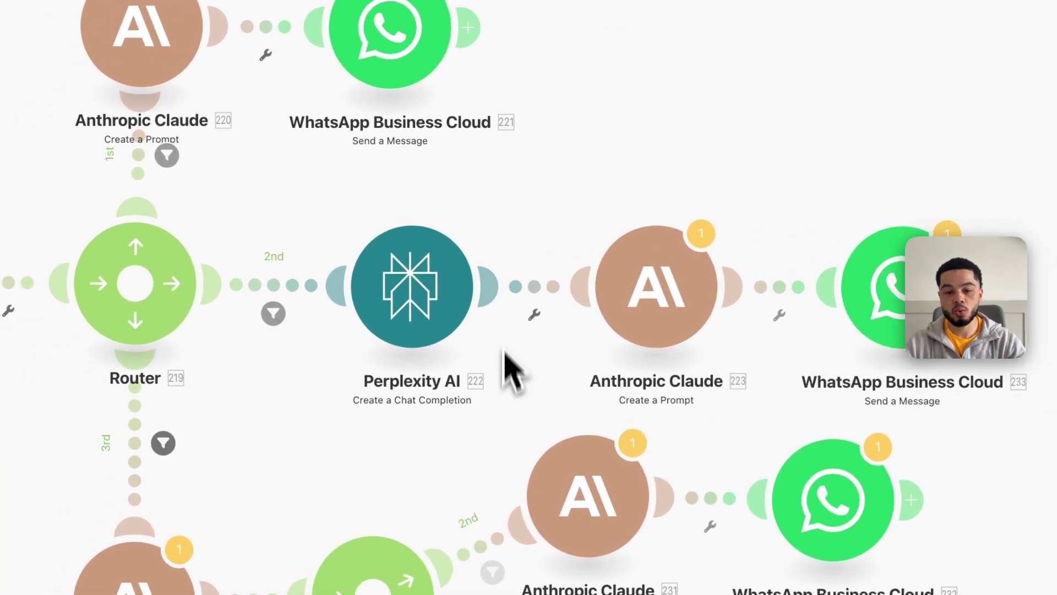
Delete the 11.message_content pill from the guest question in the Claude 223 prompt
left_click(655, 319)
scroll(765, 358, "down", 10)
scroll(757, 349, "down", 5)
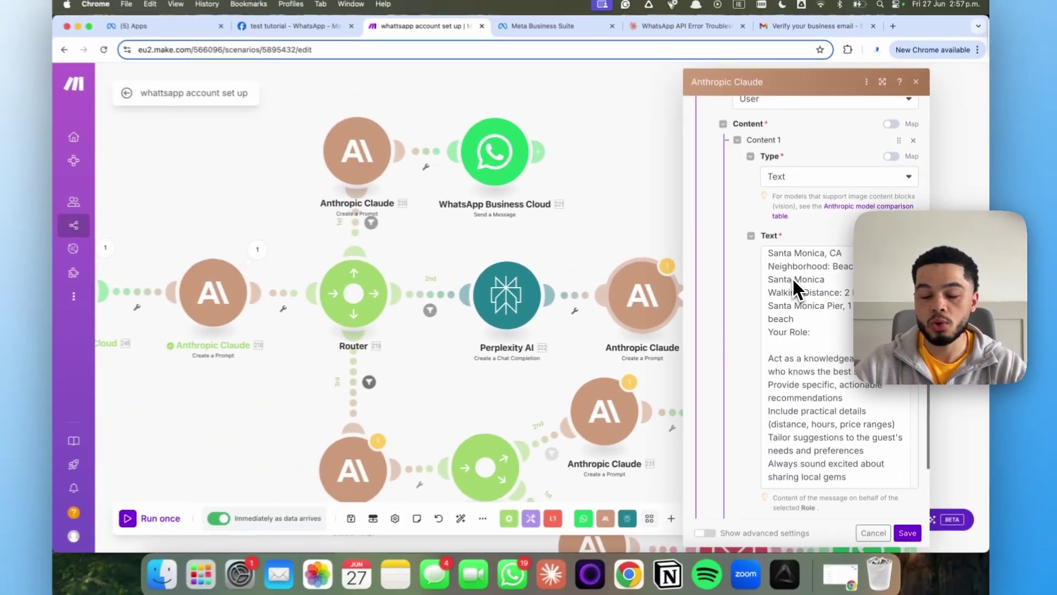
scroll(792, 277, "down", 5)
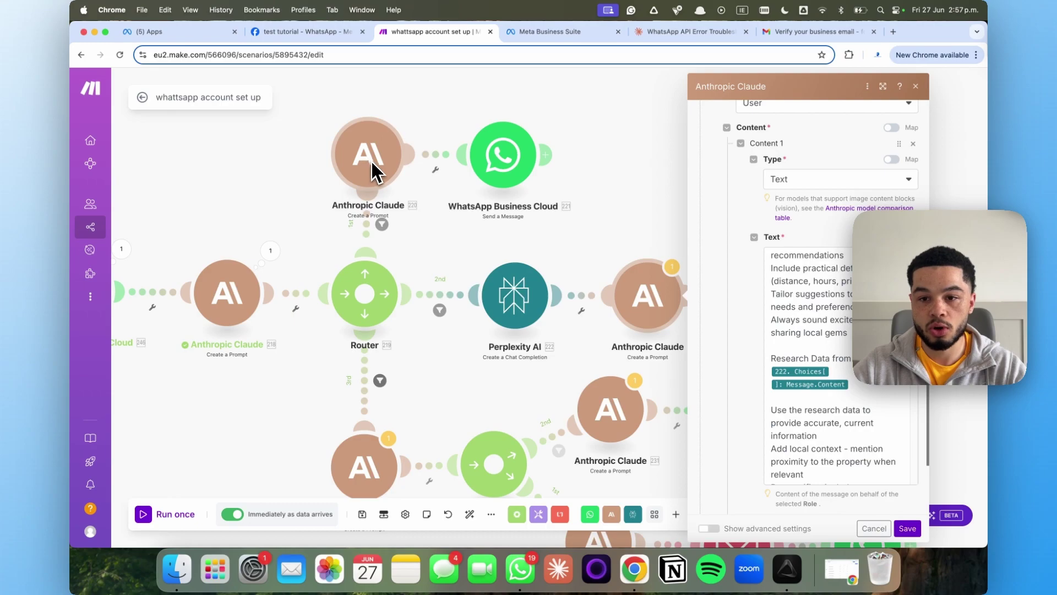
left_click_drag(874, 392, 771, 359)
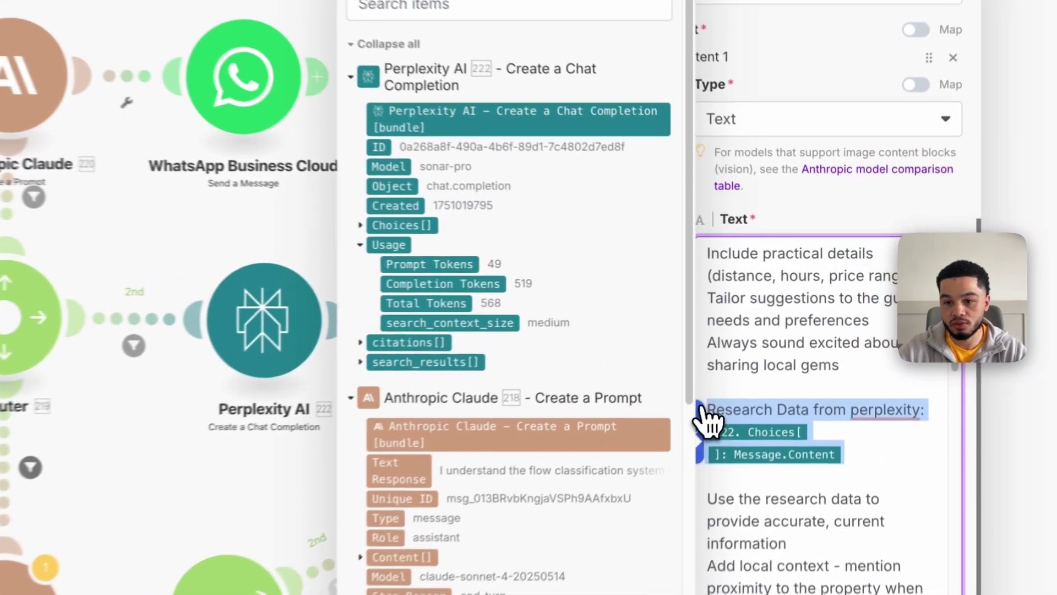
scroll(867, 374, "down", 5)
scroll(874, 471, "down", 15)
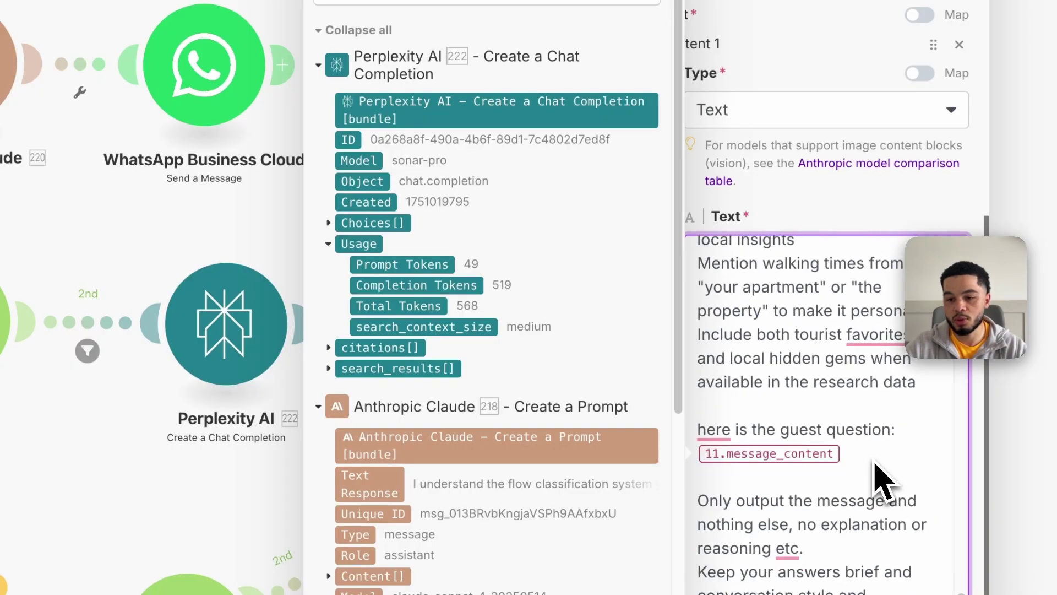
scroll(884, 482, "down", 6)
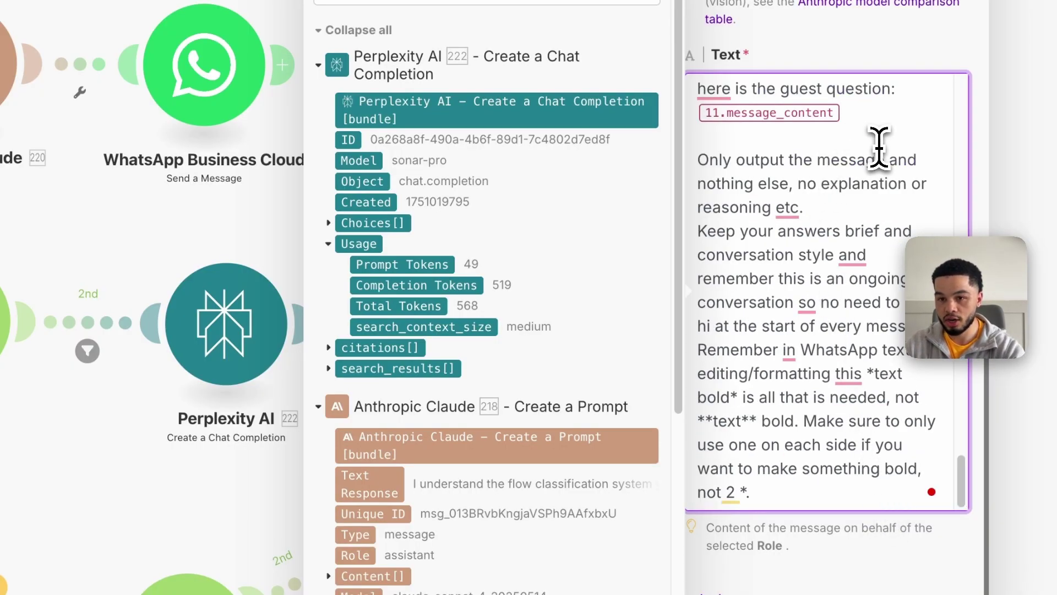
left_click(879, 146)
key("BackSpace")
key("BackSpace")
Insert the WhatsApp Messages[] Text.Body in its place and save Claude 223
scroll(512, 451, "down", 10)
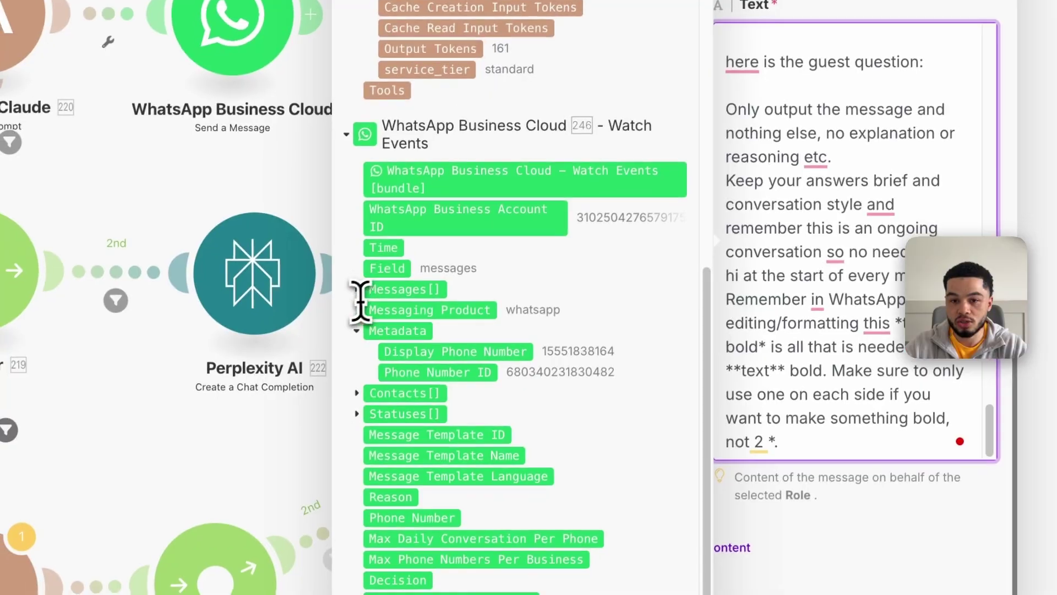
left_click(342, 340)
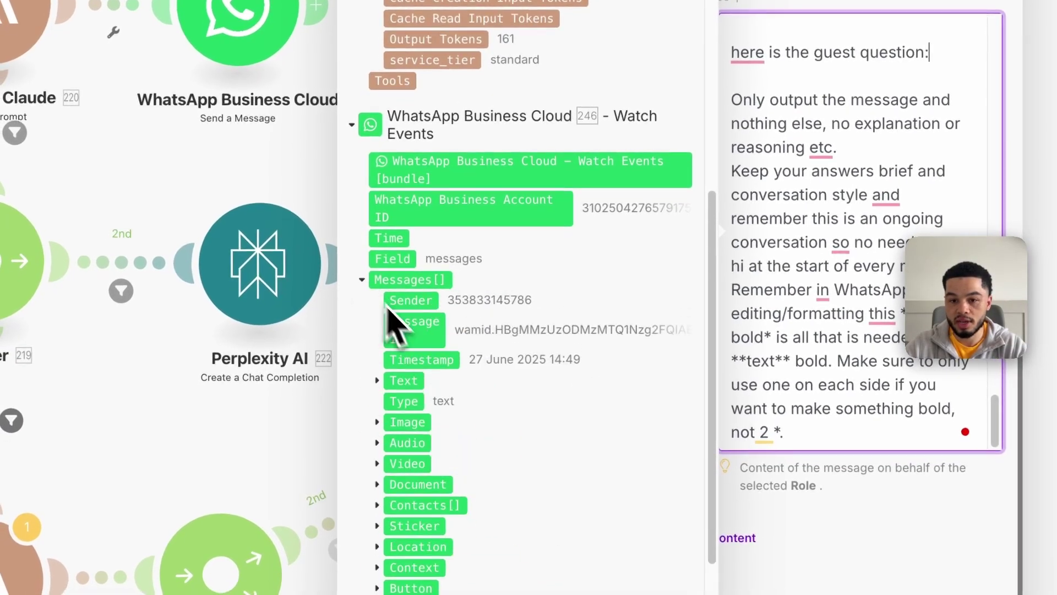
left_click(378, 384)
left_click(415, 406)
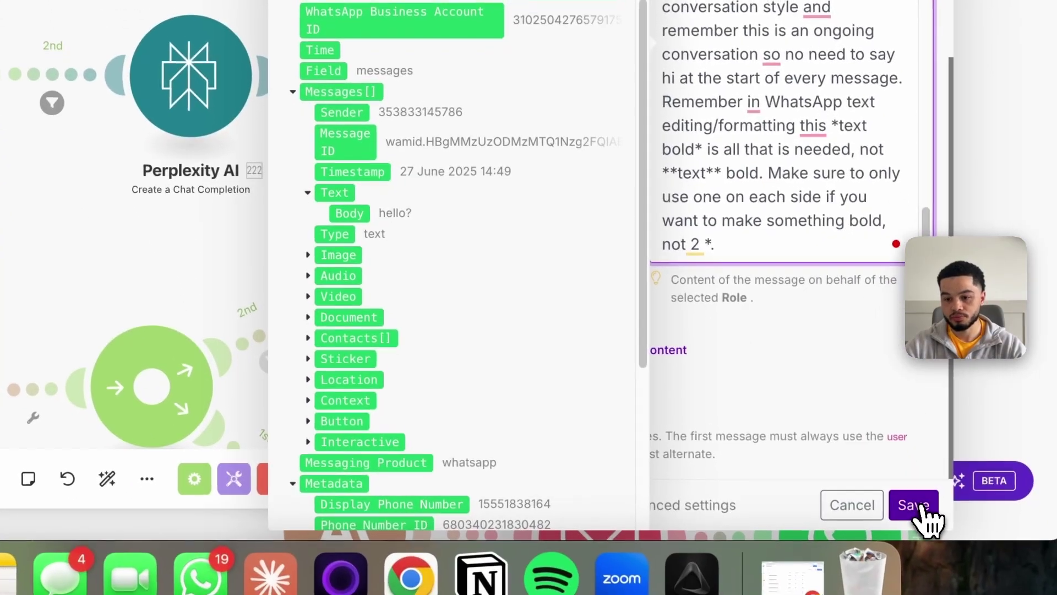
left_click(910, 503)
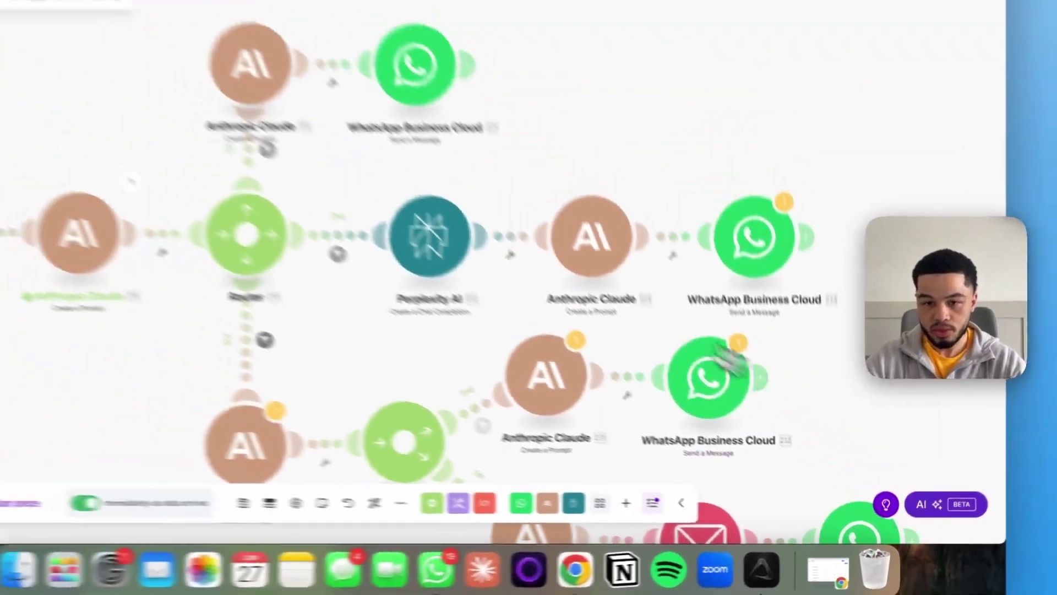
left_click(797, 280)
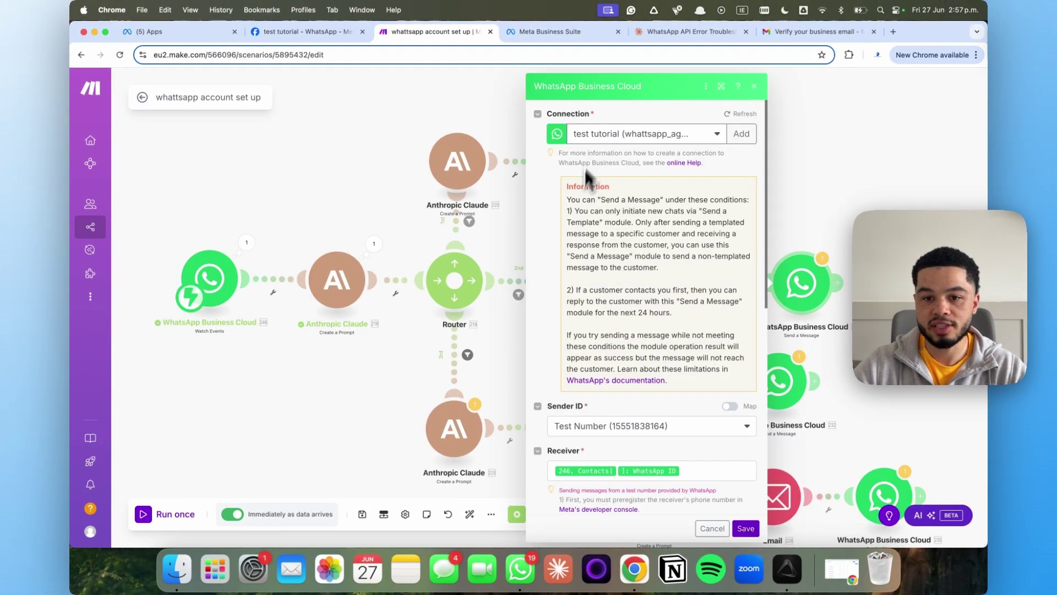
Keep Text as message type, swap the Body's 220.textResponse for Claude 223's Text Response, and save
scroll(656, 356, "down", 5)
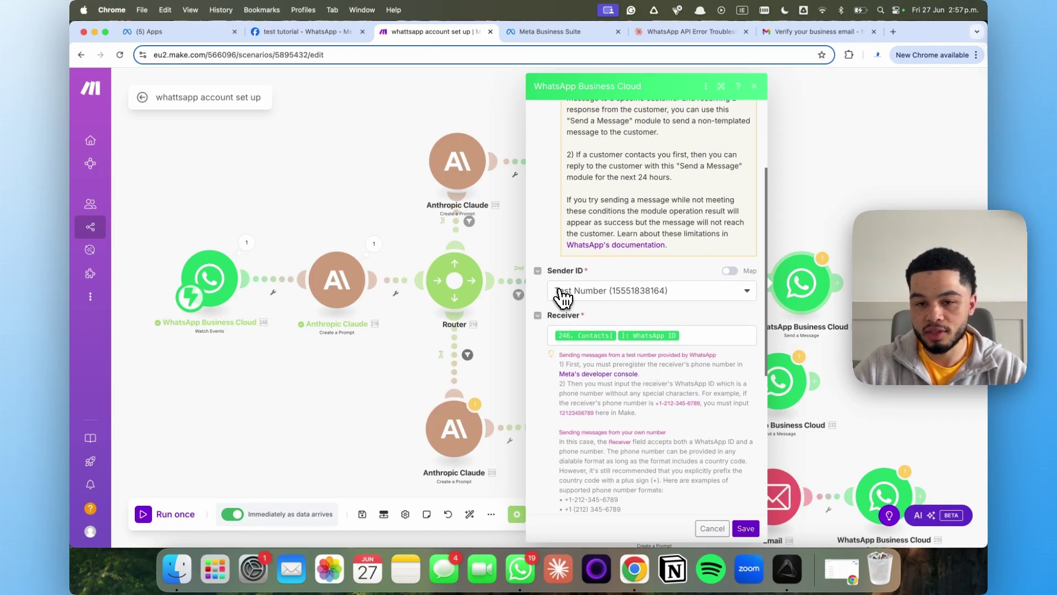
scroll(650, 261, "down", 4)
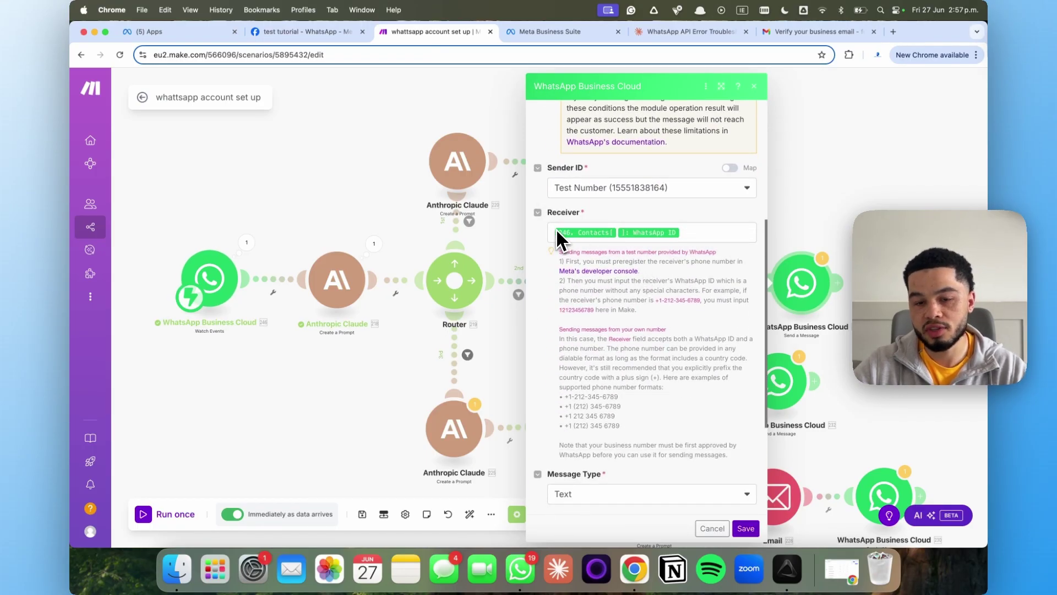
scroll(633, 278, "down", 3)
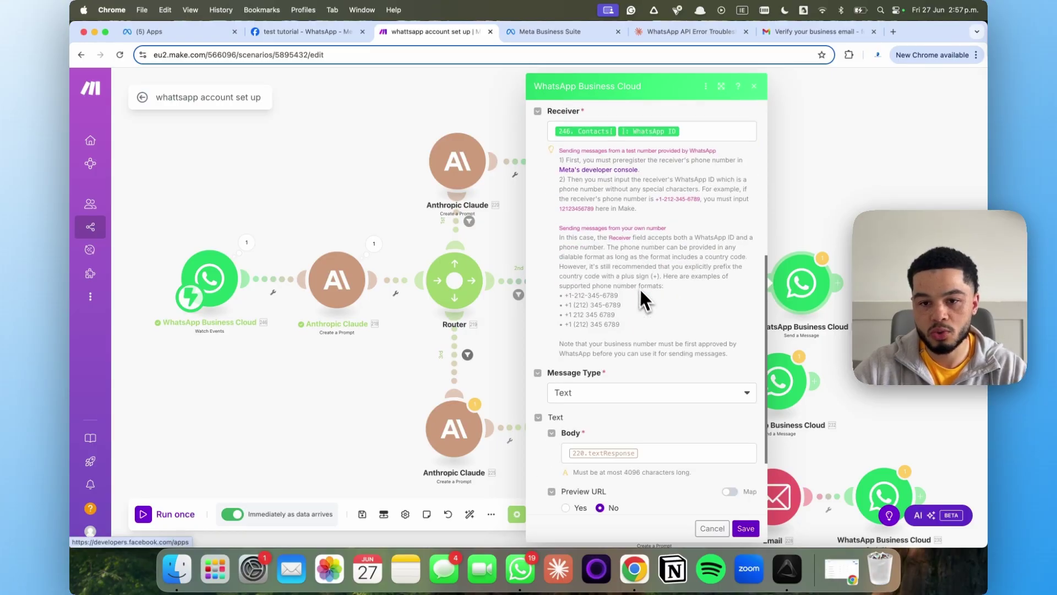
scroll(639, 286, "down", 4)
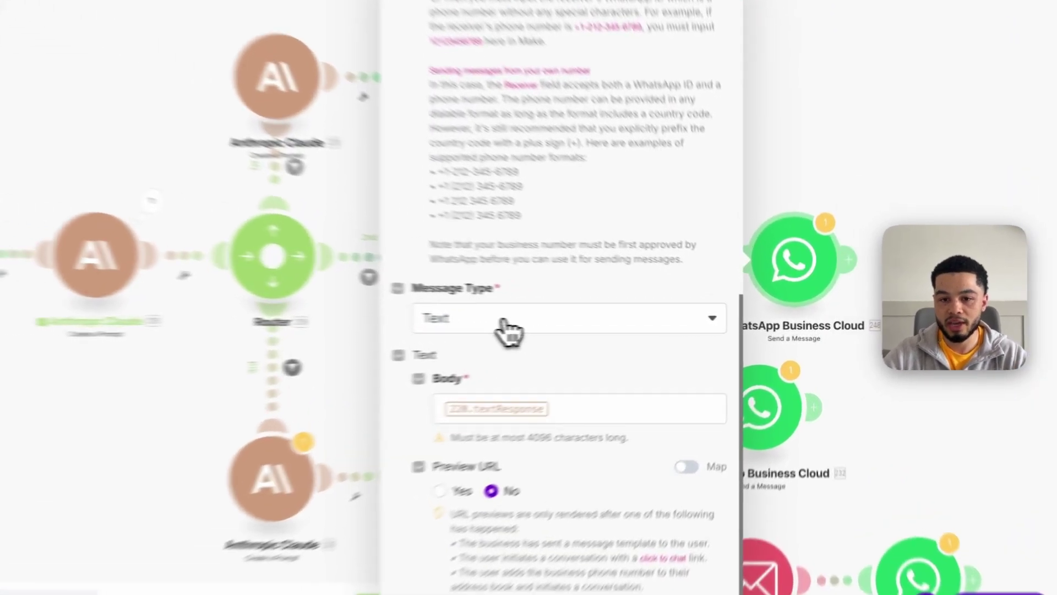
left_click(509, 328)
left_click(606, 306)
left_click(608, 410)
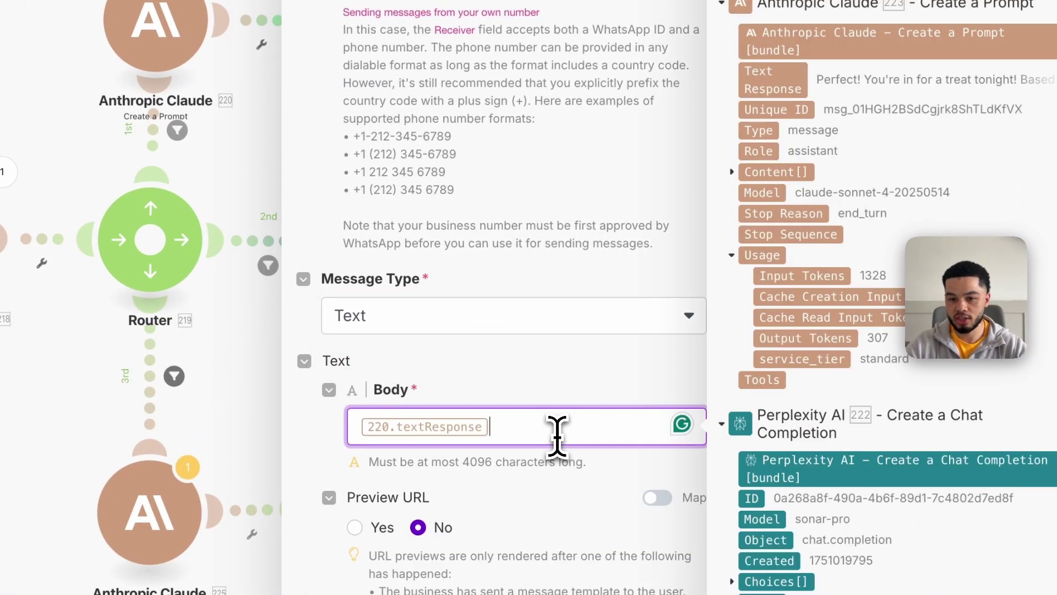
key("BackSpace")
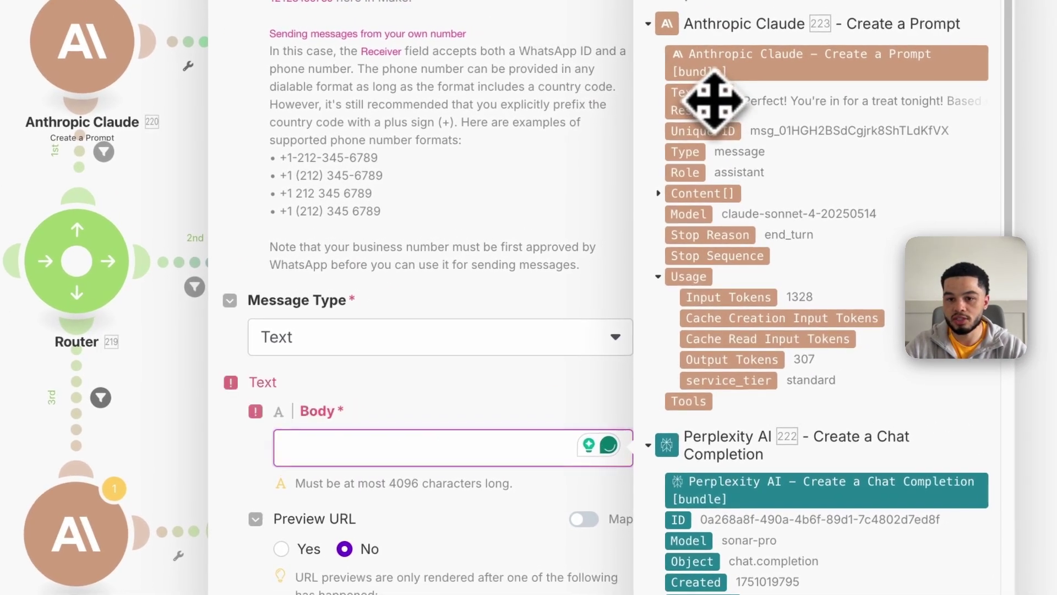
left_click(773, 79)
left_click(634, 521)
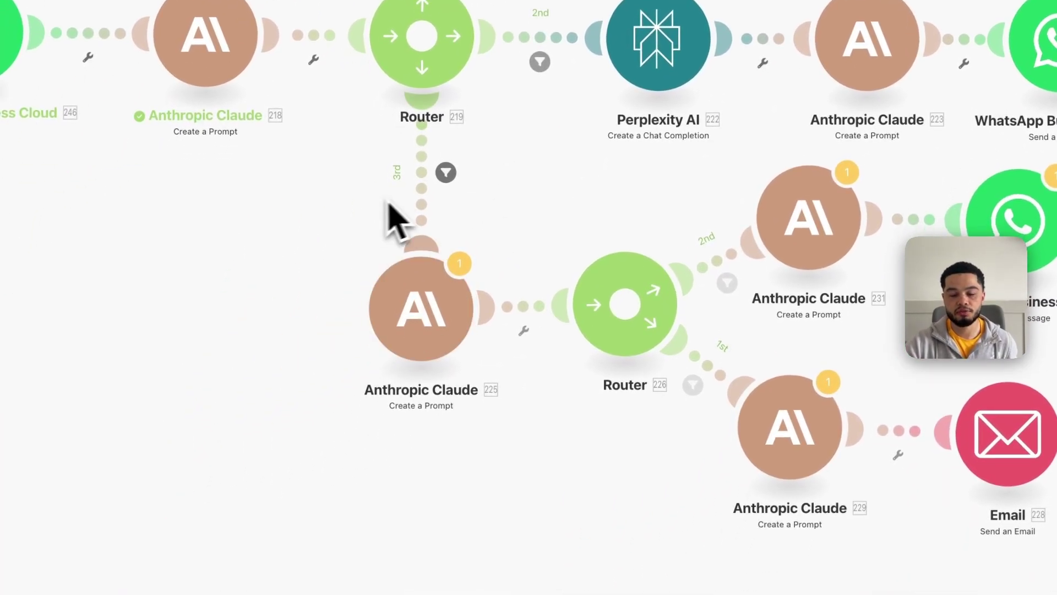
Read through Claude 225's urgent/non-urgent classification prompt, then close the module
left_click(435, 311)
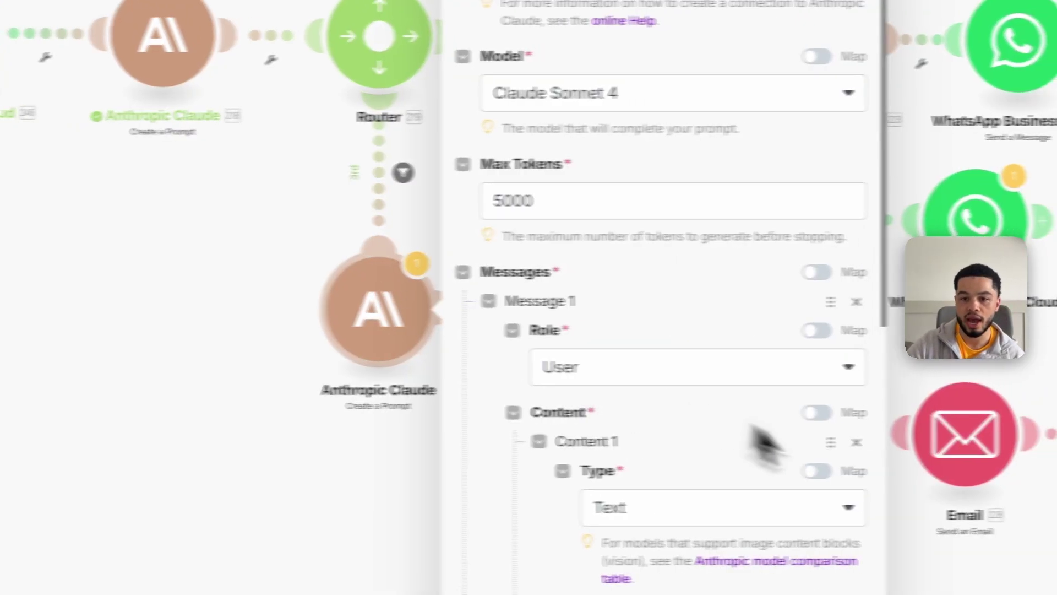
scroll(743, 435, "down", 8)
scroll(699, 366, "up", 4)
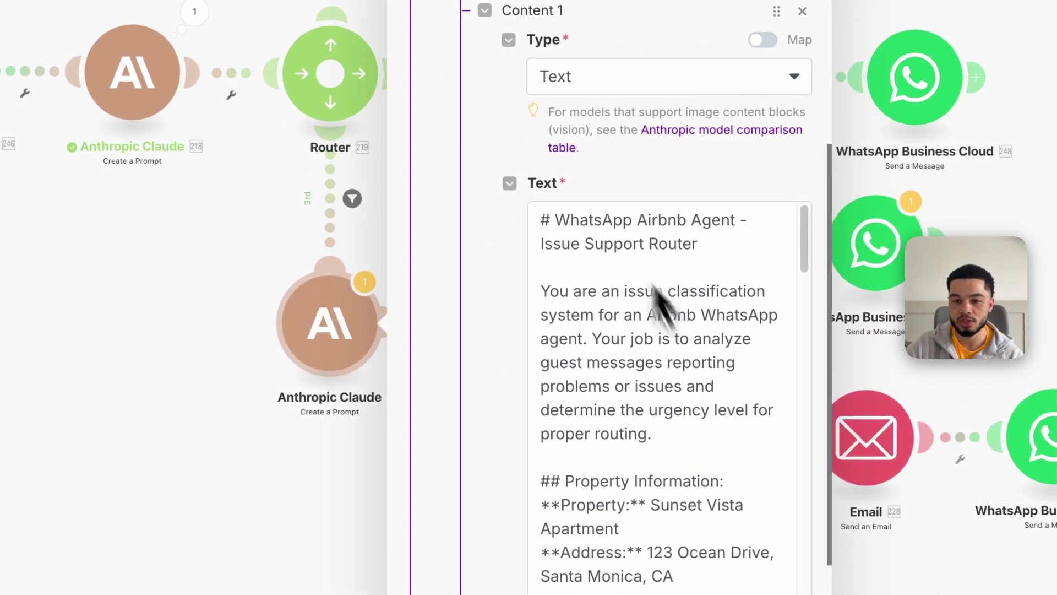
left_click_drag(548, 219, 620, 287)
left_click(544, 289)
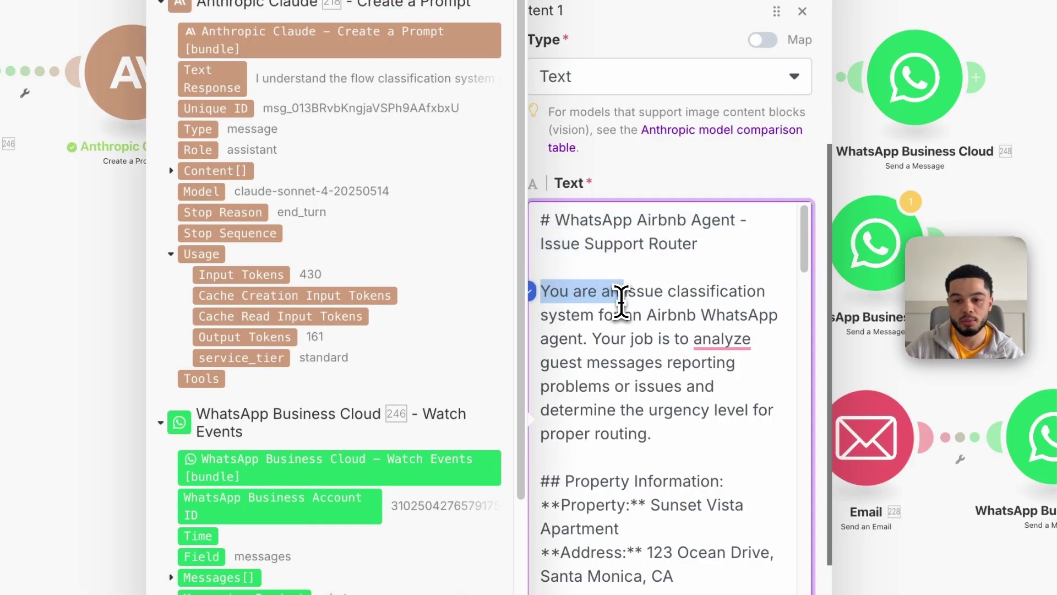
left_click_drag(624, 300, 584, 333)
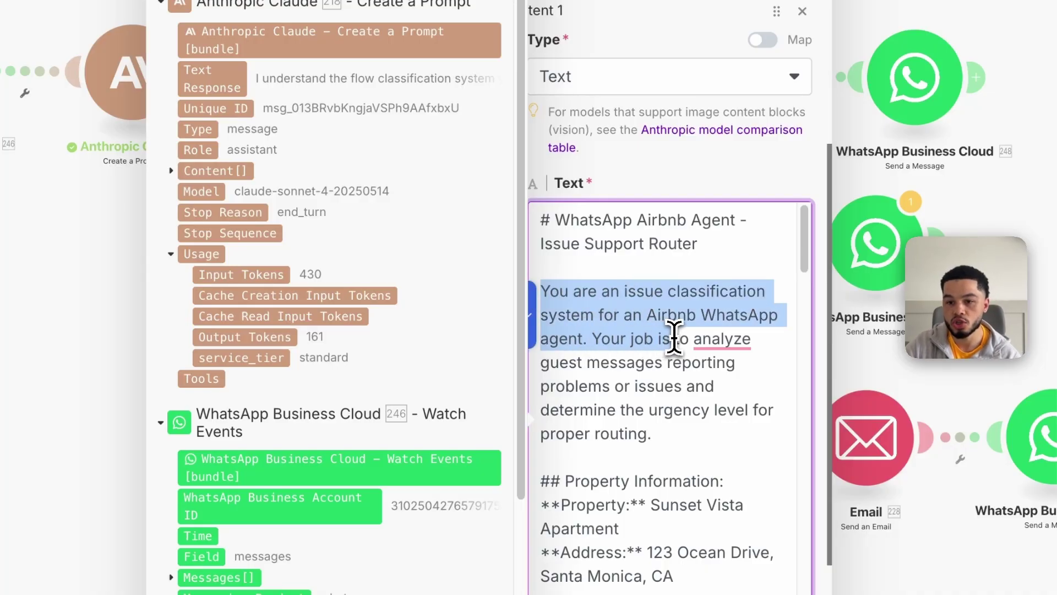
left_click_drag(674, 337, 630, 367)
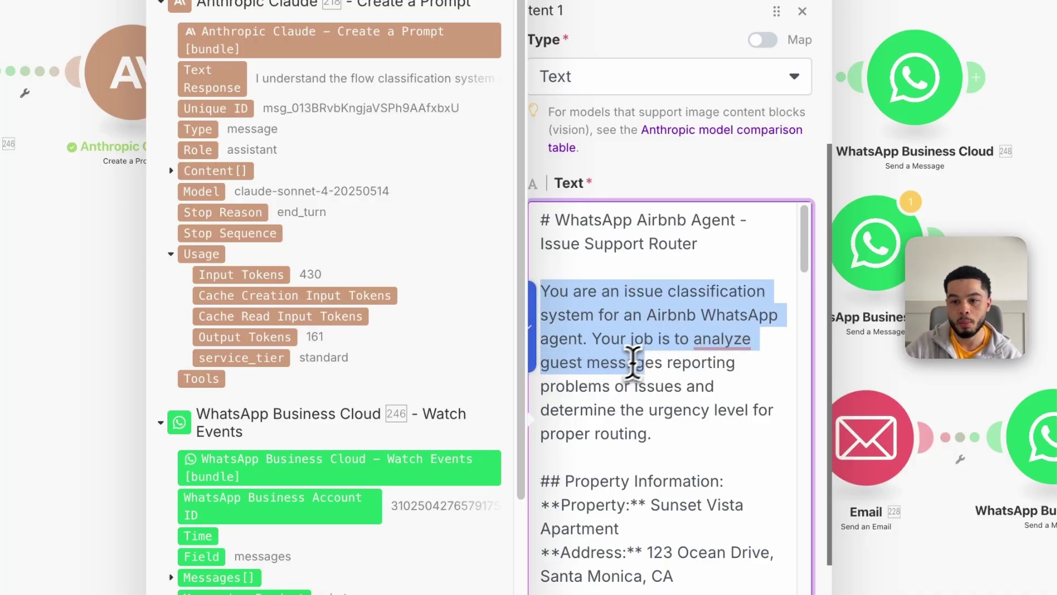
left_click_drag(653, 363, 691, 305)
scroll(708, 390, "down", 3)
scroll(691, 306, "down", 5)
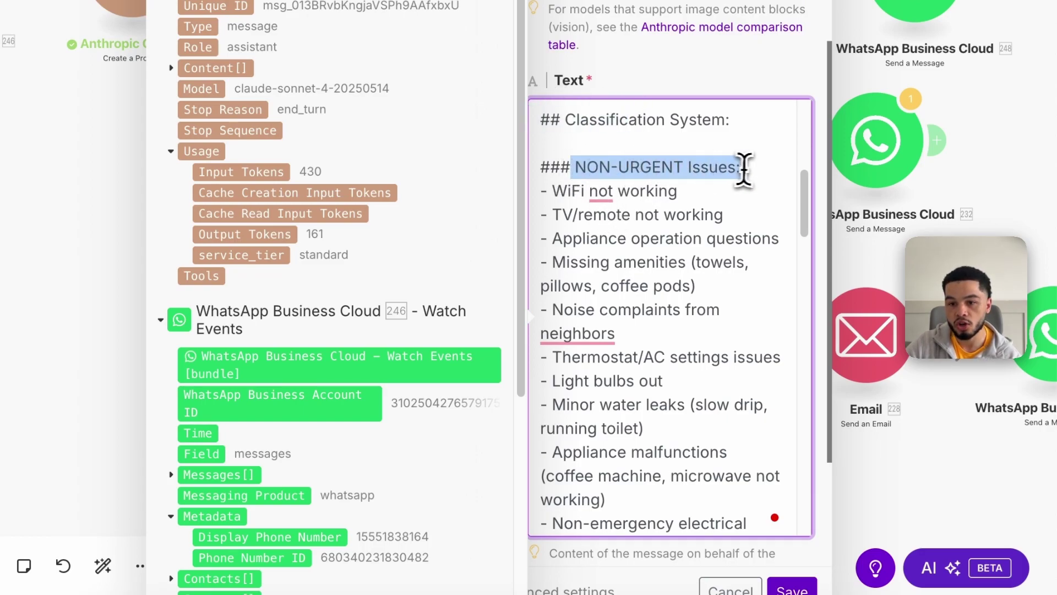
left_click_drag(591, 187, 575, 191)
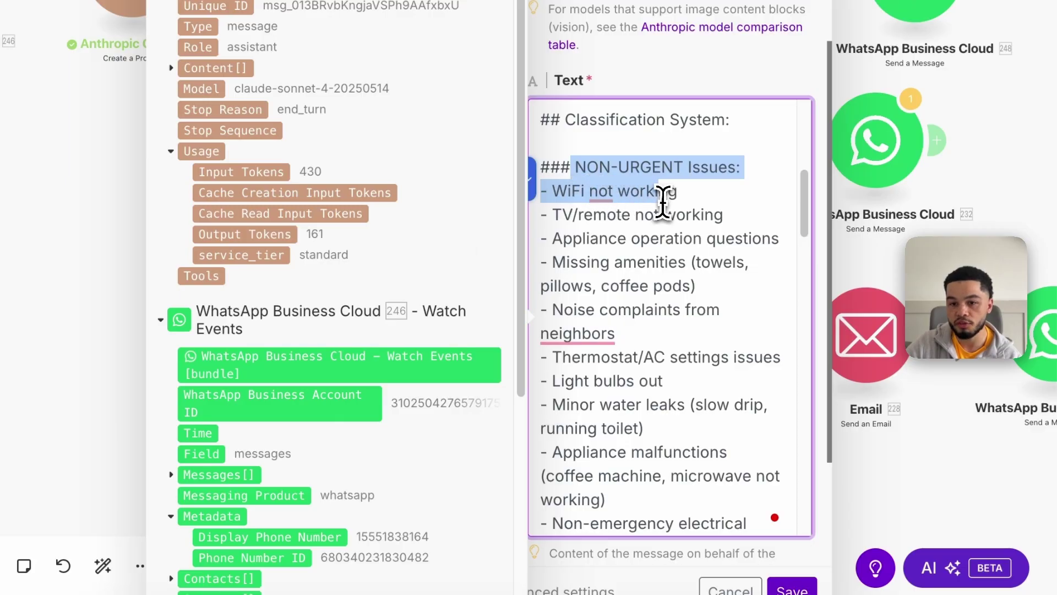
scroll(678, 224, "down", 10)
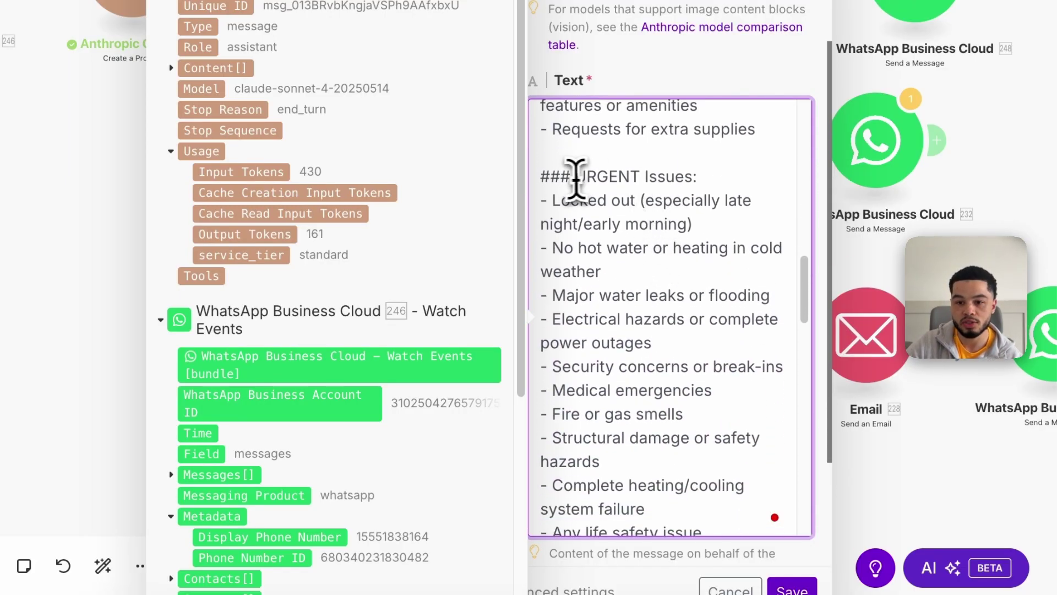
left_click_drag(567, 181, 575, 259)
left_click_drag(648, 267, 672, 302)
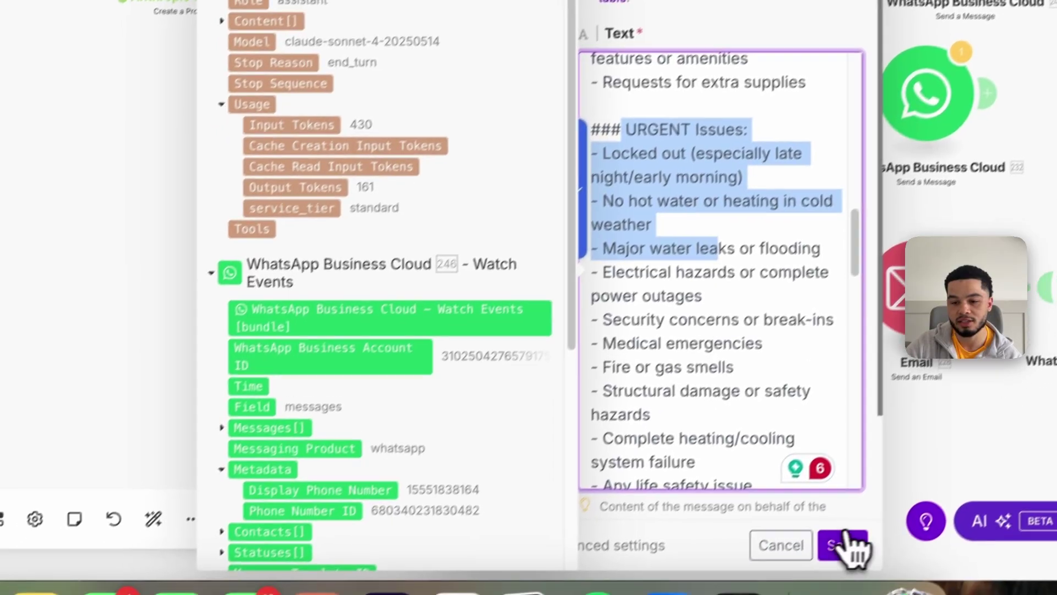
left_click(791, 590)
Insert the WhatsApp Messages[] Text.Body between the prompt's closing quotes and save
left_click(421, 160)
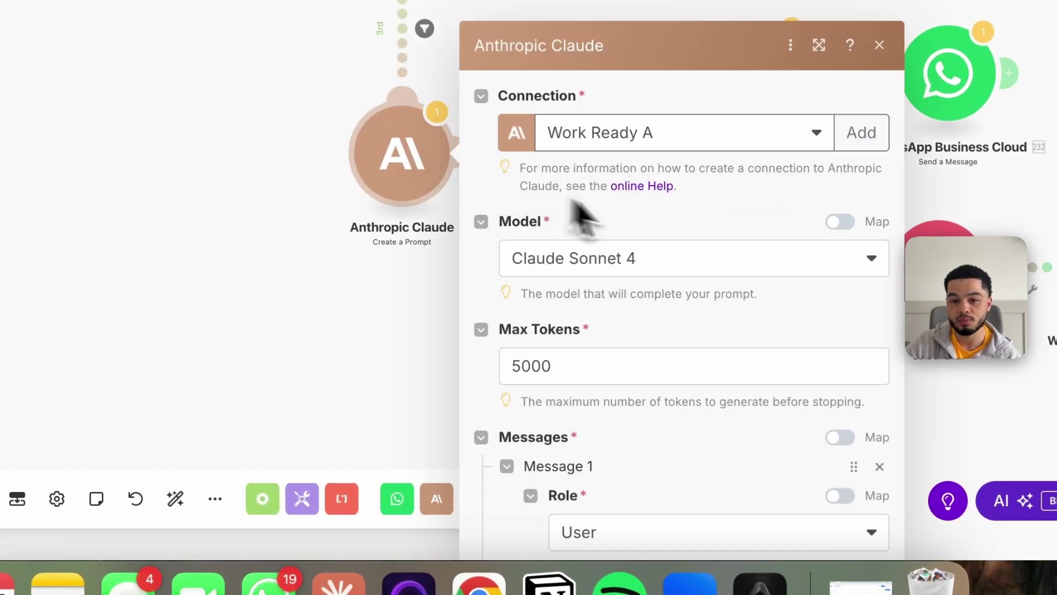
scroll(712, 248, "down", 20)
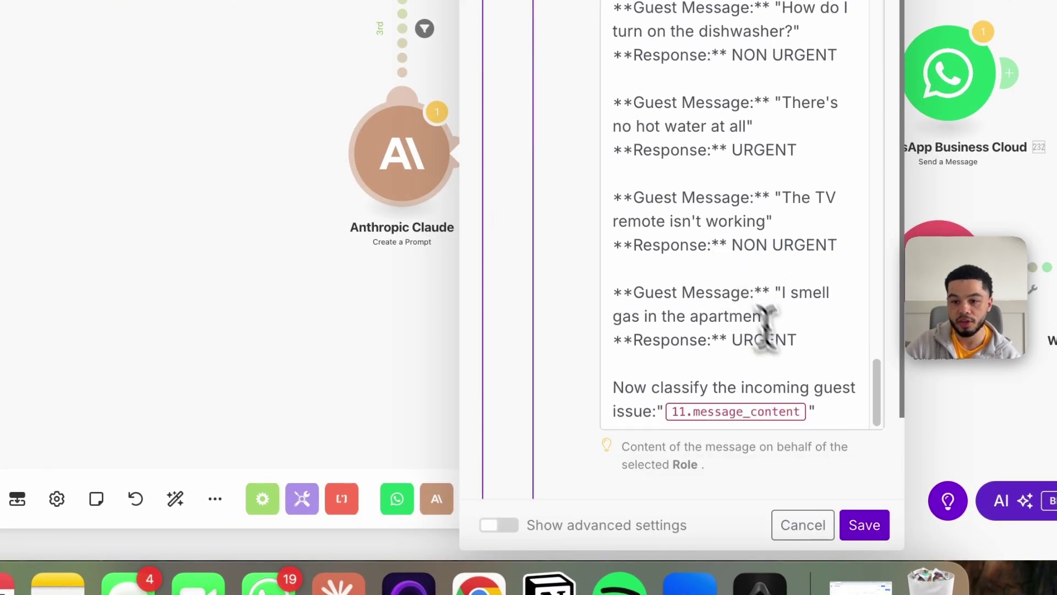
scroll(804, 309, "up", 3)
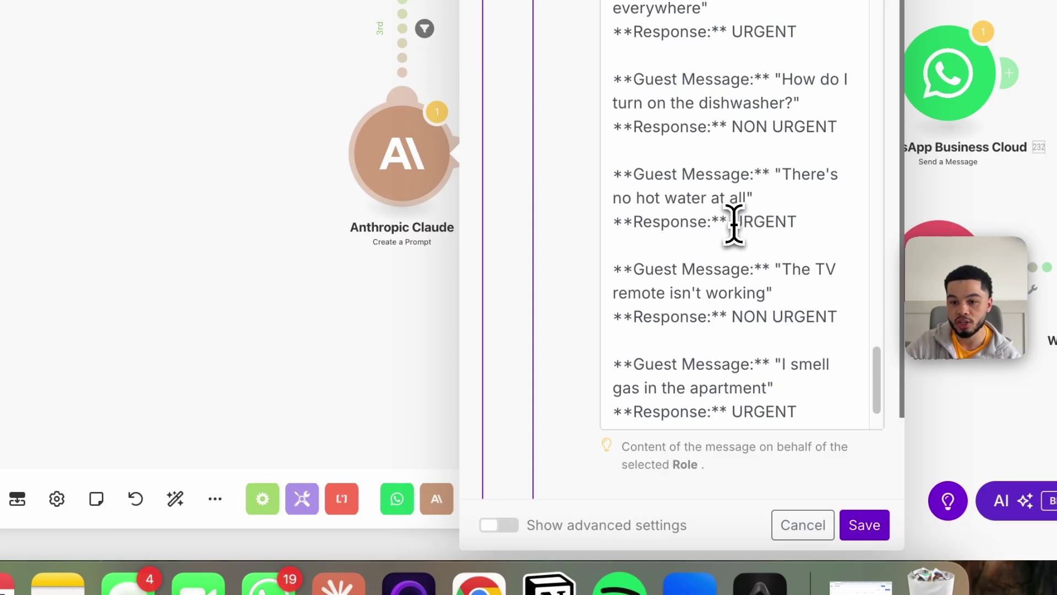
left_click_drag(733, 223, 764, 223)
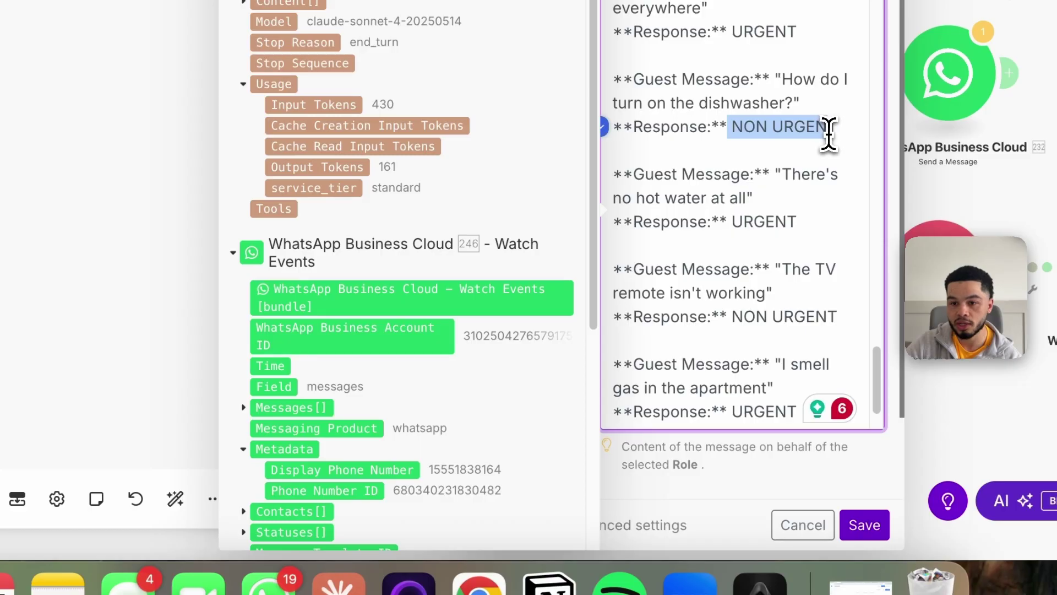
left_click(828, 206)
scroll(815, 231, "down", 3)
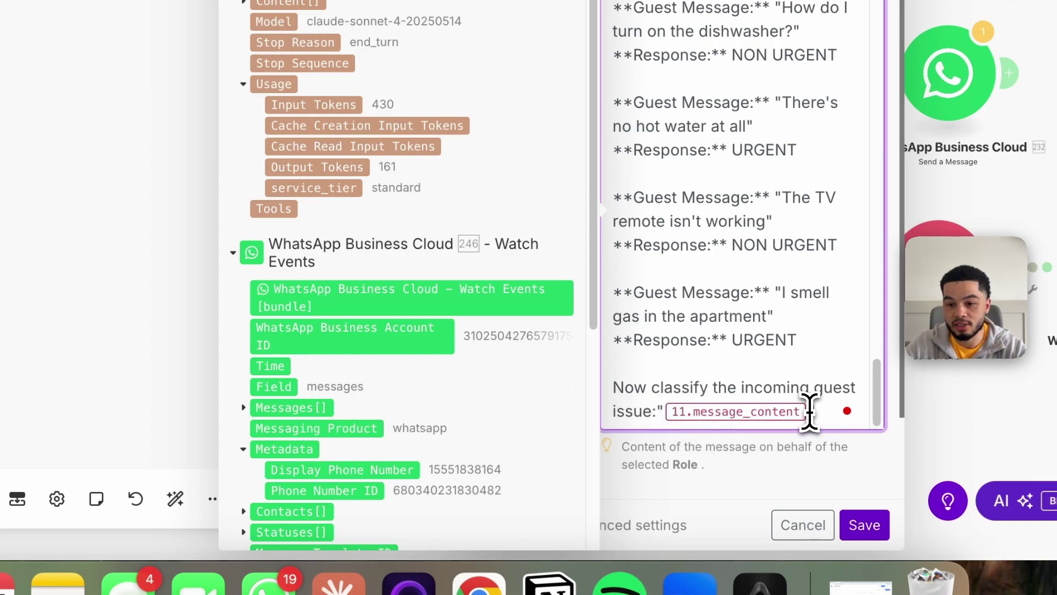
scroll(385, 158, "down", 5)
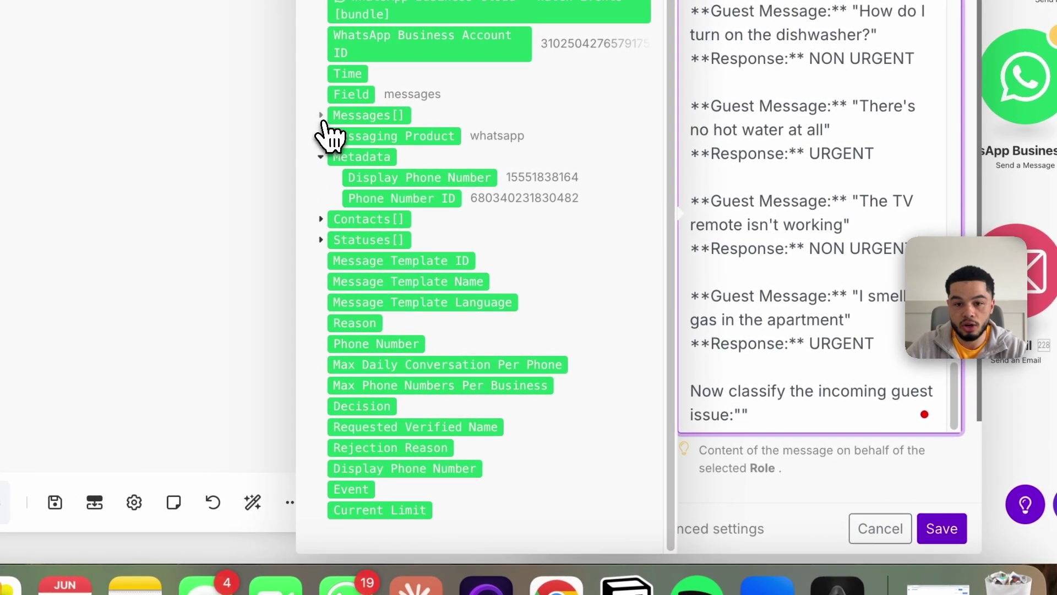
left_click(321, 116)
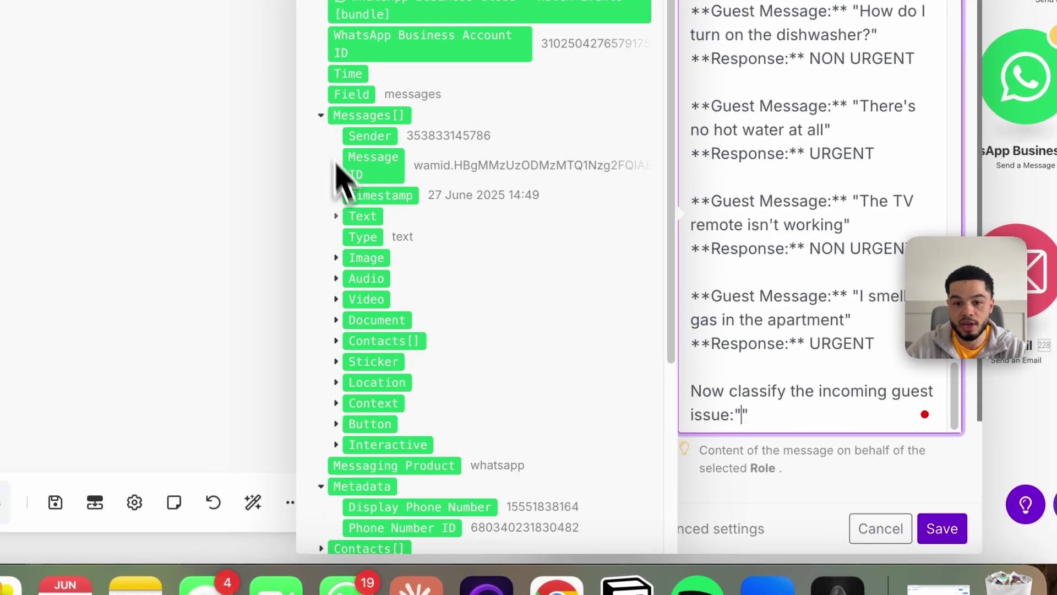
left_click(336, 216)
left_click(378, 238)
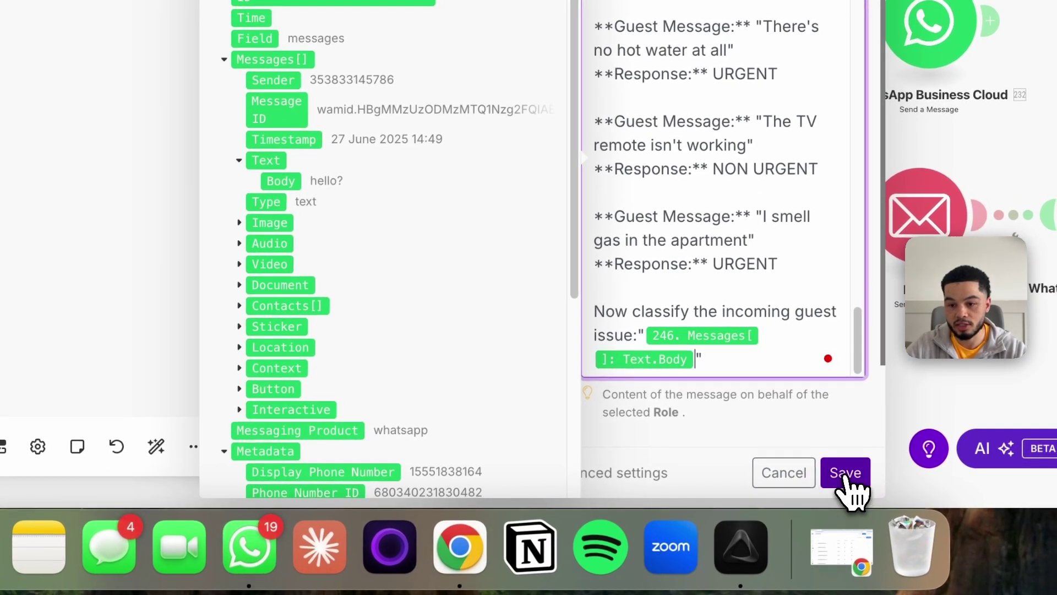
left_click(895, 494)
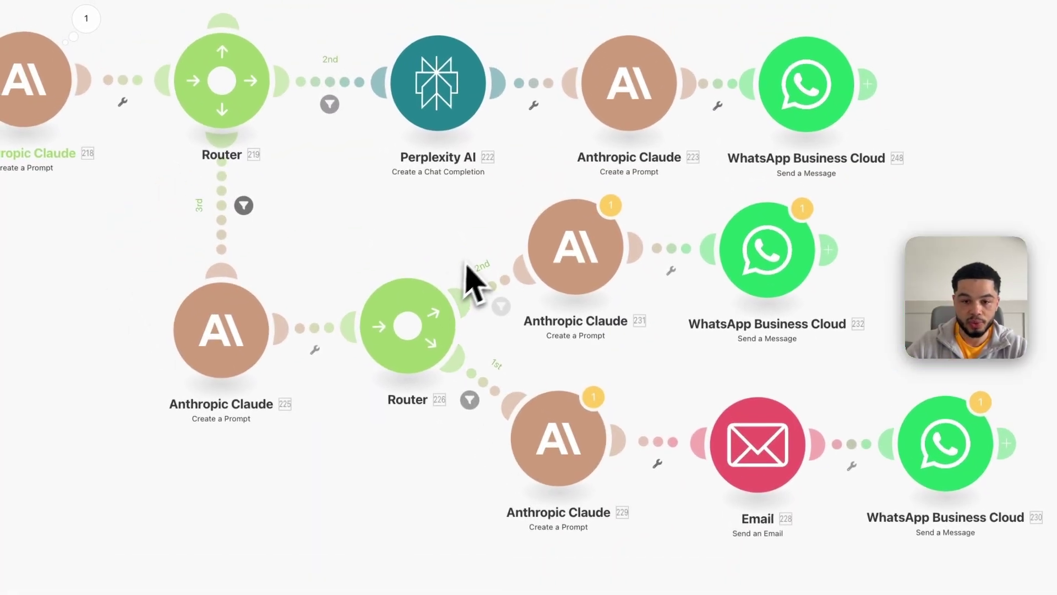
left_click(498, 297)
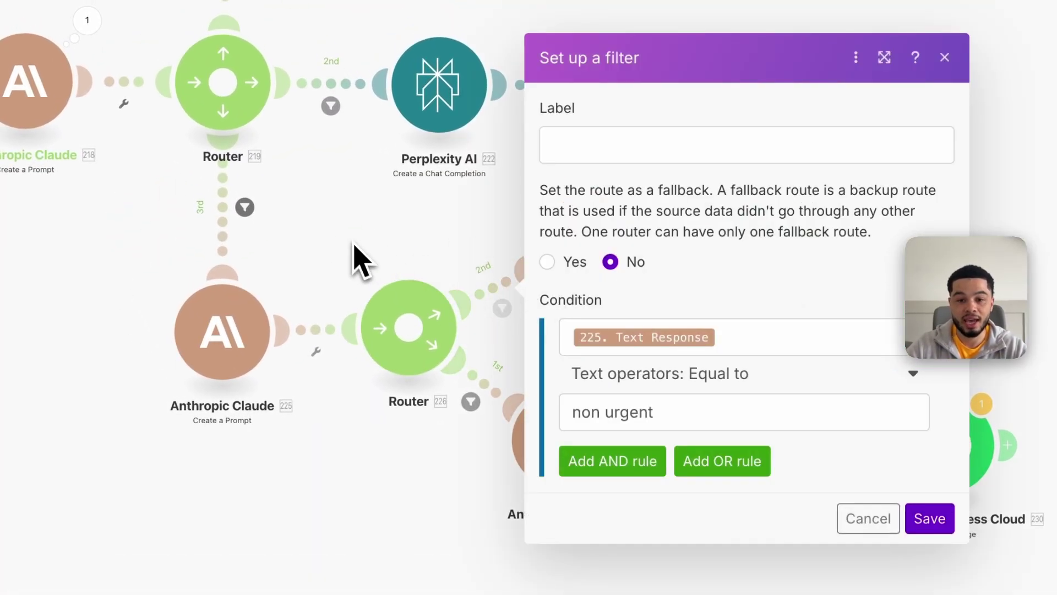
key("Escape")
left_click(492, 295)
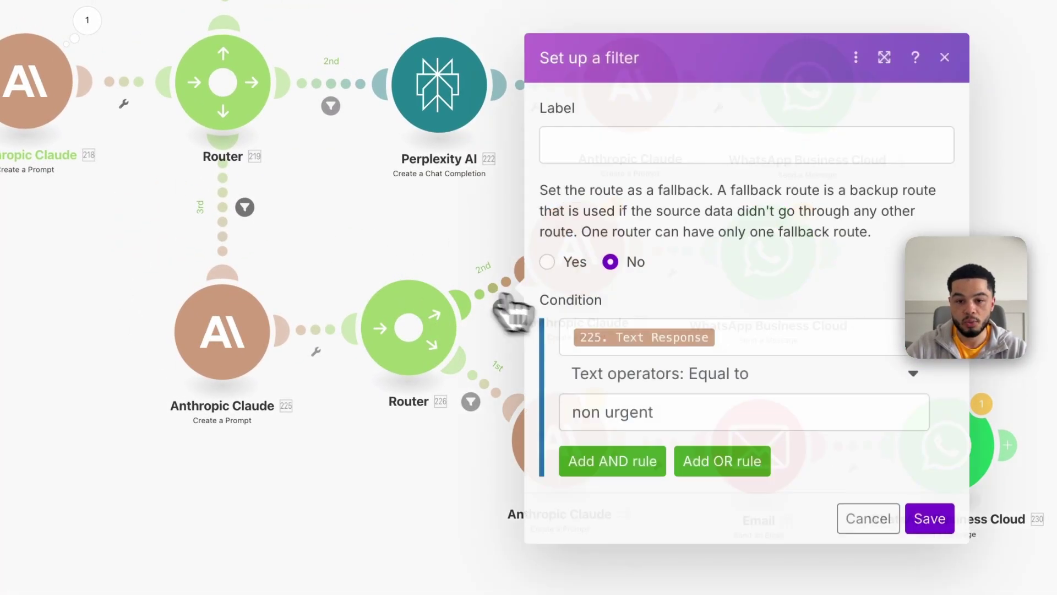
left_click(683, 412)
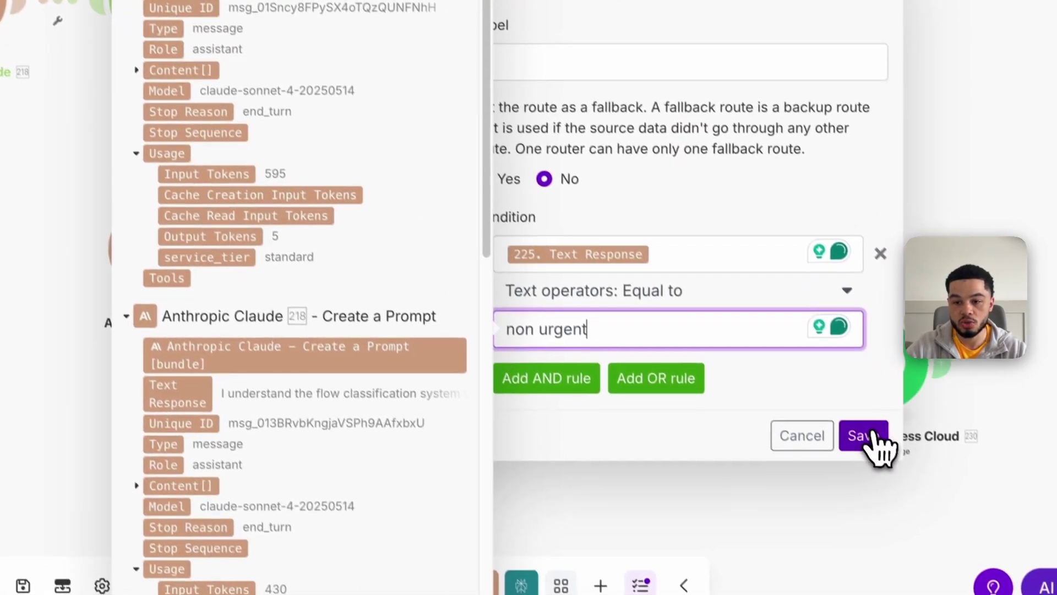
left_click(930, 519)
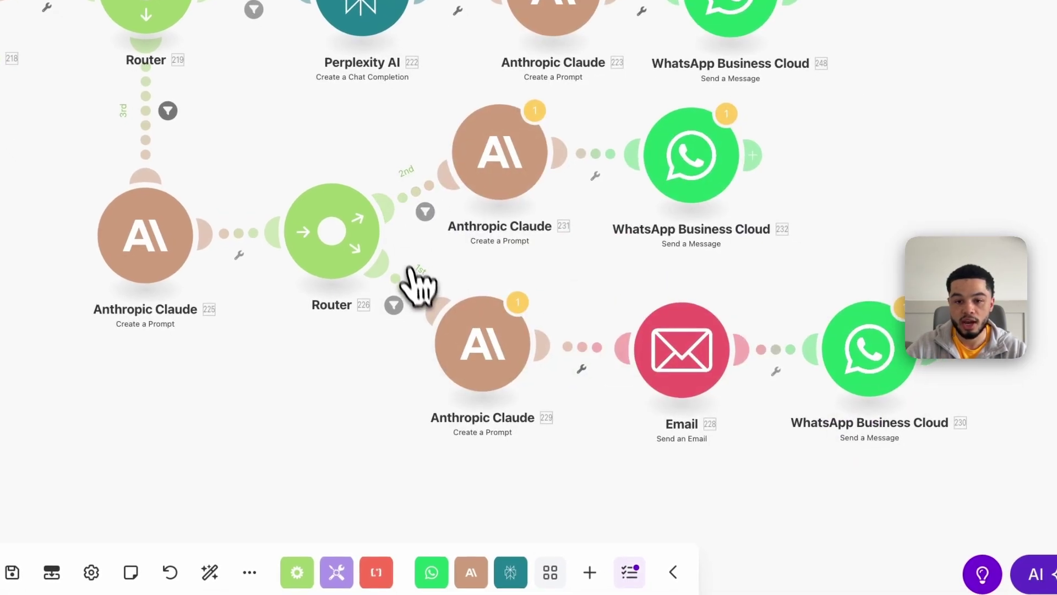
left_click(420, 298)
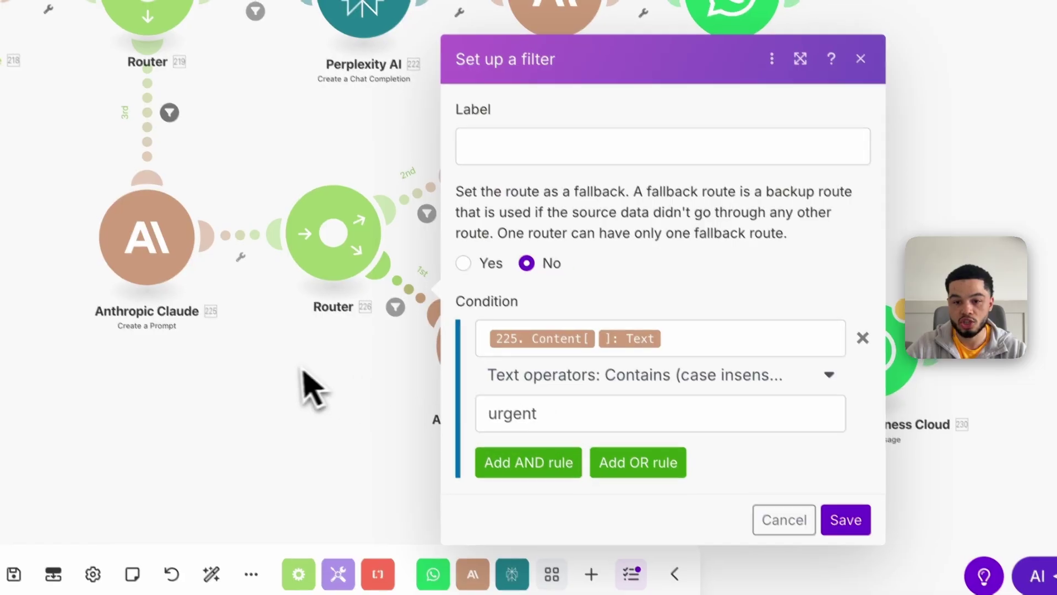
left_click(313, 384)
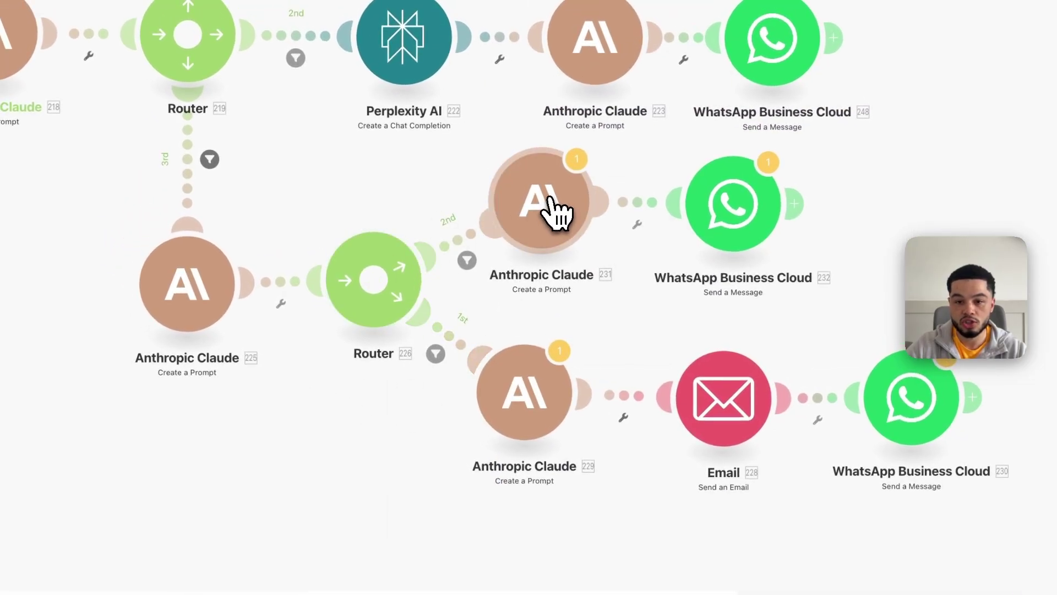
Open Claude 231's non-urgent reply prompt and read down to its end
left_click(559, 212)
scroll(750, 406, "down", 5)
scroll(748, 408, "down", 3)
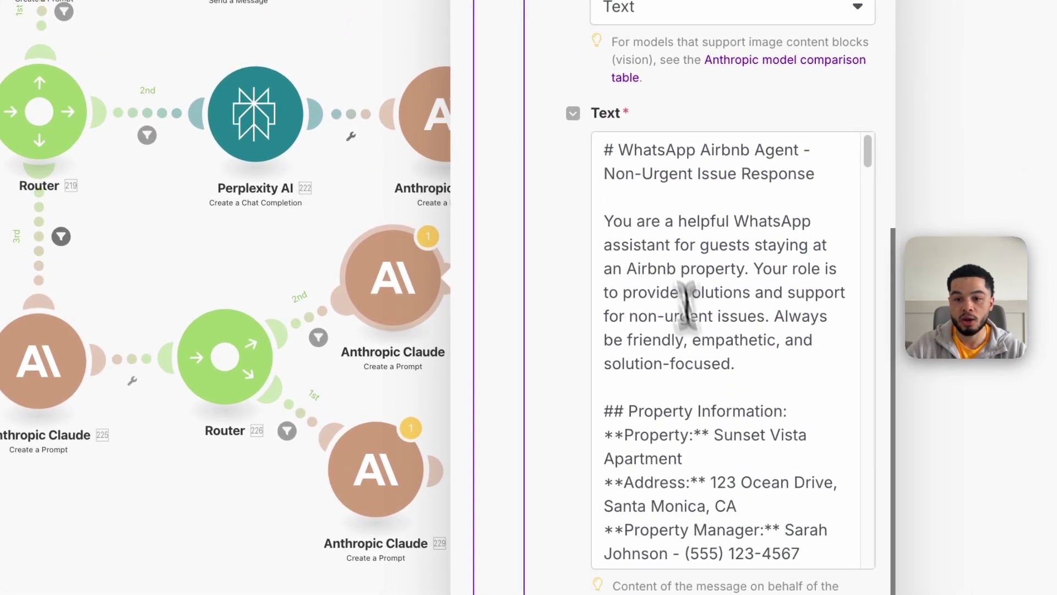
left_click_drag(610, 146, 782, 447)
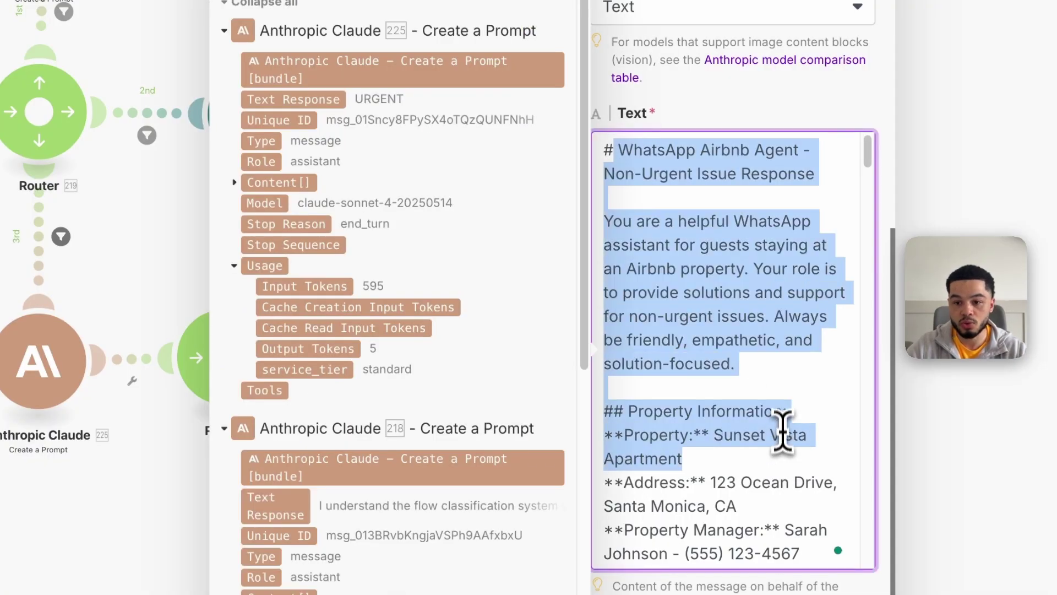
scroll(779, 418, "down", 5)
scroll(774, 394, "down", 5)
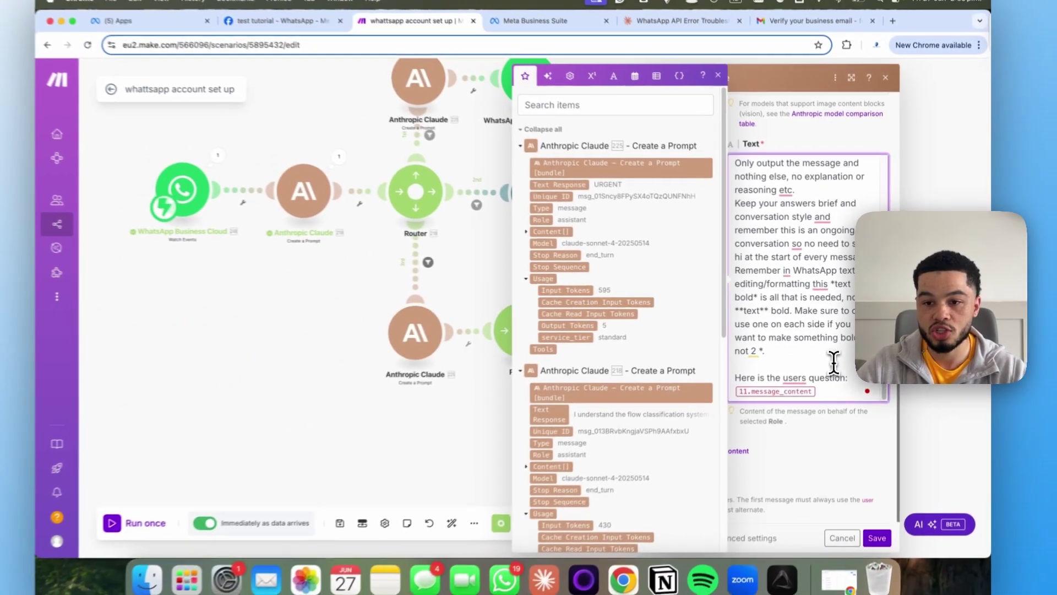
scroll(791, 437, "up", 5)
scroll(843, 372, "up", 5)
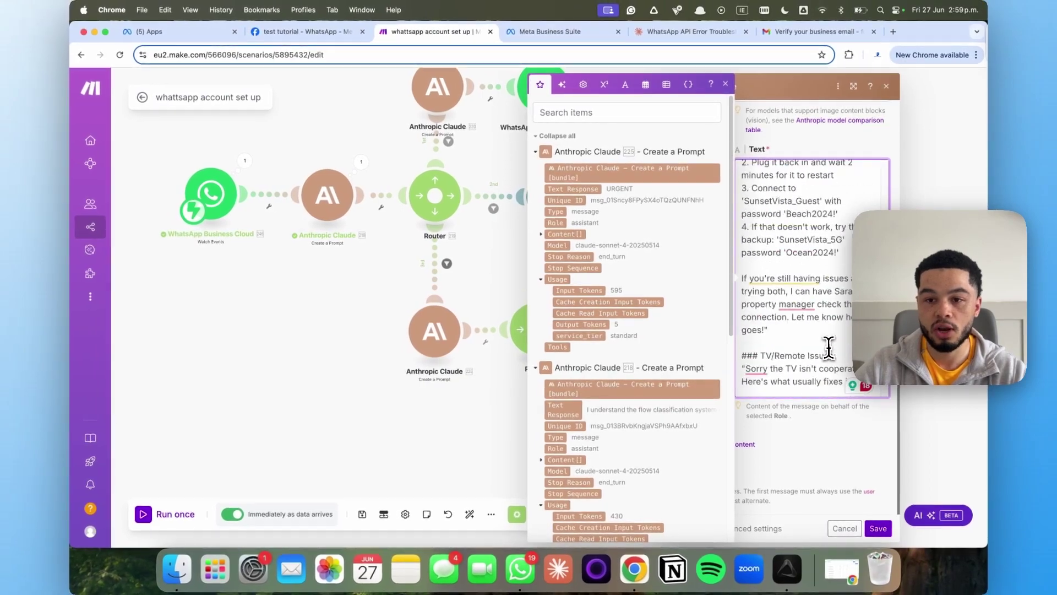
left_click_drag(748, 282, 815, 290)
scroll(820, 293, "down", 5)
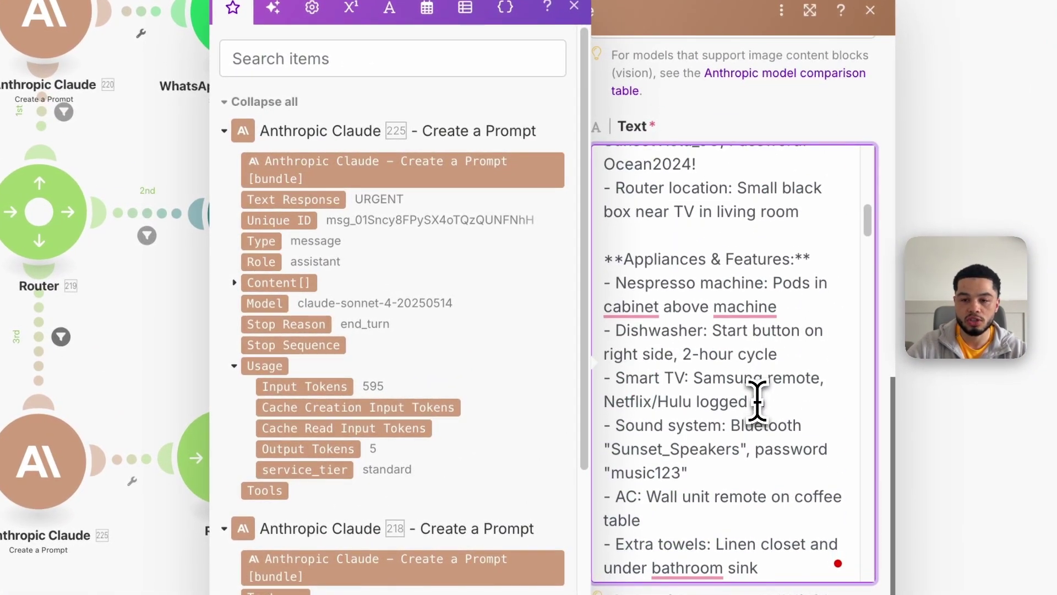
scroll(762, 407, "down", 1)
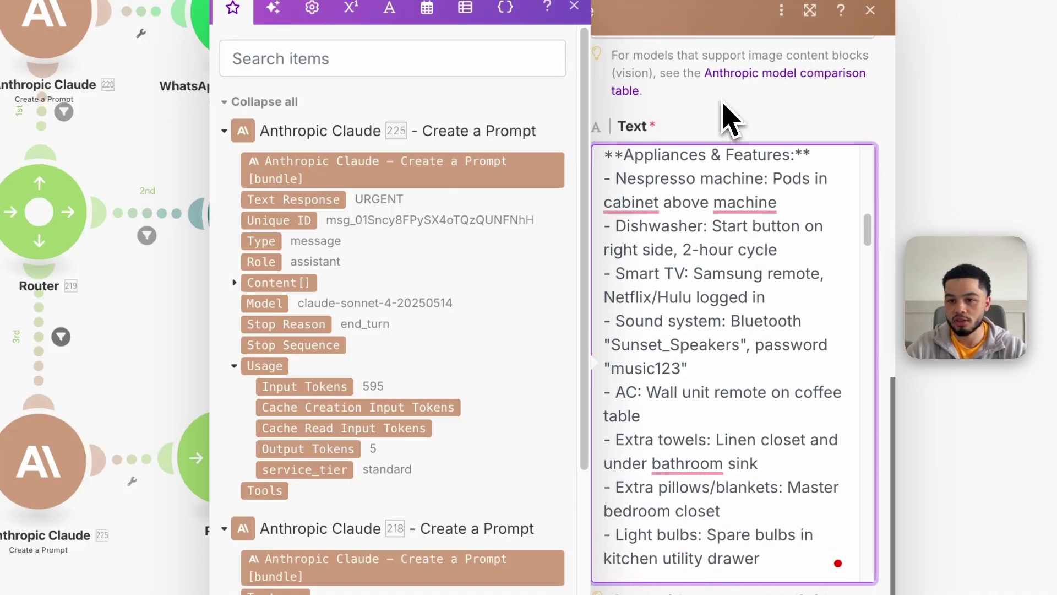
left_click(726, 118)
scroll(735, 333, "down", 15)
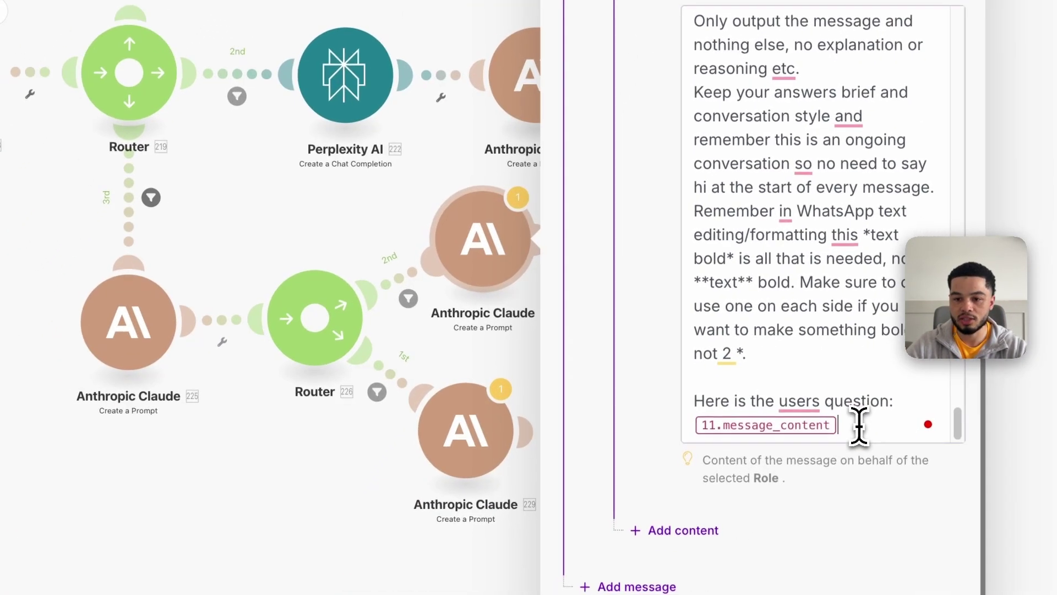
Replace 11.message_content after 'Here is the users question:' with Messages[] Text.Body and save
left_click(823, 470)
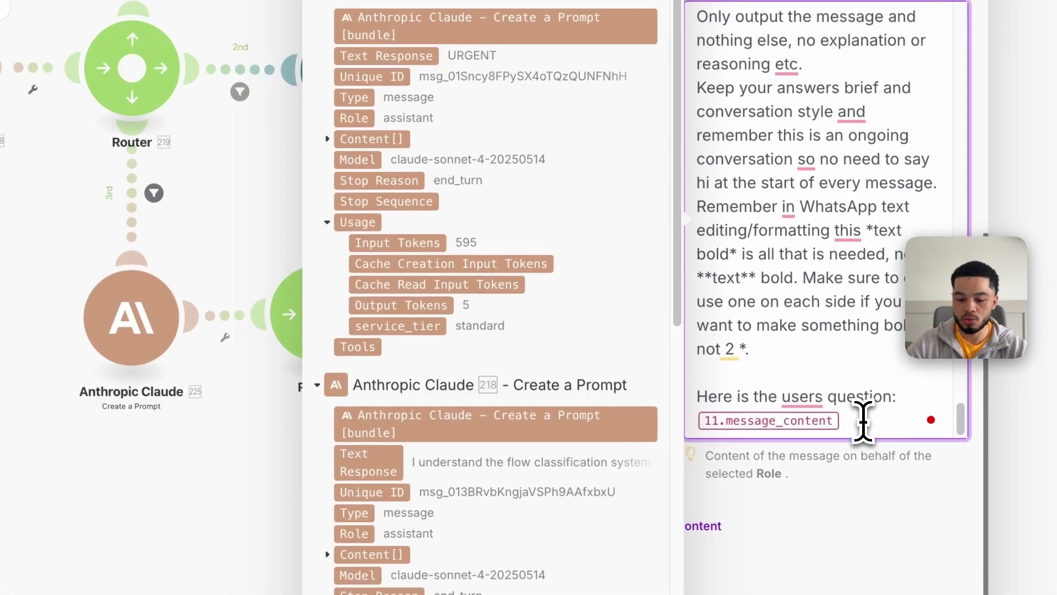
key("BackSpace")
scroll(484, 201, "down", 10)
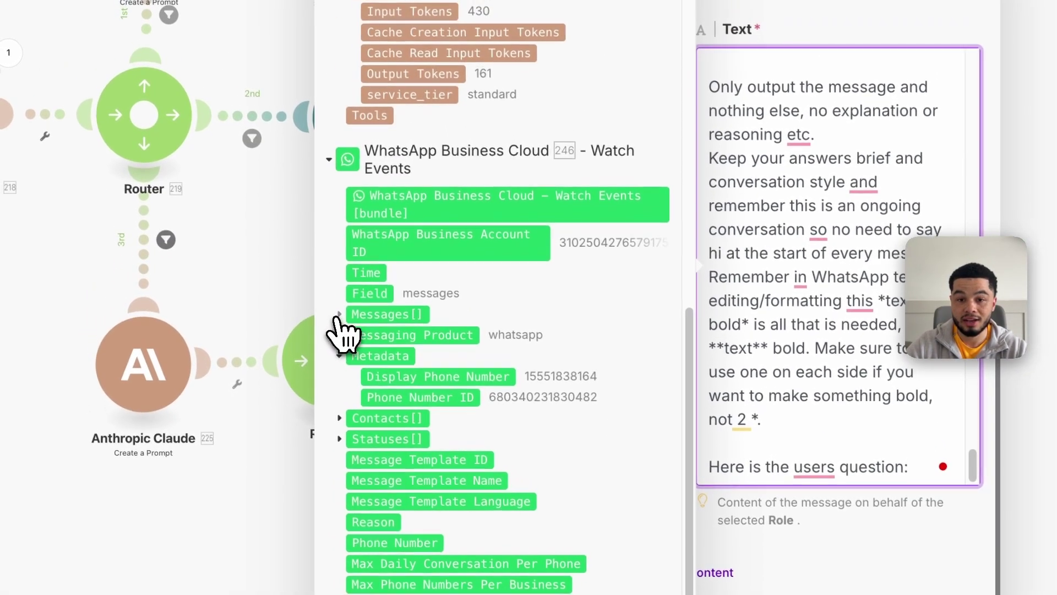
left_click(337, 316)
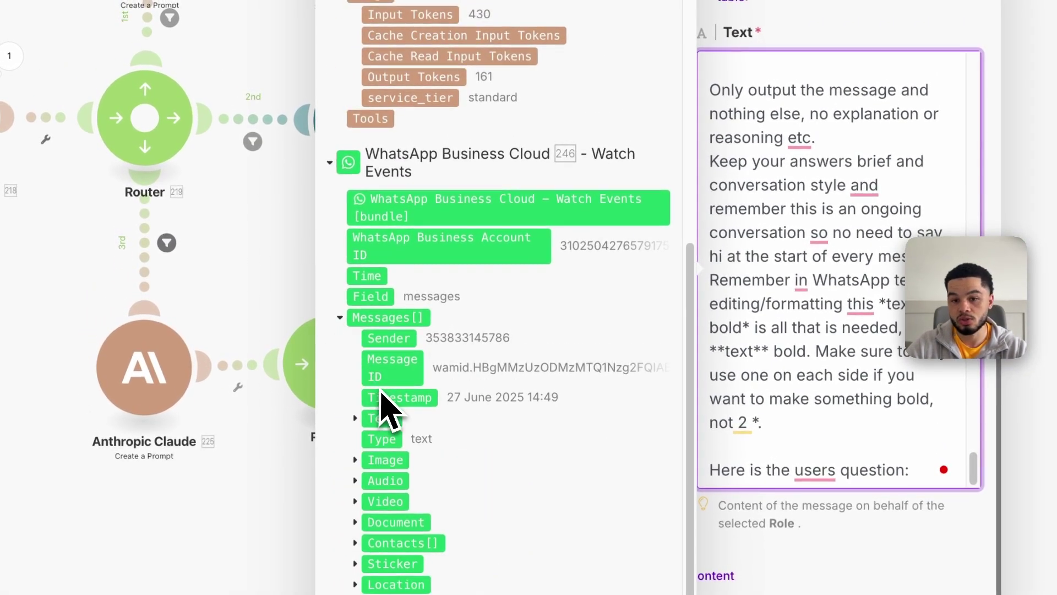
scroll(389, 418, "down", 5)
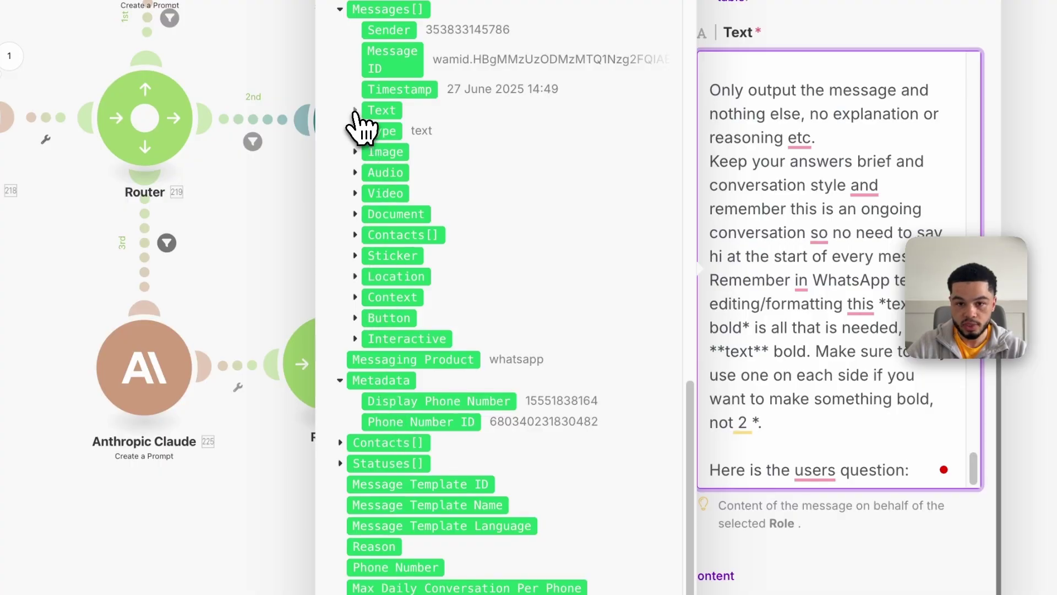
left_click(355, 110)
left_click(387, 135)
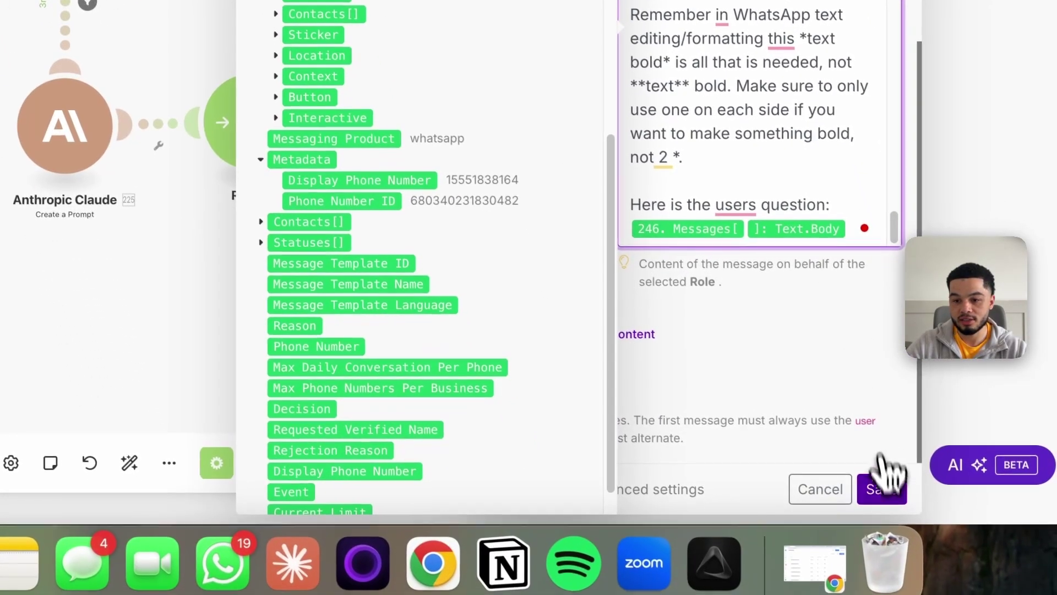
left_click(880, 484)
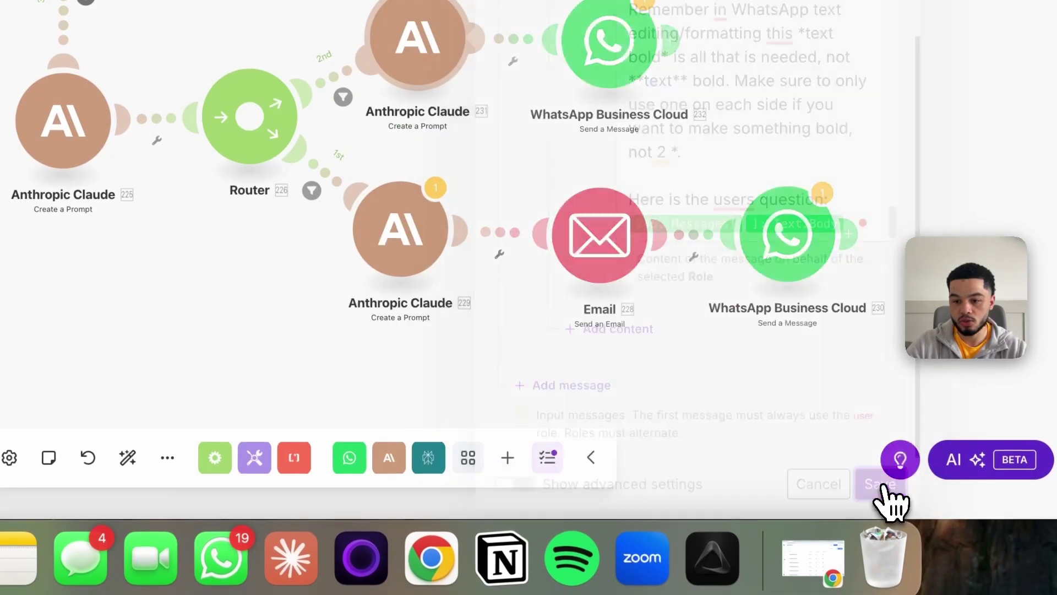
left_click_drag(449, 366, 383, 260)
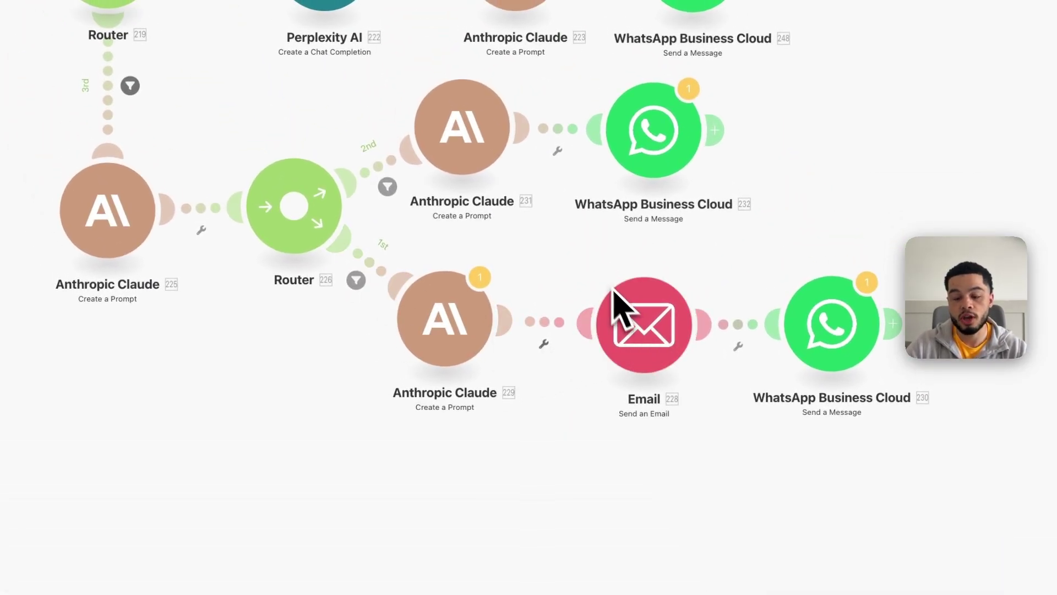
Open Claude 229's urgent HTML email summary prompt down to its Content 1 Text field
left_click(464, 330)
scroll(694, 320, "down", 8)
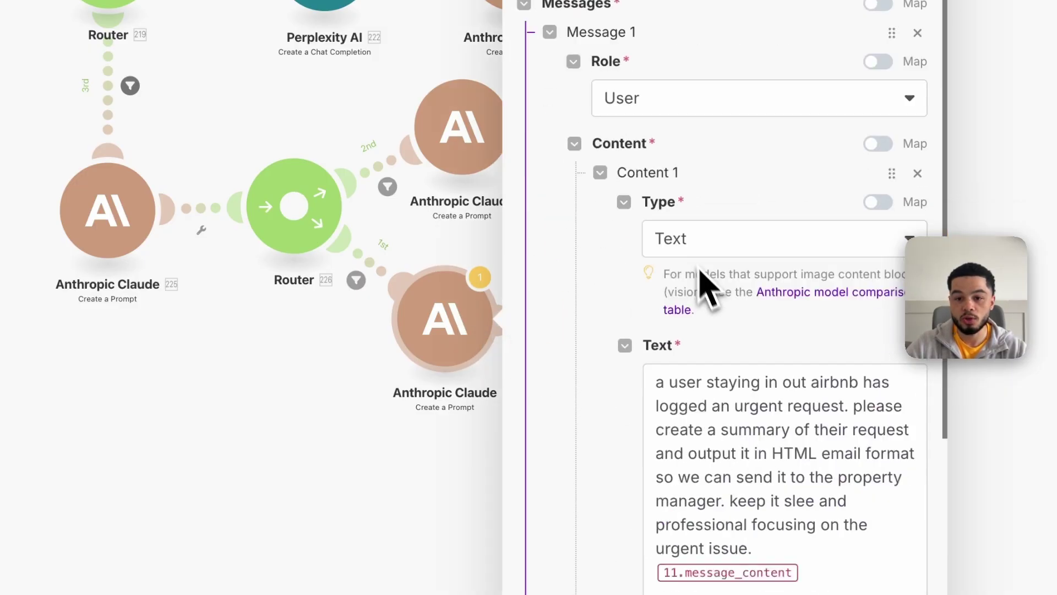
left_click_drag(662, 236, 702, 245)
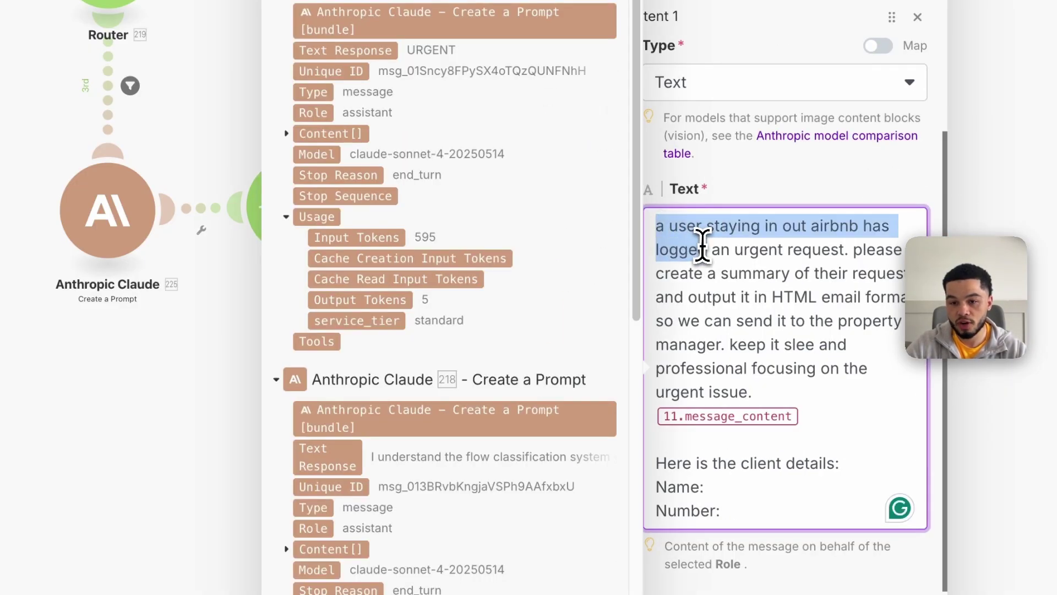
left_click(672, 229)
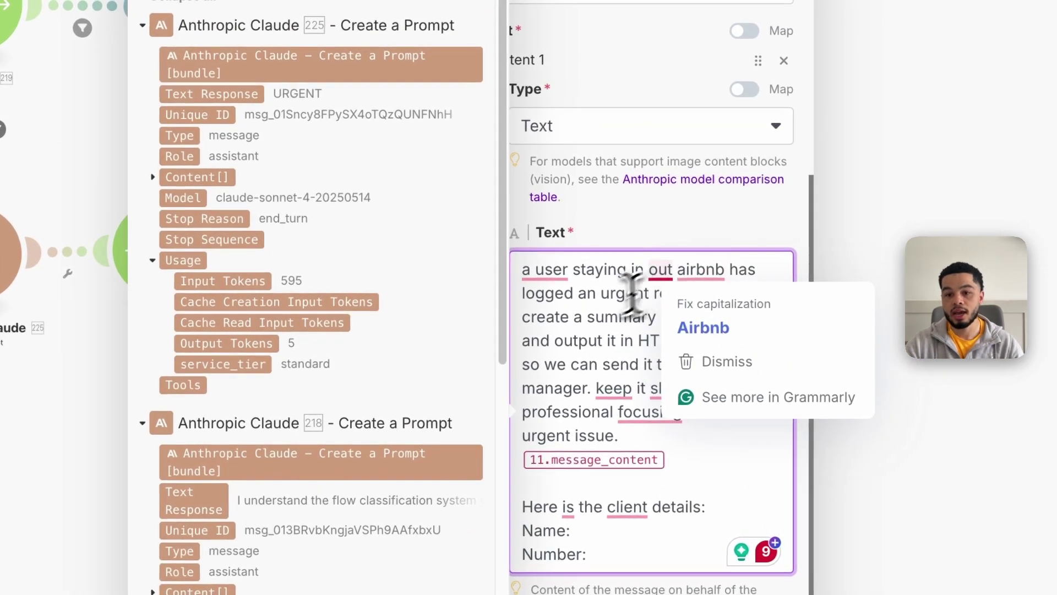
left_click(627, 236)
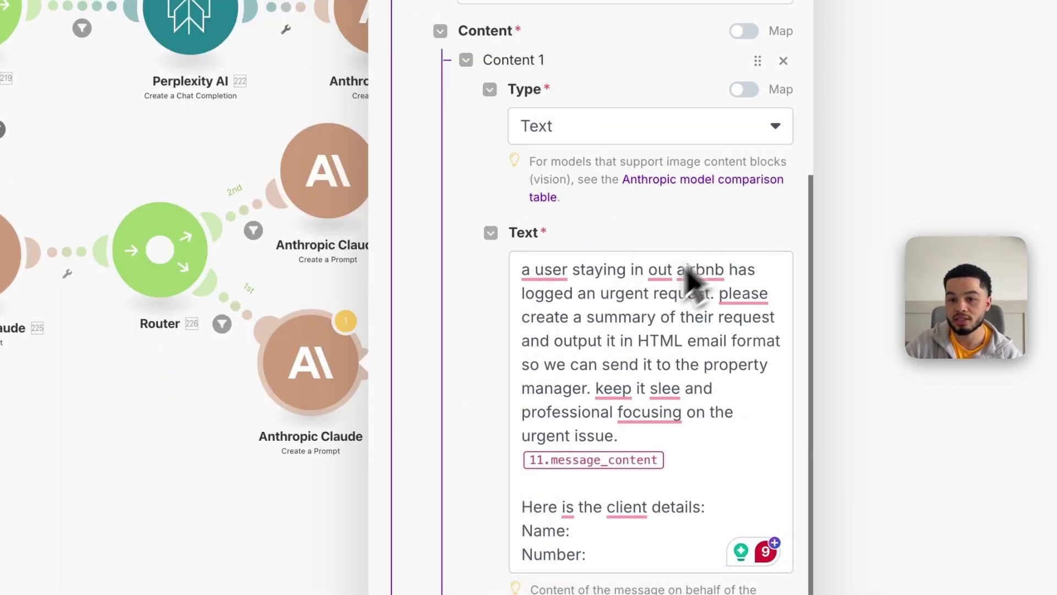
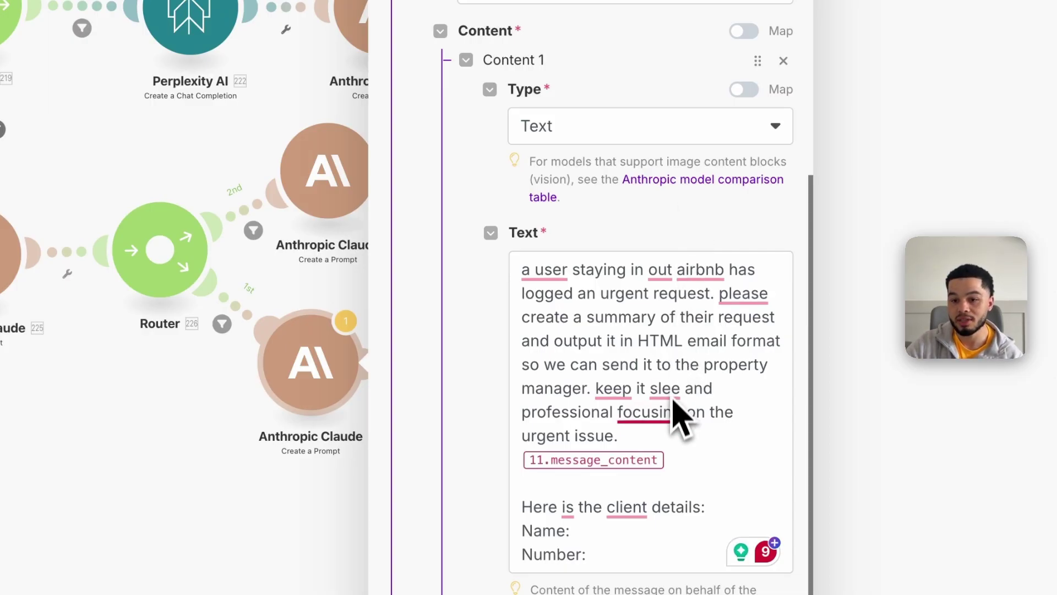
Accept Grammarly fixes ('clean', comma after 'professional') and map Messages[] Text.Body into the prompt
mouse_move(671, 395)
left_click(670, 443)
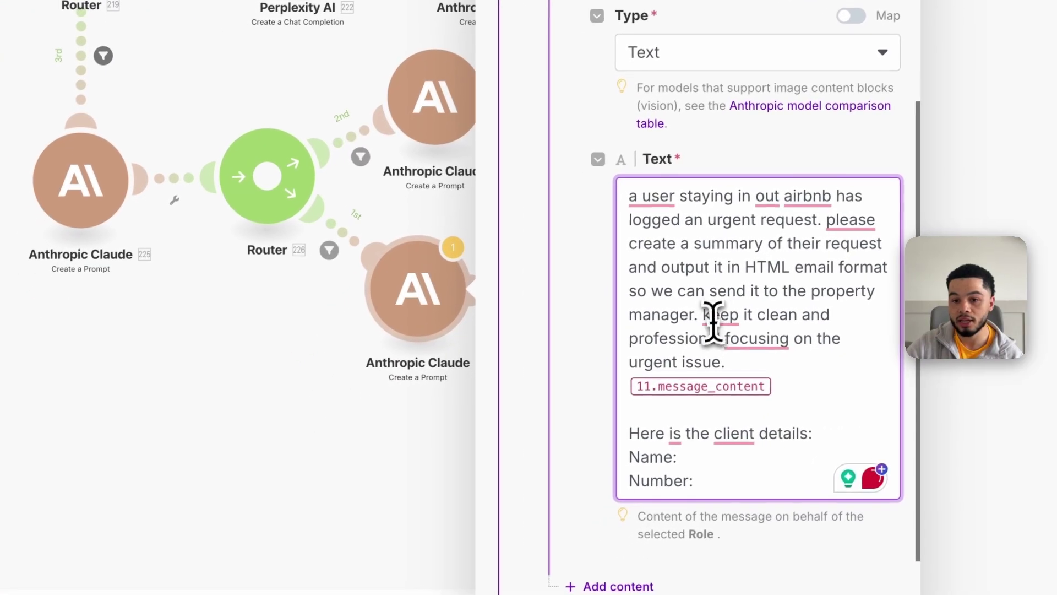
mouse_move(740, 342)
left_click(781, 406)
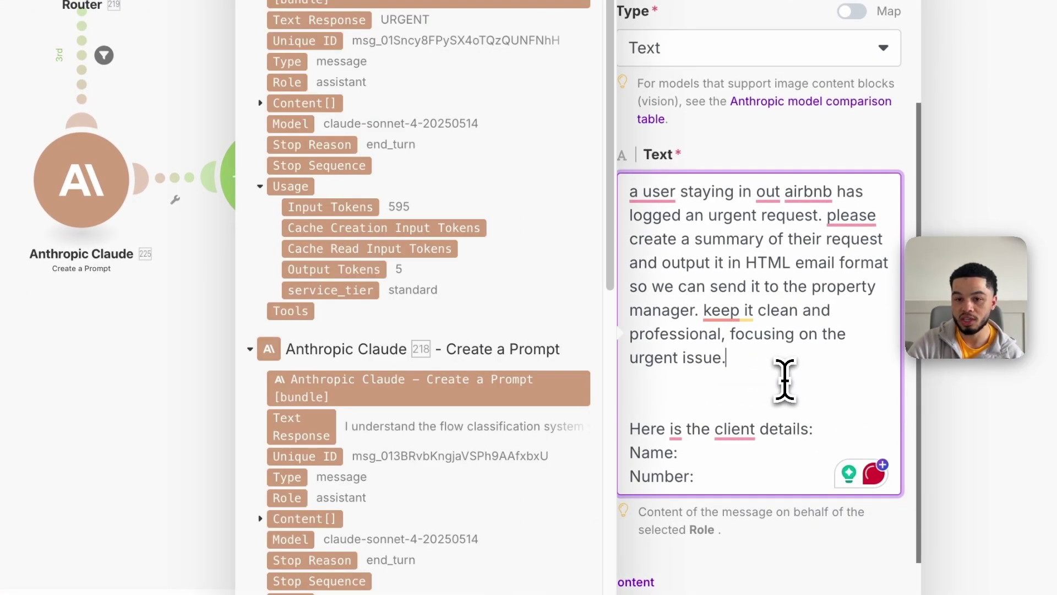
scroll(431, 229, "down", 5)
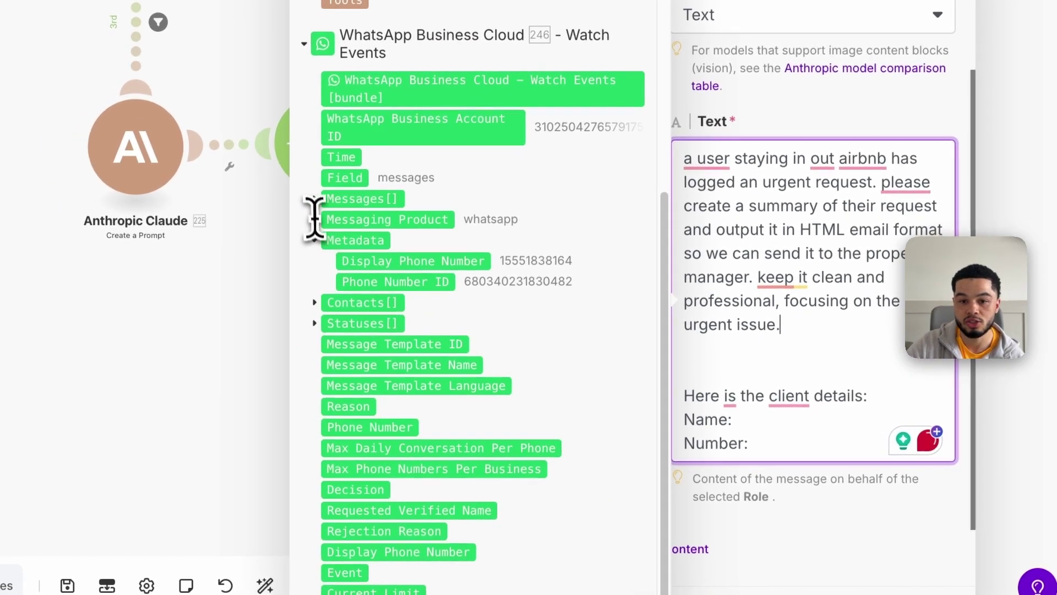
left_click(316, 199)
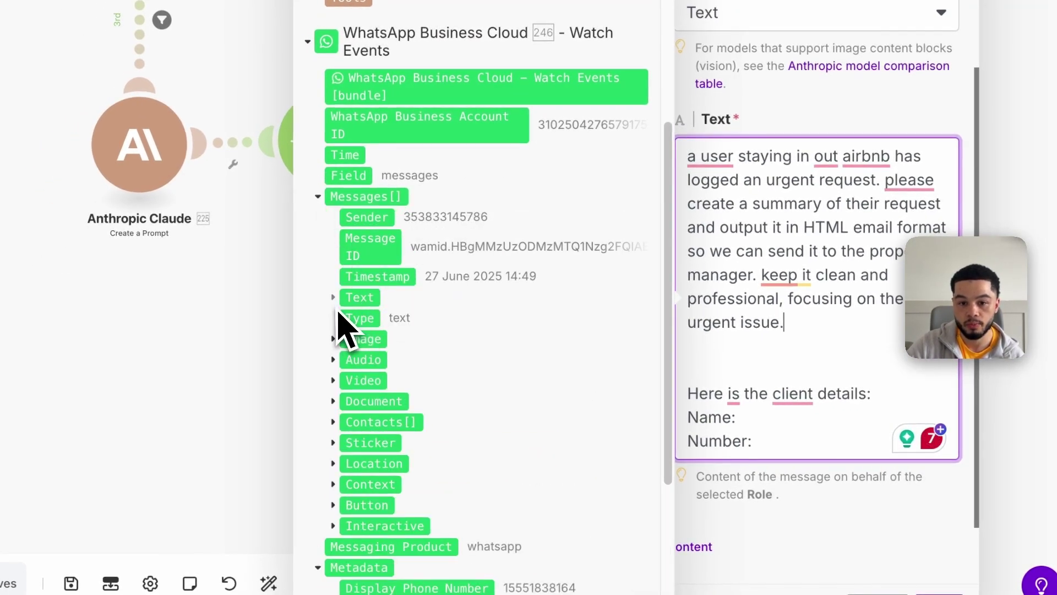
left_click(333, 298)
left_click(355, 310)
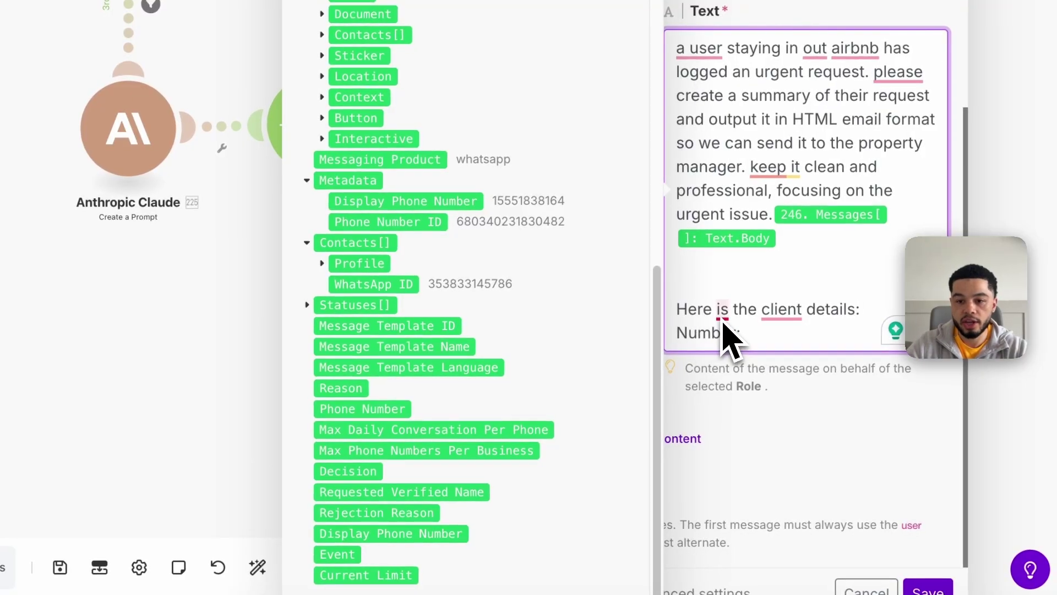
Correct to 'are' and 'client's', then map the WhatsApp ID after Number: and Profile Name after Name:
mouse_move(723, 324)
left_click(735, 365)
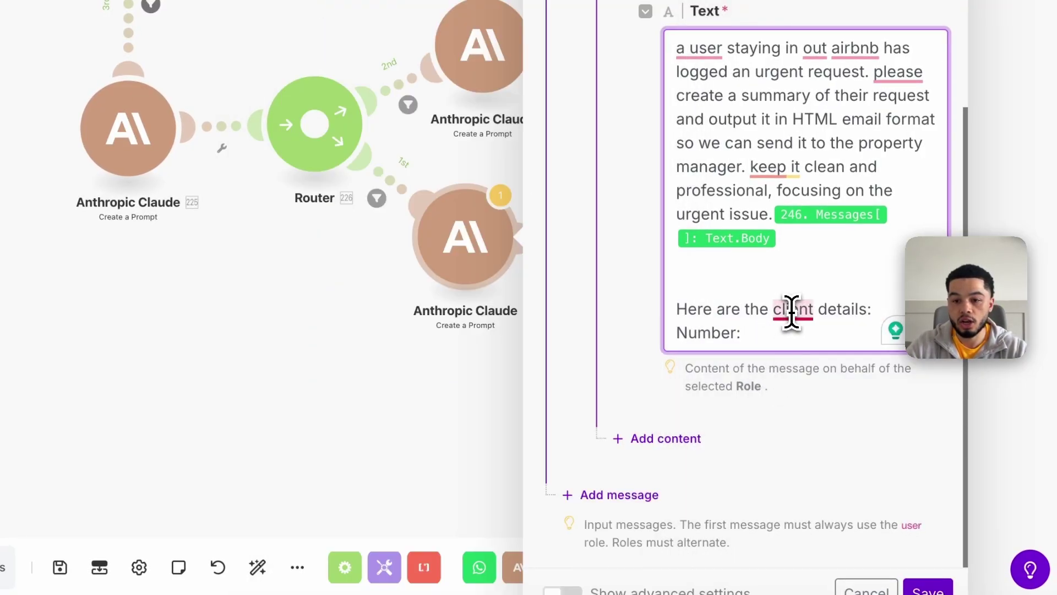
mouse_move(795, 307)
left_click(824, 372)
left_click(770, 334)
scroll(496, 314, "down", 10)
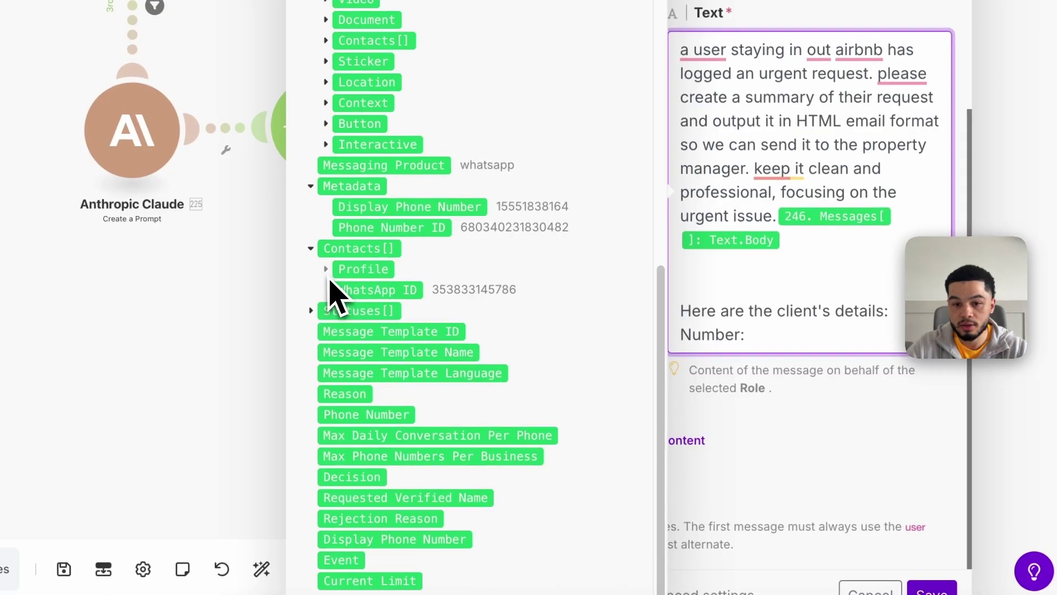
left_click(347, 268)
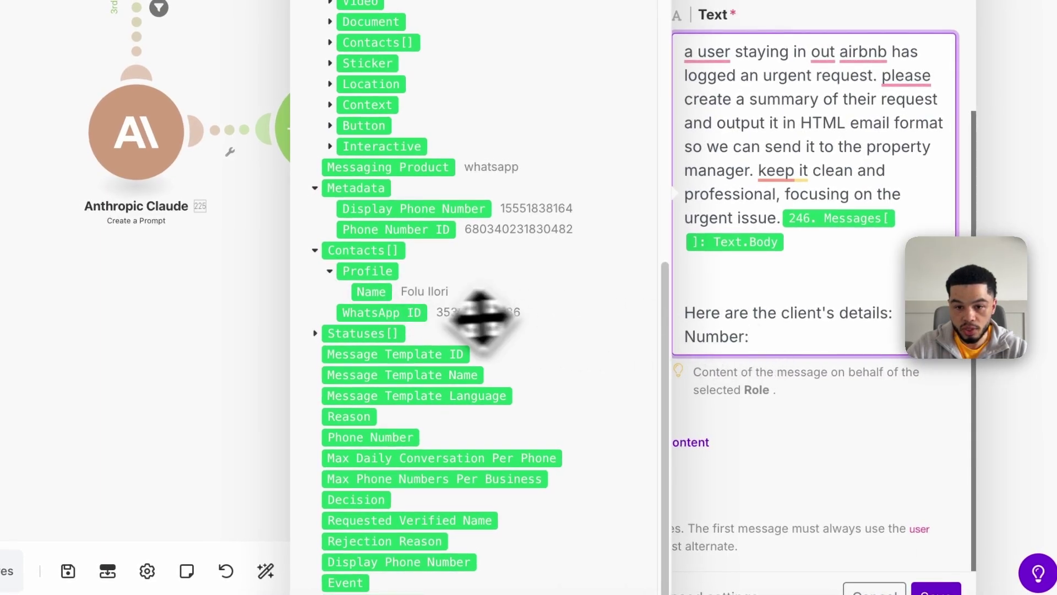
left_click(401, 313)
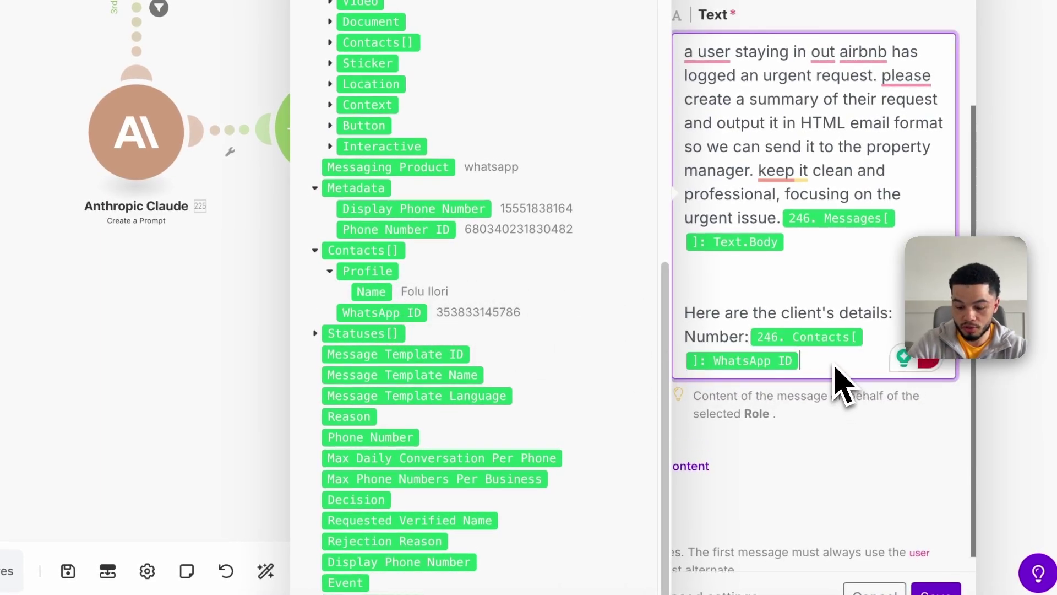
key("Return")
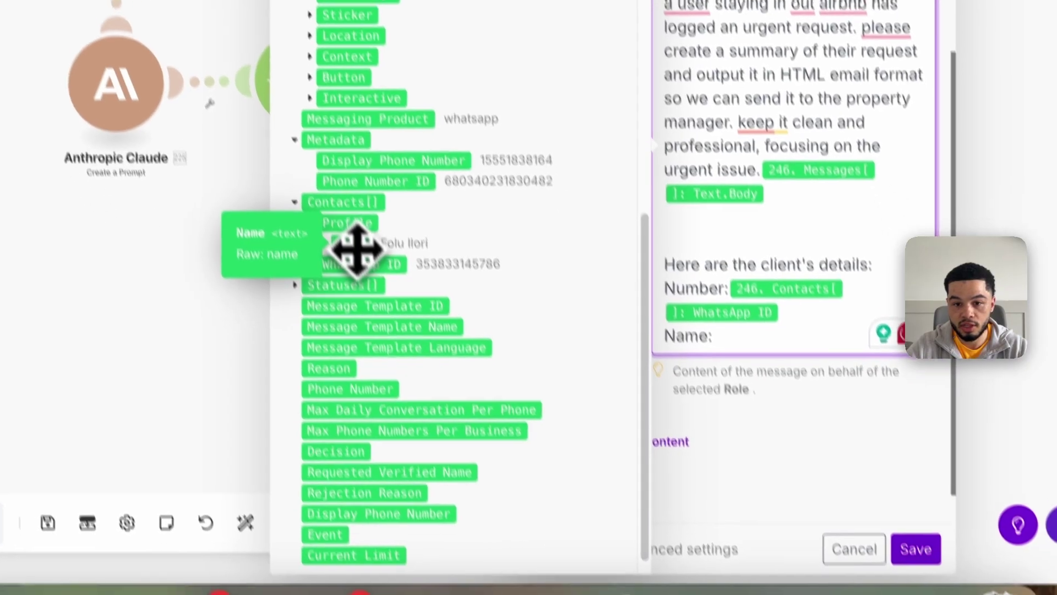
left_click(379, 291)
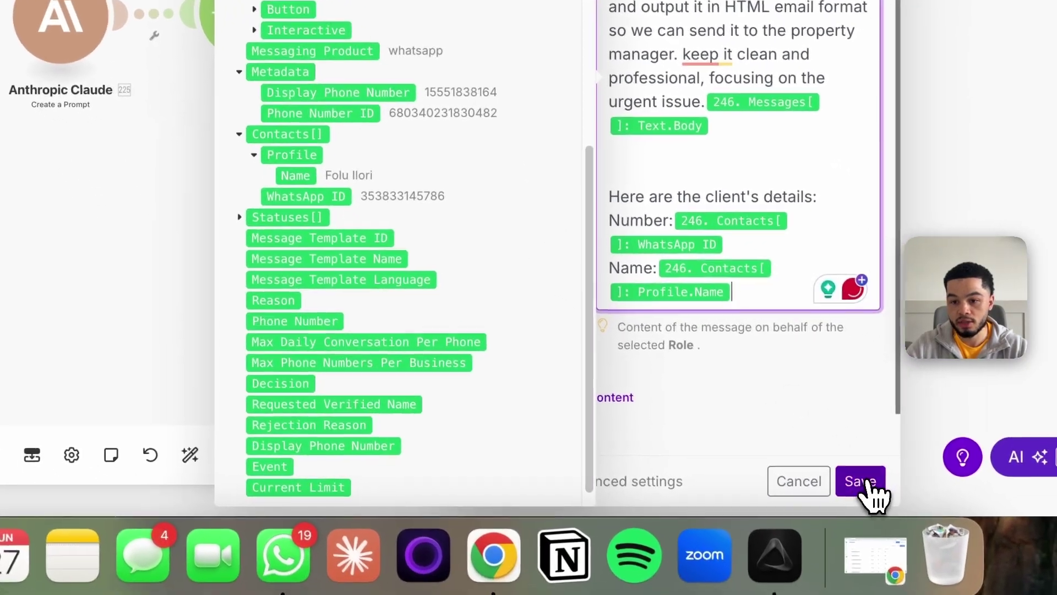
left_click(867, 482)
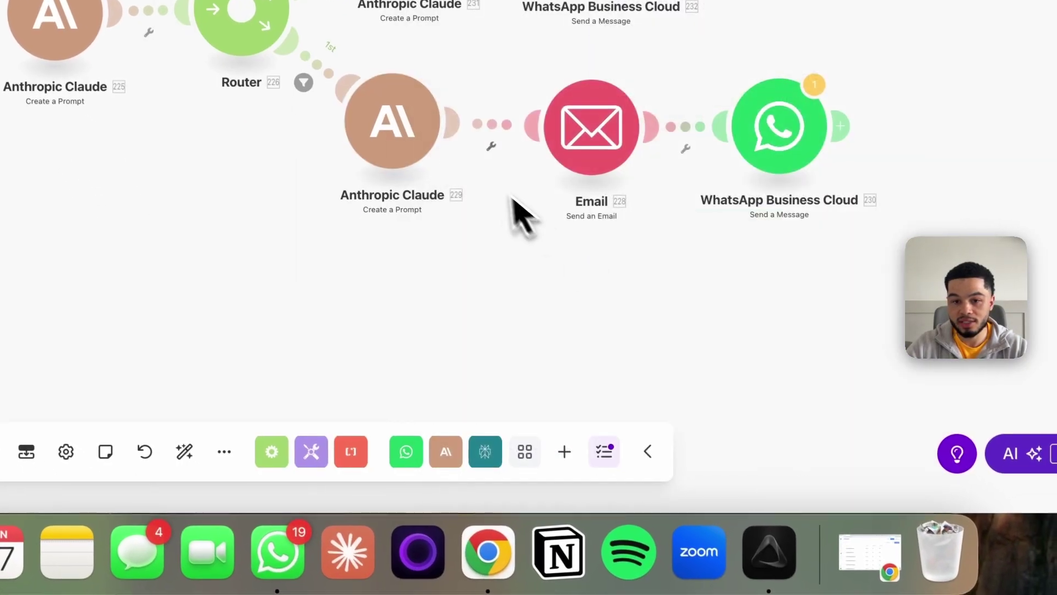
left_click(451, 184)
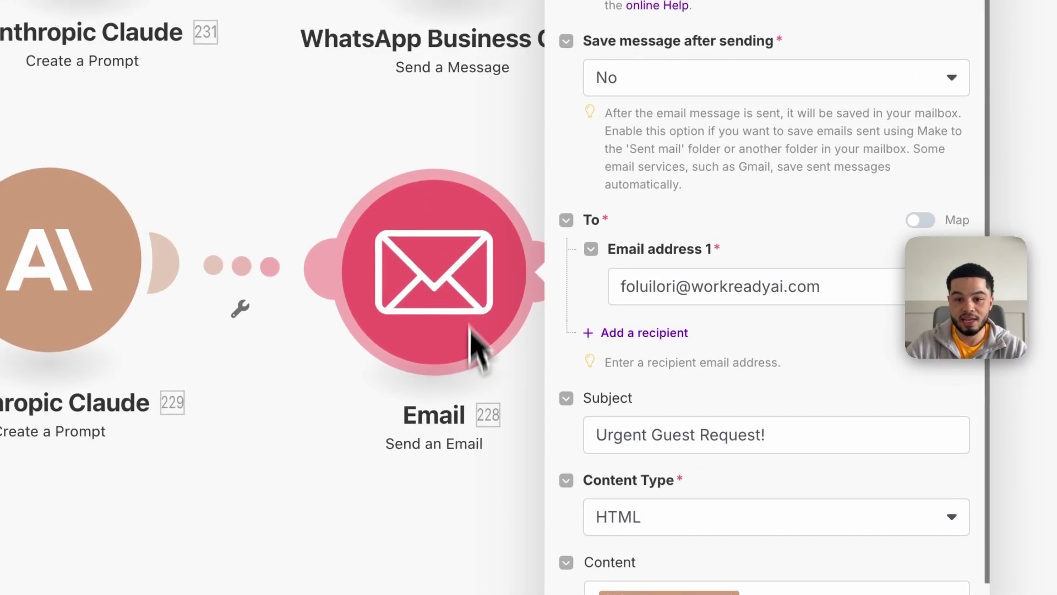
left_click(845, 295)
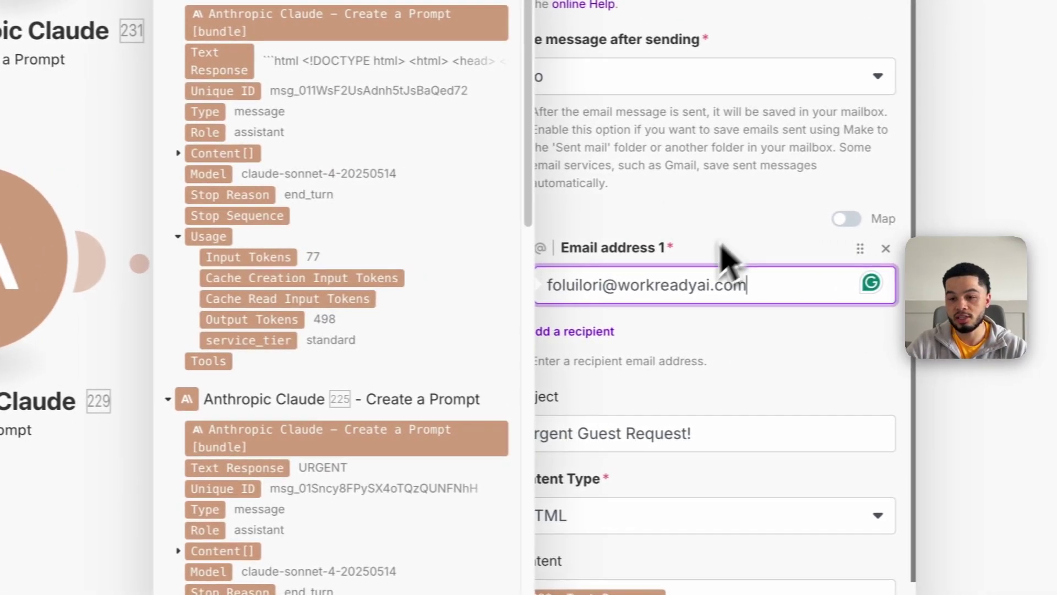
left_click(821, 236)
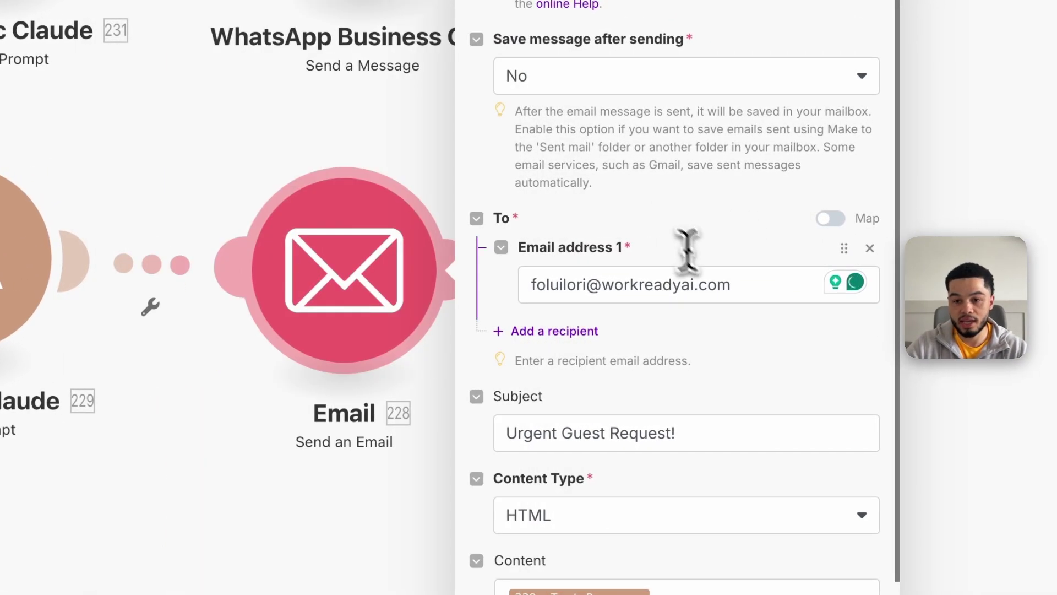
left_click_drag(769, 286, 488, 286)
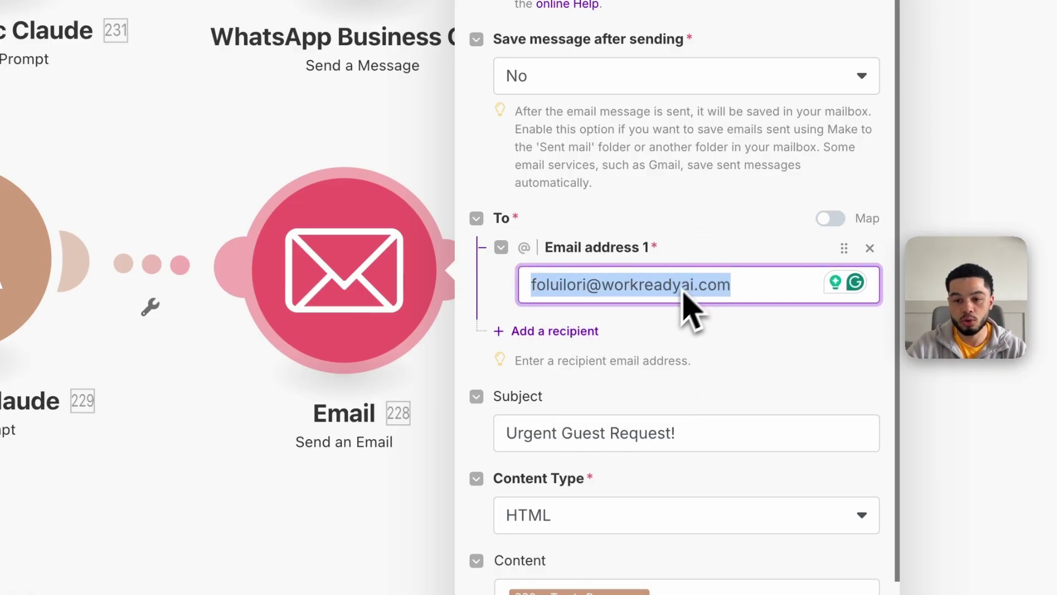
scroll(649, 353, "down", 2)
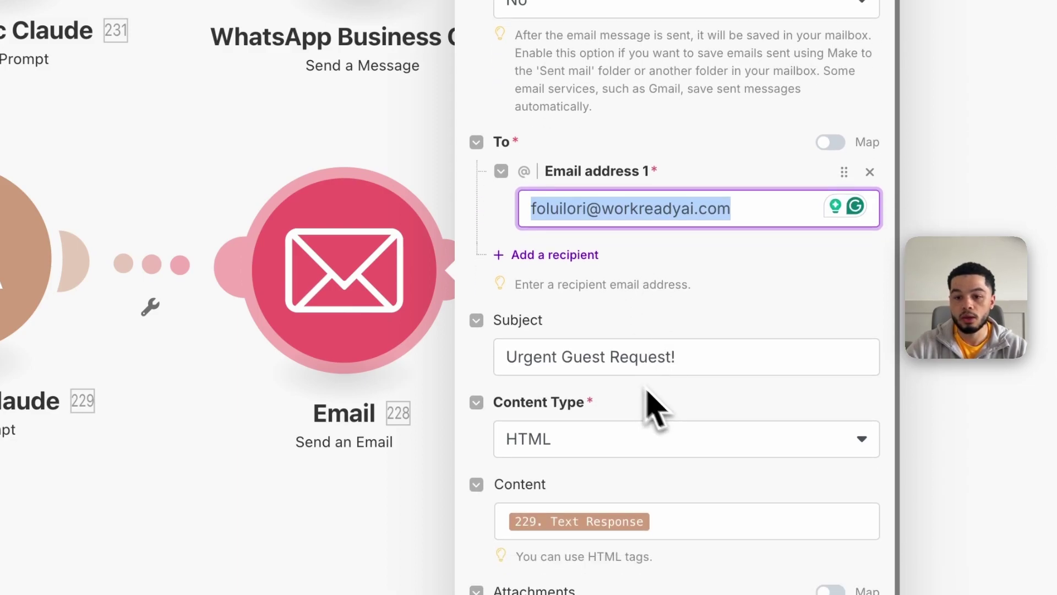
left_click_drag(683, 357, 475, 346)
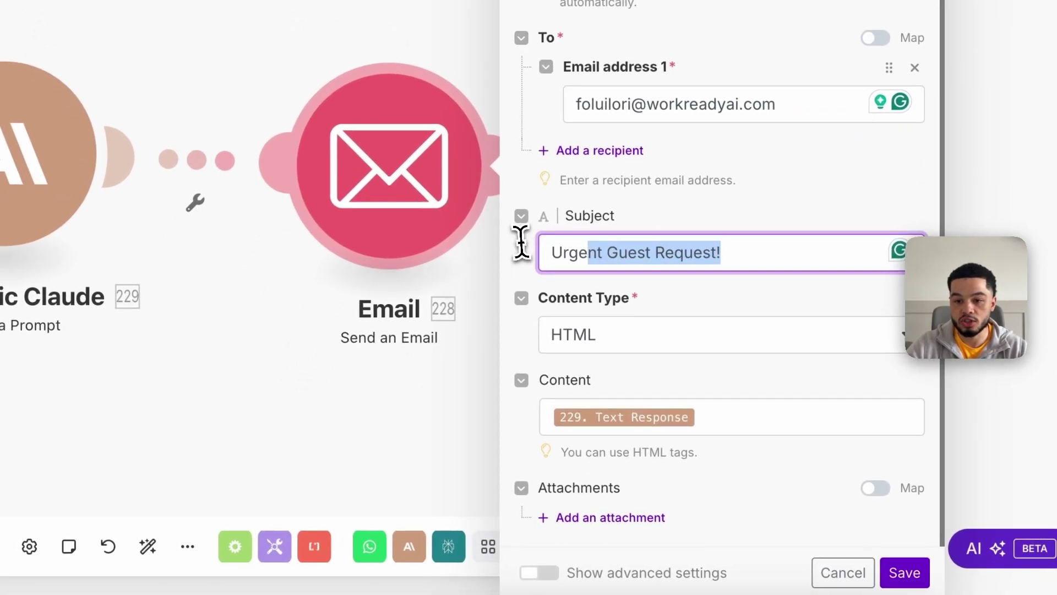
left_click_drag(521, 242, 547, 255)
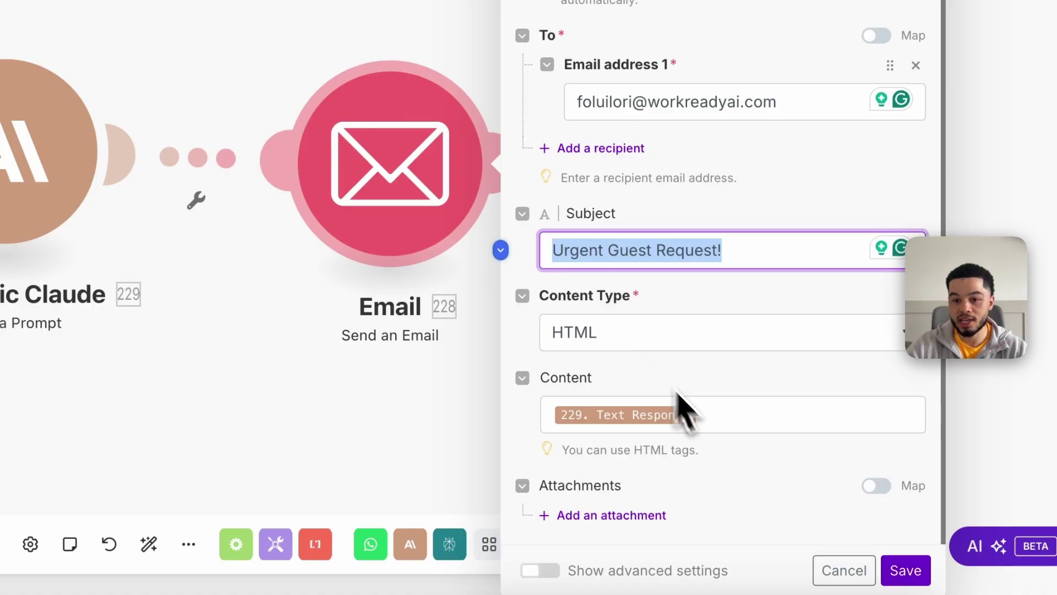
left_click(726, 421)
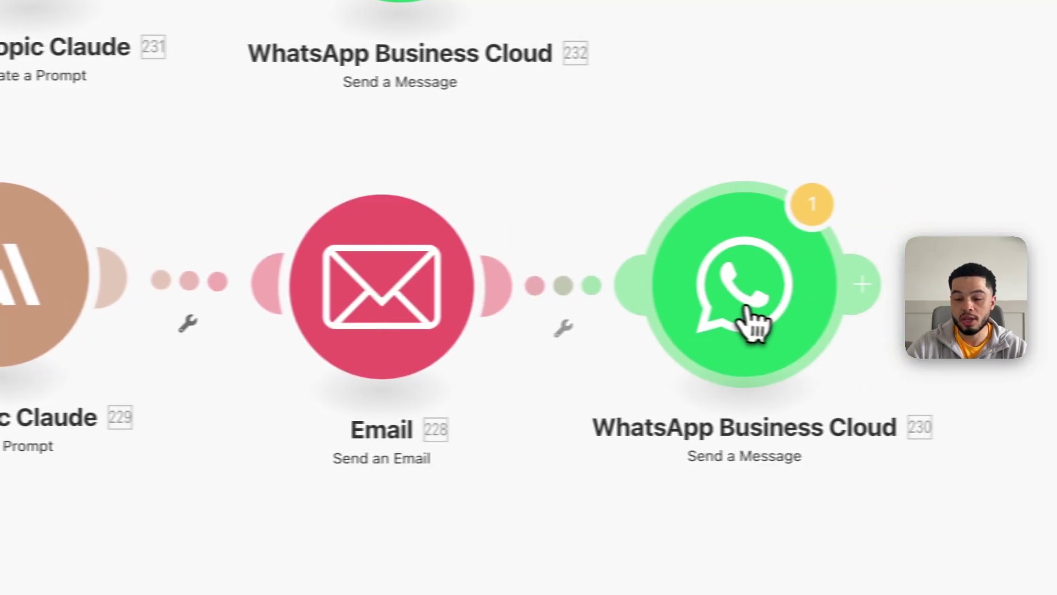
Delete the 11.sender_phone pill from WhatsApp module 230's Receiver field and close its settings
left_click(749, 309)
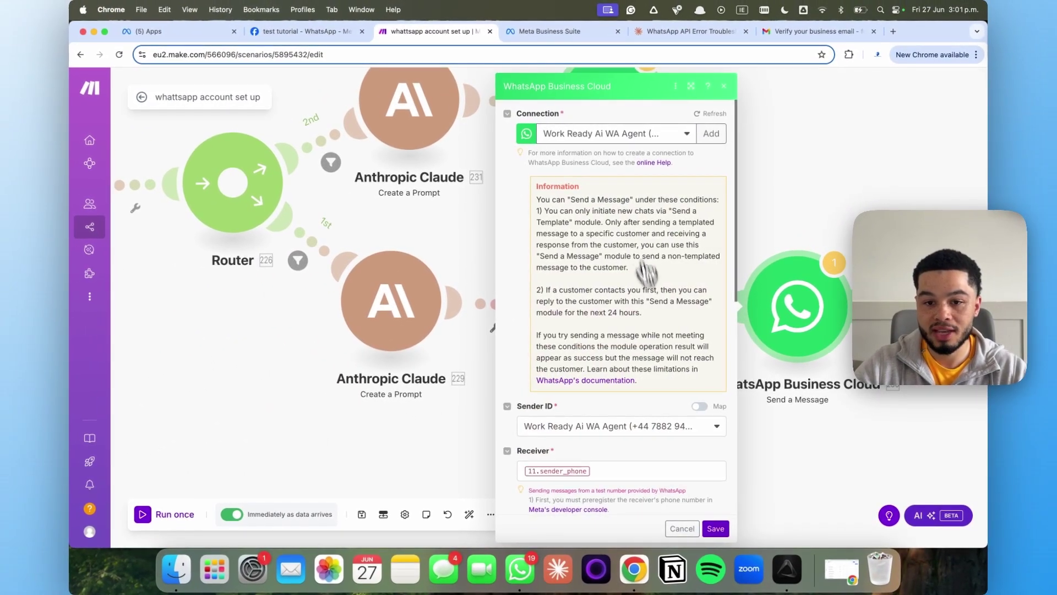
scroll(647, 270, "down", 5)
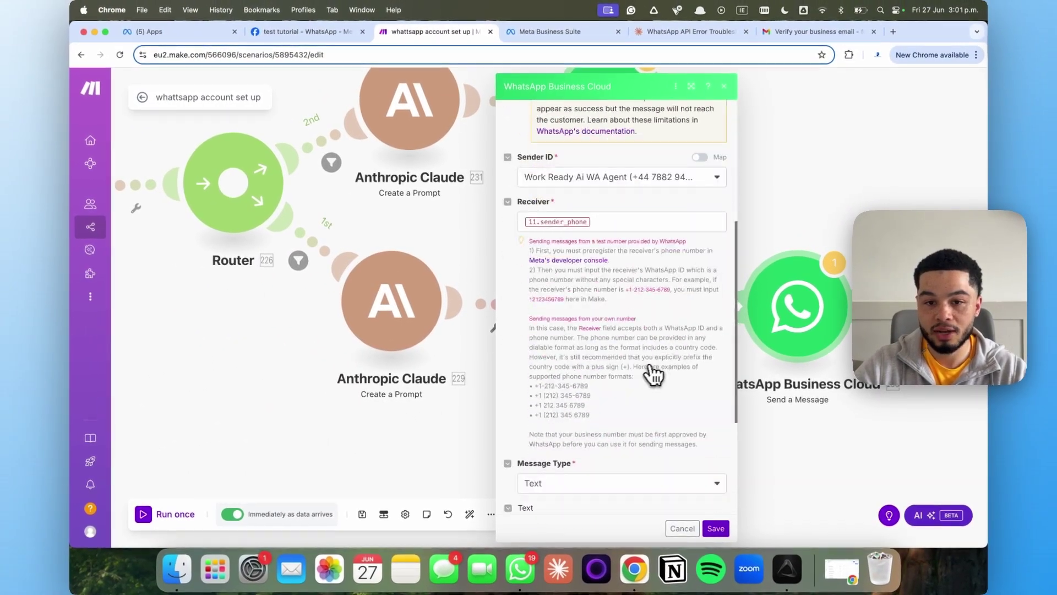
left_click(618, 223)
key("BackSpace")
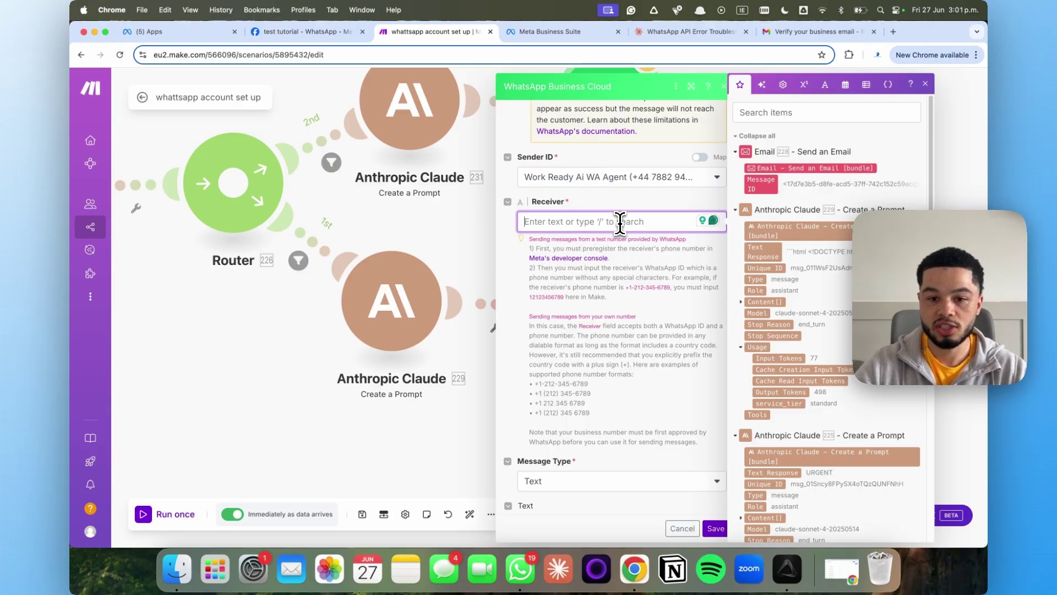
scroll(612, 242, "down", 4)
left_click(600, 325)
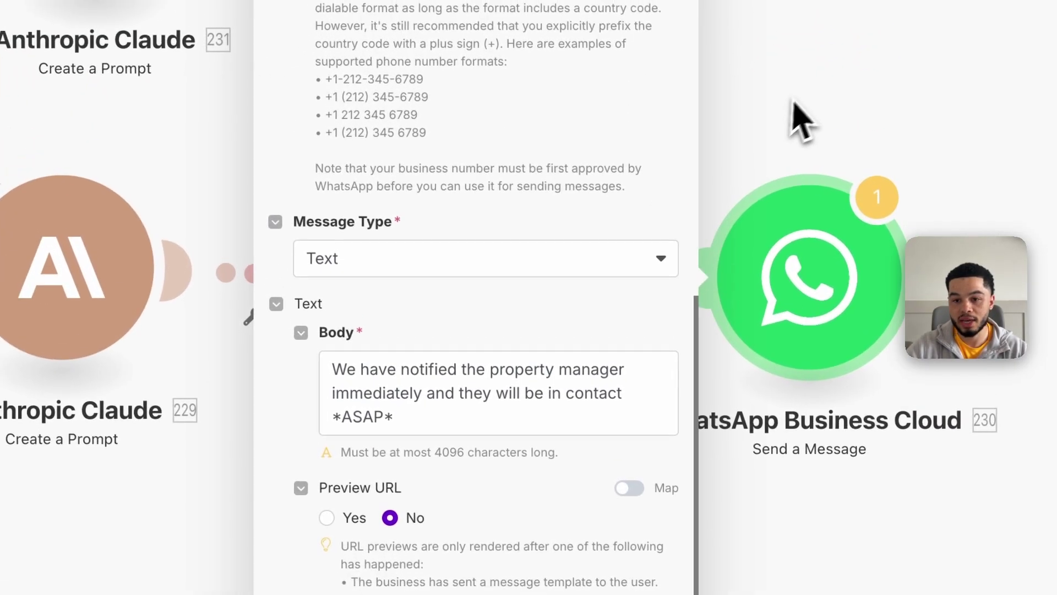
left_click(799, 120)
left_click(818, 283)
scroll(543, 300, "up", 6)
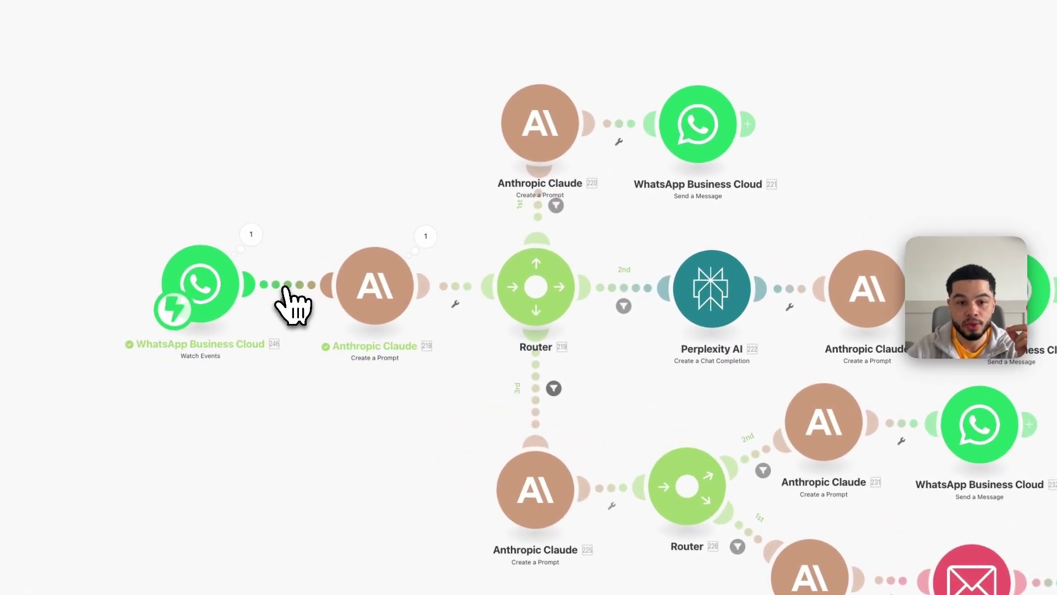
Add a filter after the WhatsApp trigger with condition Messages[] Text.Body Exists, and save it
left_click(289, 288)
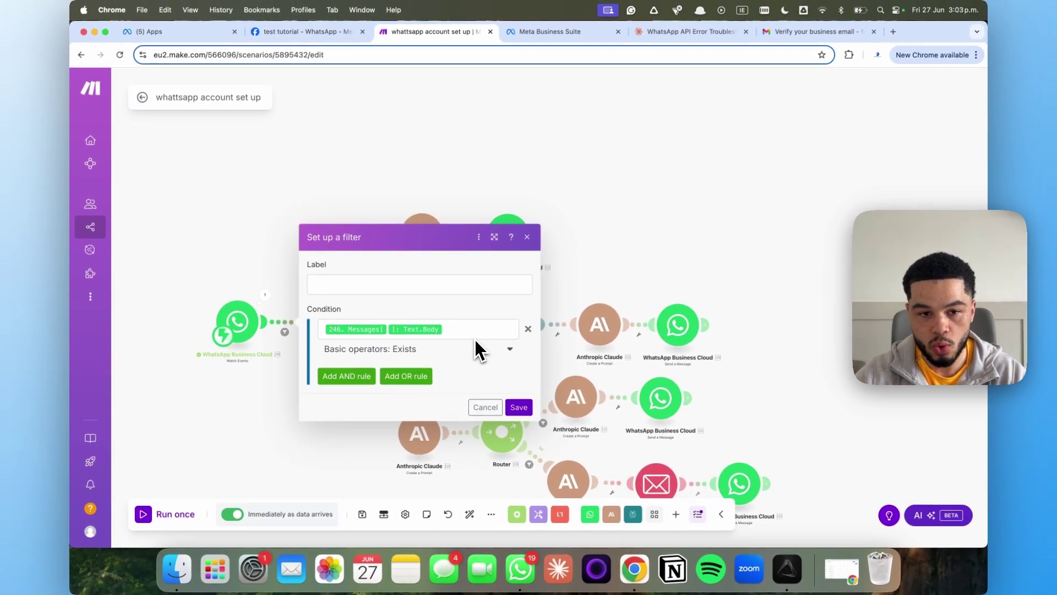
scroll(311, 322, "up", 3)
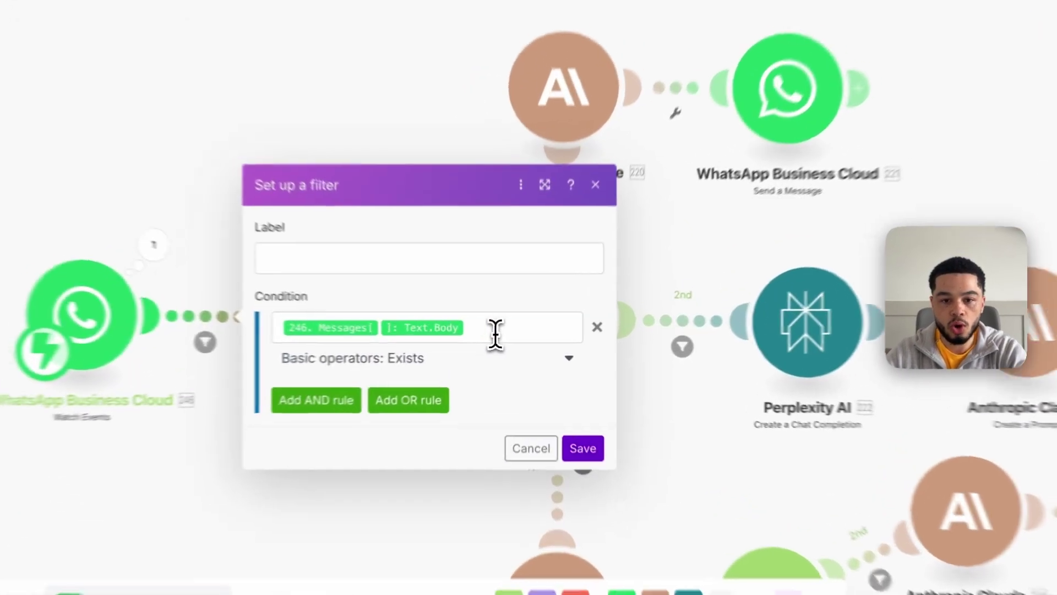
left_click(495, 333)
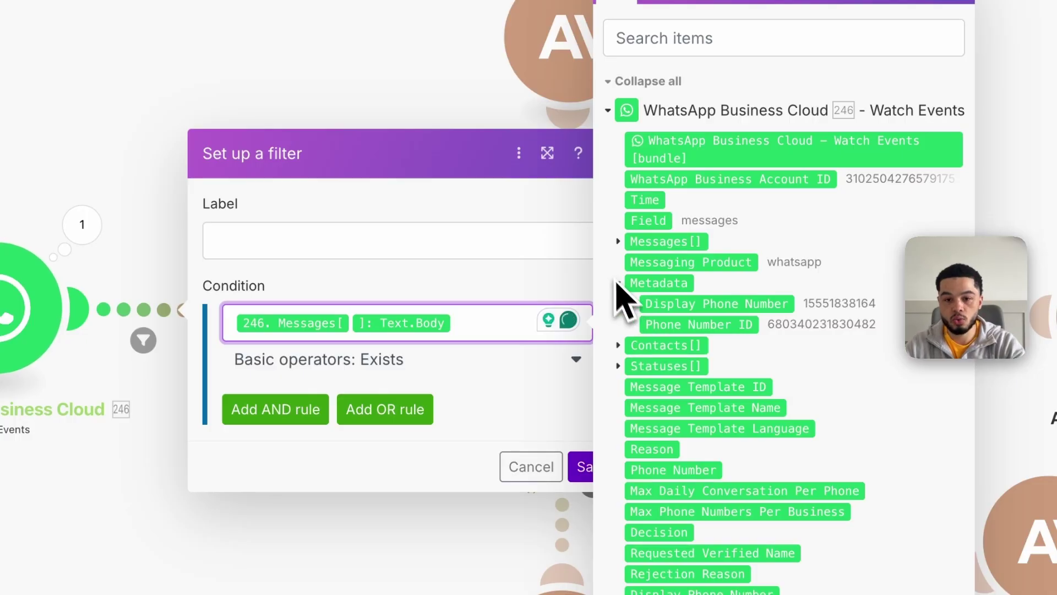
left_click(619, 242)
scroll(628, 259, "down", 2)
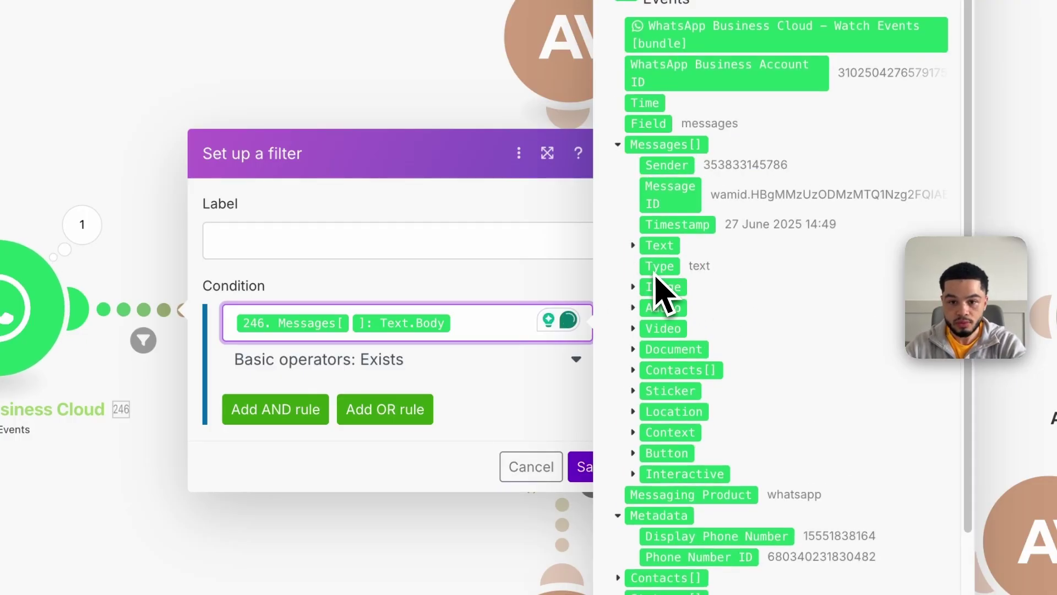
left_click(633, 247)
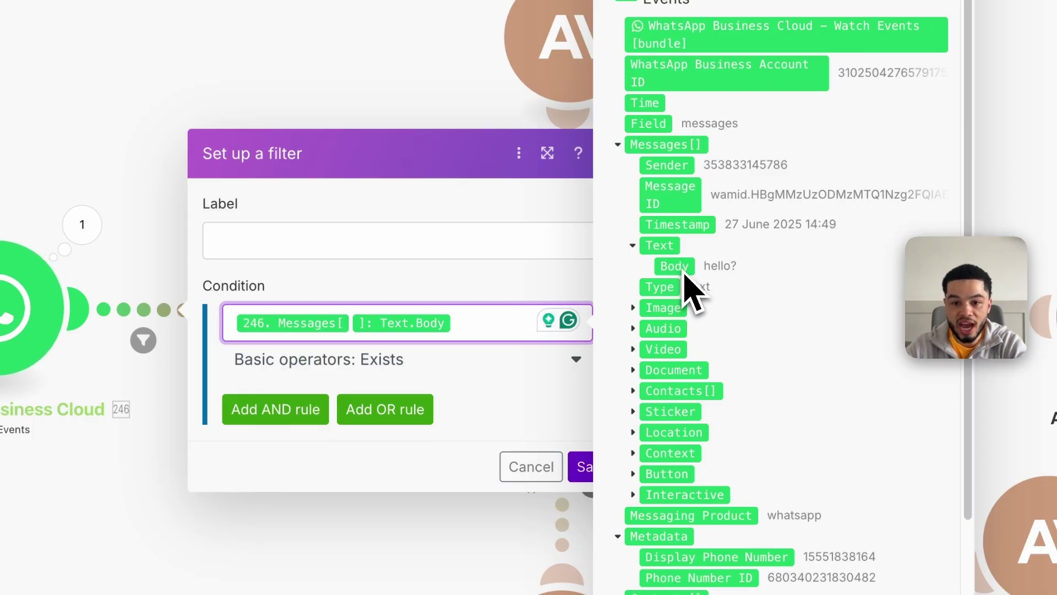
left_click(444, 377)
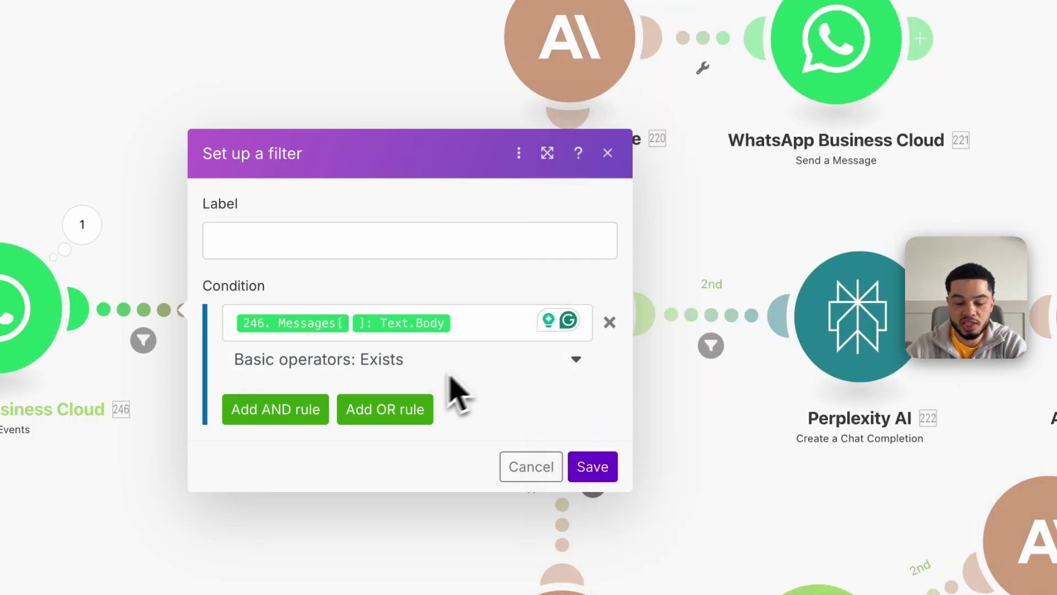
left_click_drag(481, 329, 330, 331)
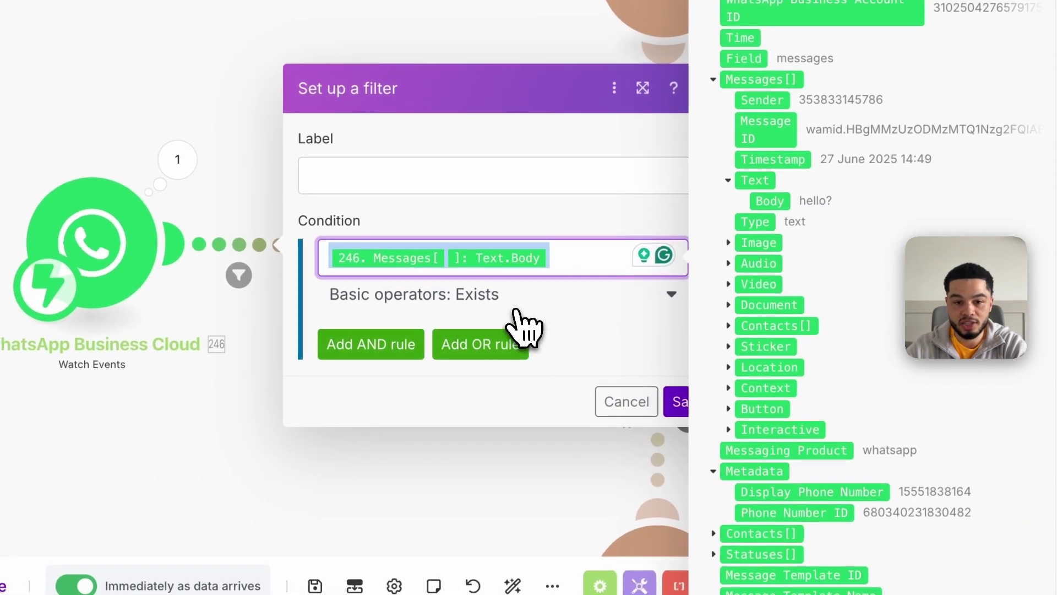
left_click(570, 302)
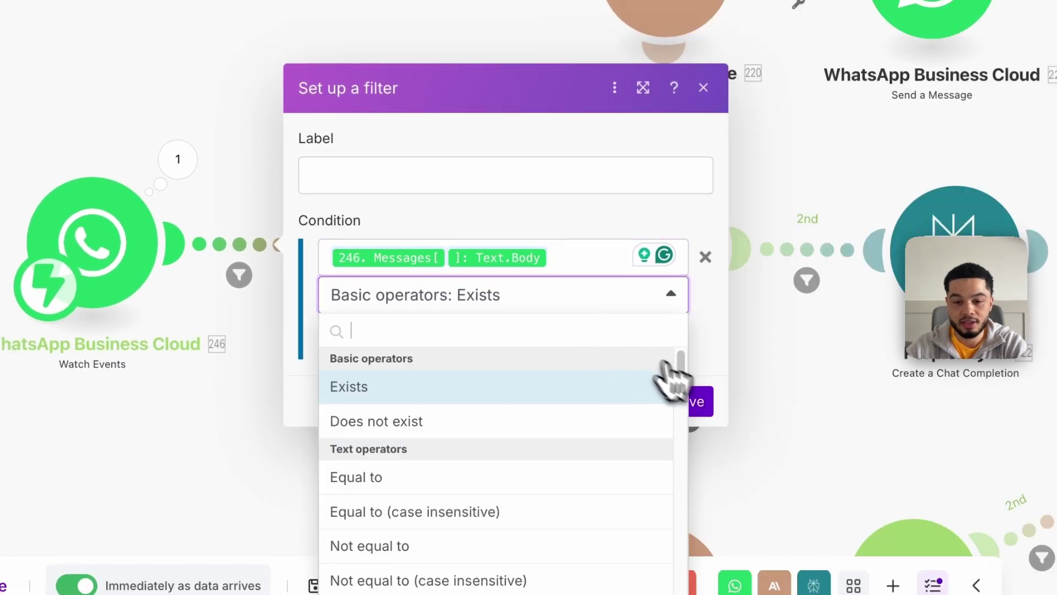
left_click(727, 388)
left_click(699, 406)
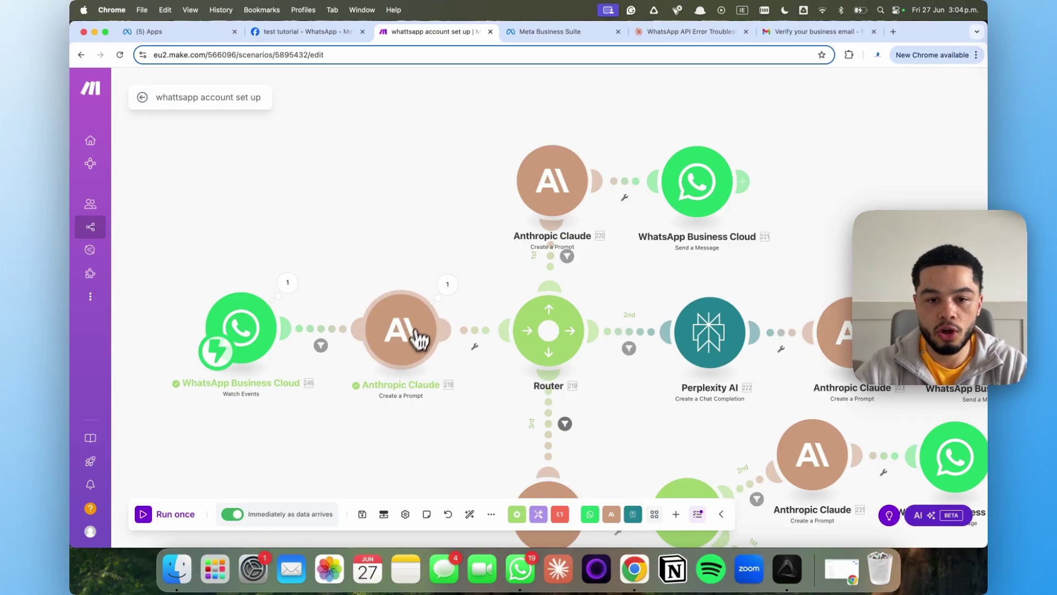
Save the scenario, start Run once so it waits for data, and switch to WhatsApp
left_click(362, 514)
scroll(362, 394, "down", 4)
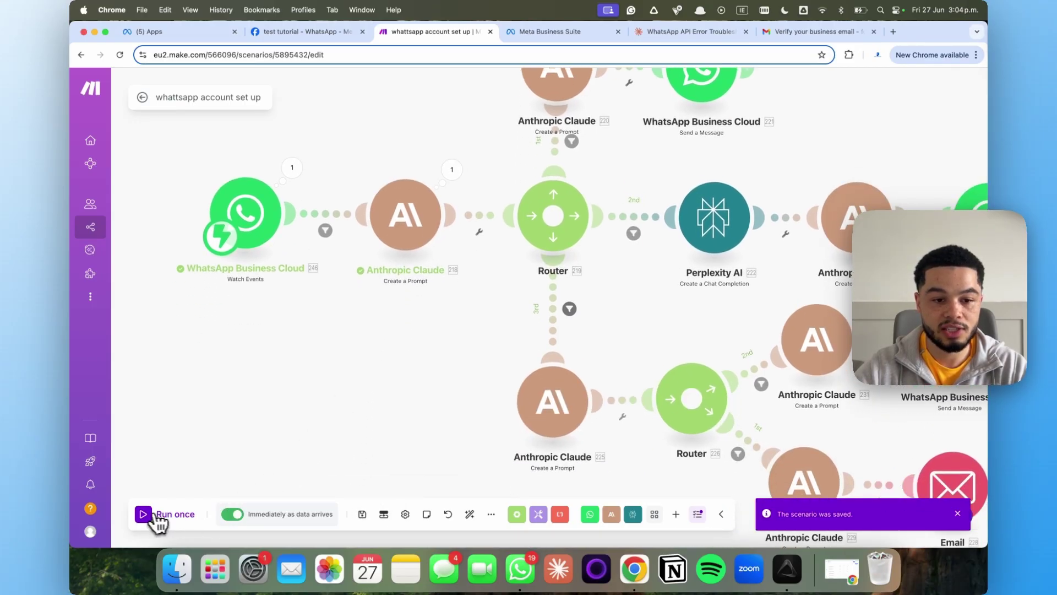
left_click(143, 514)
scroll(342, 394, "down", 10)
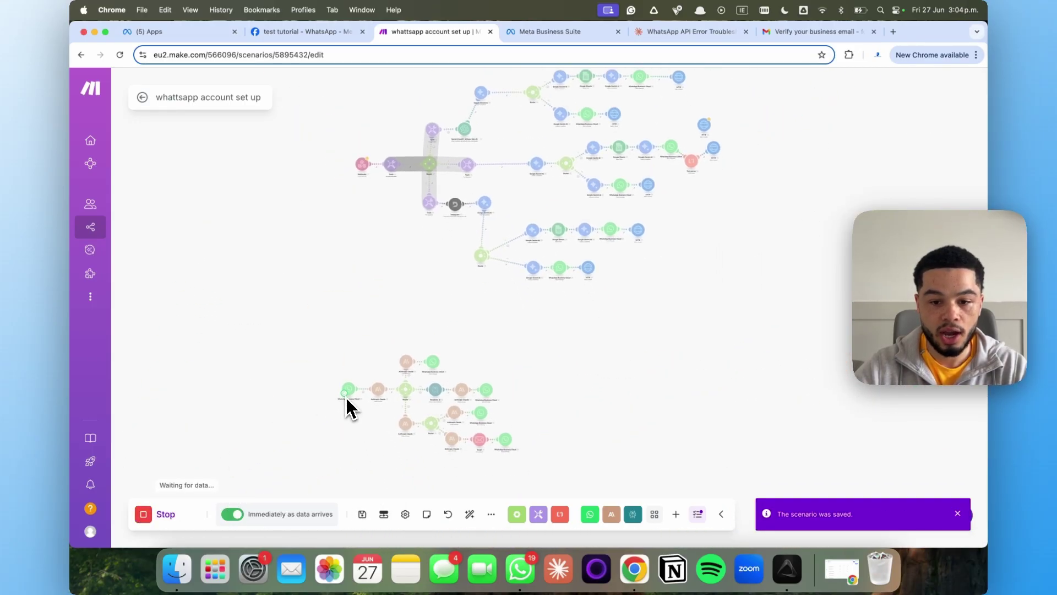
left_click(519, 572)
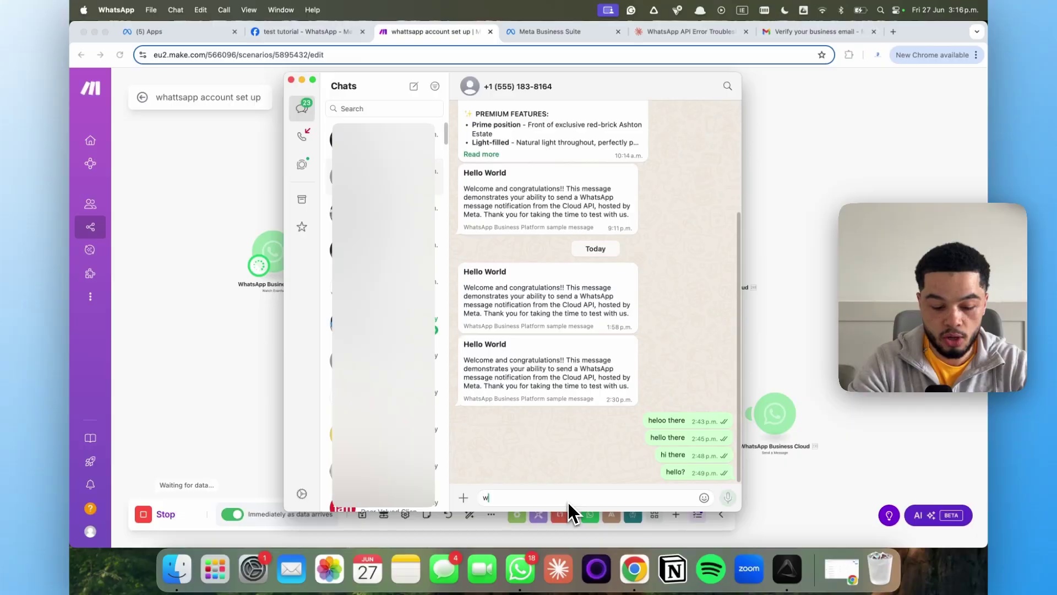
Send 'what is the wifif password' in the test chat and review the automated network-details reply
type("what is the wifif passwor")
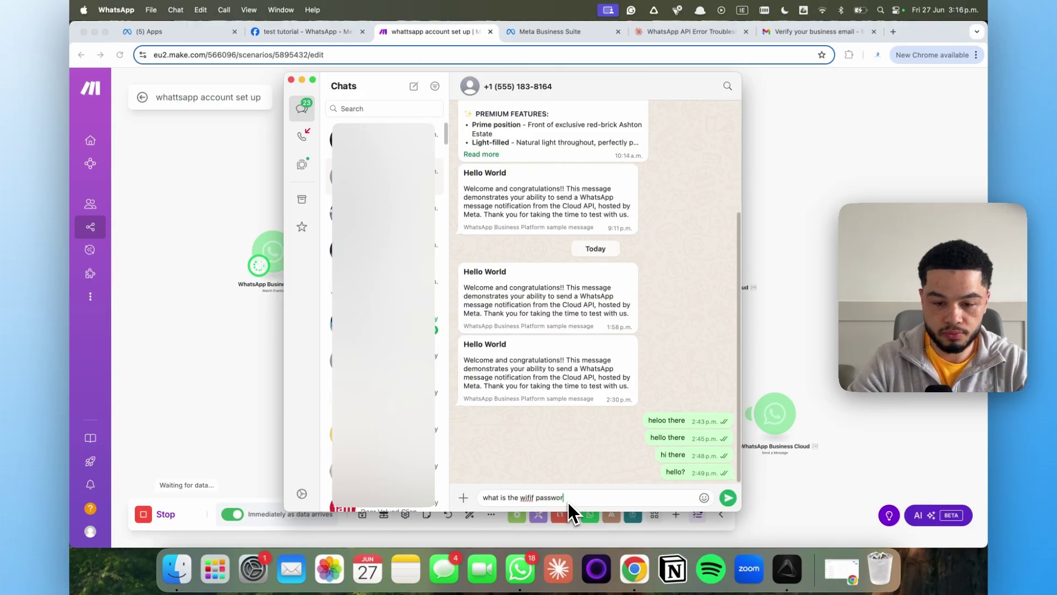
type("d")
key("Return")
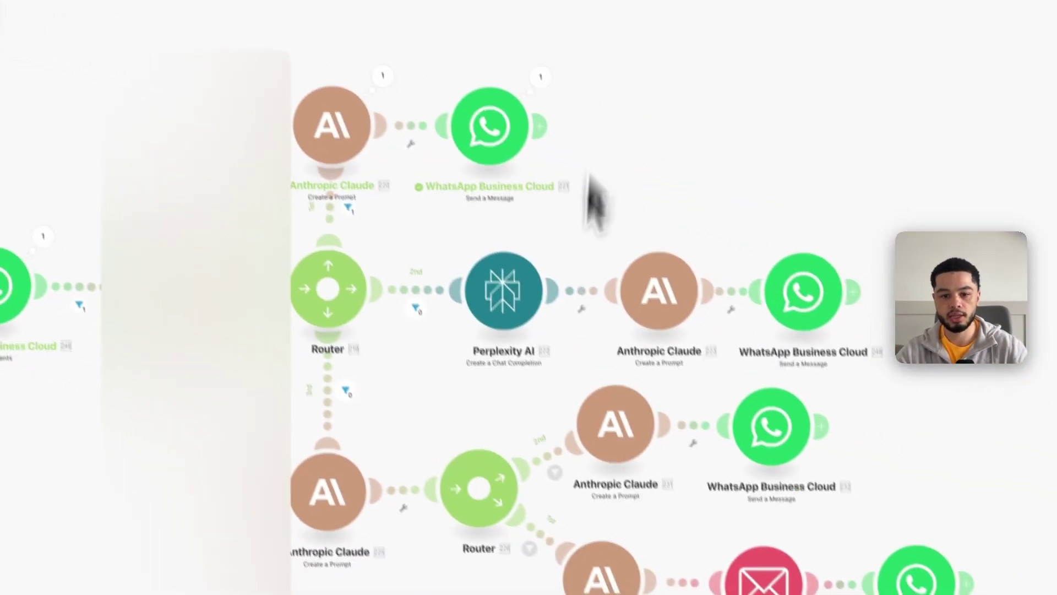
left_click(543, 78)
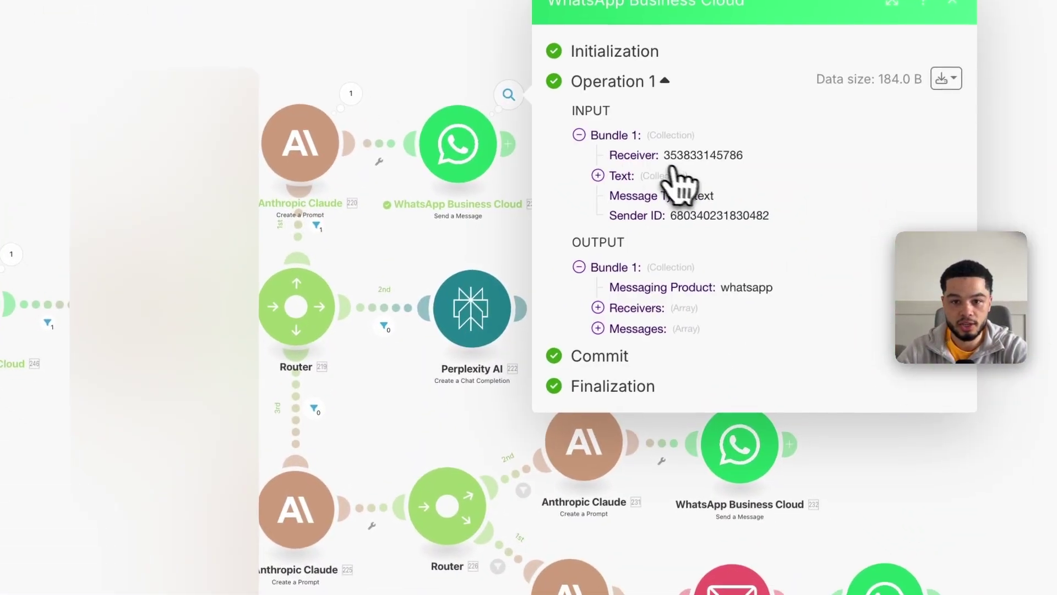
left_click(448, 242)
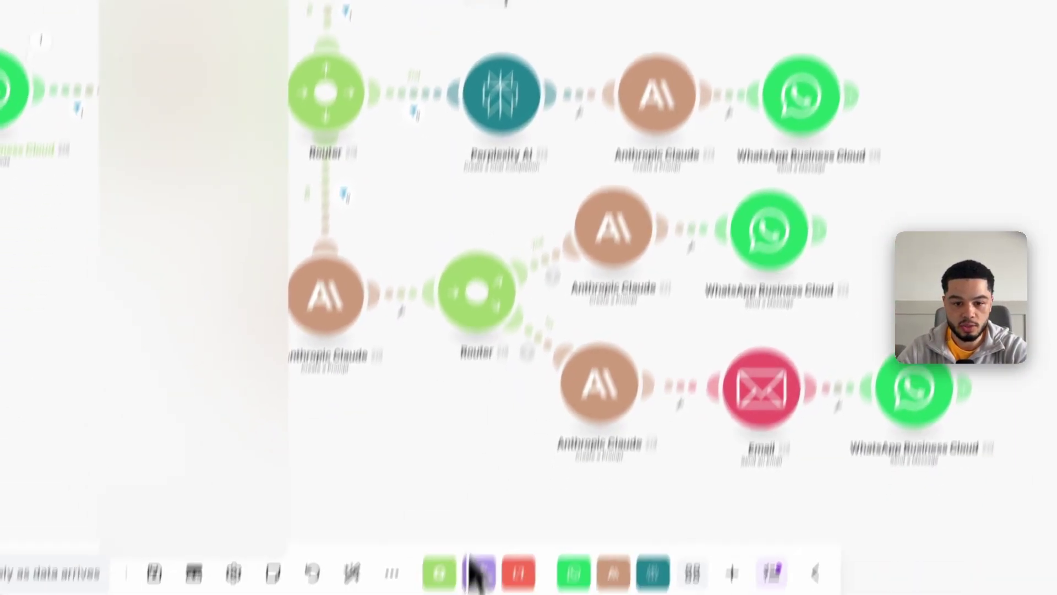
left_click(468, 552)
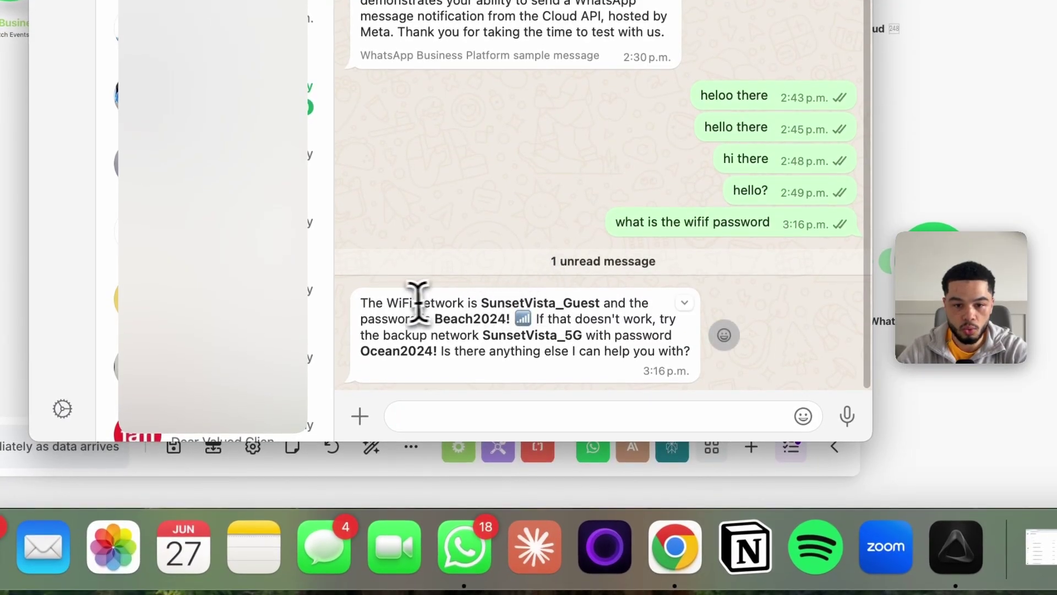
left_click_drag(354, 302, 415, 453)
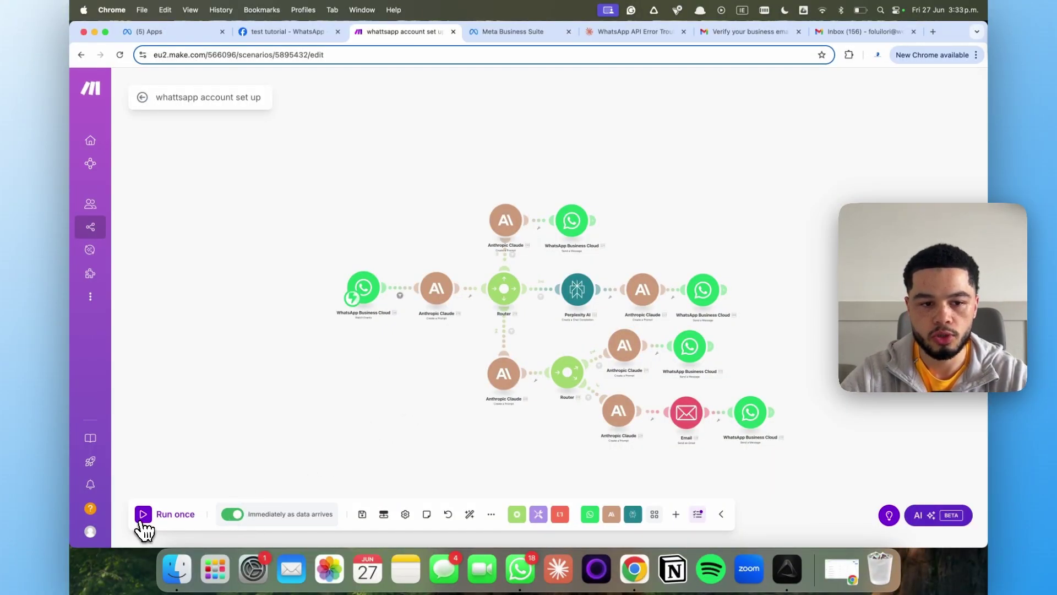
Start another single run and send the guest's question about local activities from WhatsApp
left_click(144, 514)
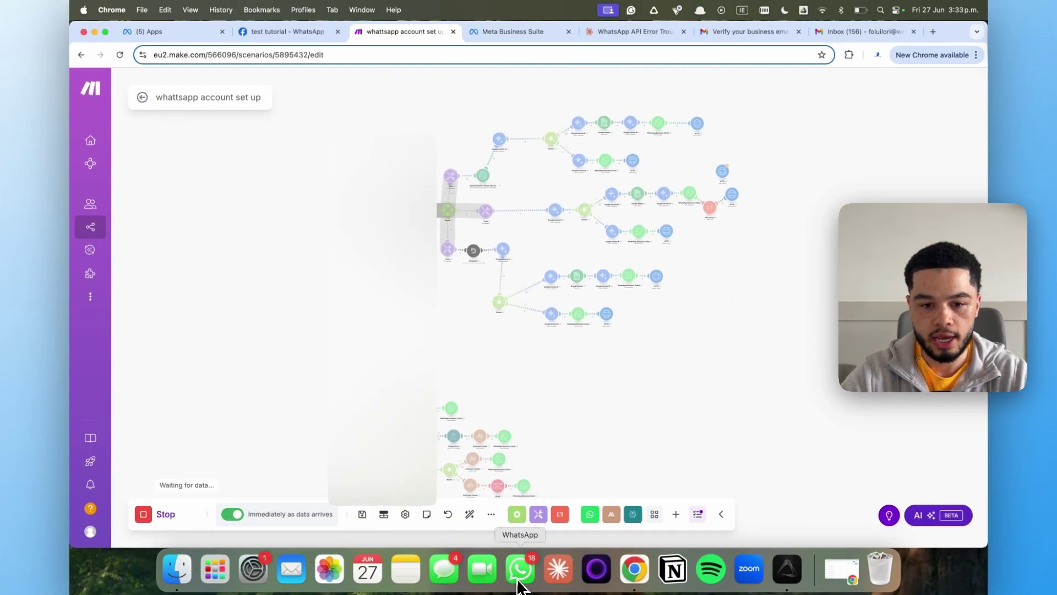
left_click(520, 575)
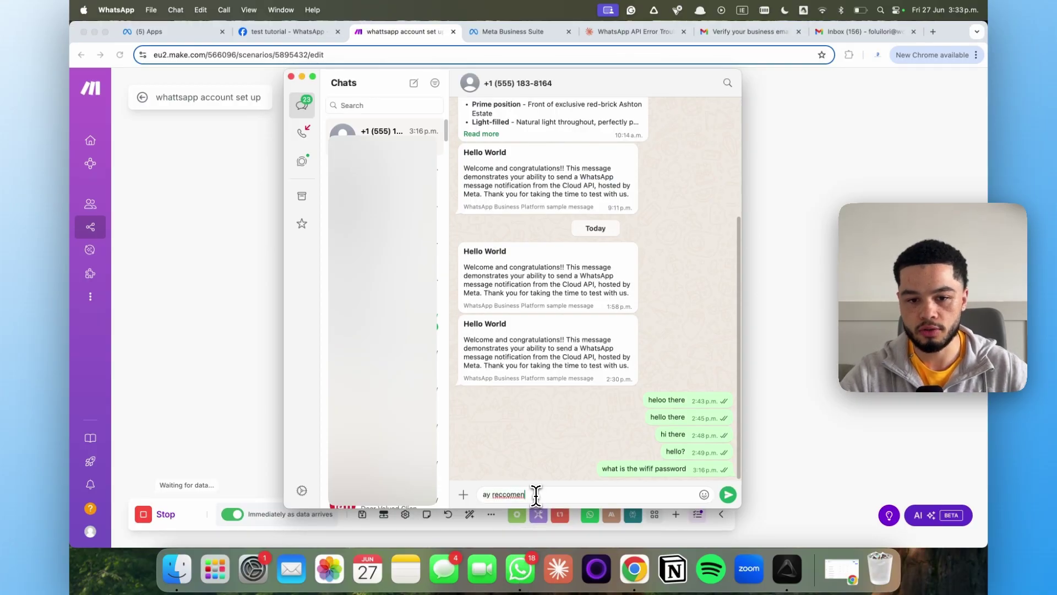
key("BackSpace")
key("BackSpace")
key("BackSpace")
key("BackSpace")
key("BackSpace")
key("BackSpace")
key("BackSpace")
key("BackSpace")
key("BackSpace")
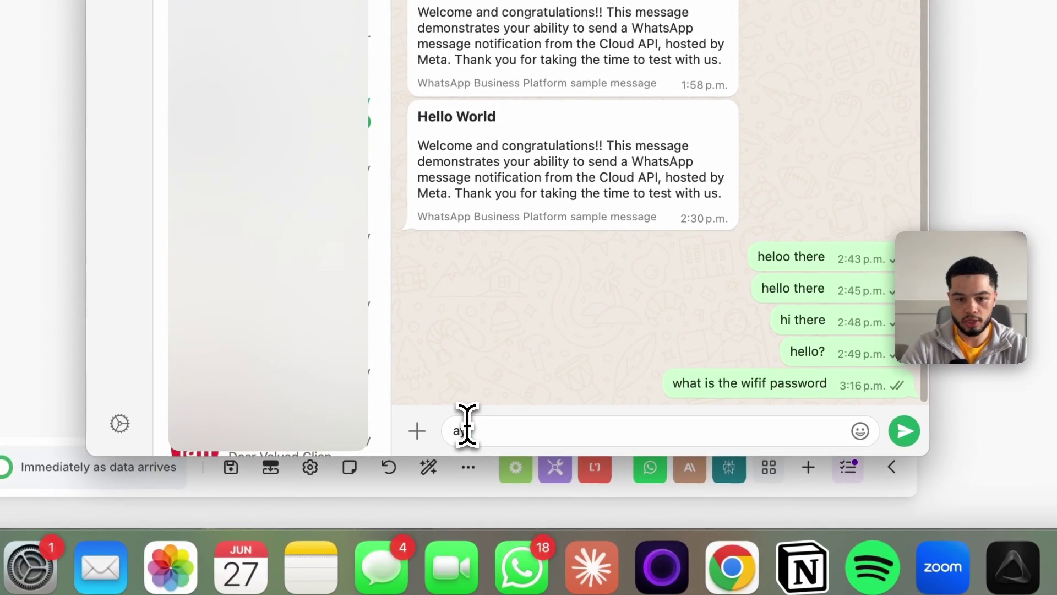
key("BackSpace")
key("BackSpace")
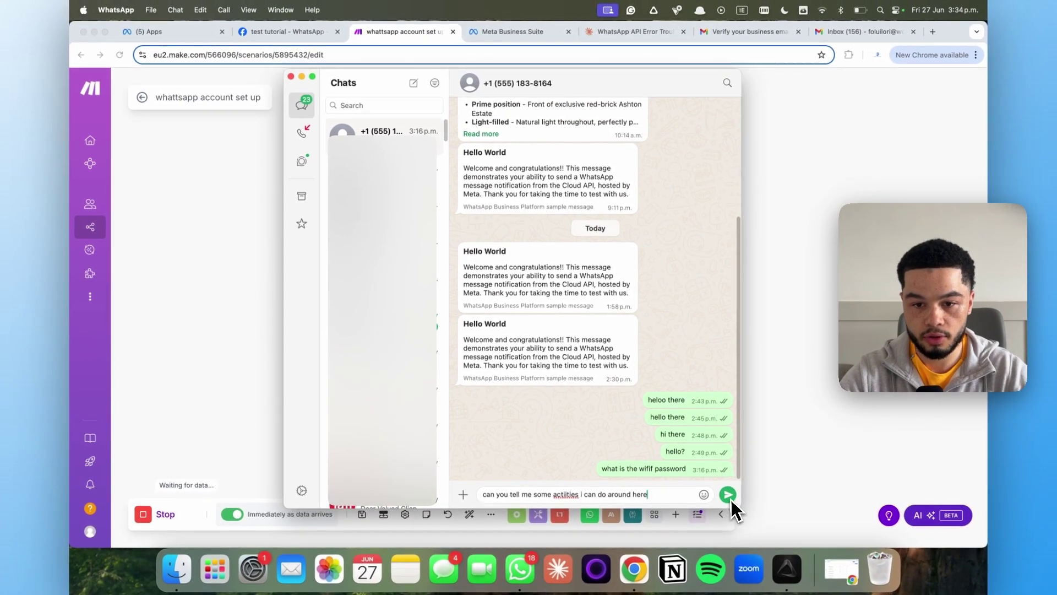
left_click(728, 495)
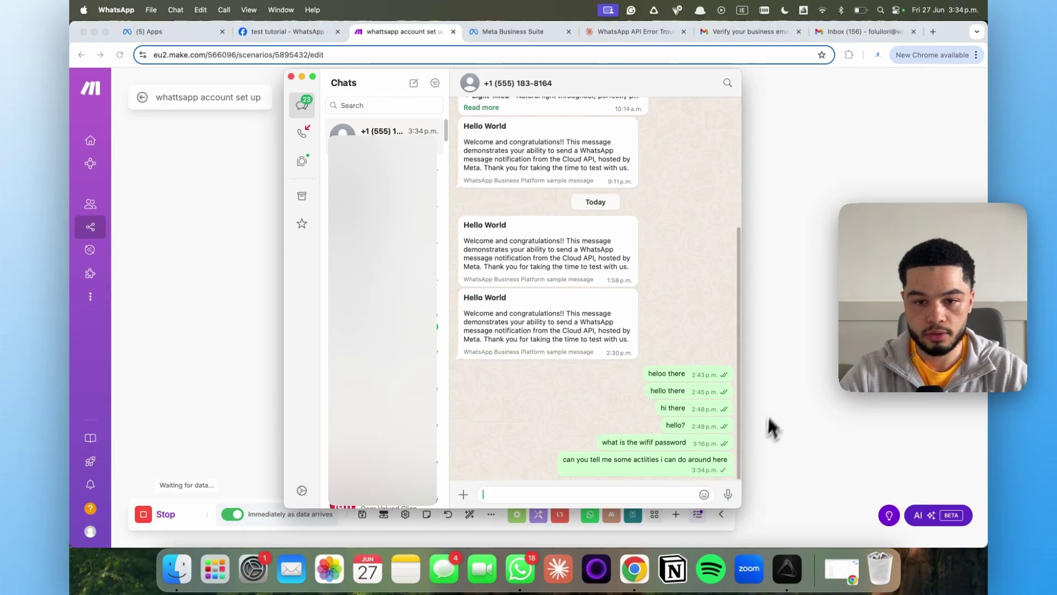
Zoom into the Make canvas to watch the Claude, Perplexity and WhatsApp reply modules run
left_click(771, 407)
left_click_drag(401, 361, 392, 259)
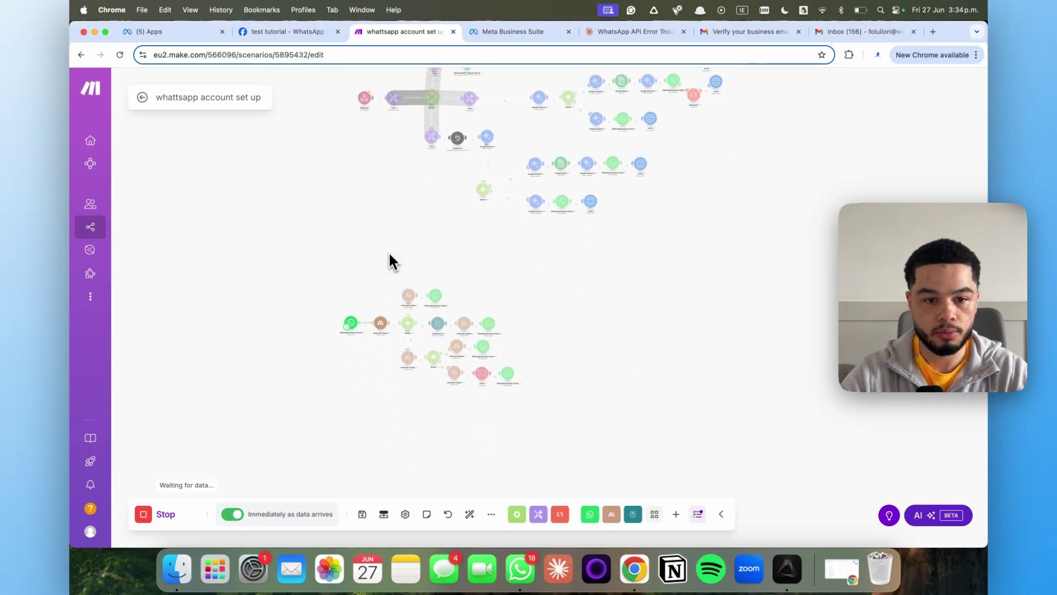
scroll(385, 312, "up", 5)
scroll(430, 370, "right", 5)
scroll(431, 370, "up", 2)
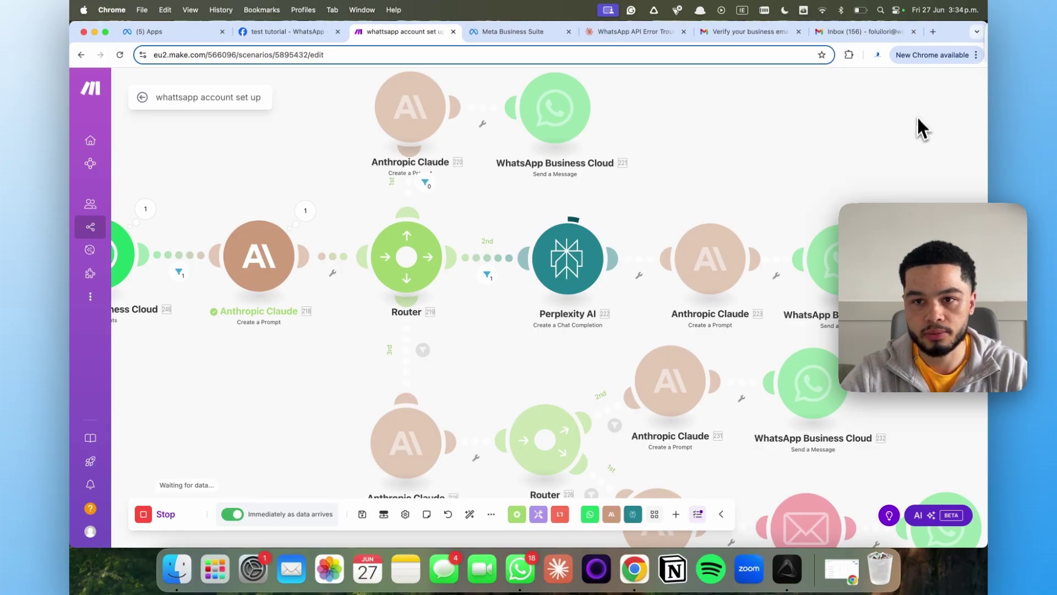
scroll(704, 245, "right", 3)
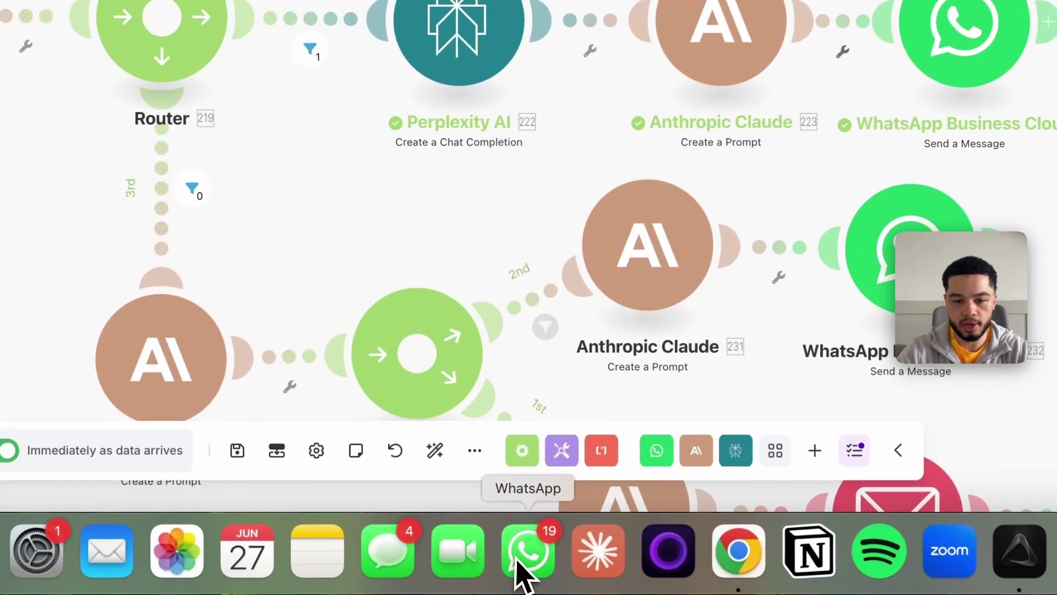
Expand the bot's reply recommending Santa Monica Pier, the beach, a weekend festival and Third Street Promenade
left_click(520, 573)
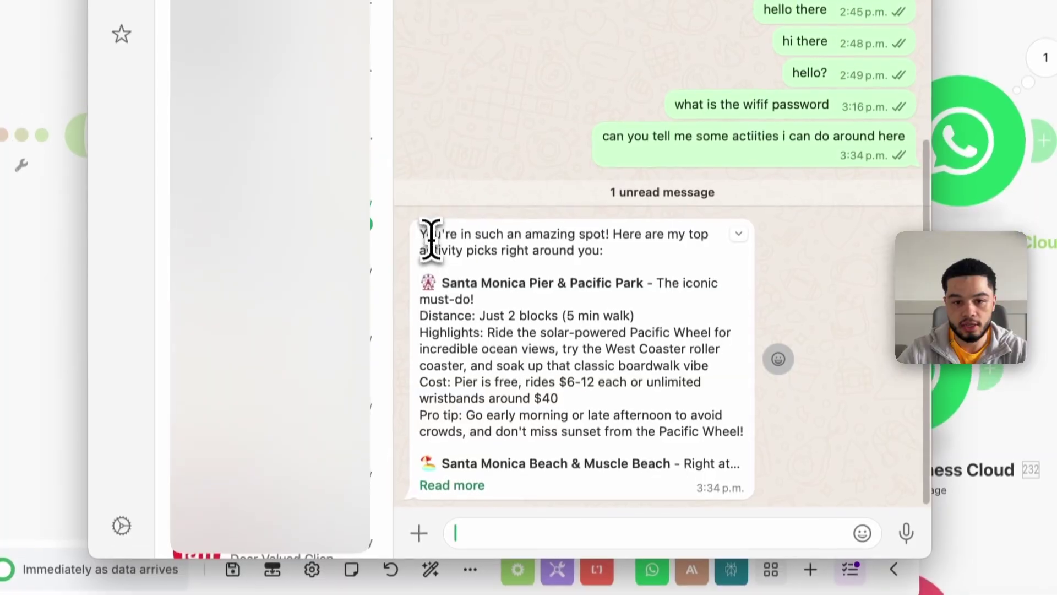
left_click_drag(419, 233, 550, 286)
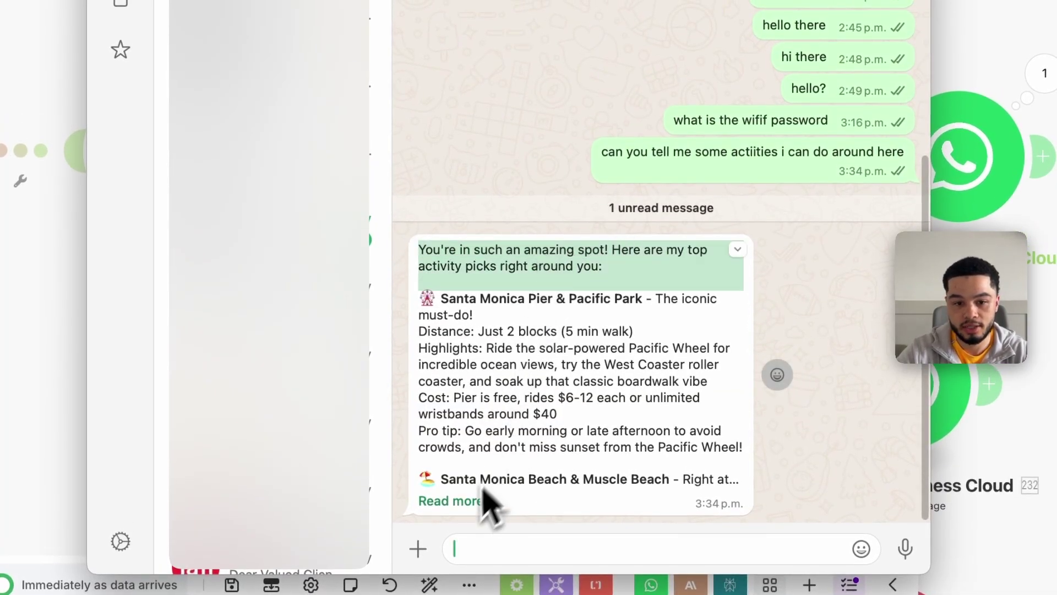
left_click(450, 501)
scroll(528, 346, "down", 3)
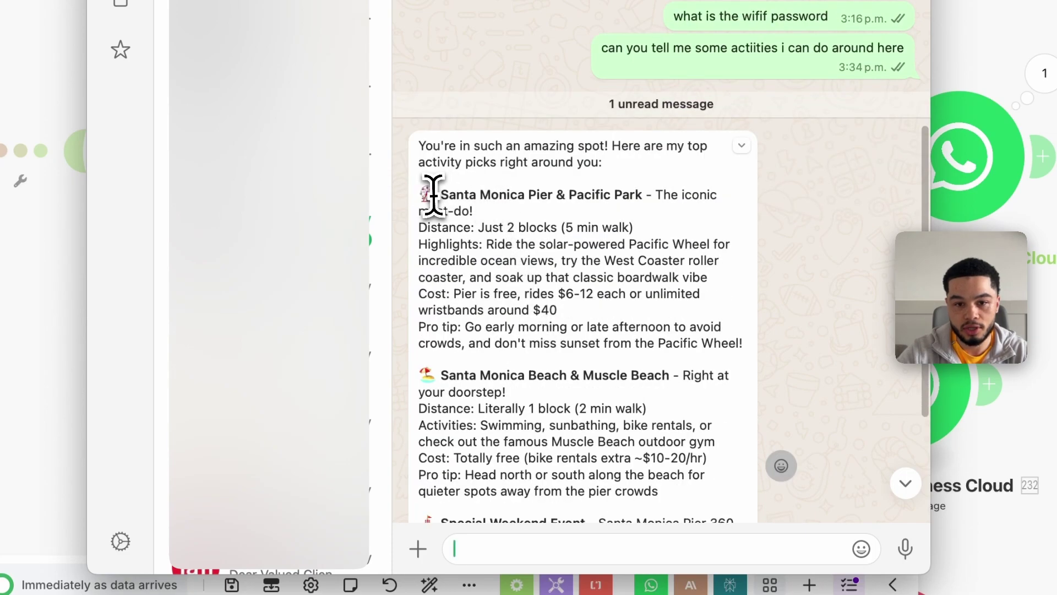
left_click_drag(434, 196, 609, 208)
scroll(602, 213, "down", 5)
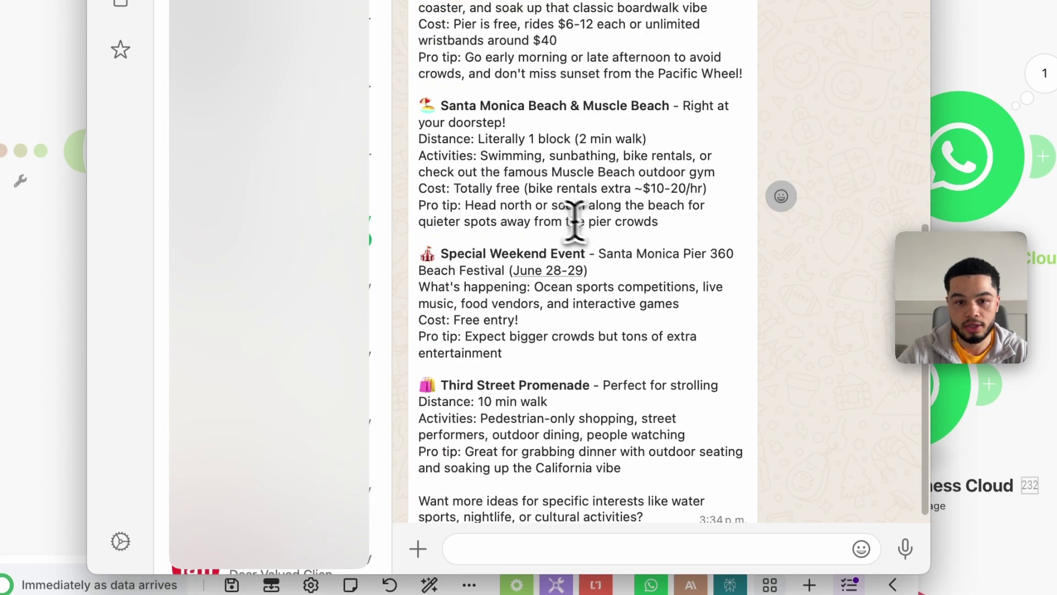
left_click_drag(425, 107, 576, 107)
scroll(576, 173, "down", 1)
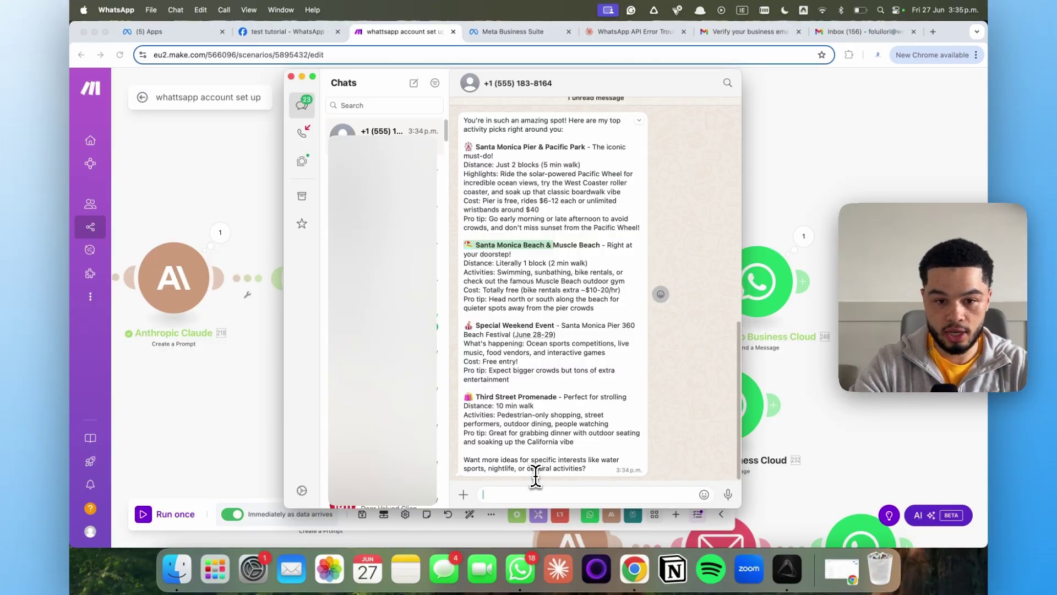
Send the 'hi the shower is…' leak message, then pan Make to the third router branch
type("hi the sh")
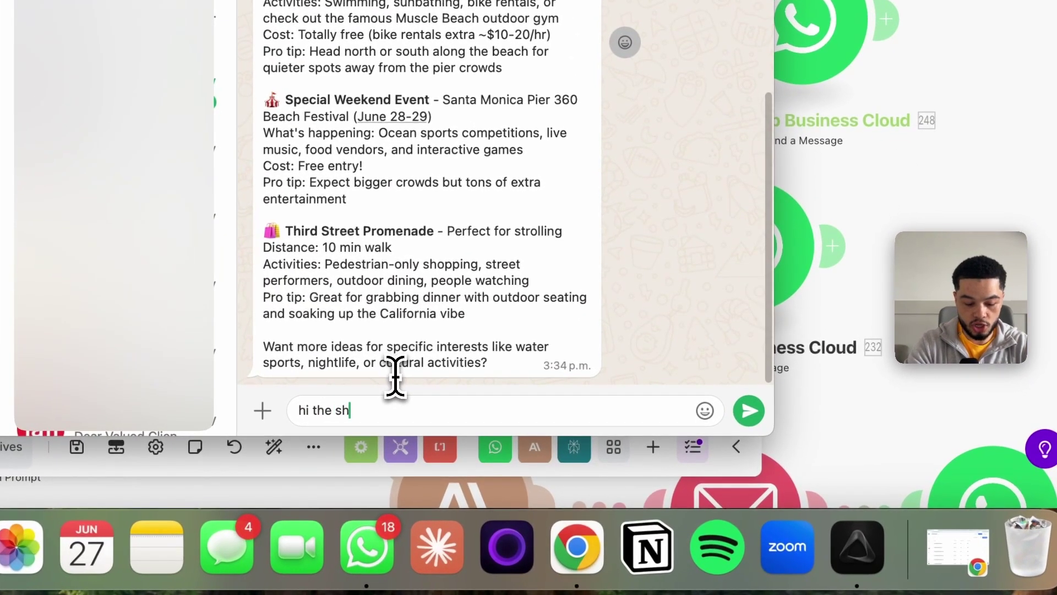
type("ower is leaking and it wont stop it is getting everywher")
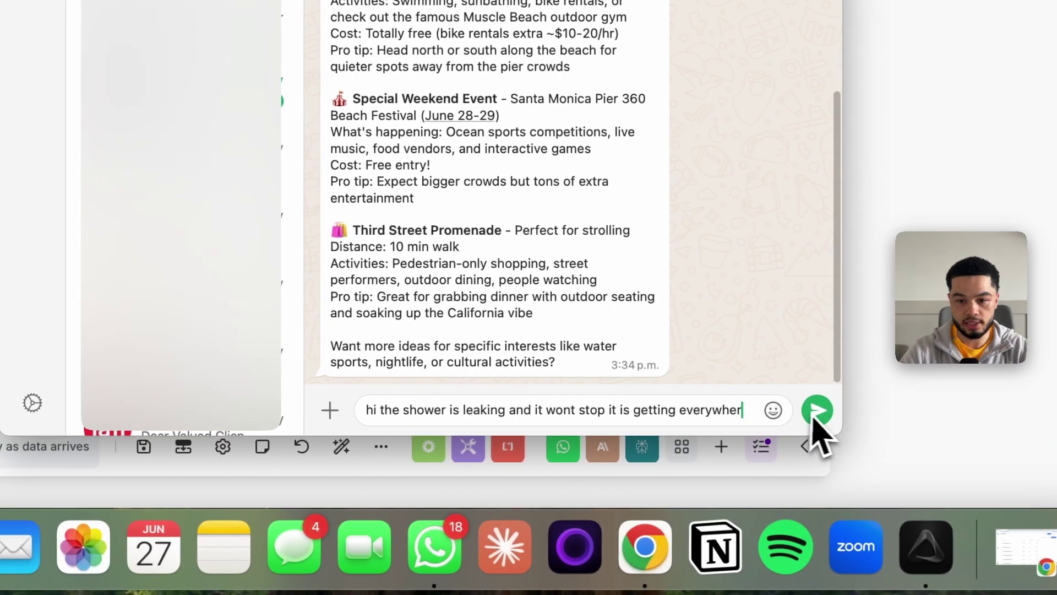
left_click(748, 410)
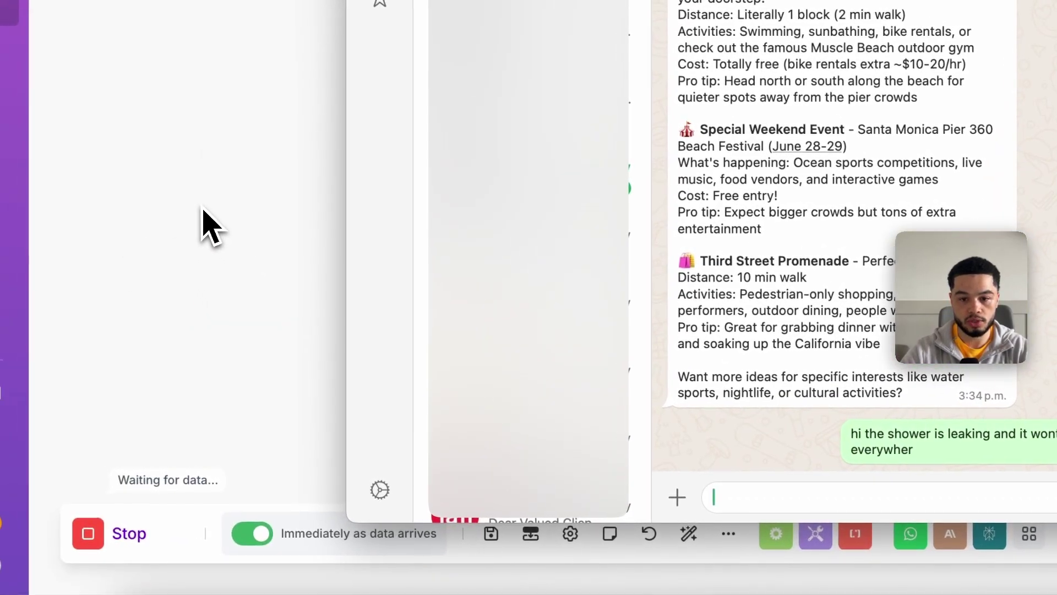
left_click(203, 211)
scroll(489, 347, "up", 5)
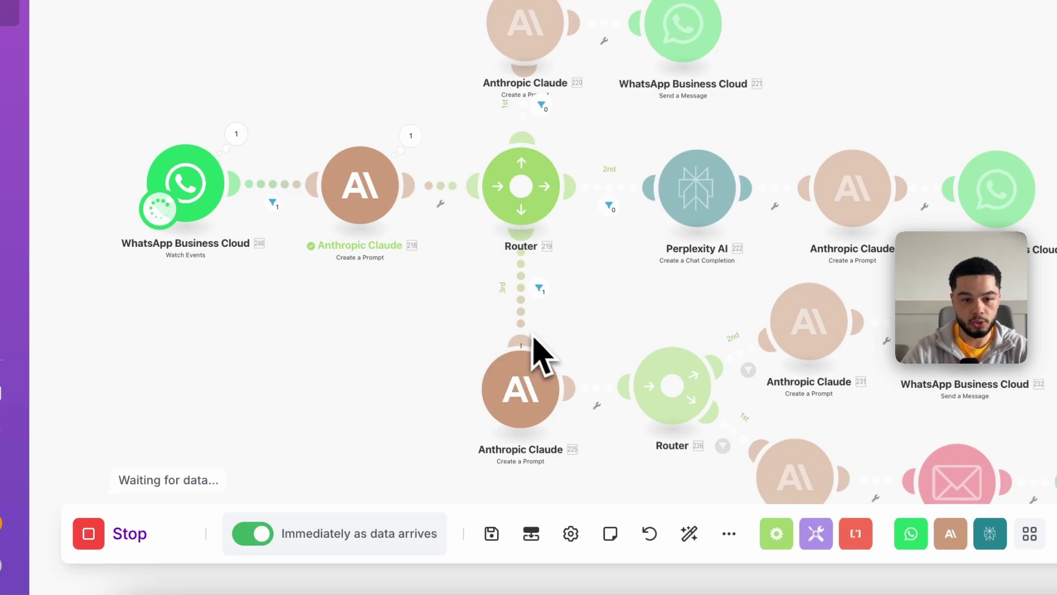
scroll(627, 381, "down", 3)
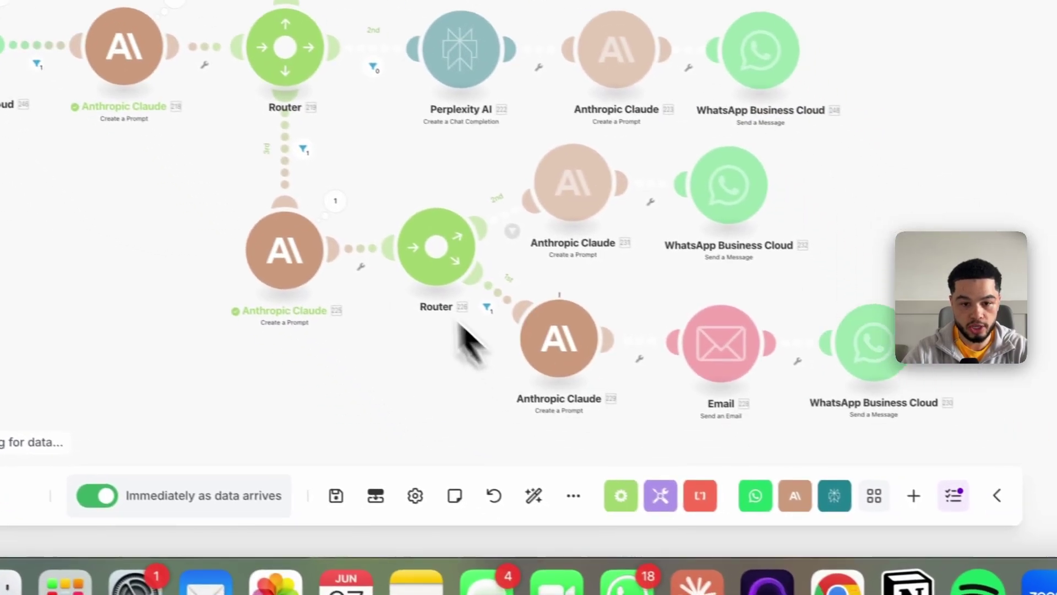
scroll(484, 325, "down", 3)
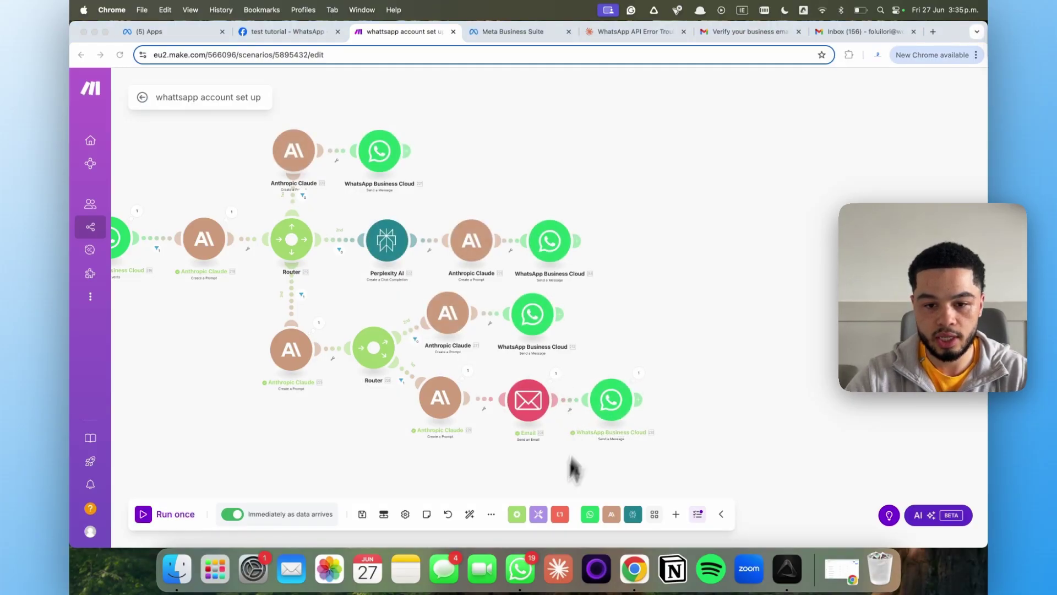
Open the 'Urgent Guest Request!' email in Gmail and highlight its URGENT PROPERTY ISSUE heading
left_click(859, 31)
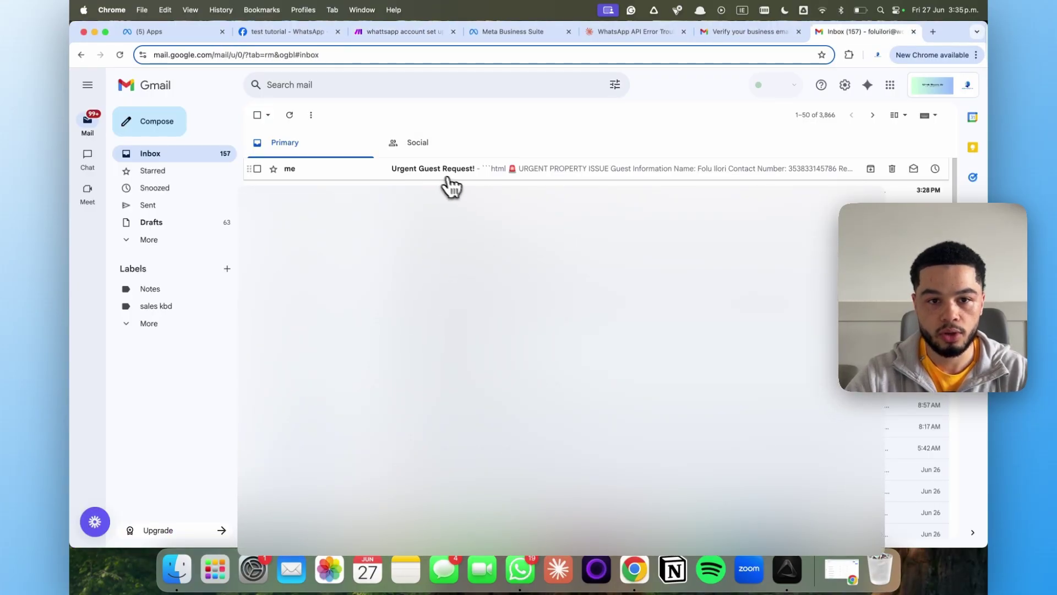
left_click(478, 175)
scroll(550, 250, "down", 2)
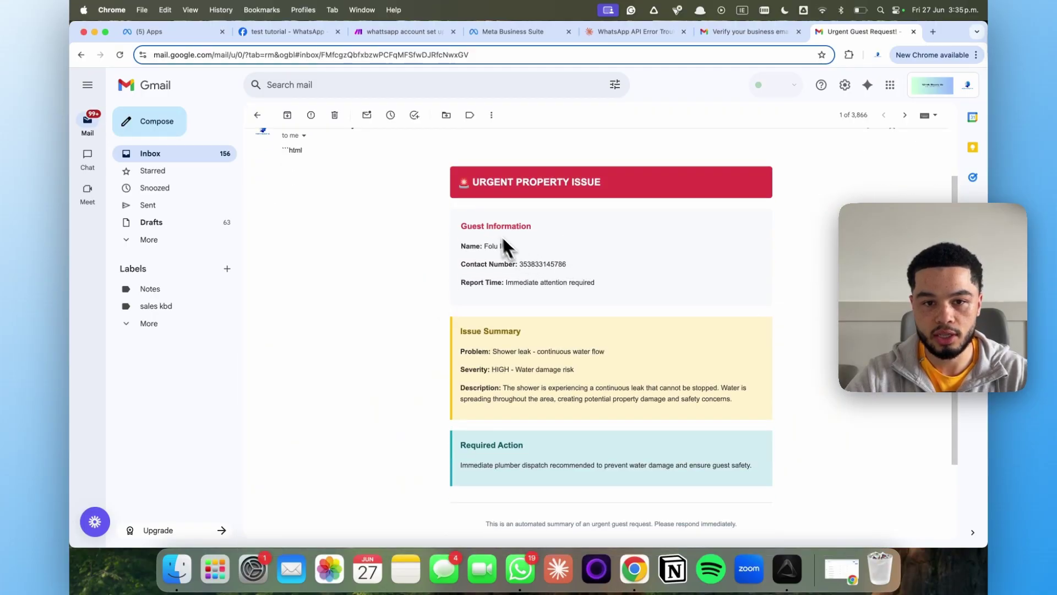
left_click_drag(453, 190, 588, 220)
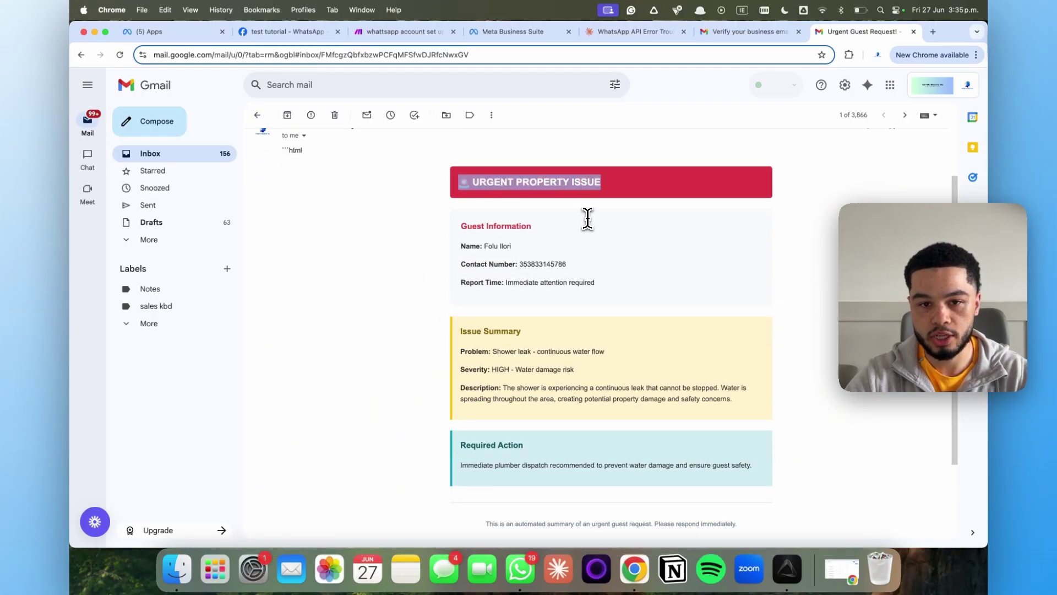
scroll(567, 240, "down", 1)
left_click(598, 265)
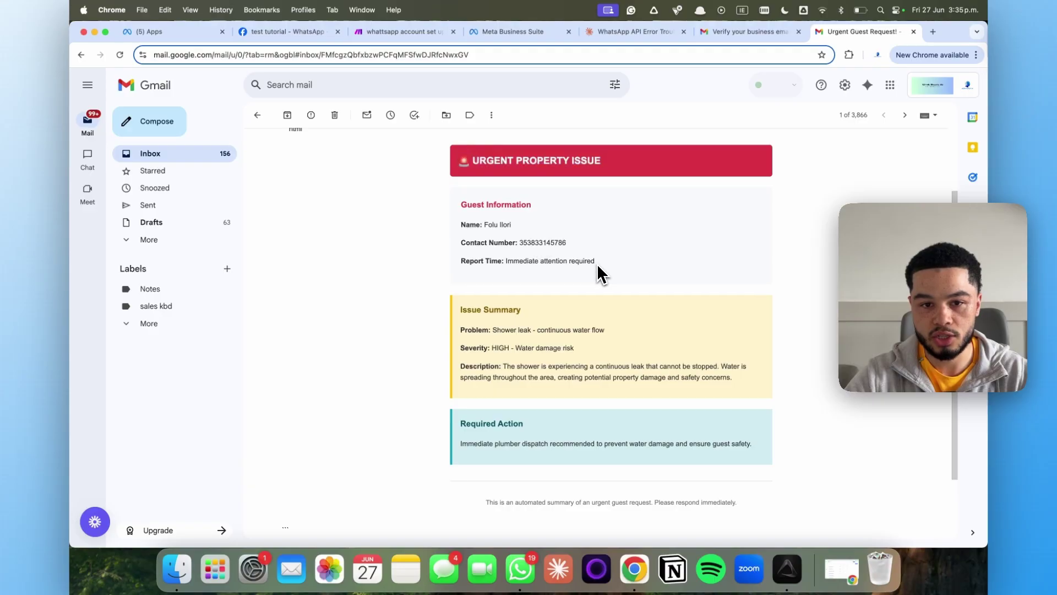
Highlight the Report Time, HIGH severity, shower-leak description and immediate plumber-dispatch recommendation
left_click_drag(525, 299, 627, 340)
left_click(551, 344)
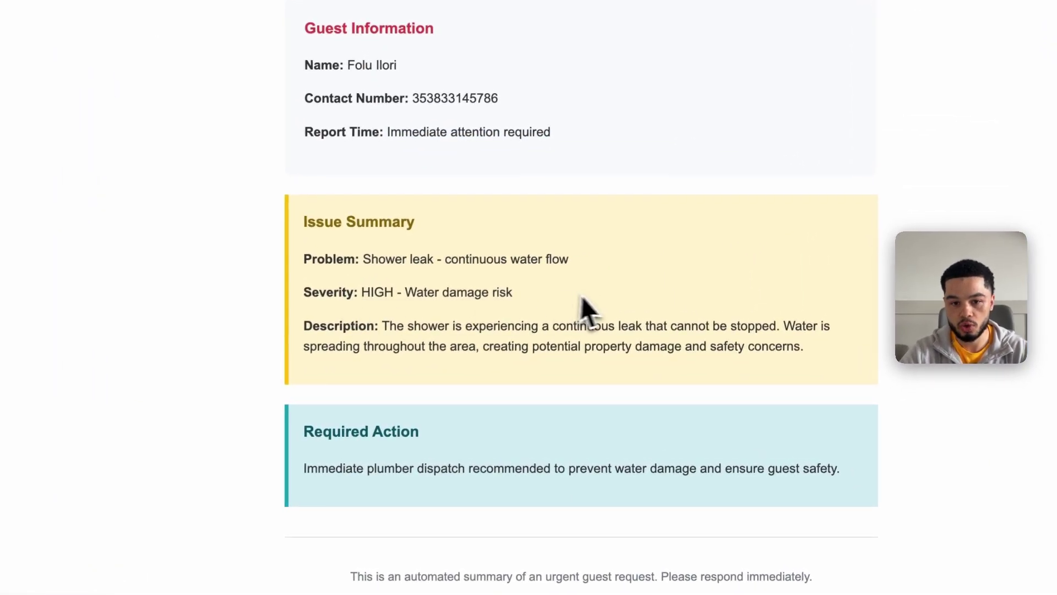
left_click_drag(581, 296, 342, 293)
left_click_drag(389, 325, 779, 373)
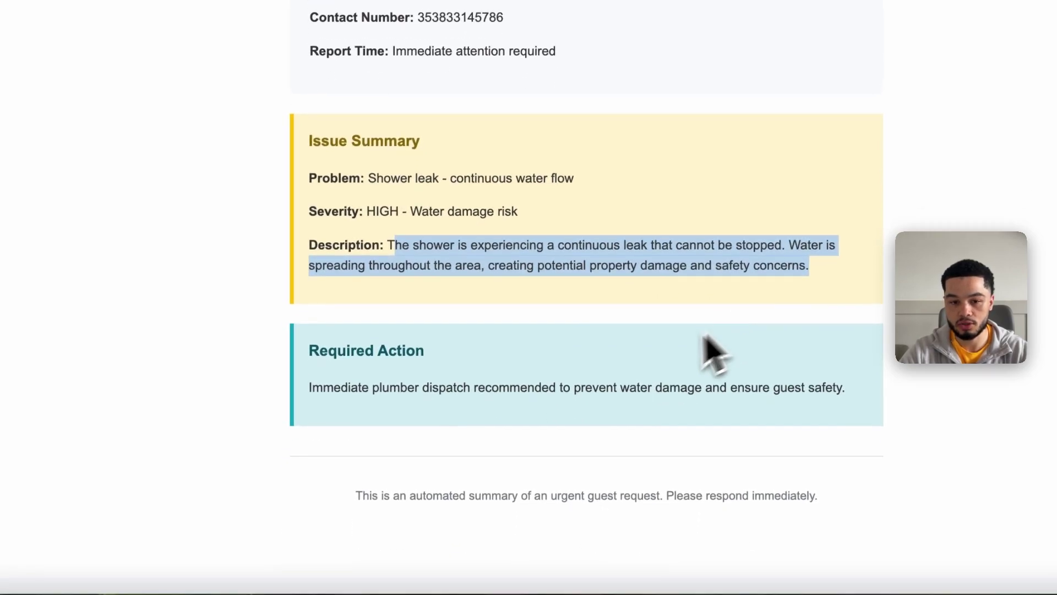
scroll(722, 346, "down", 2)
left_click_drag(304, 270, 864, 234)
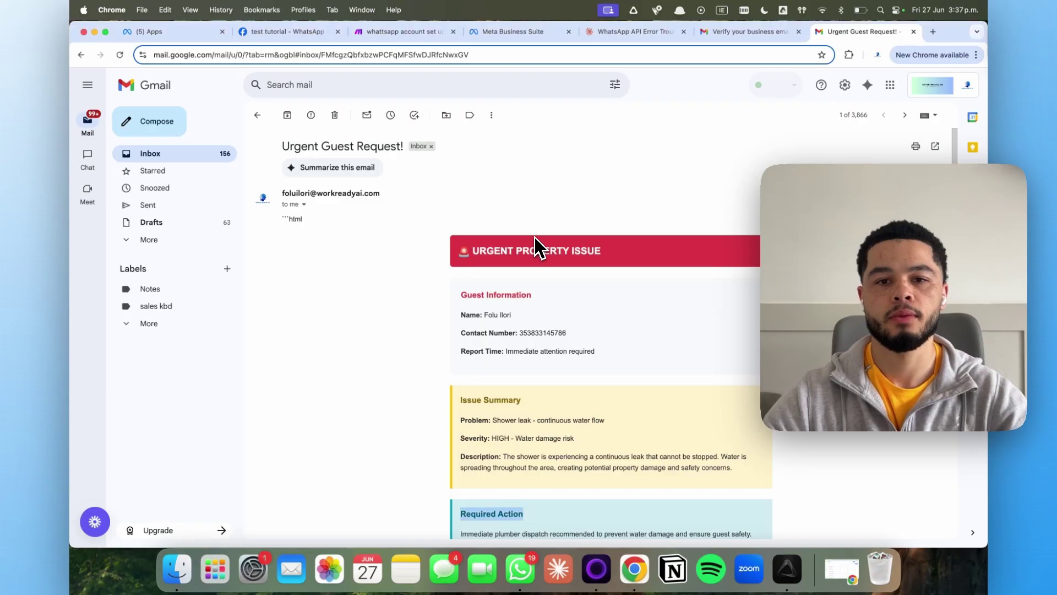